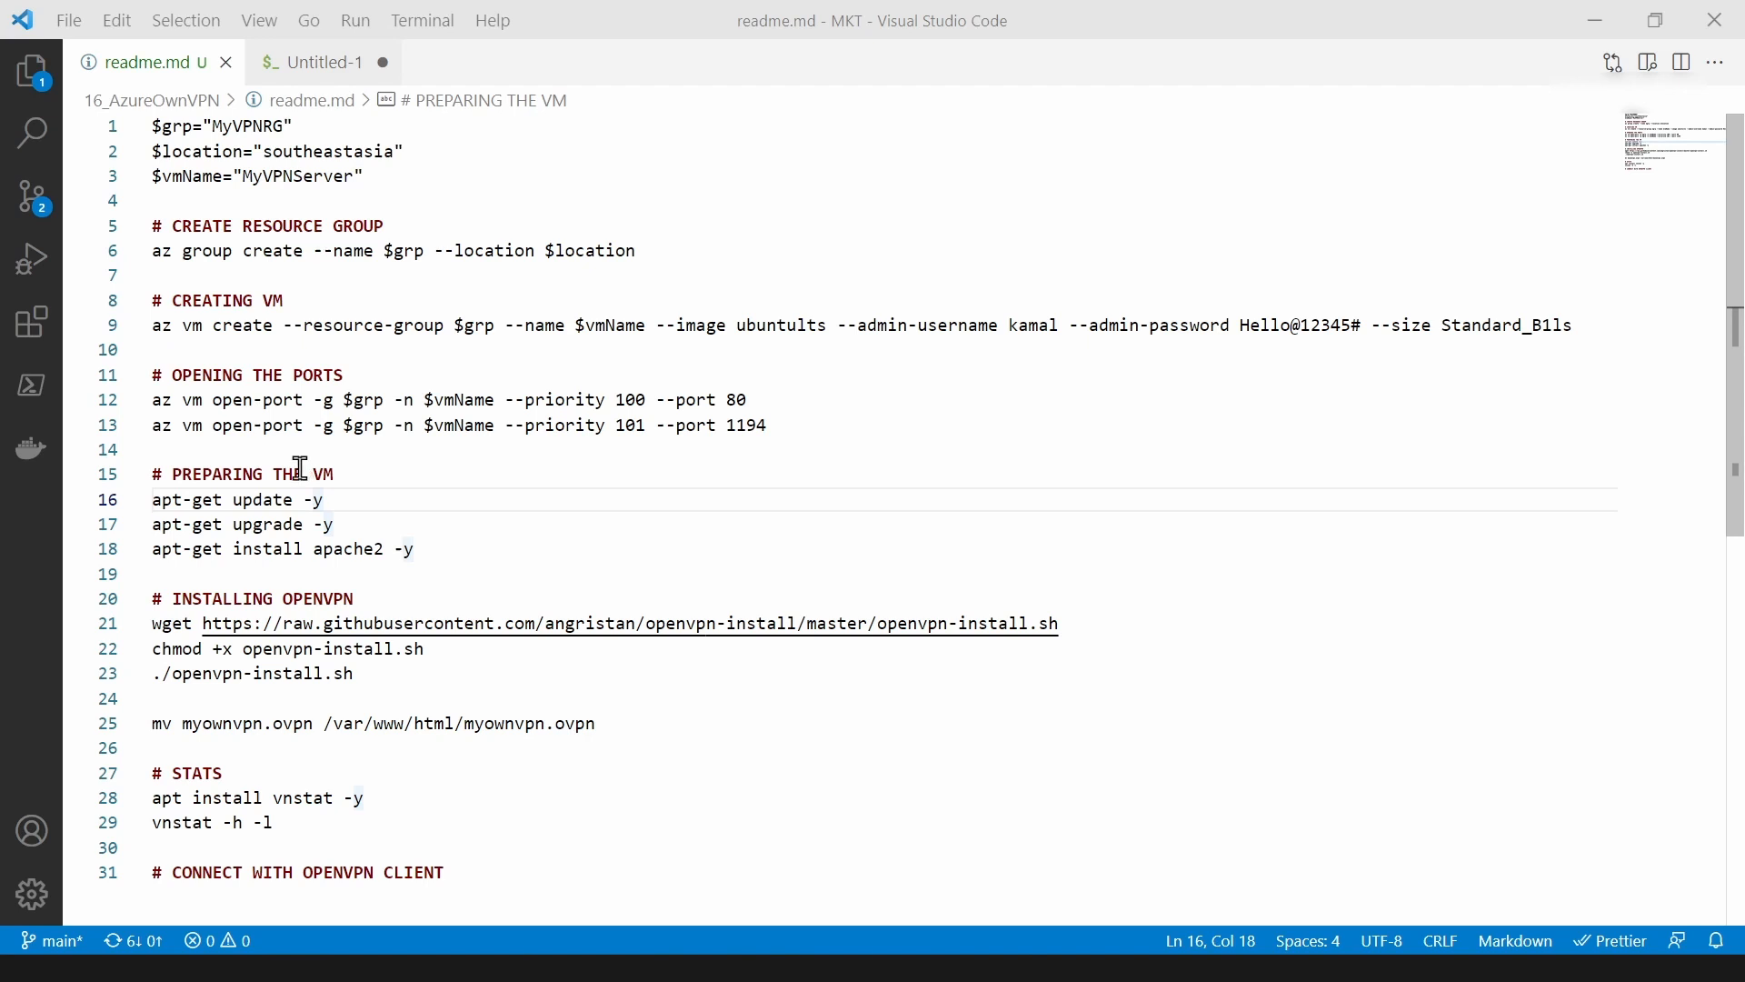
# Review the resource group, VM creation and port-opening command blocks in readme.md
pyautogui.click(358, 271)
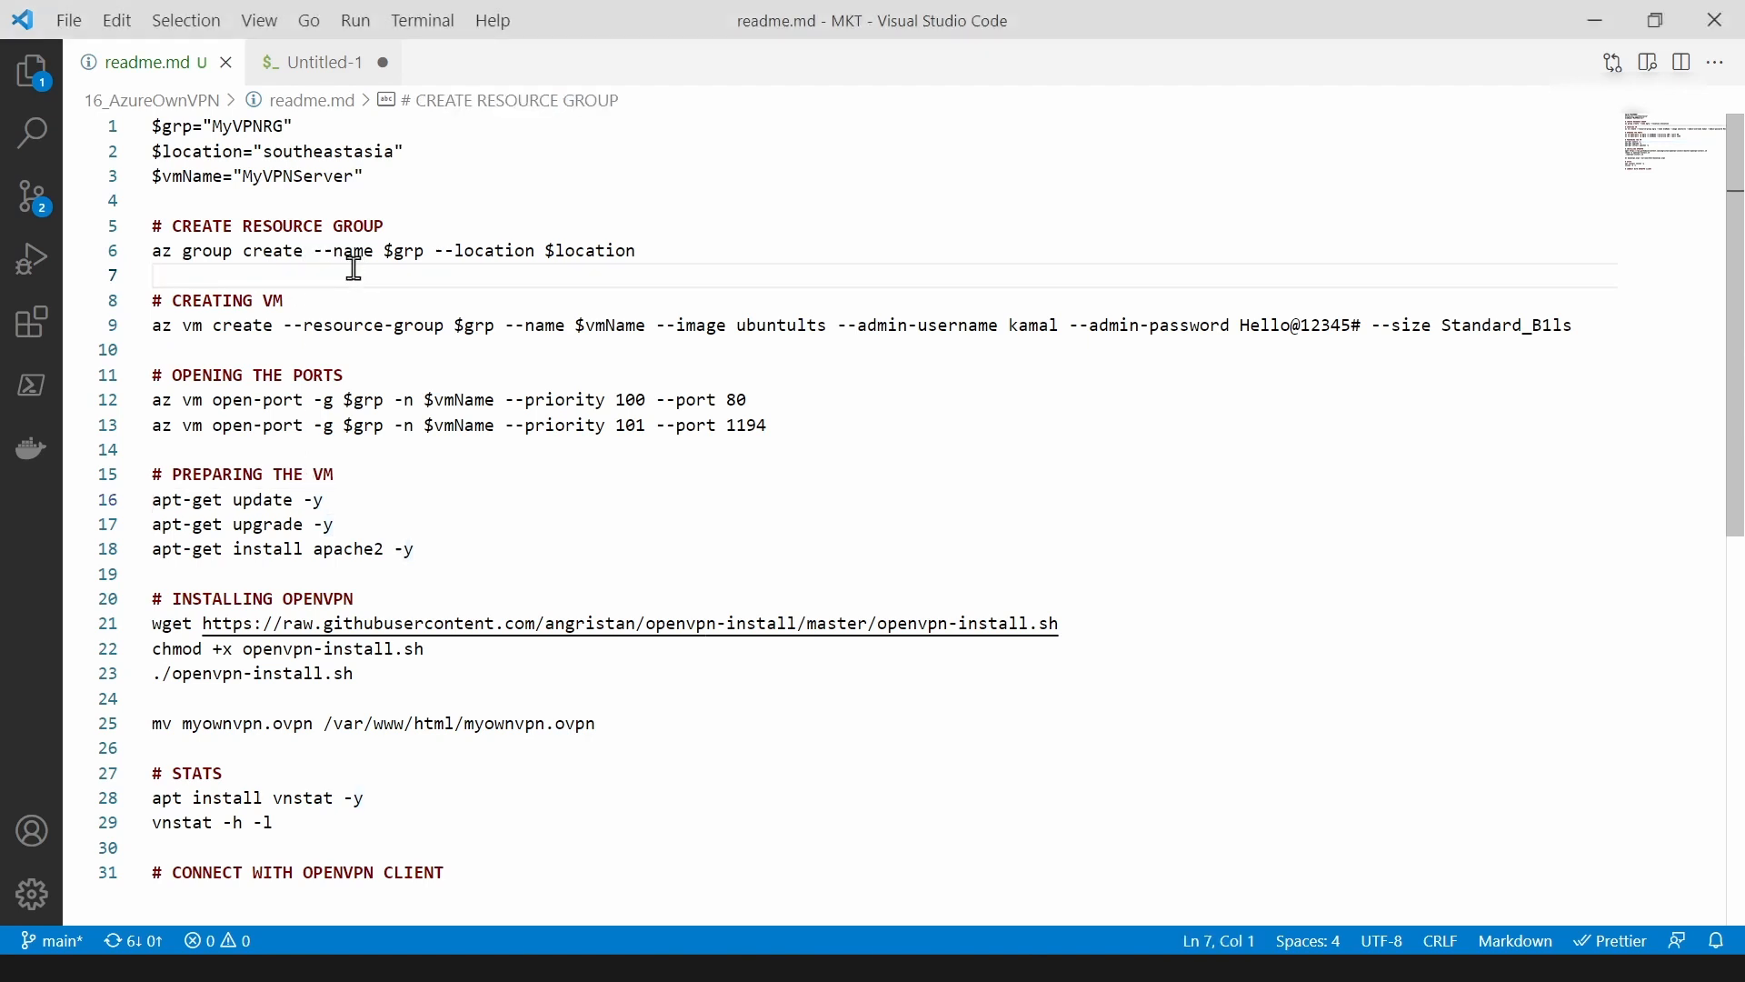
pyautogui.moveTo(352, 271); pyautogui.dragTo(120, 108)
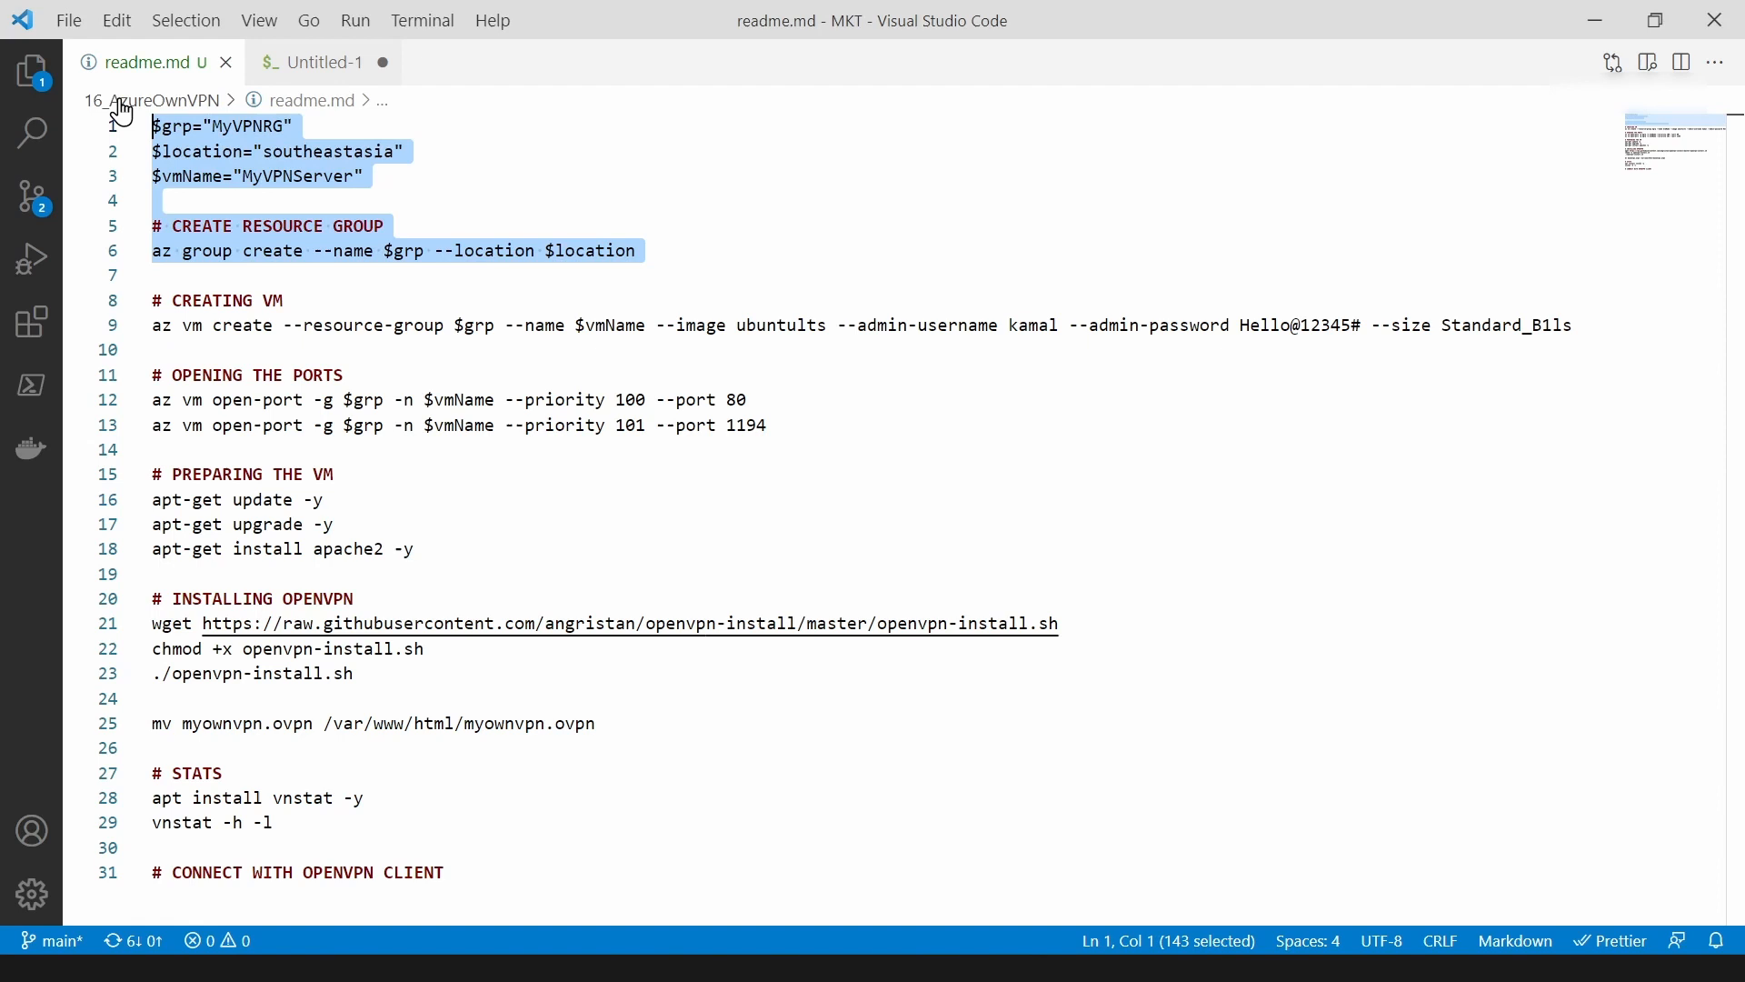
pyautogui.moveTo(203, 350); pyautogui.dragTo(154, 303)
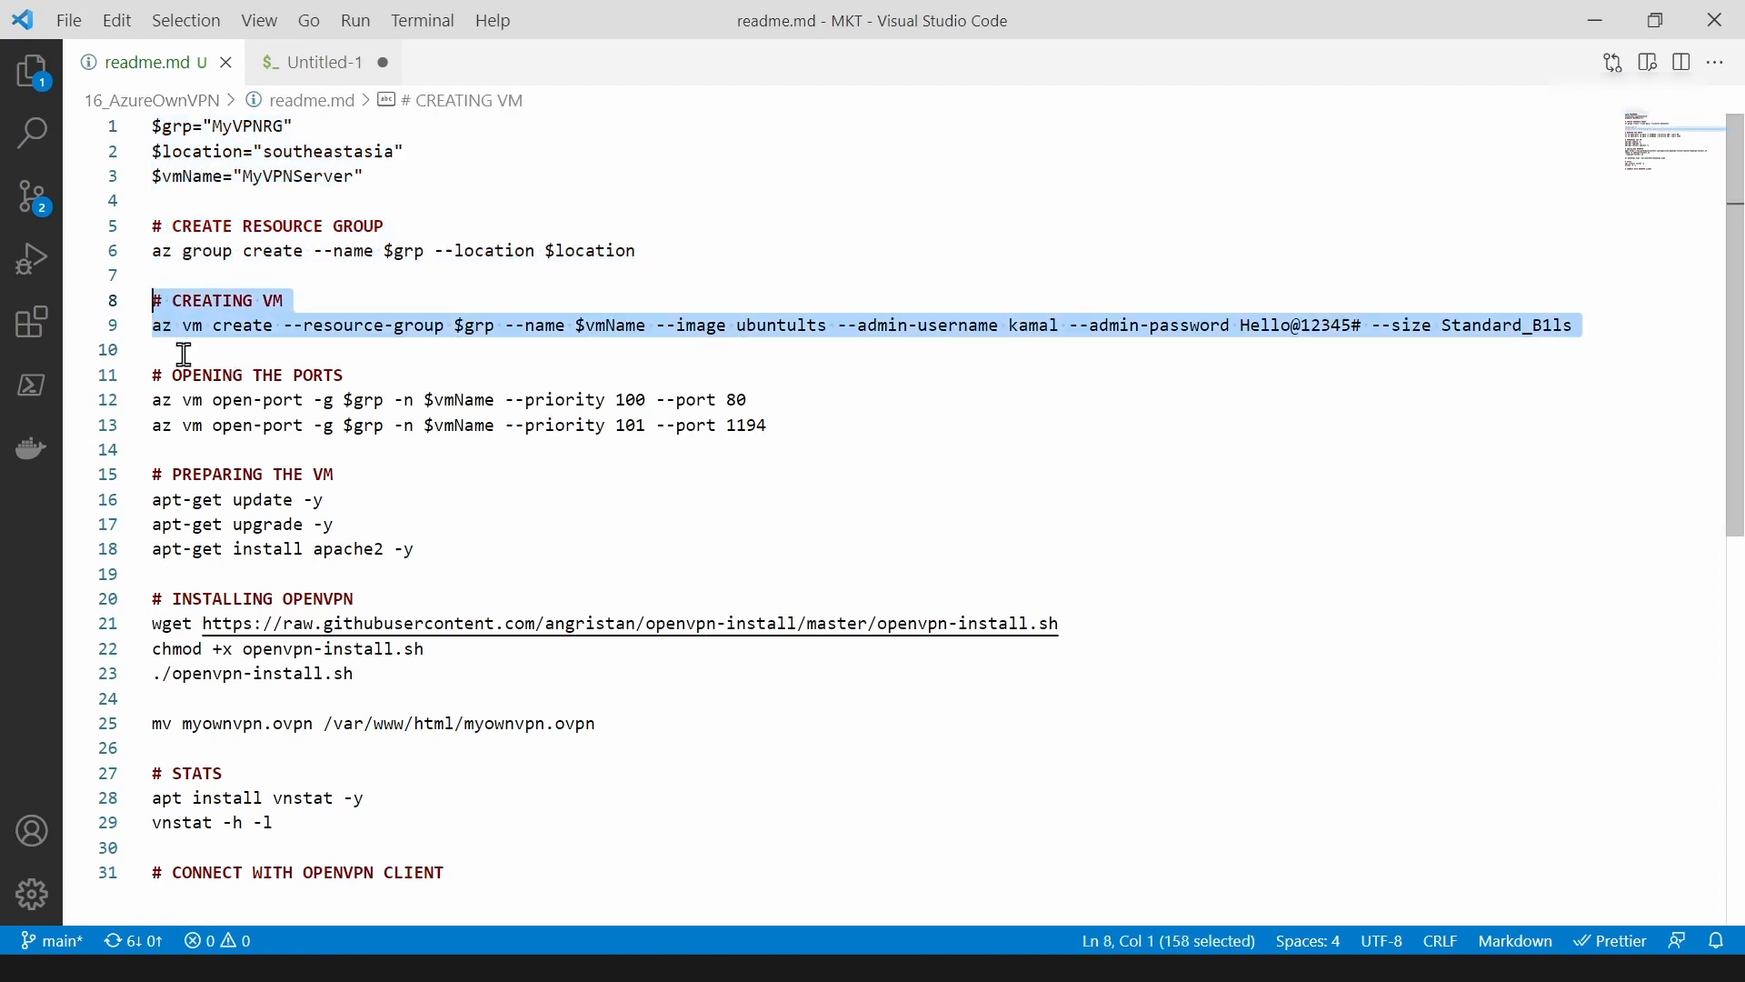
pyautogui.moveTo(183, 353); pyautogui.dragTo(314, 452)
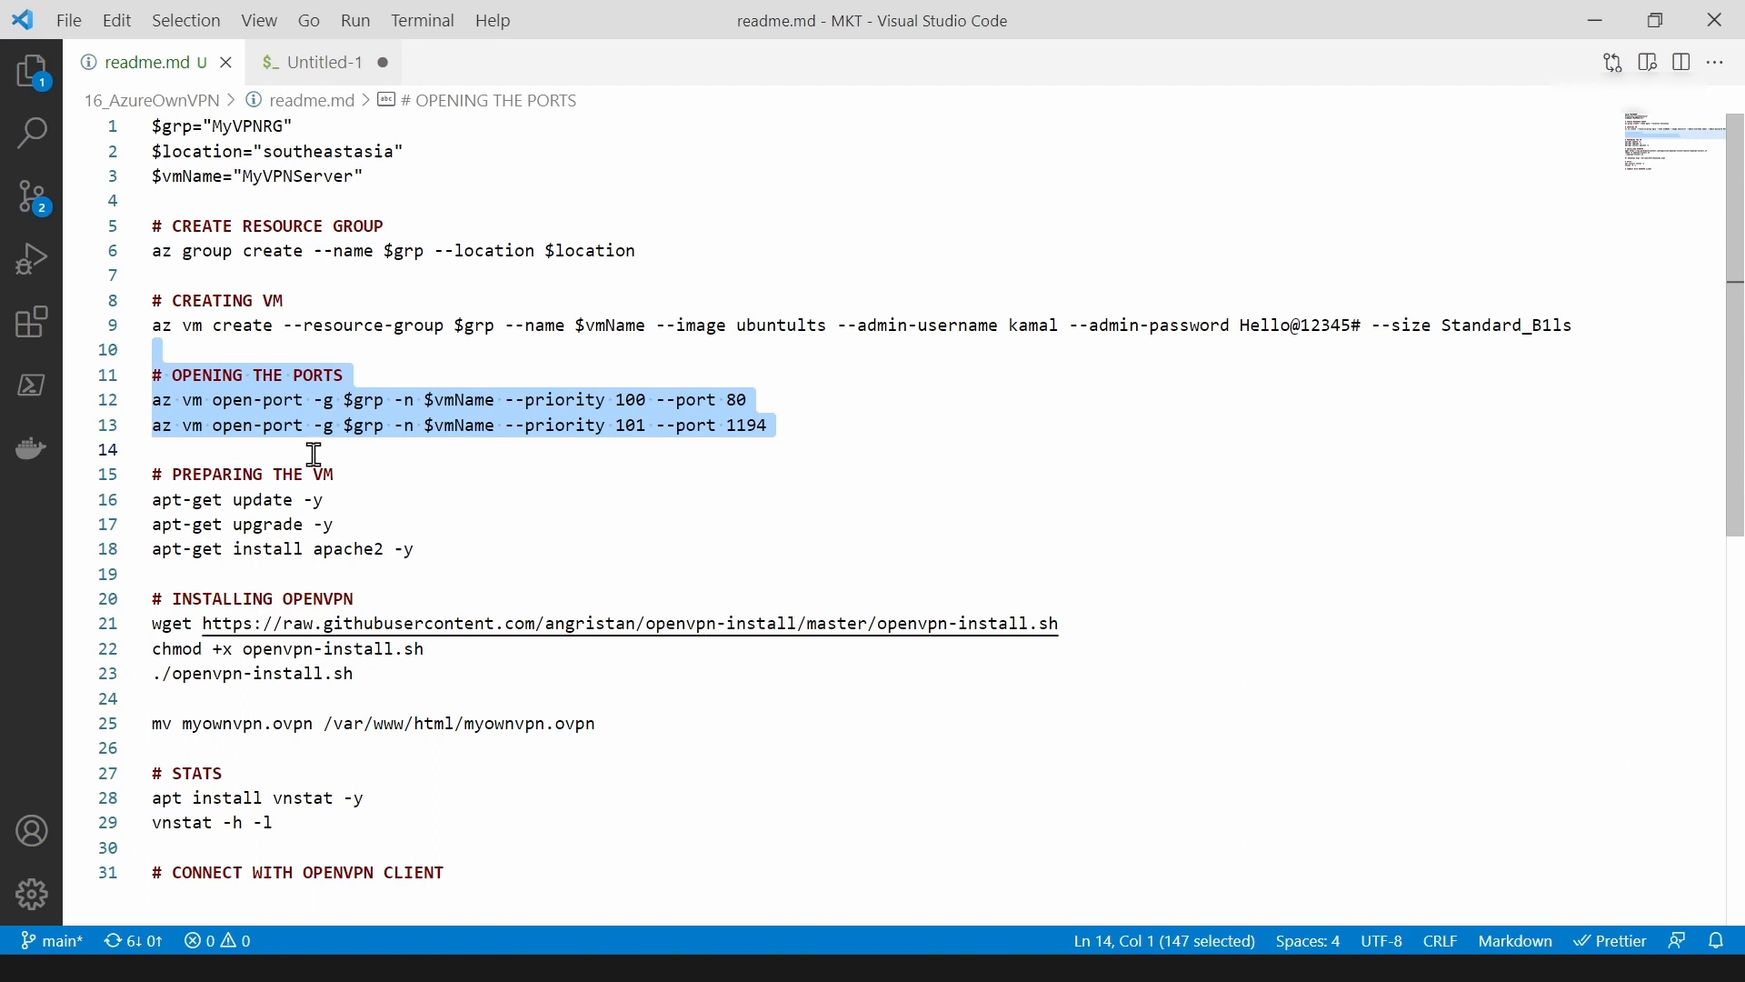
pyautogui.click(408, 356)
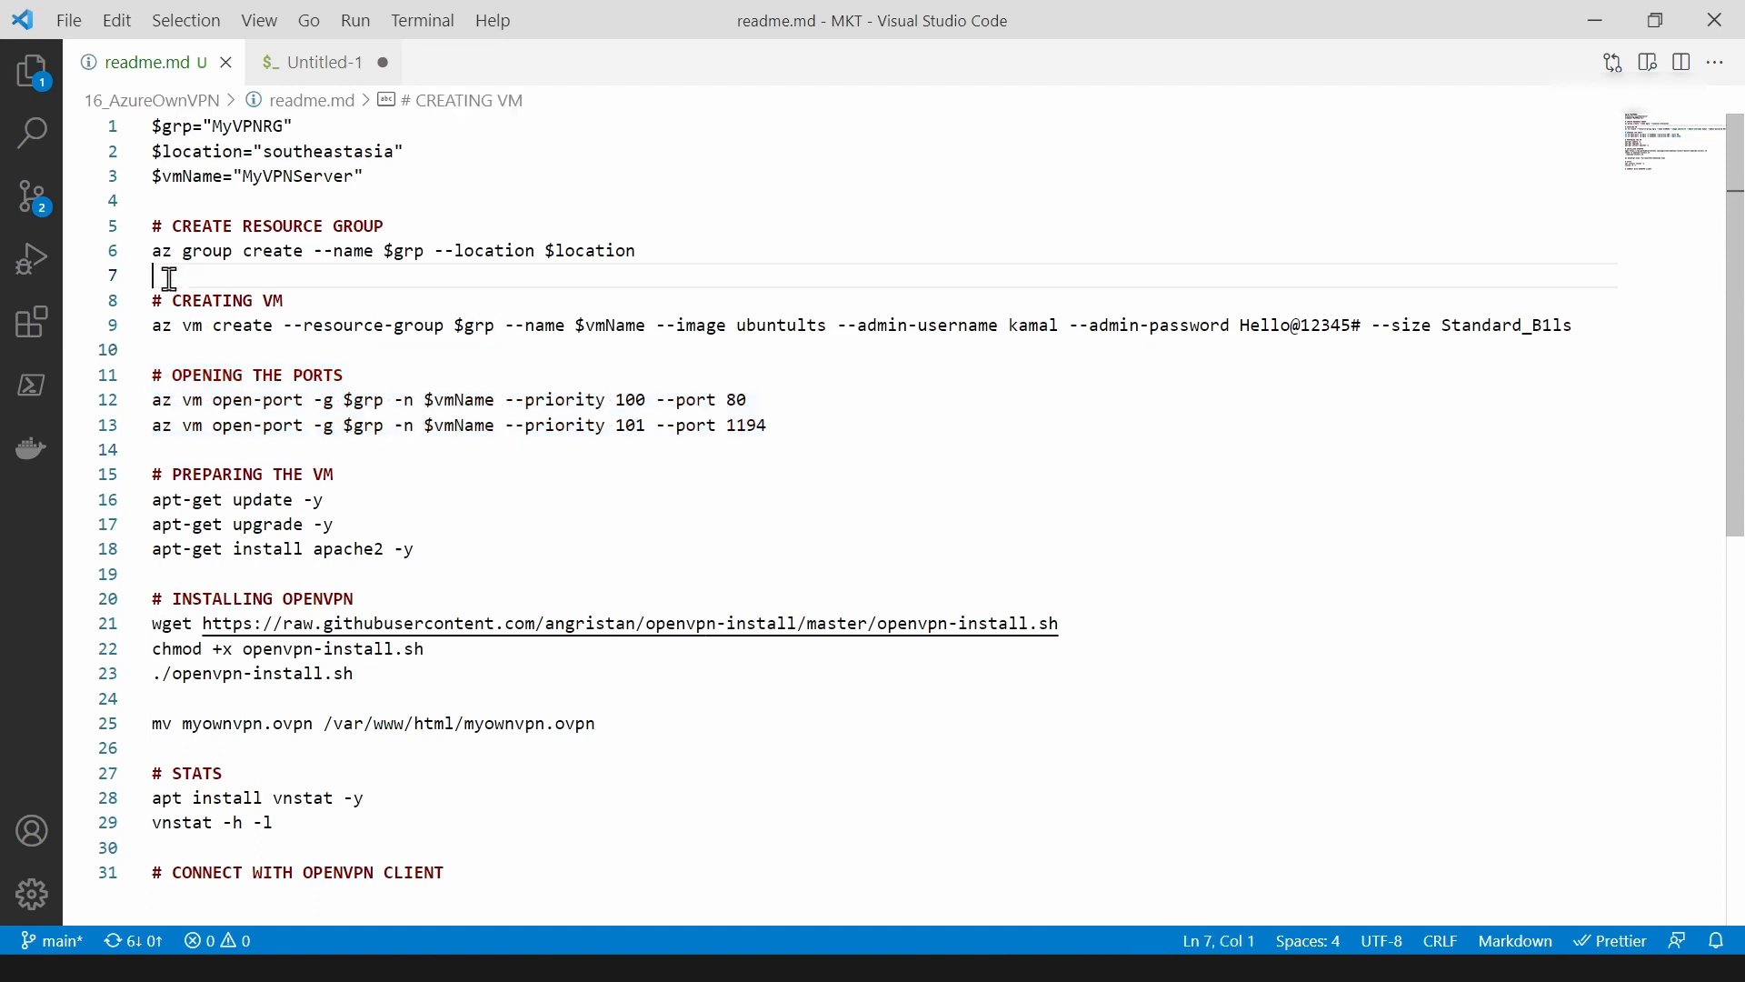
# Highlight the CREATING VM block and its --size Standard_B1ls option
pyautogui.moveTo(169, 276); pyautogui.dragTo(209, 343)
pyautogui.click(215, 349)
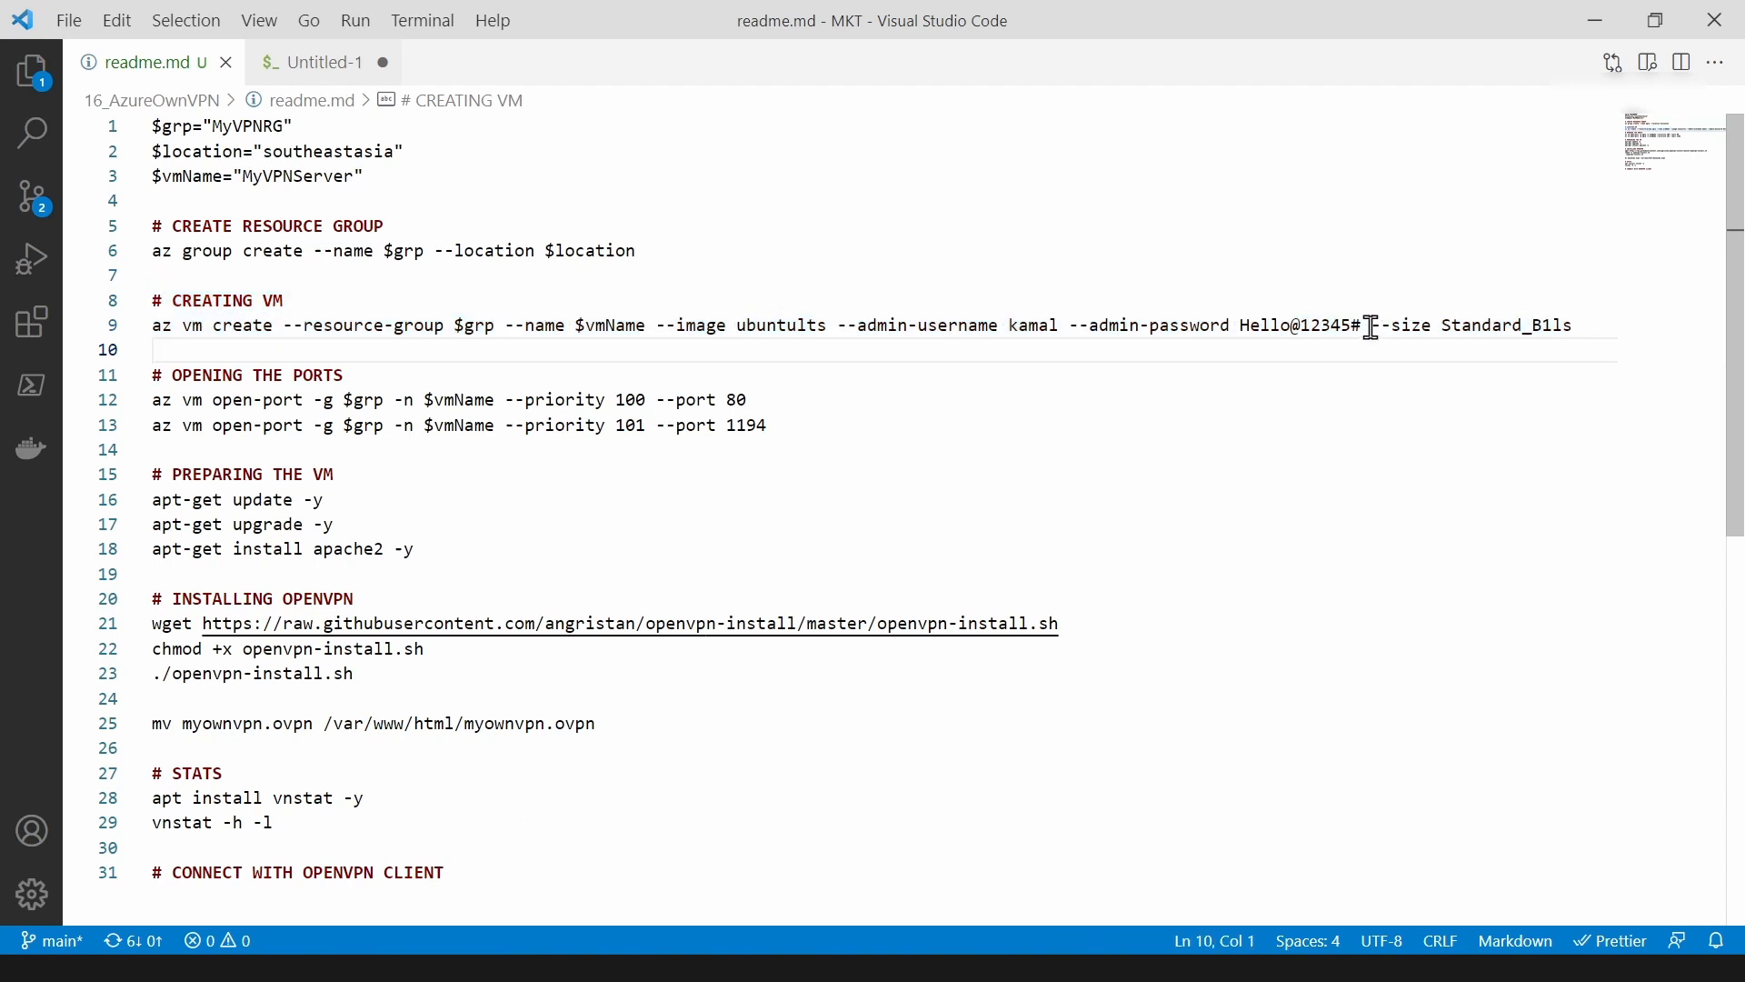
pyautogui.moveTo(1371, 325); pyautogui.dragTo(1600, 327)
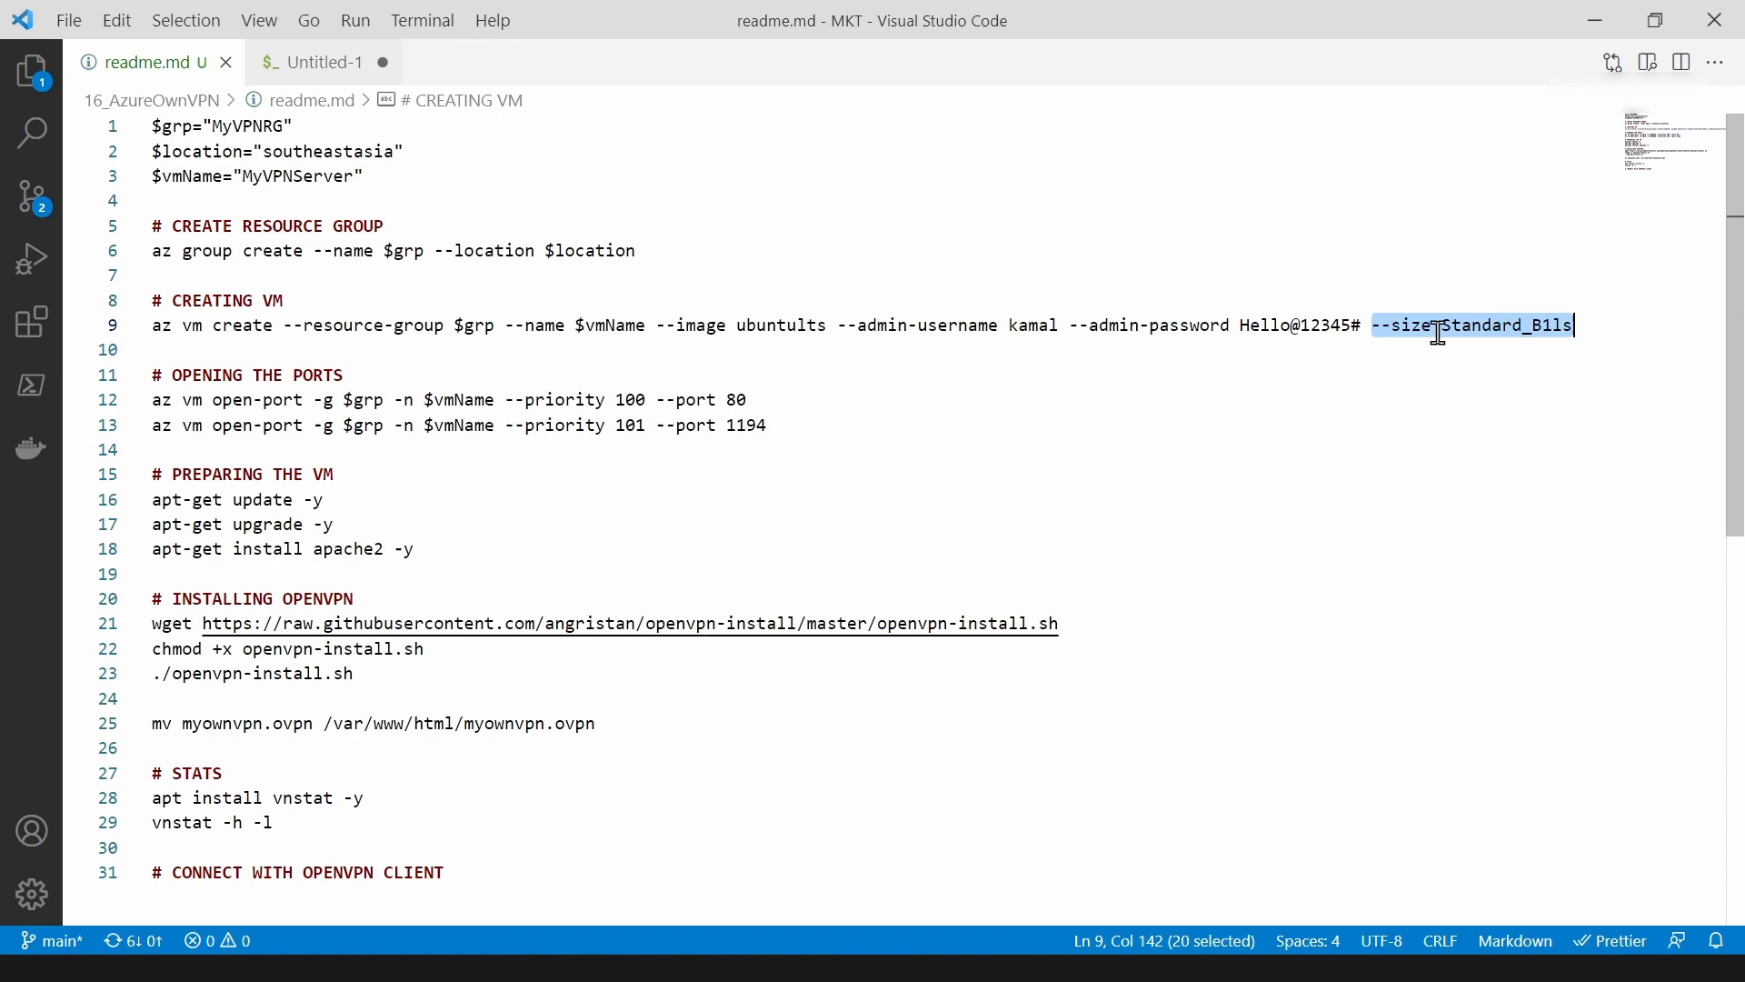
pyautogui.click(1554, 327)
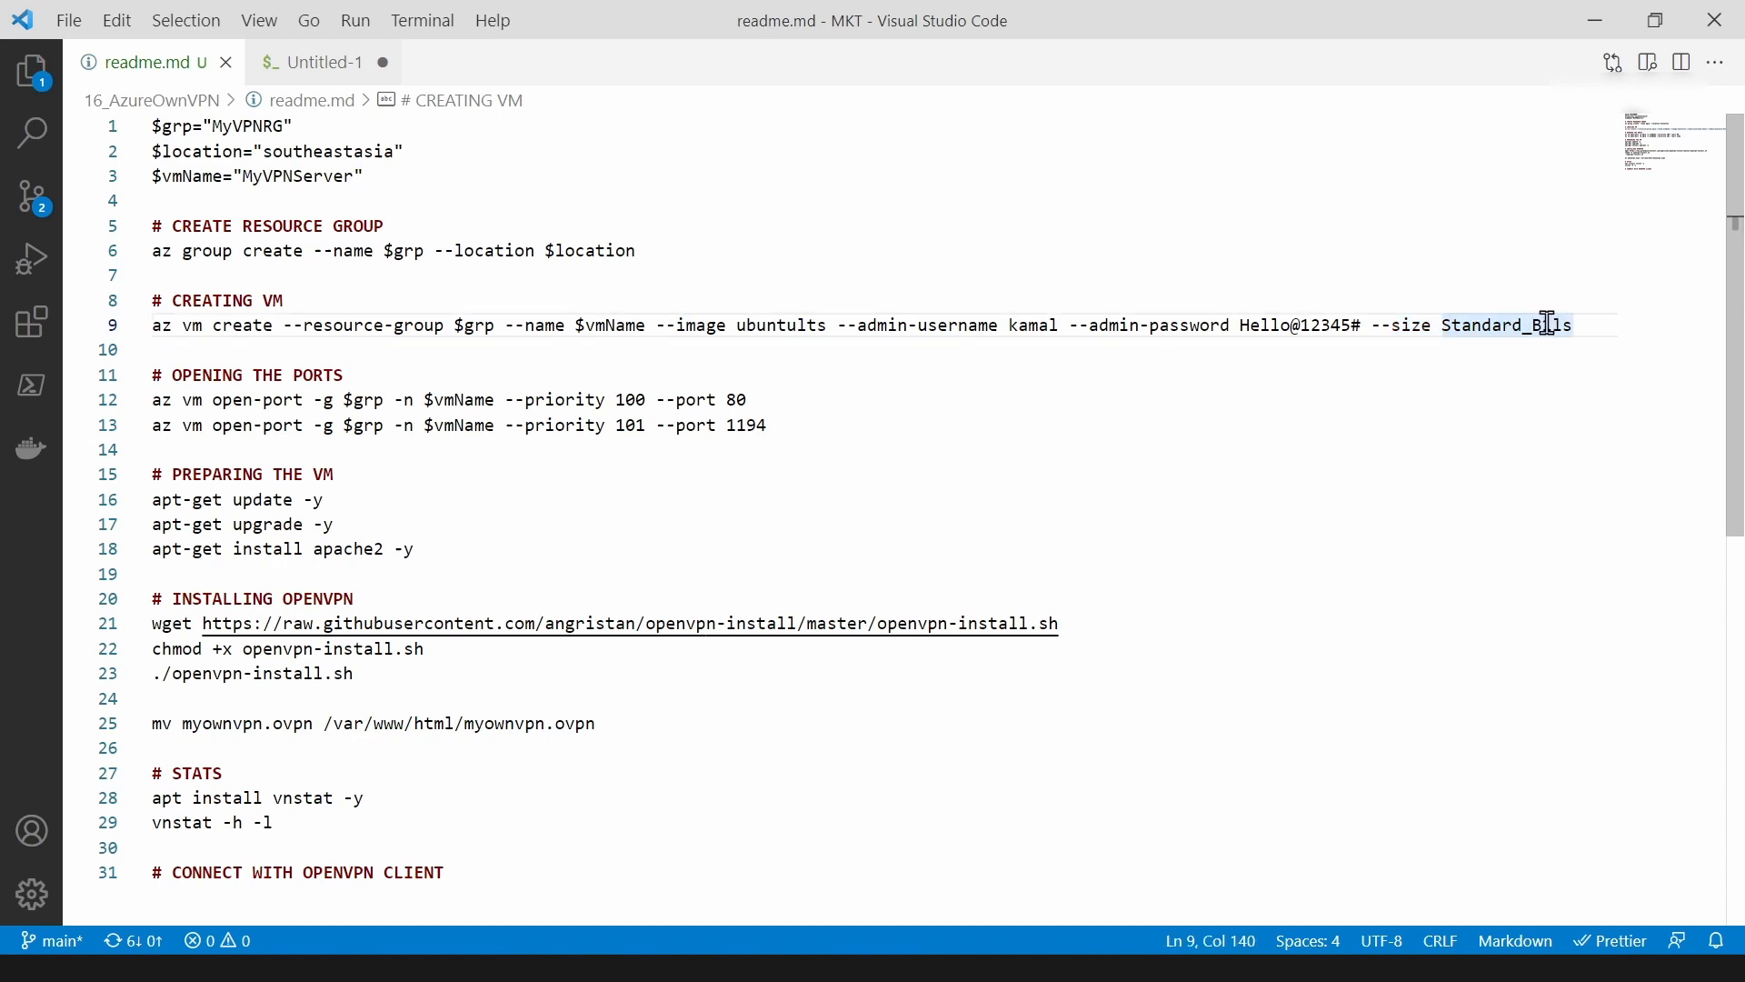
# Show the Linux VM pricing page and point out the B1ls price and its 0.5 GiB RAM
pyautogui.hotkey('alt', 'Tab')
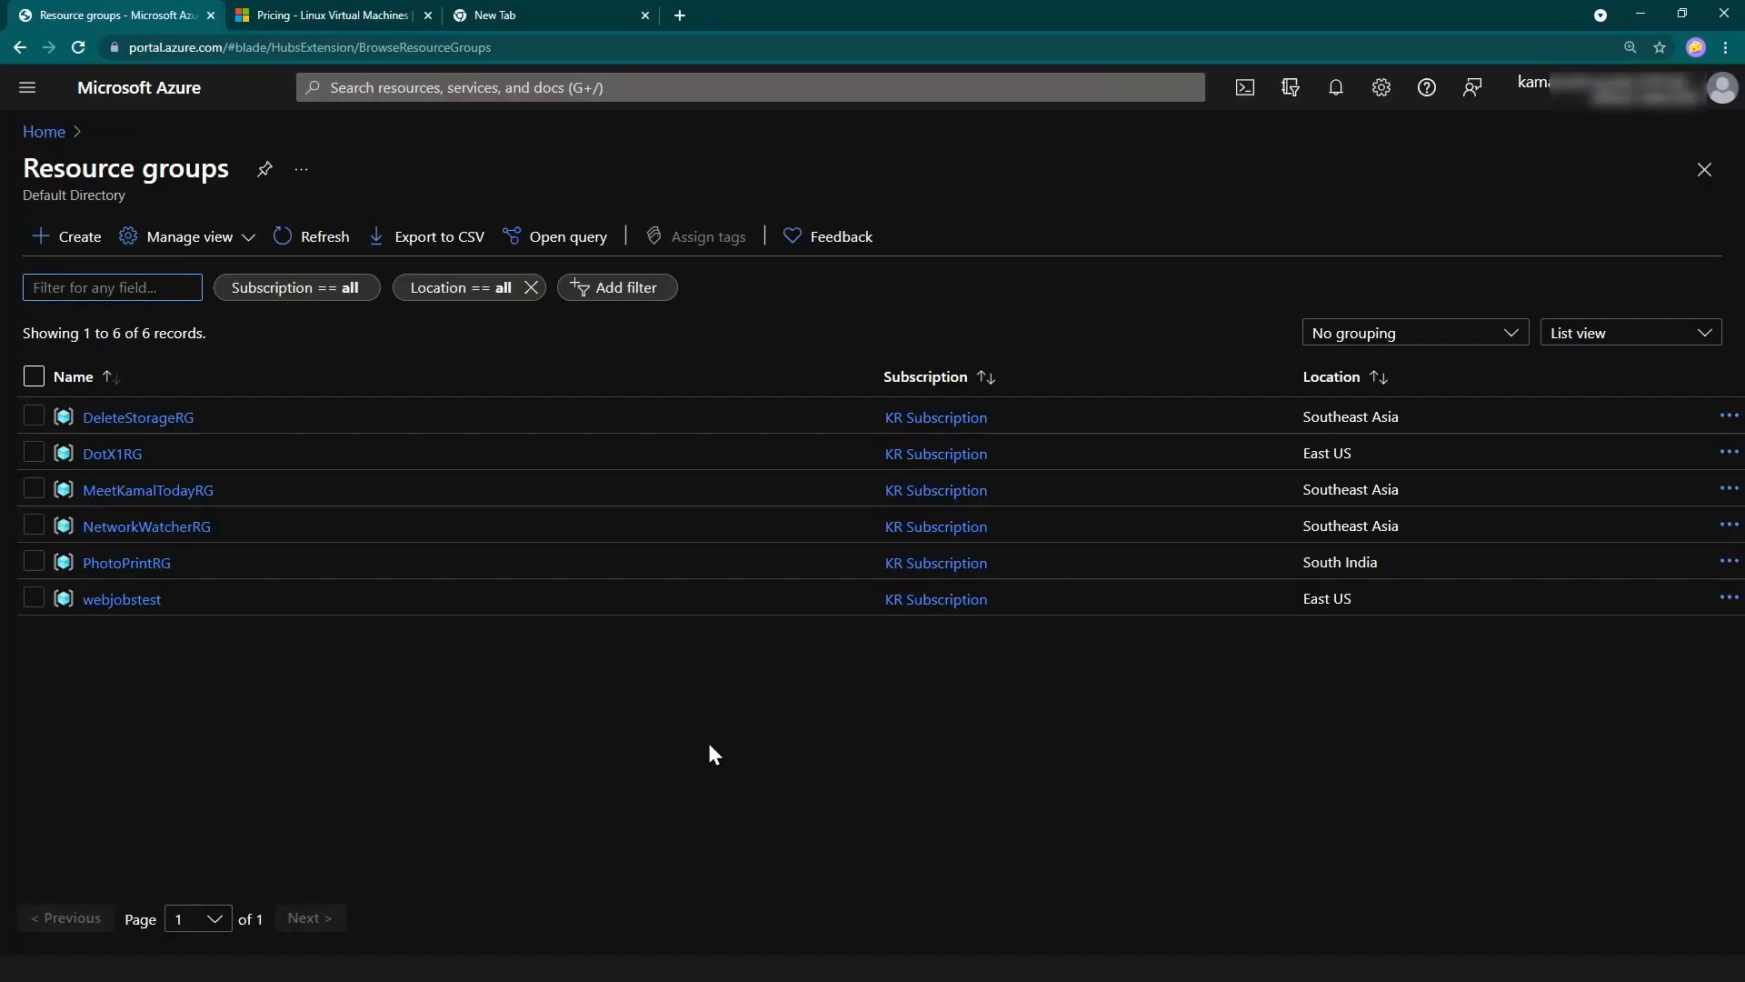
pyautogui.click(314, 16)
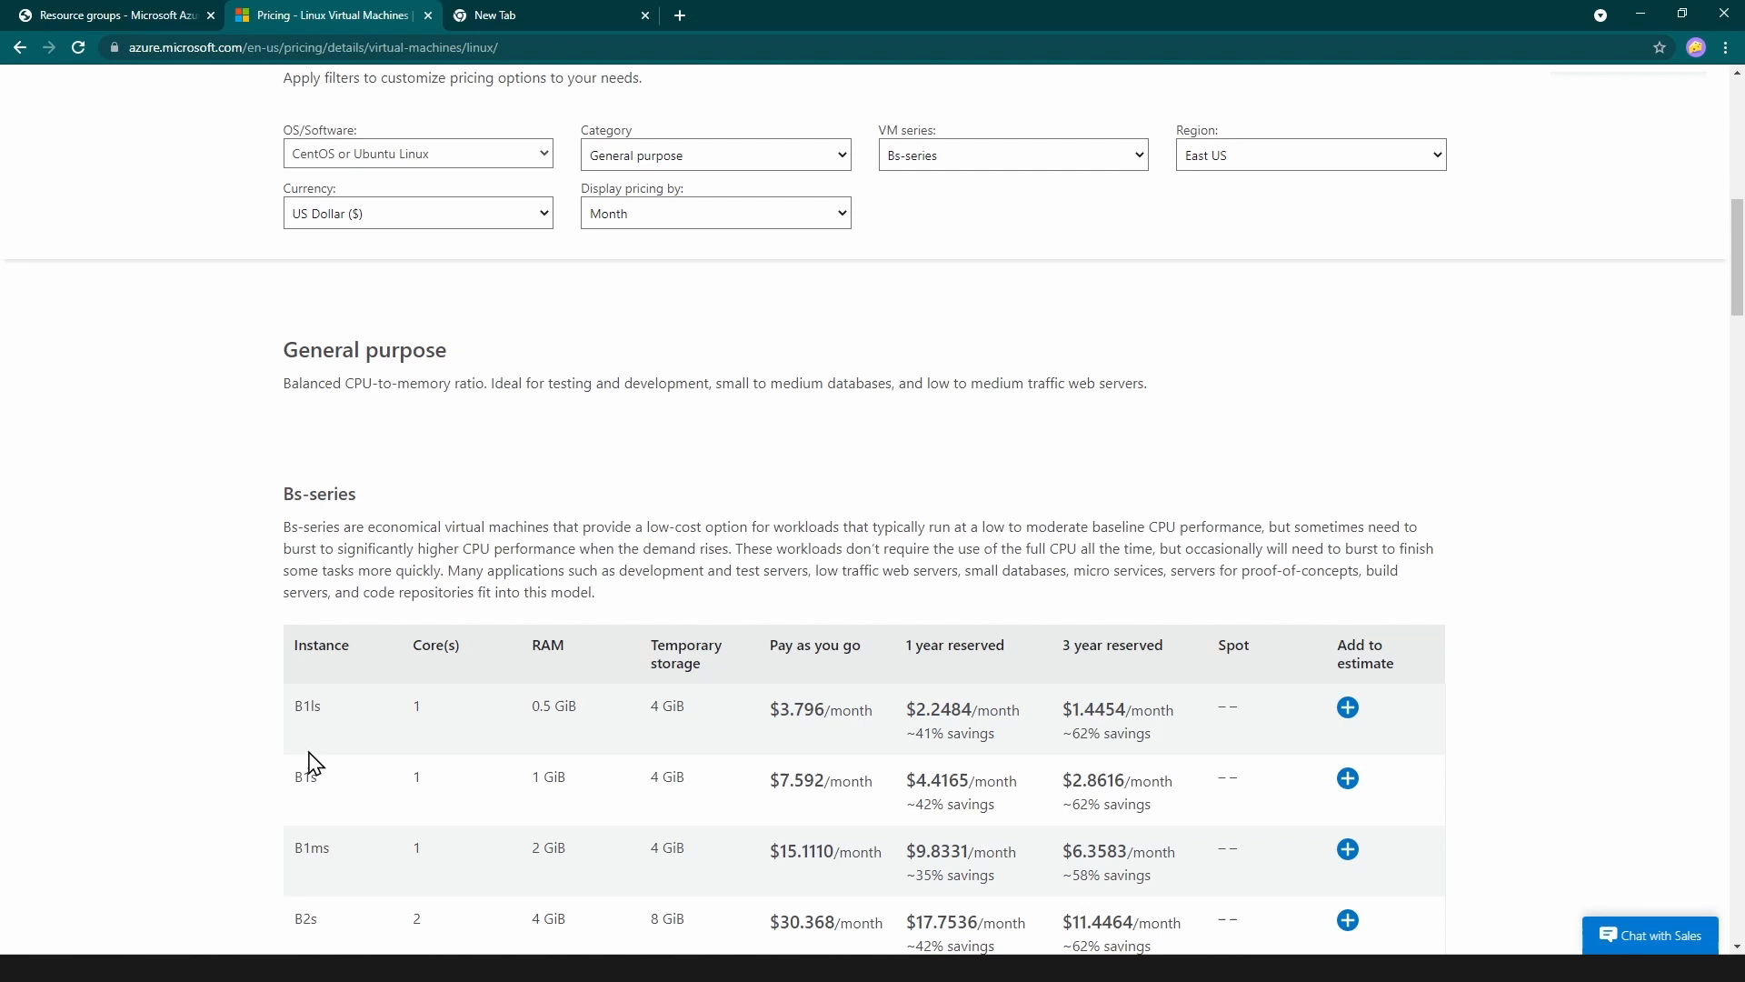
pyautogui.moveTo(777, 709); pyautogui.dragTo(832, 709)
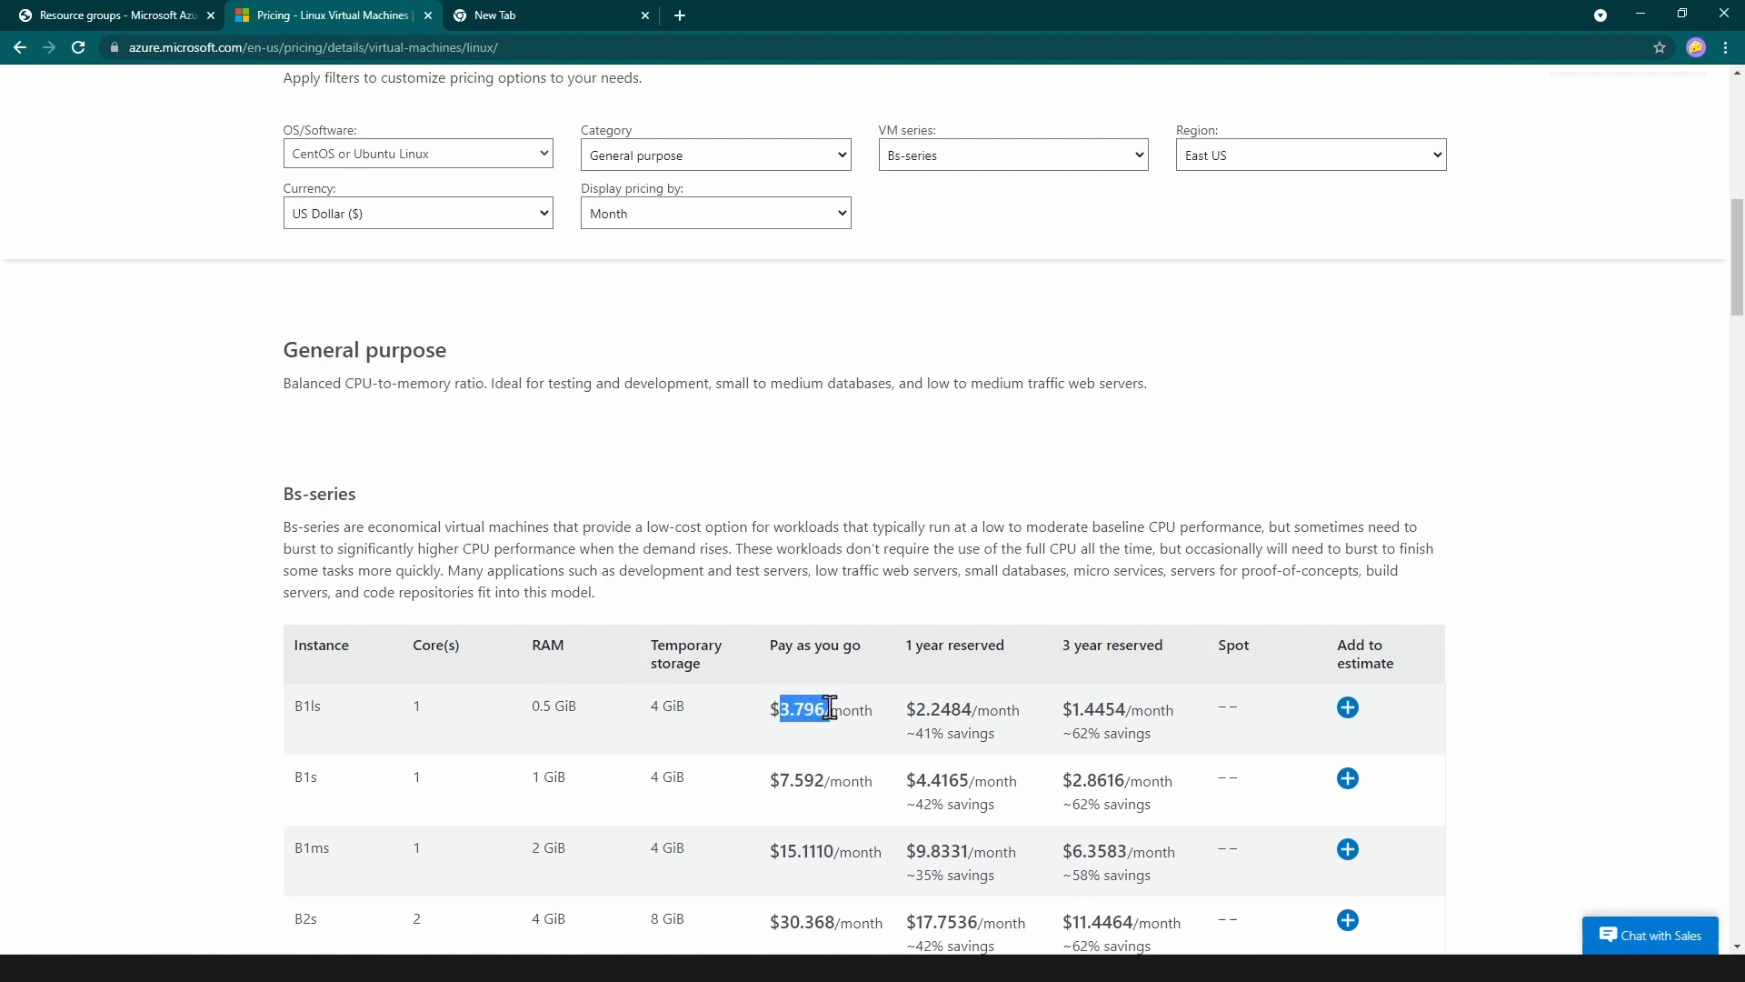
pyautogui.click(845, 708)
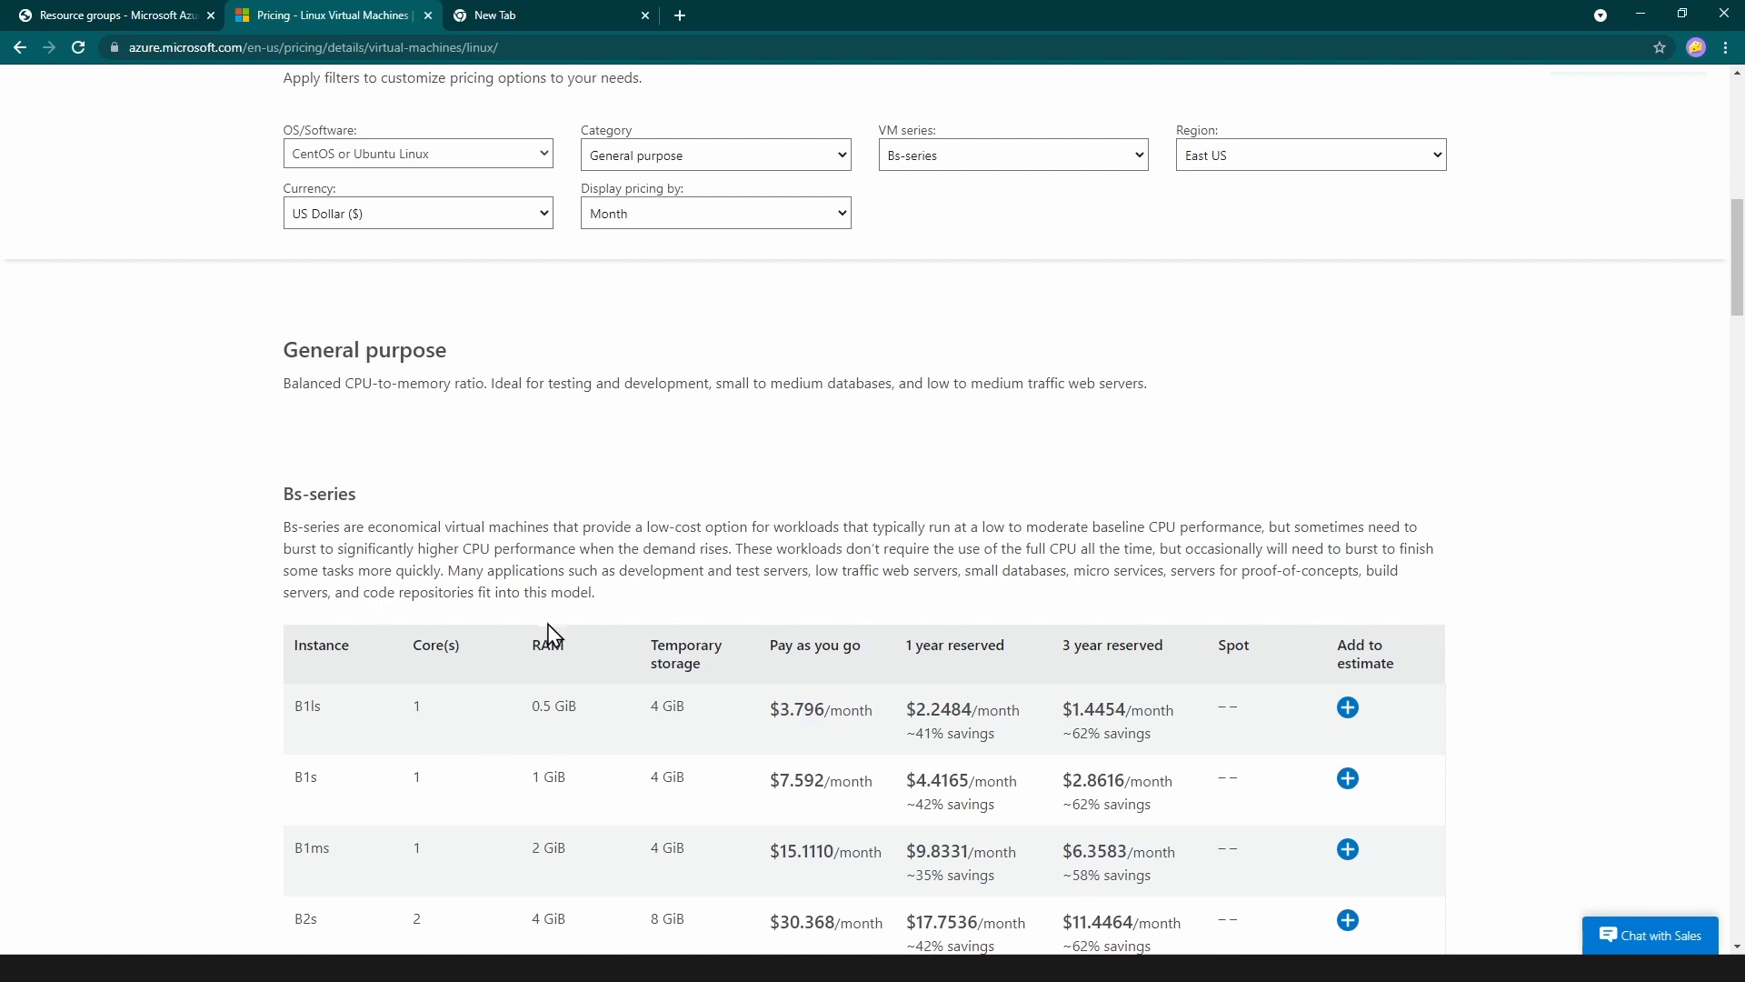
pyautogui.moveTo(530, 707); pyautogui.dragTo(578, 708)
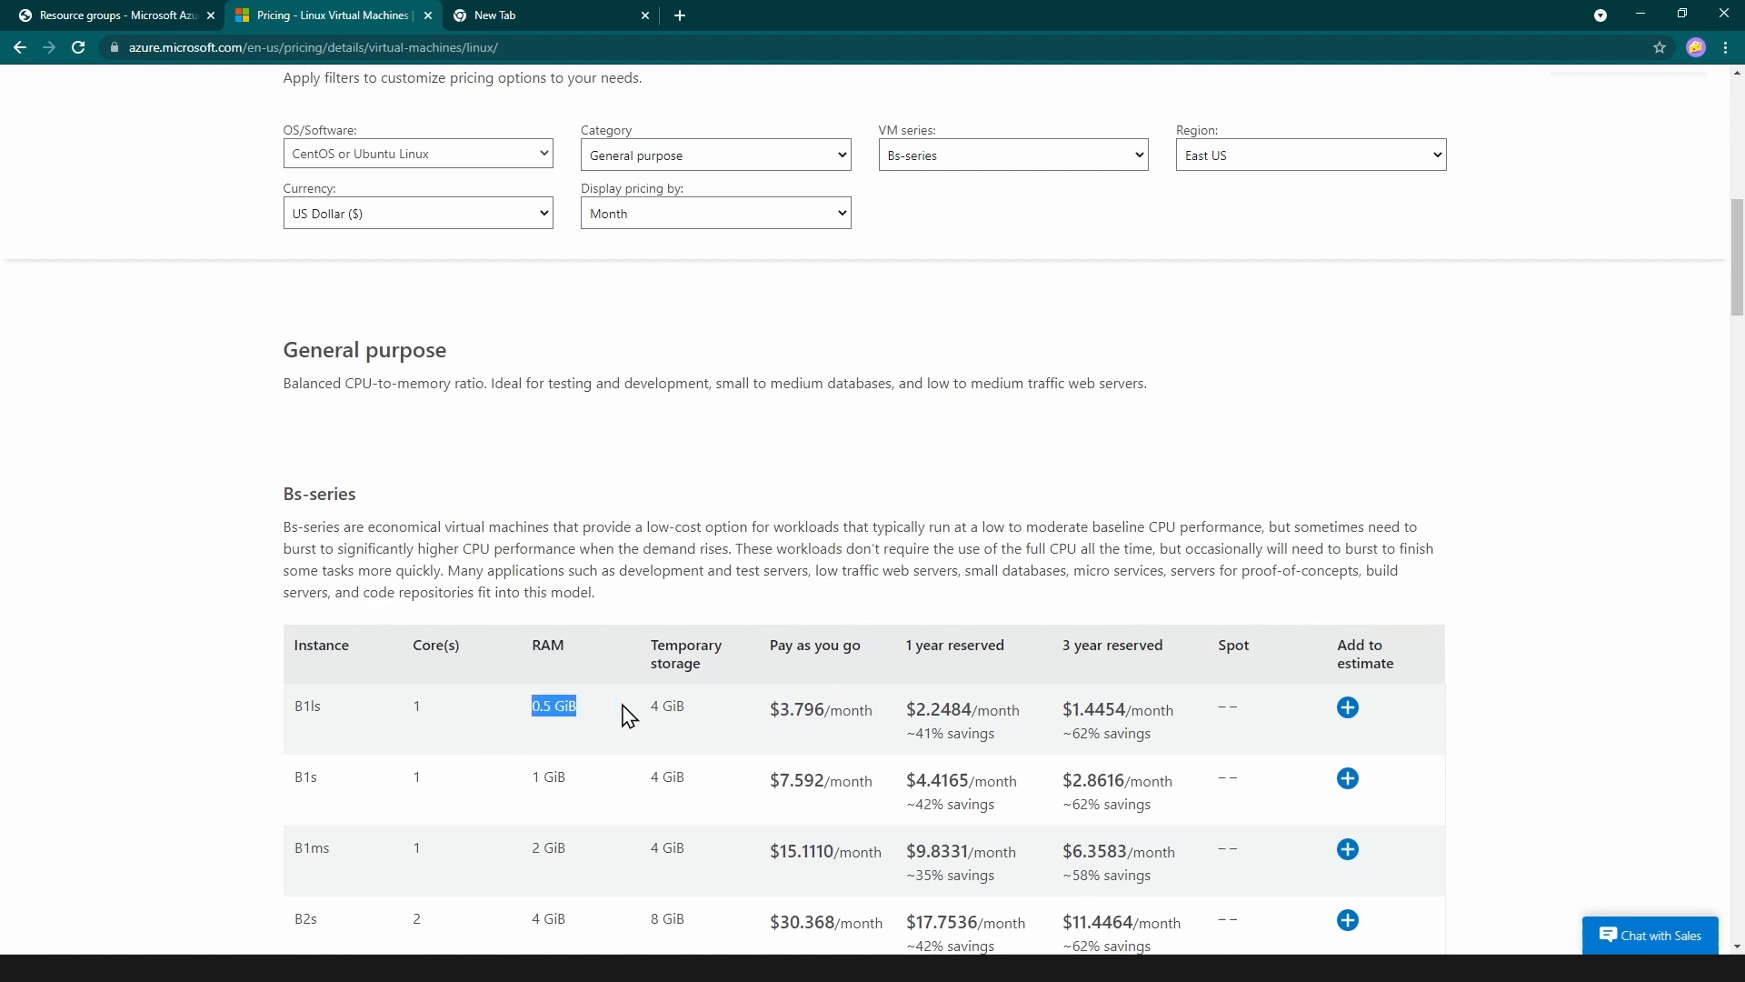
pyautogui.click(614, 717)
# Switch the pricing region to Southeast Asia, where B1ls costs $4.818/month
pyautogui.click(1282, 161)
pyautogui.scroll(-5, 1288, 340)
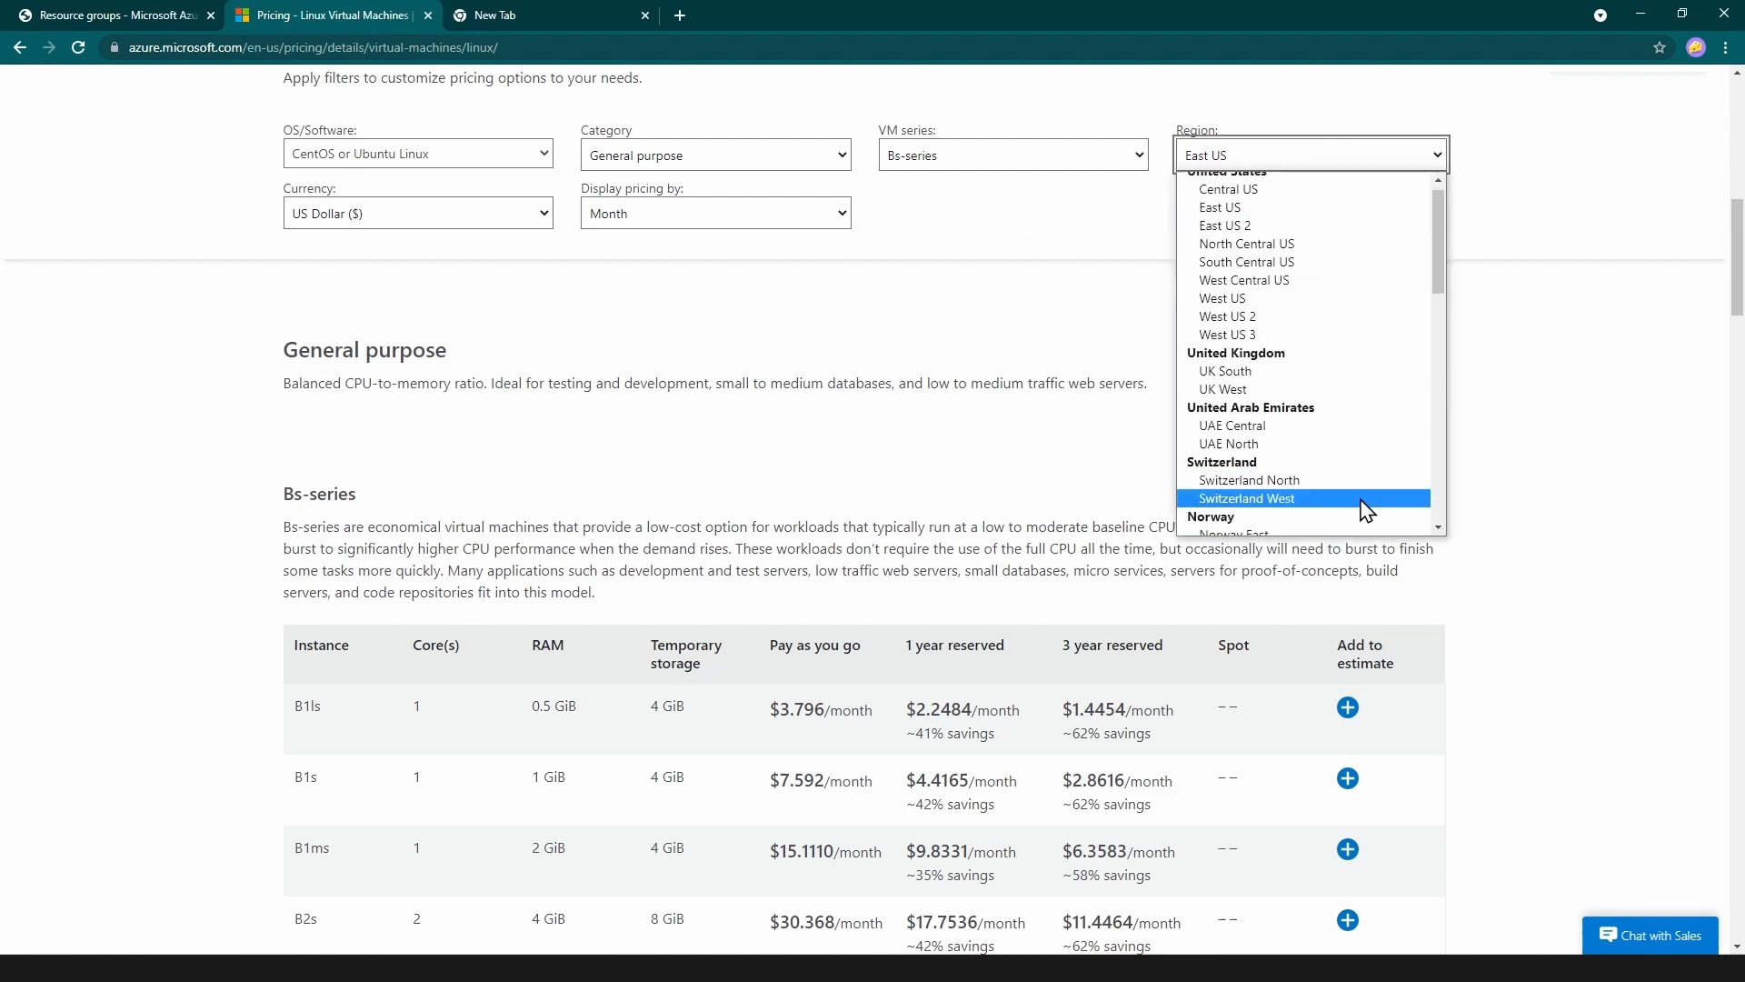
pyautogui.scroll(-5, 1323, 409)
pyautogui.click(1241, 472)
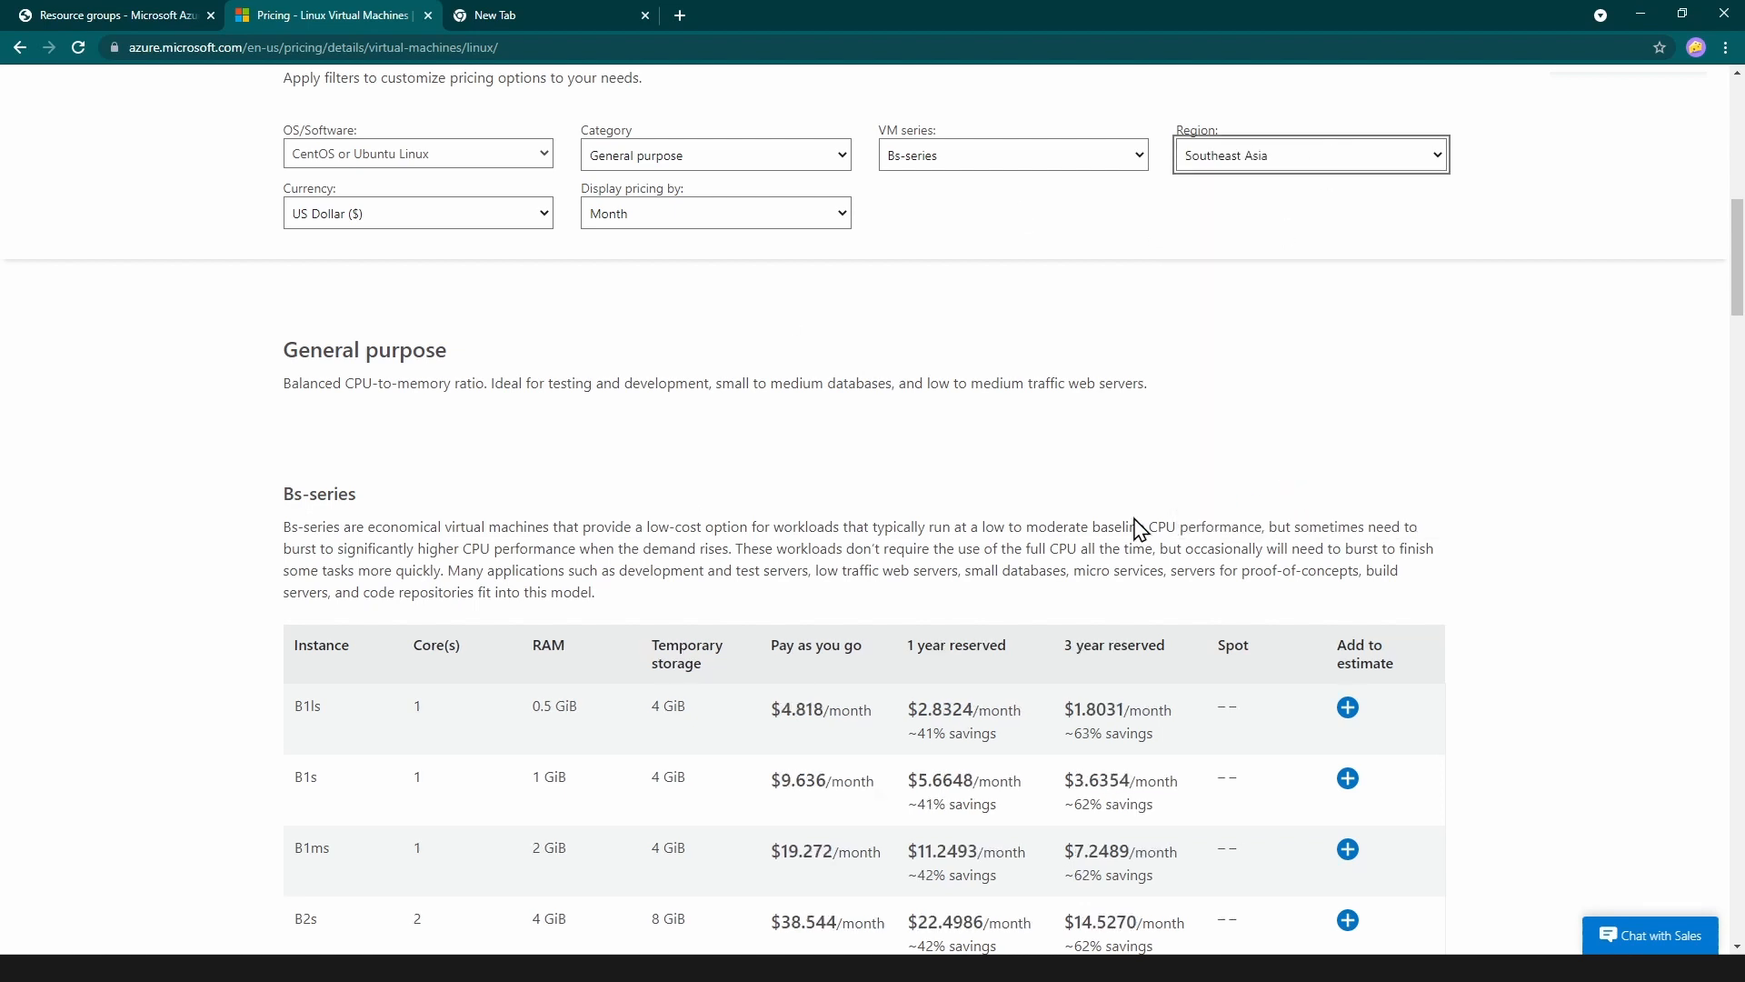
pyautogui.moveTo(773, 710); pyautogui.dragTo(881, 712)
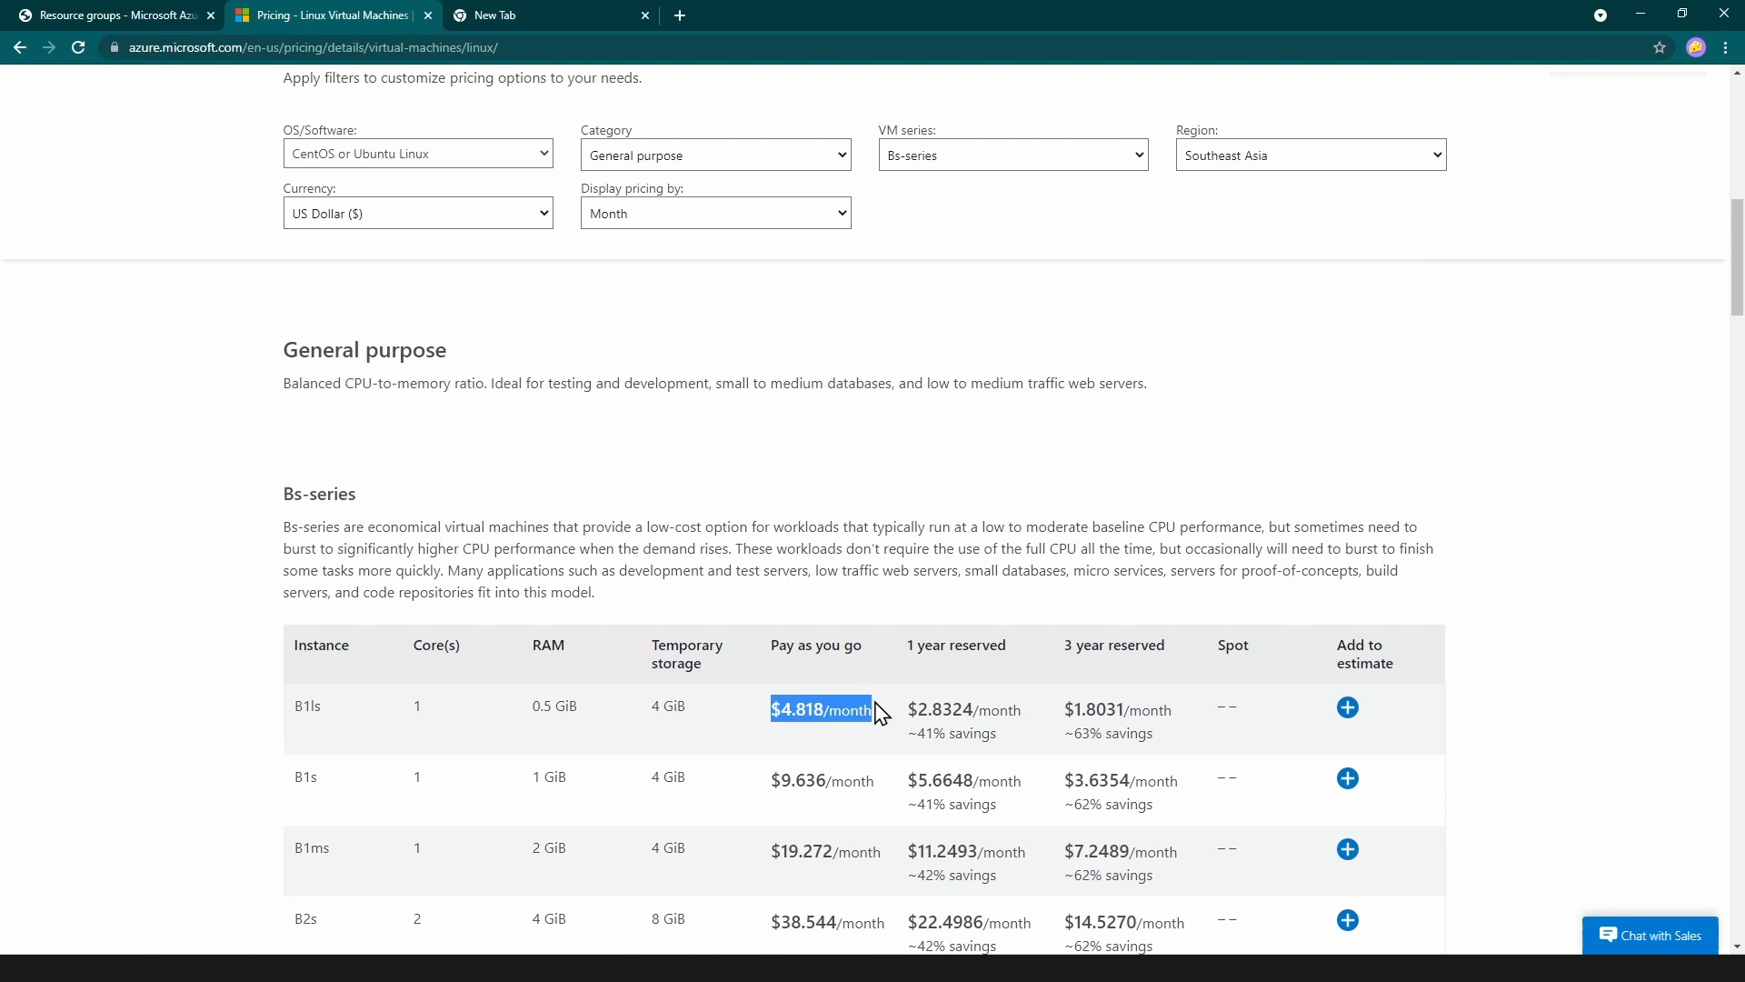
pyautogui.click(766, 723)
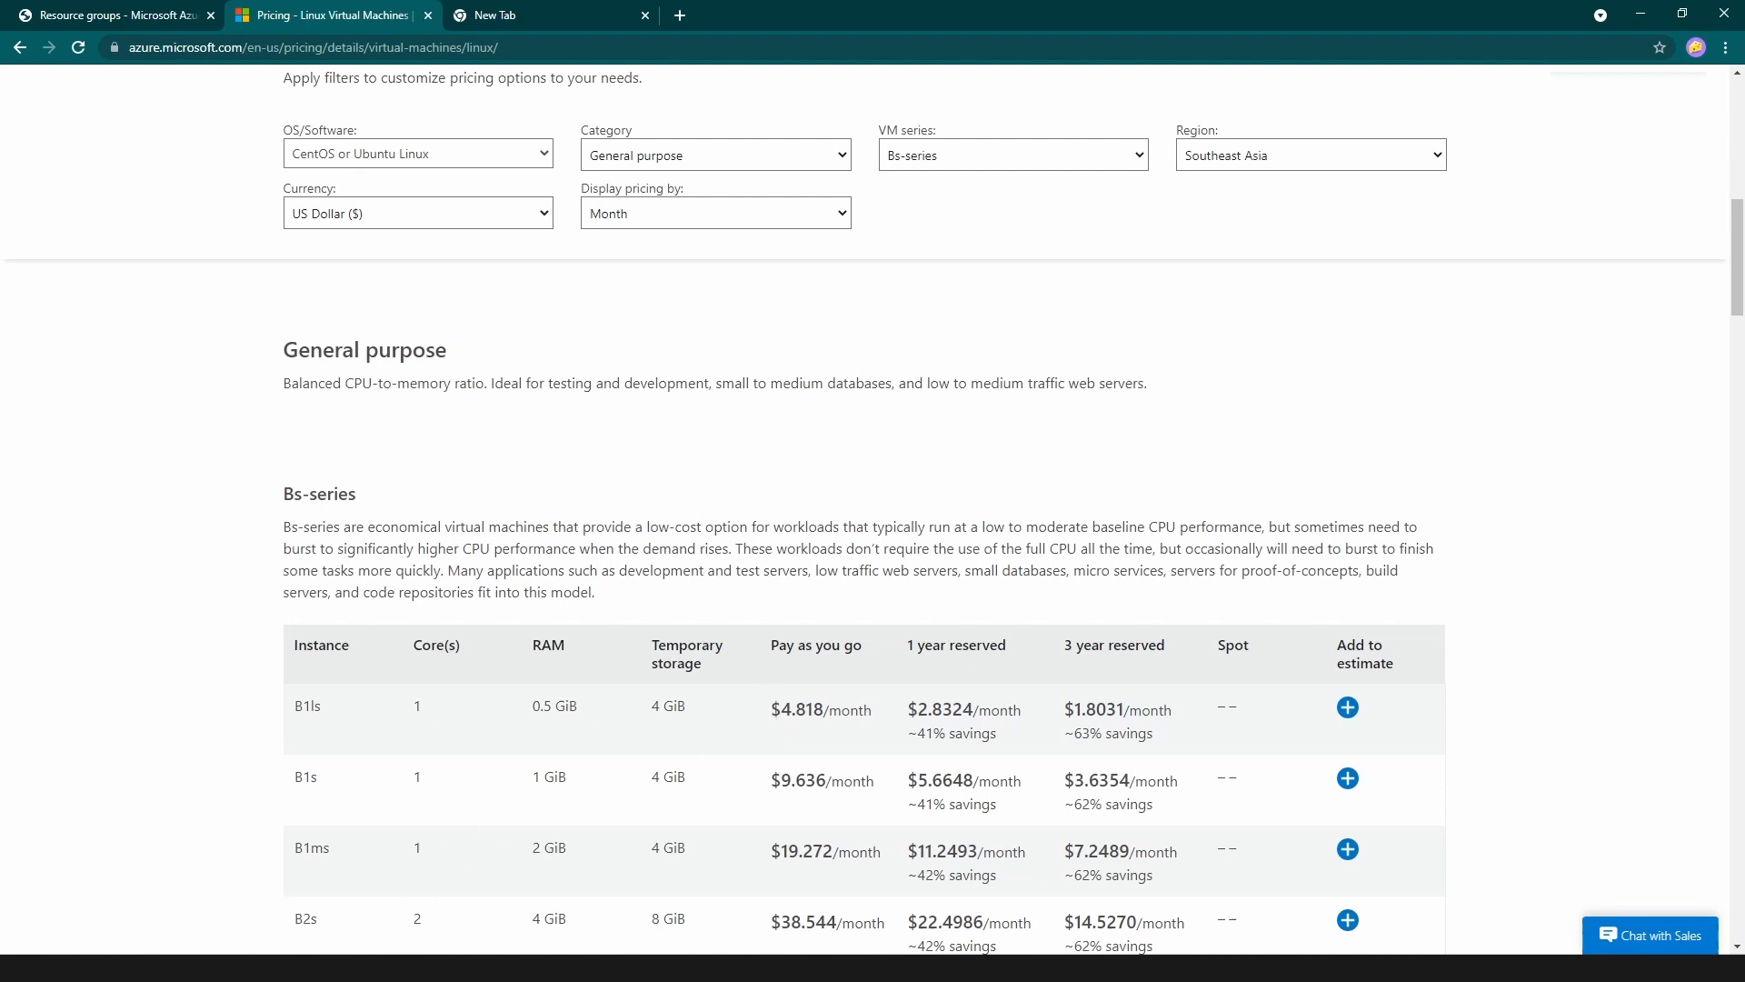
# Return to the setup script and highlight the VM preparation commands on lines 2–18
pyautogui.click(254, 898)
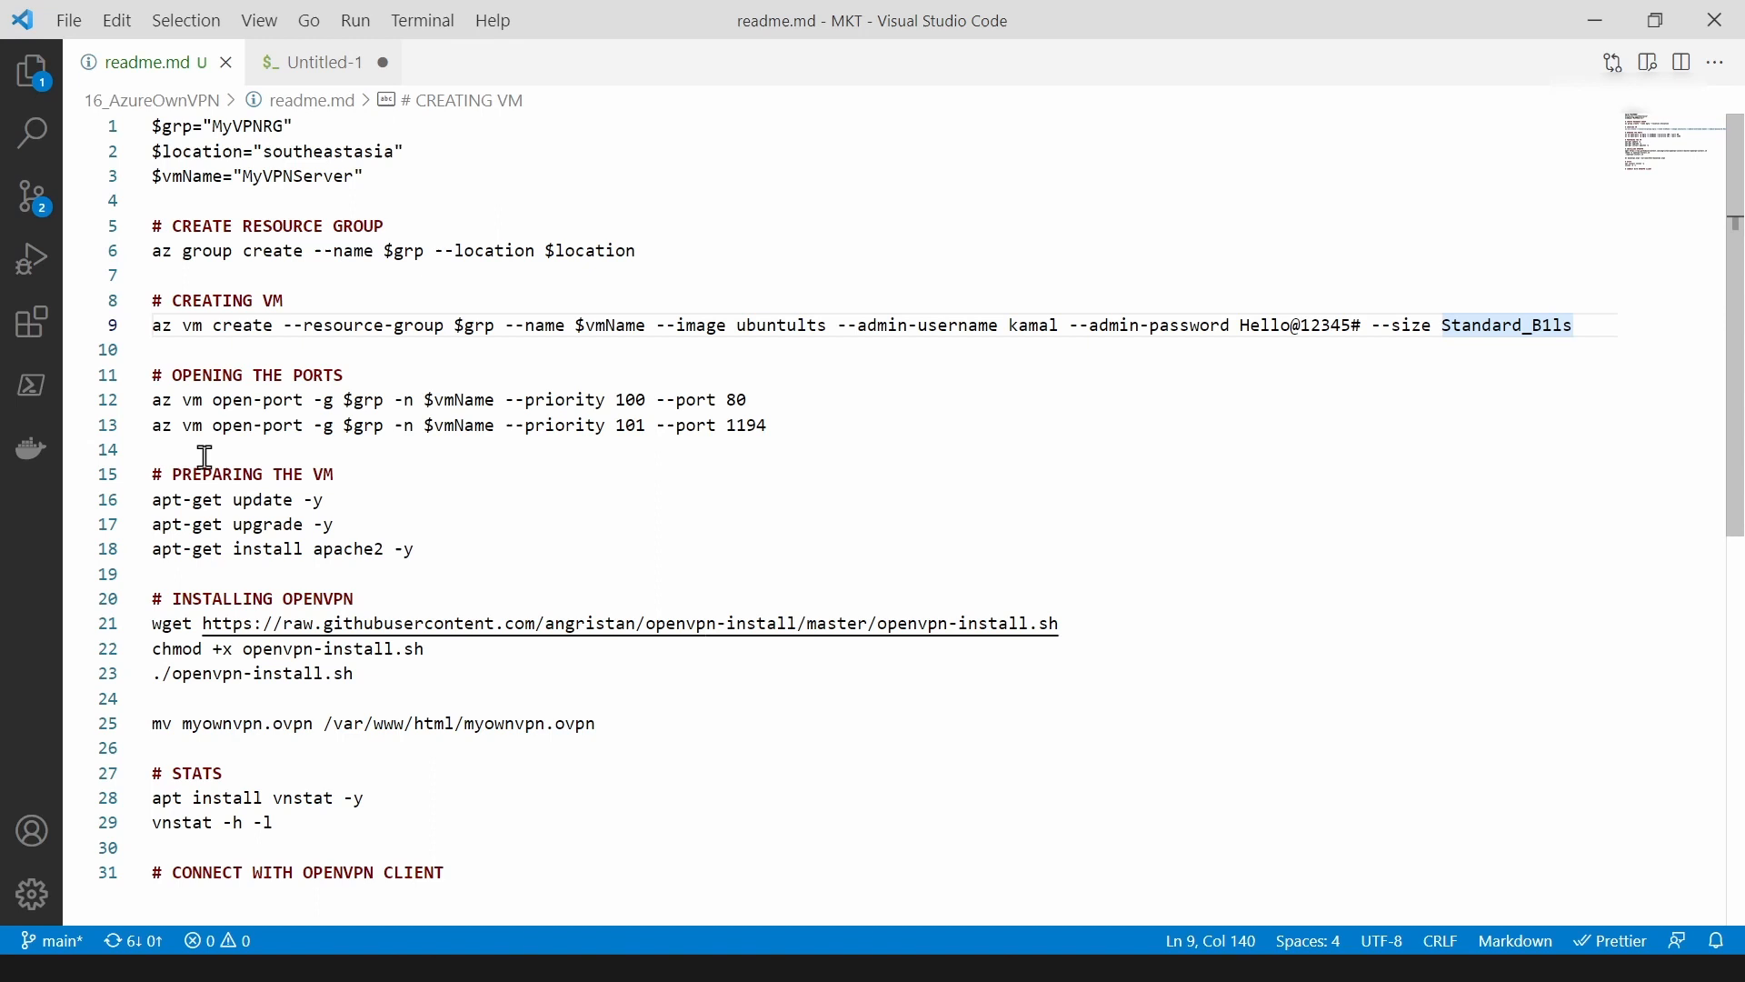
pyautogui.moveTo(282, 151)
pyautogui.mouseDown()
pyautogui.moveTo(357, 523)
pyautogui.moveTo(410, 548)
pyautogui.mouseUp()
pyautogui.click(471, 550)
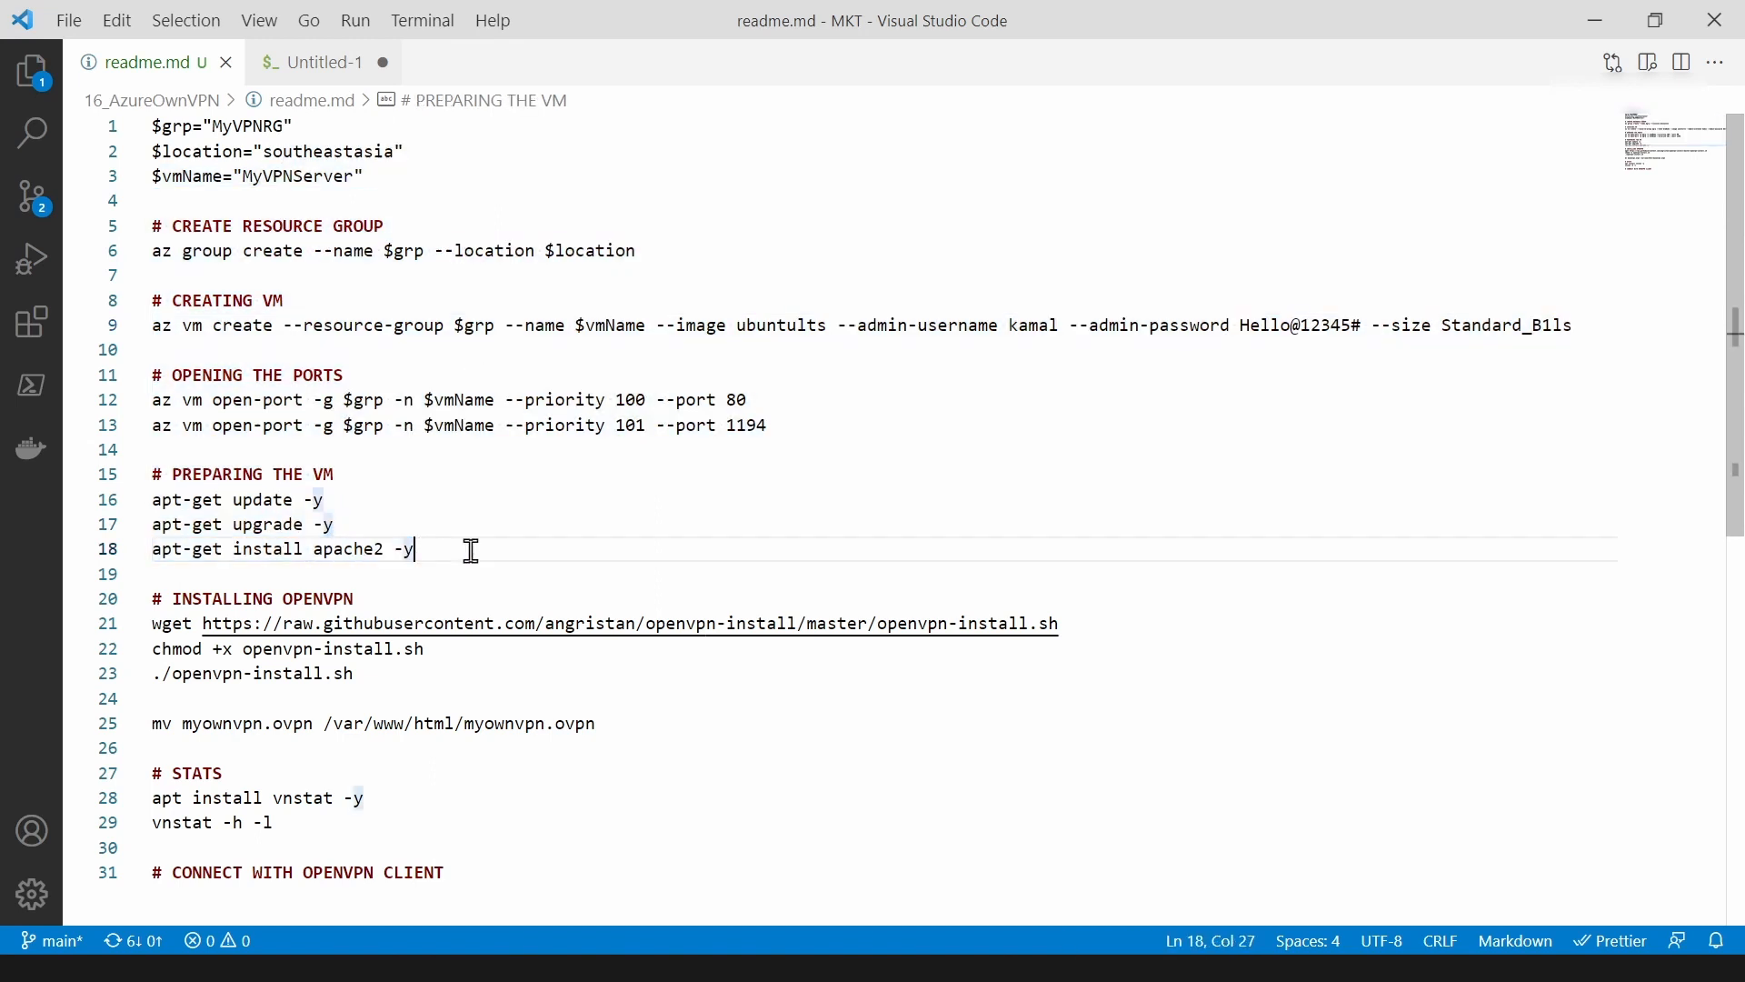
pyautogui.scroll(2, 474, 532)
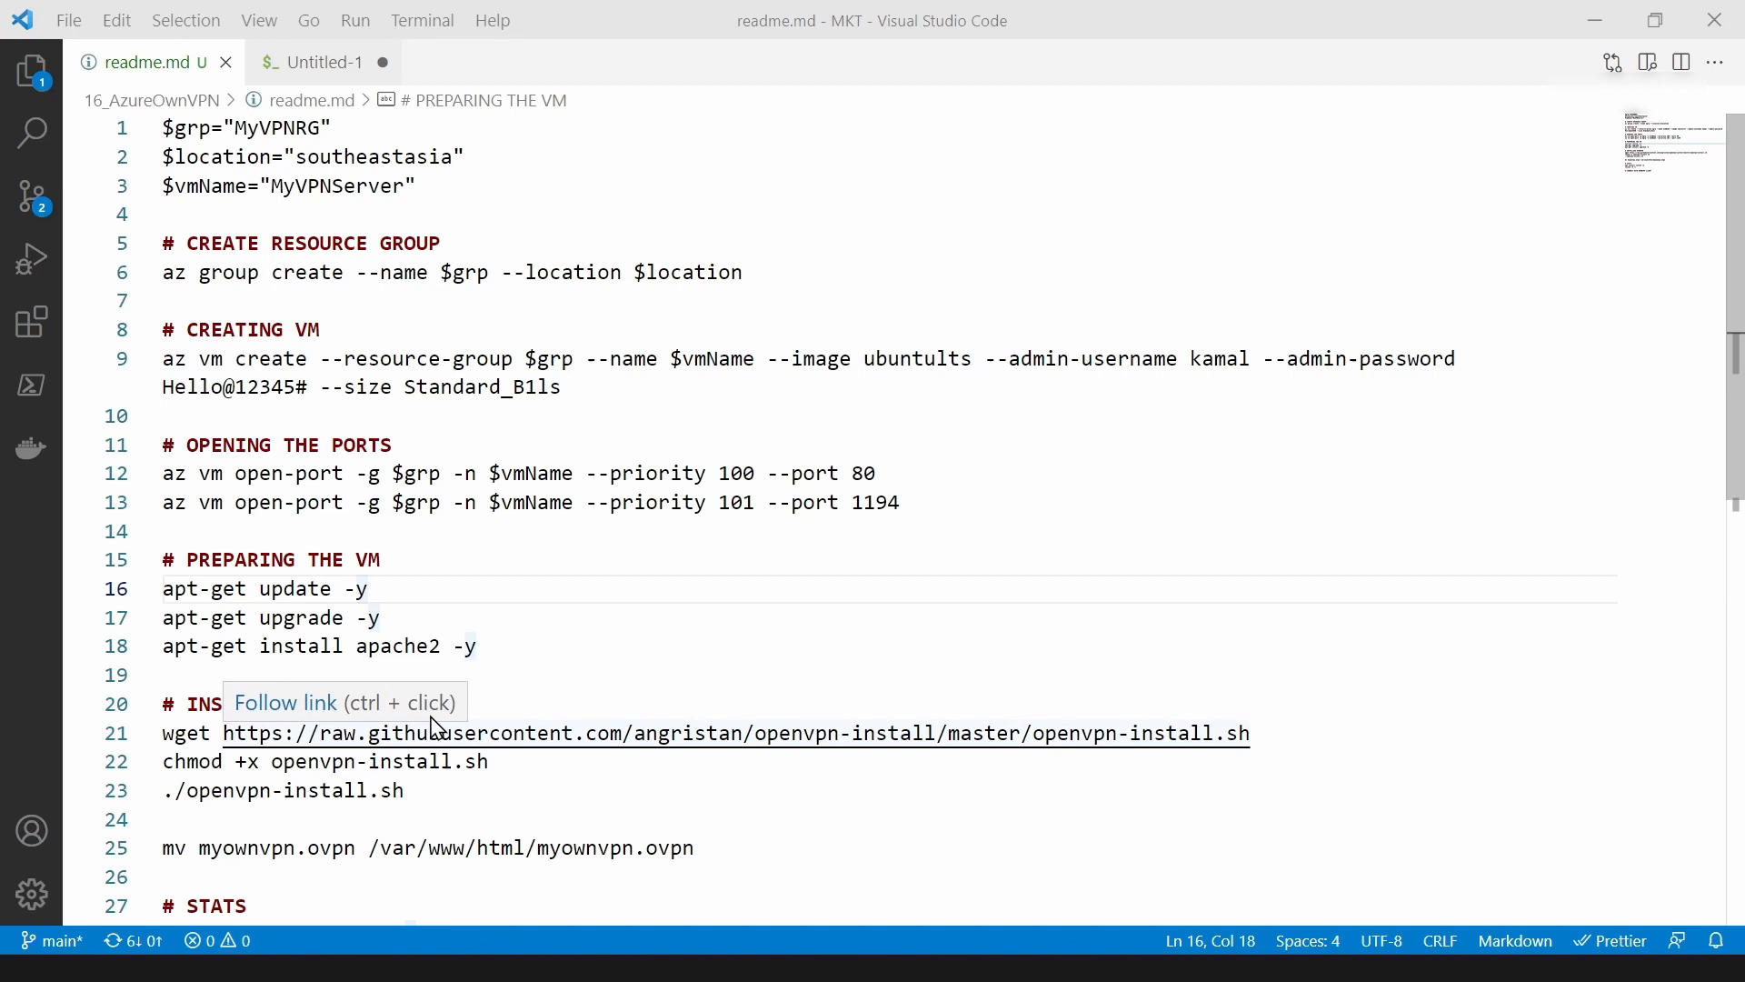
# Open the Azure free account page, highlight the $200 credit and dismiss the survey prompt
pyautogui.hotkey('alt', 'Tab')
pyautogui.scroll(5, 600, 418)
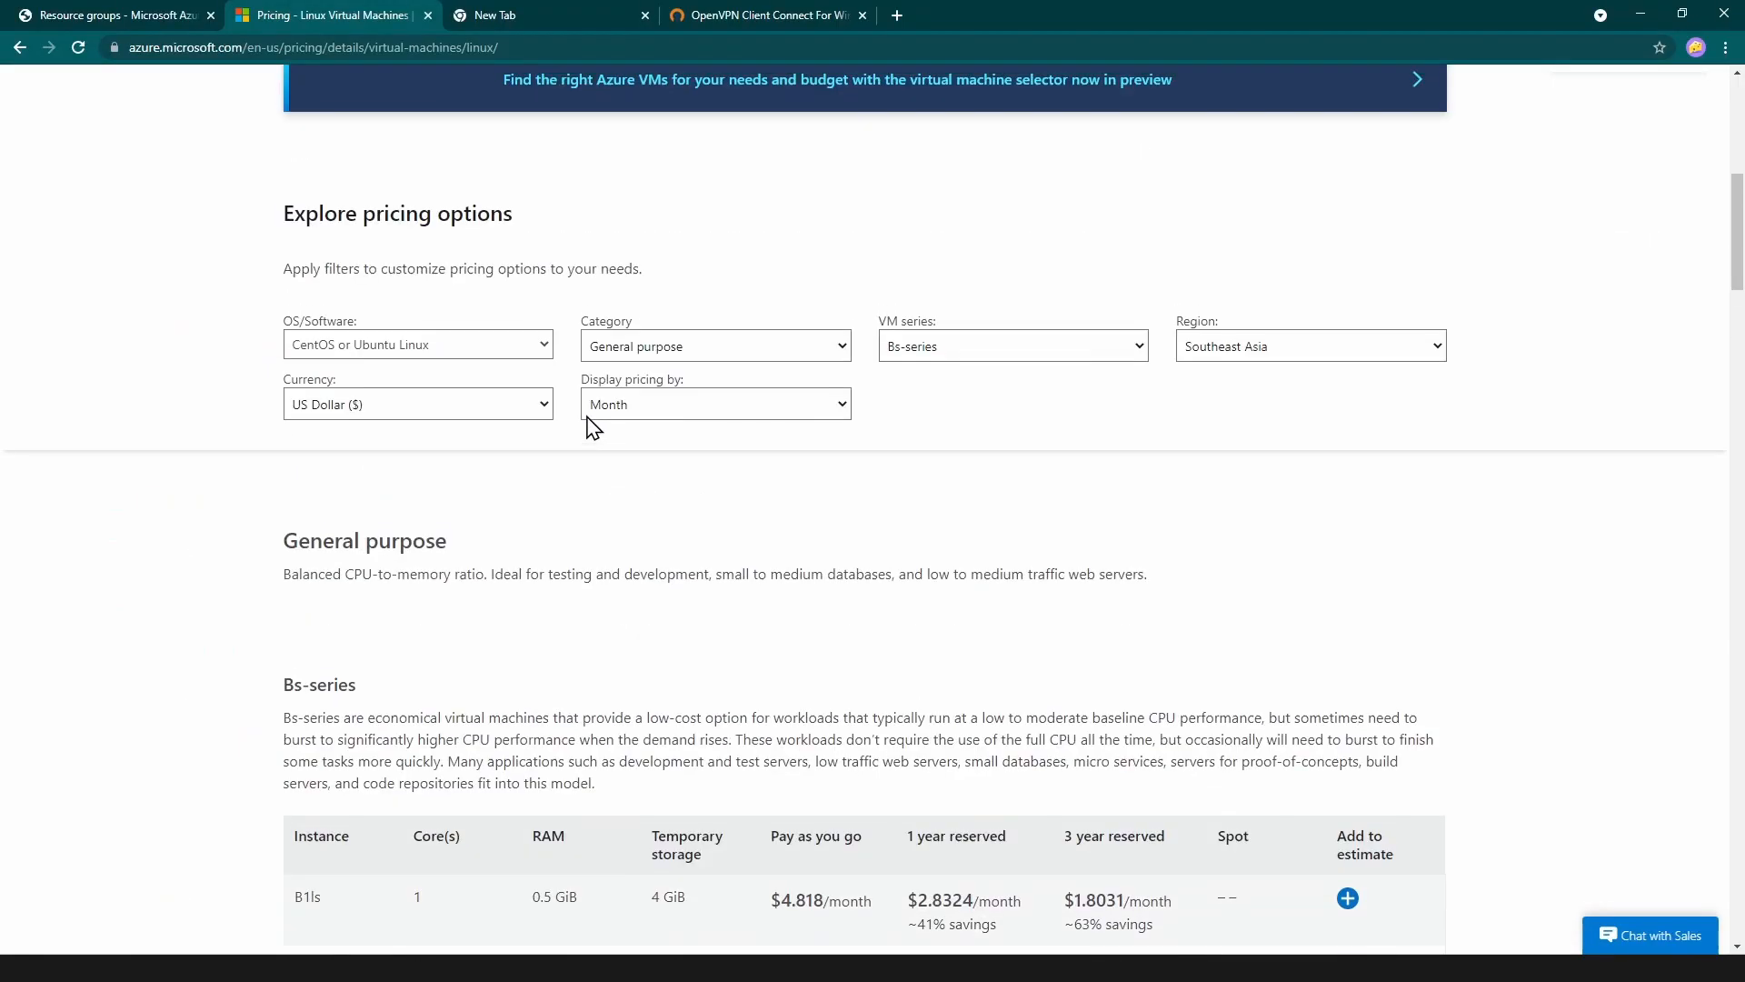
pyautogui.scroll(5, 600, 418)
pyautogui.scroll(3, 385, 168)
pyautogui.click(512, 343)
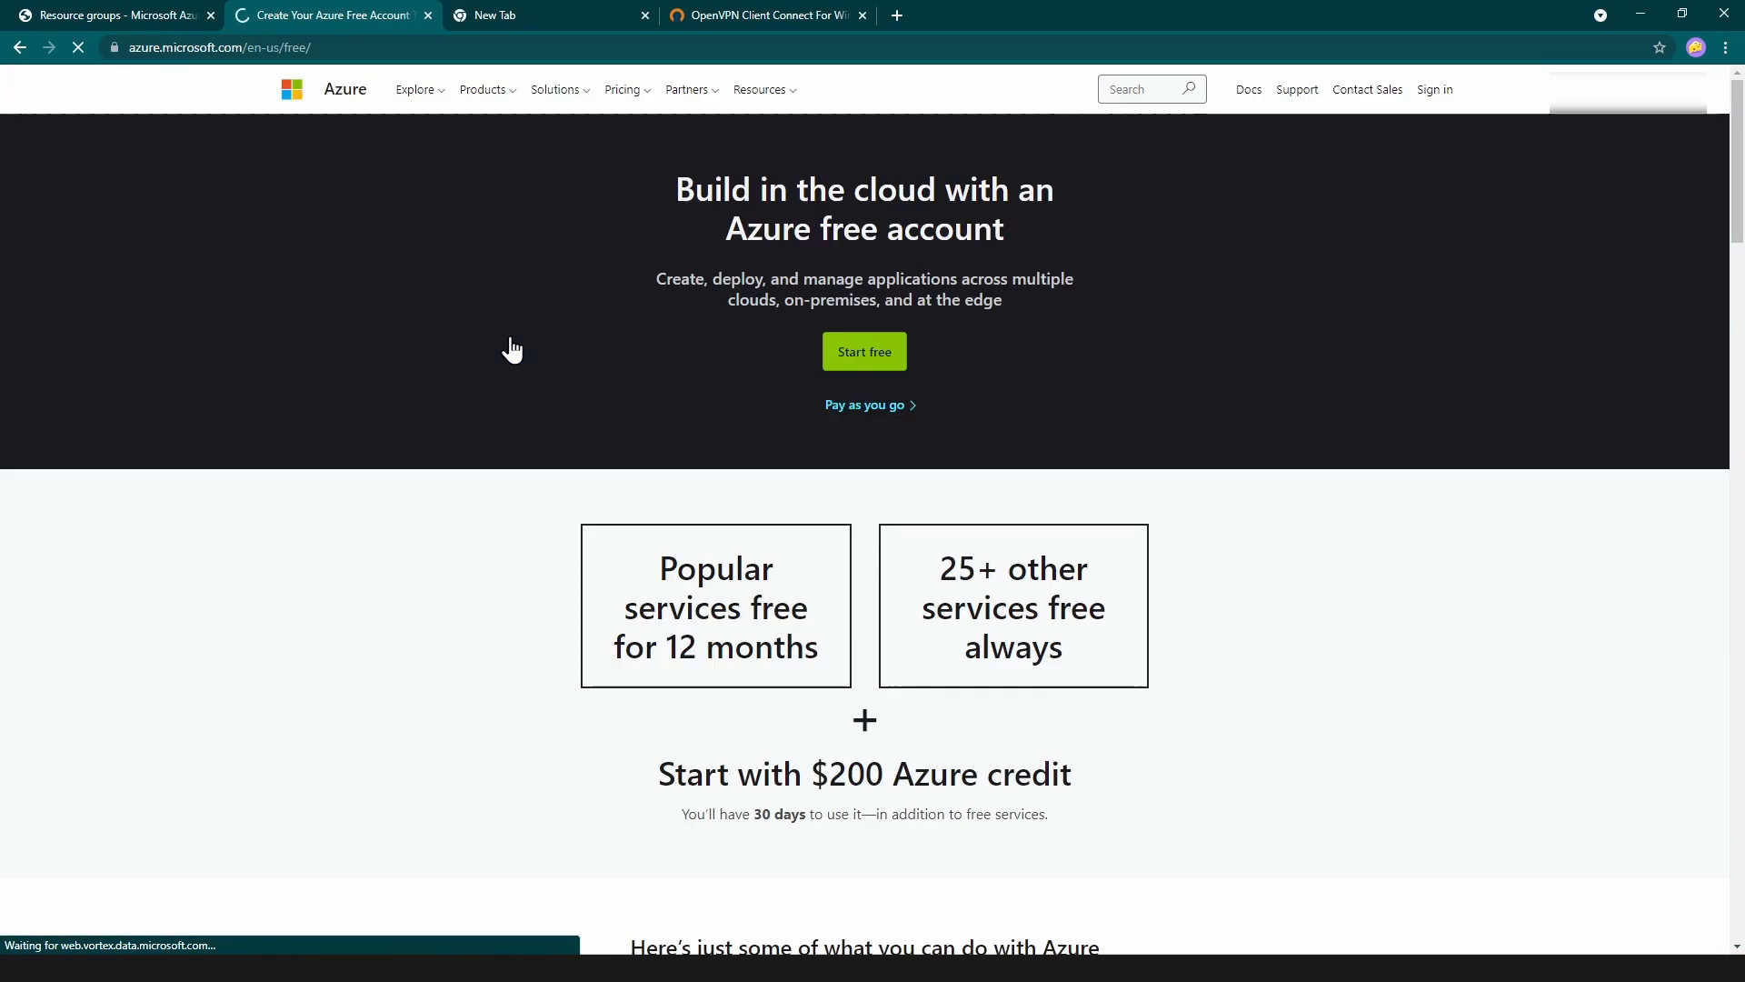
pyautogui.doubleClick(846, 773)
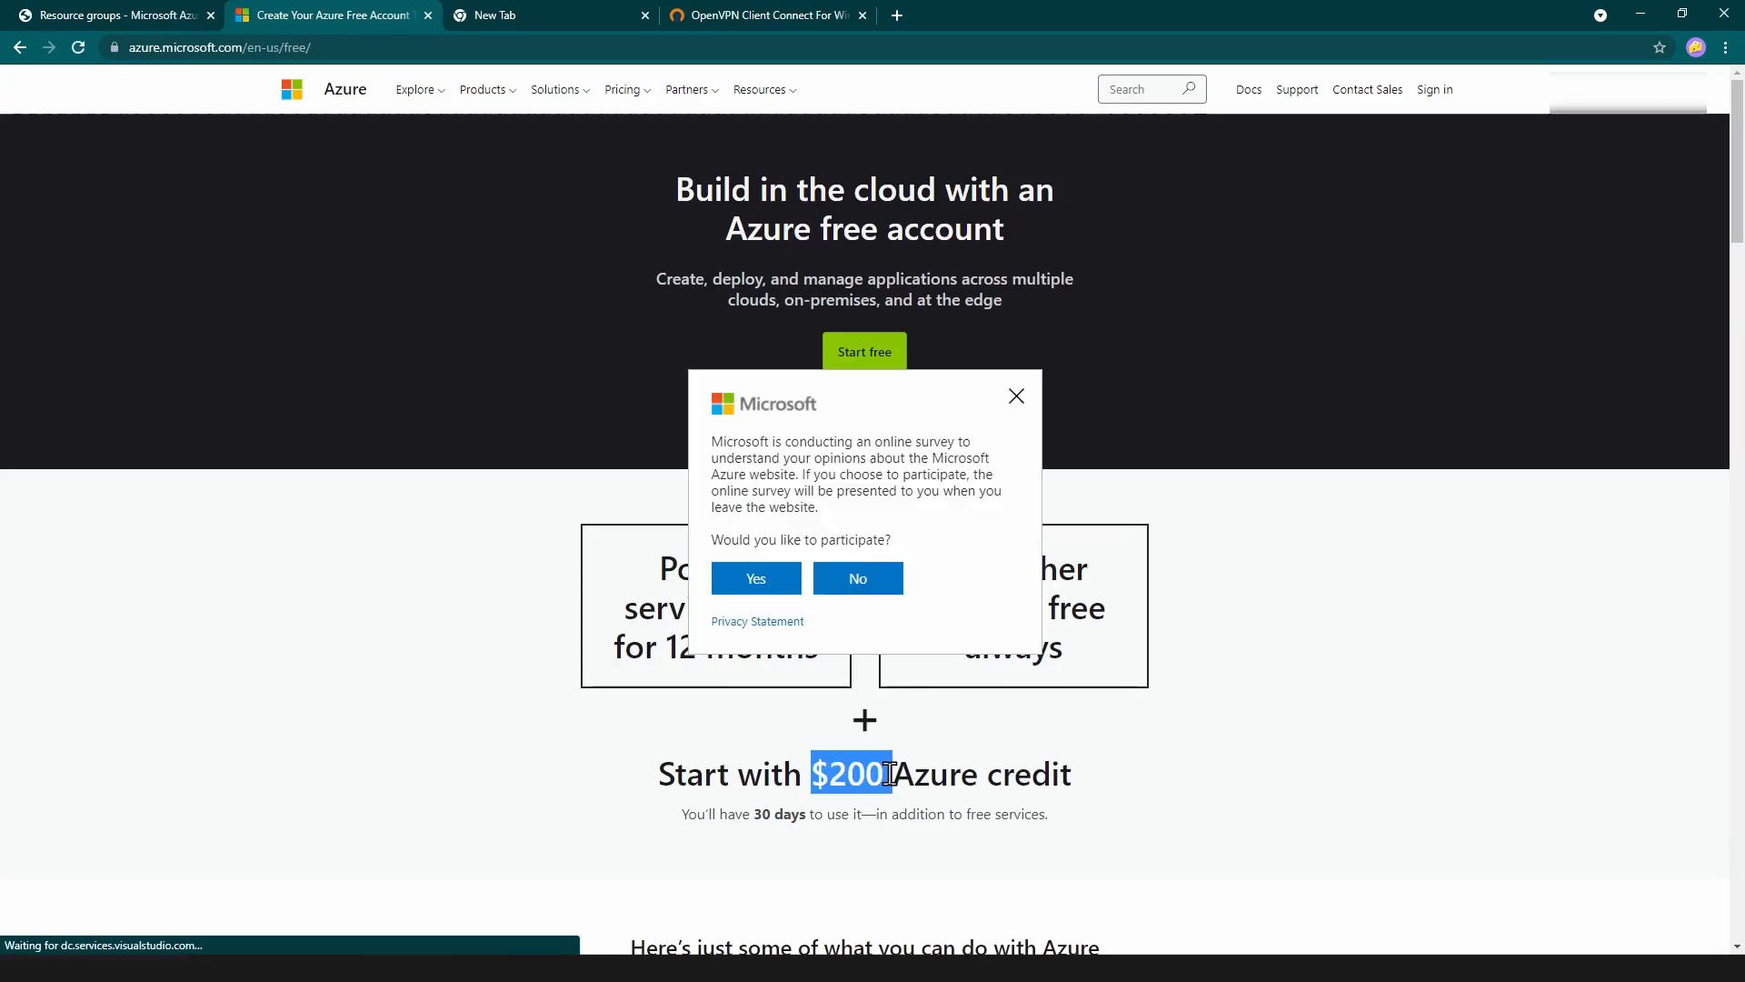
pyautogui.click(1016, 396)
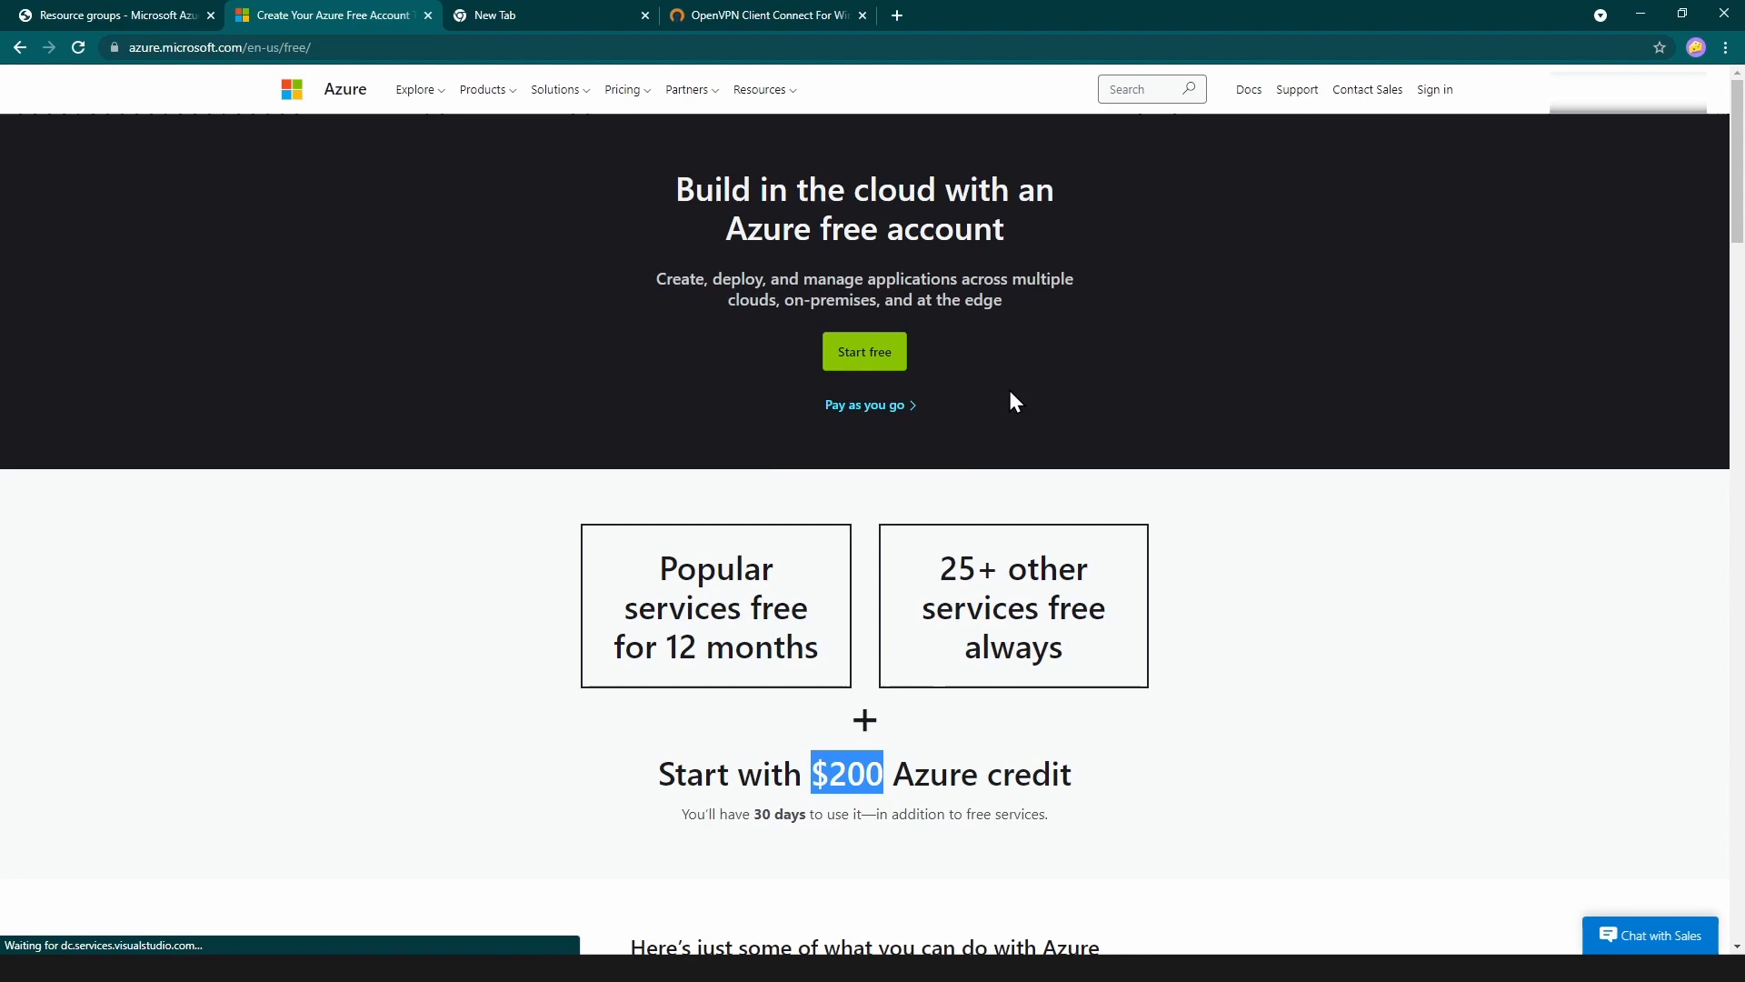
pyautogui.hotkey('alt', 'Tab')
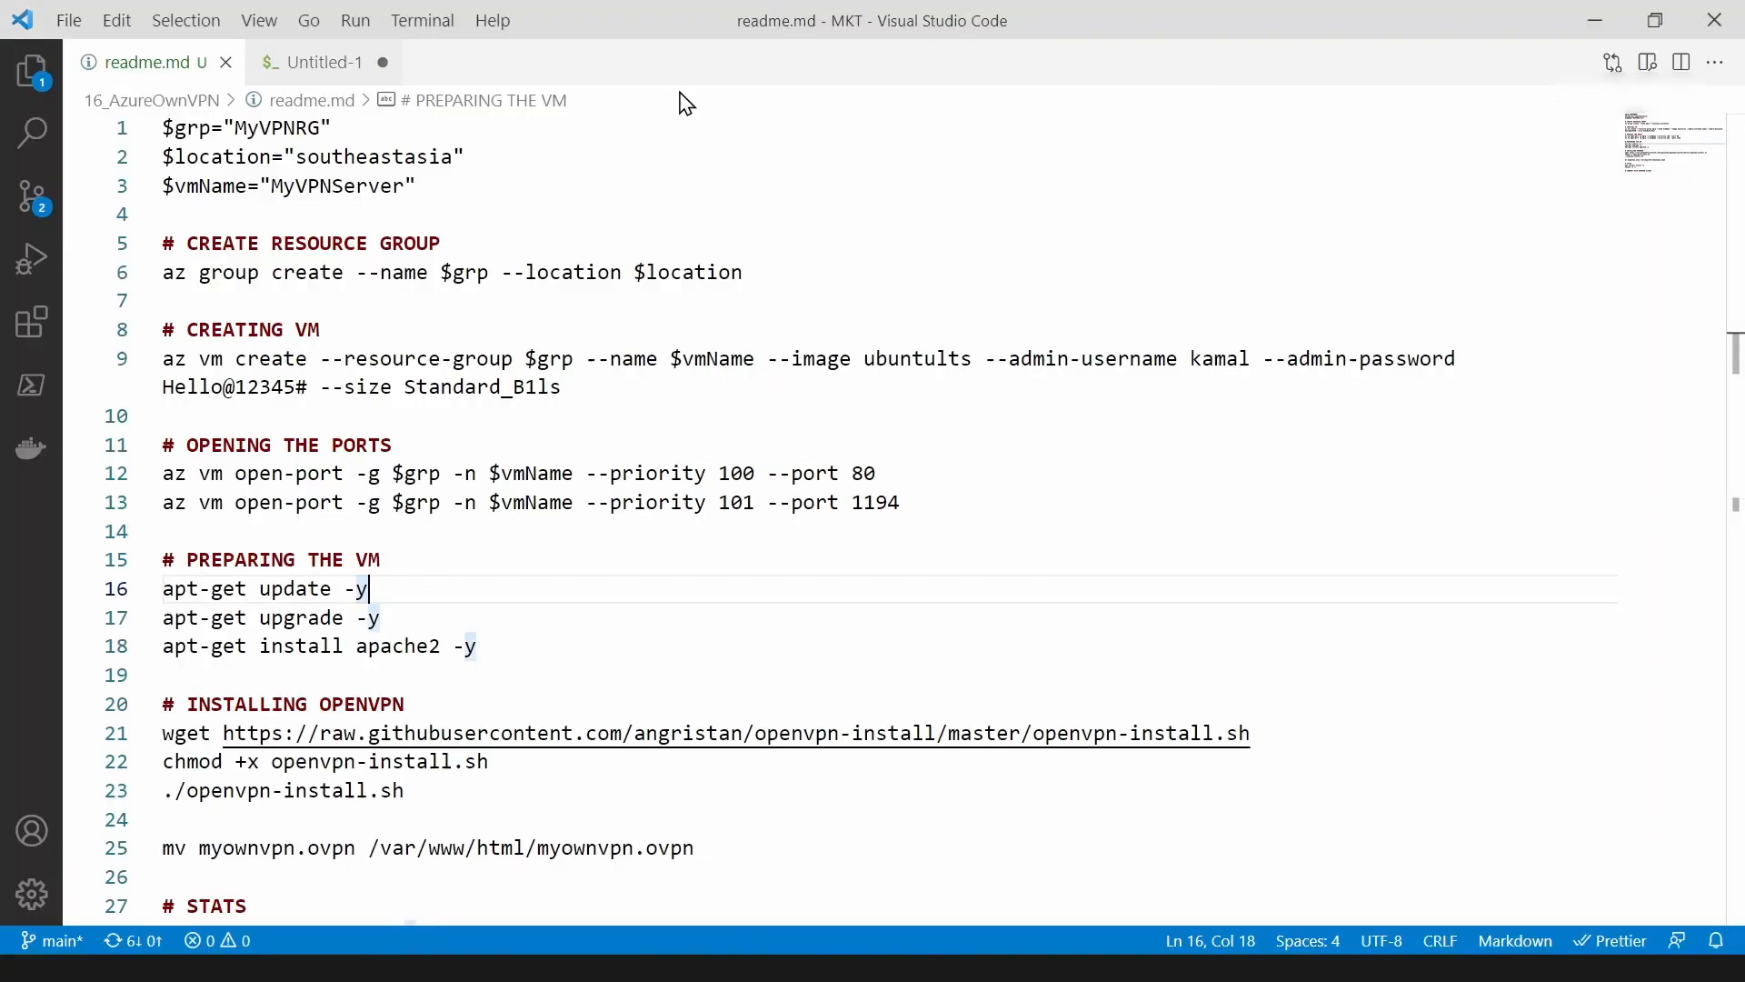
# Show the az vm list-sizes table in the terminal and highlight the Standard_B1ls row
pyautogui.hotkey('ctrl', '`')
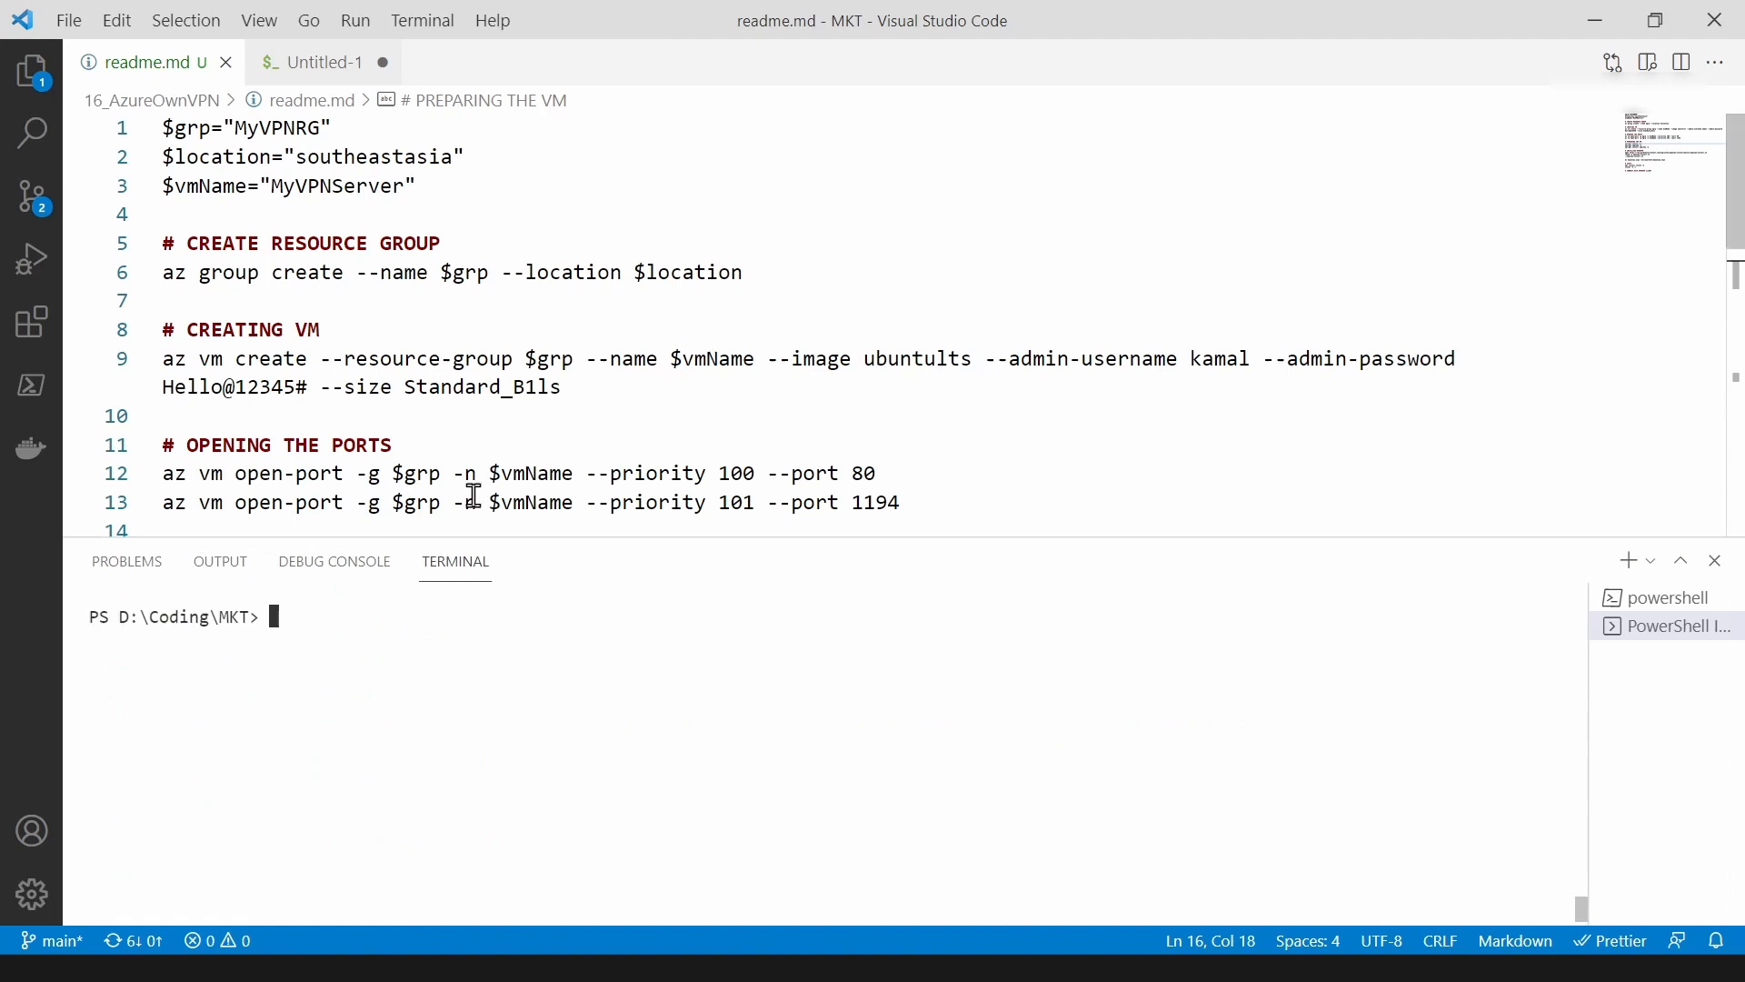
pyautogui.write('az ')
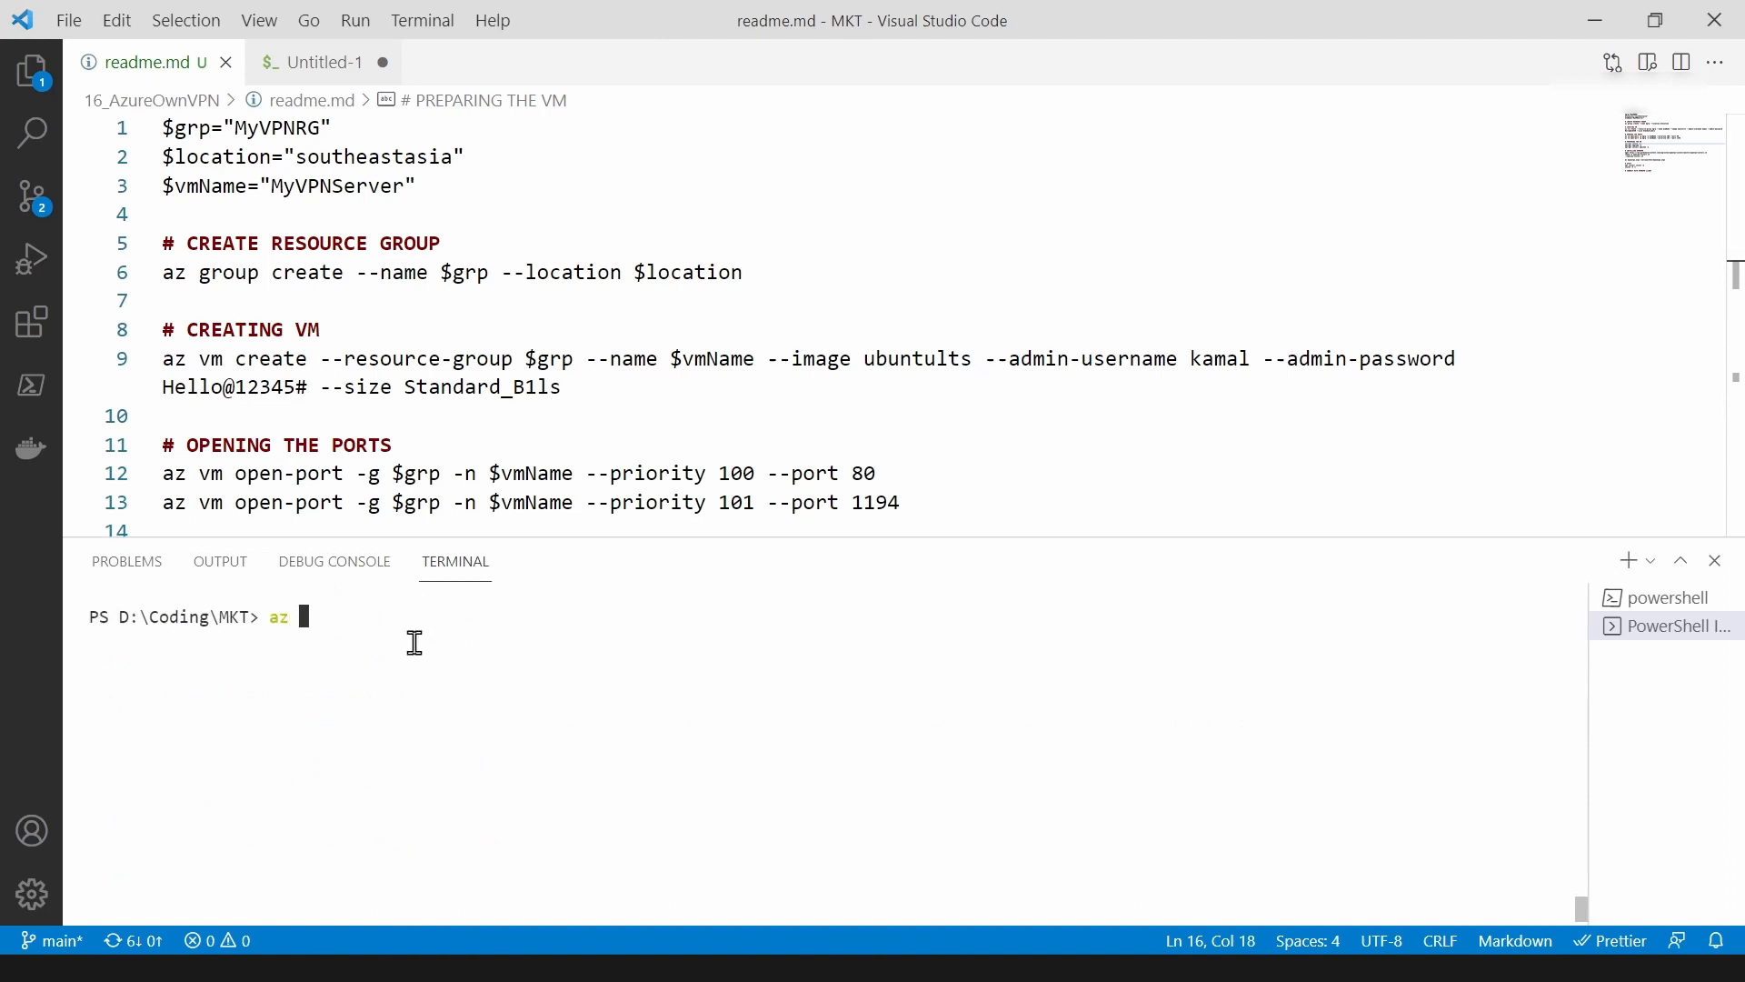
pyautogui.write('vm li')
pyautogui.write('st-sise')
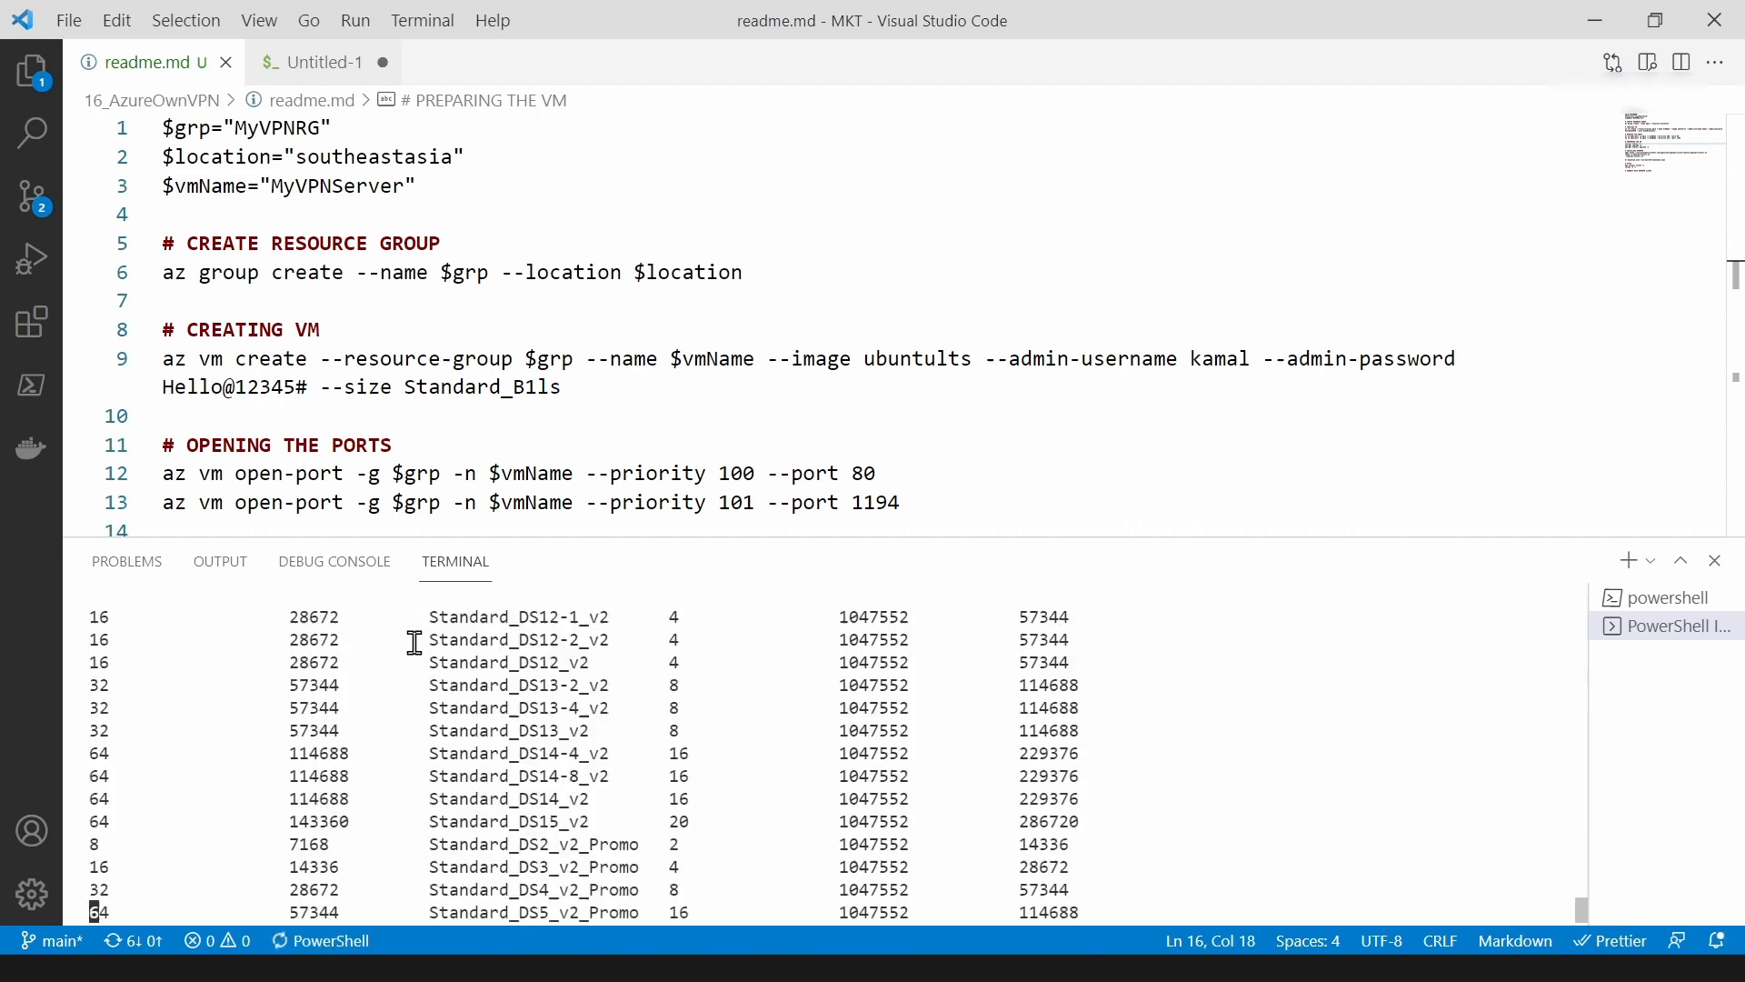
pyautogui.scroll(5, 550, 693)
pyautogui.scroll(5, 549, 694)
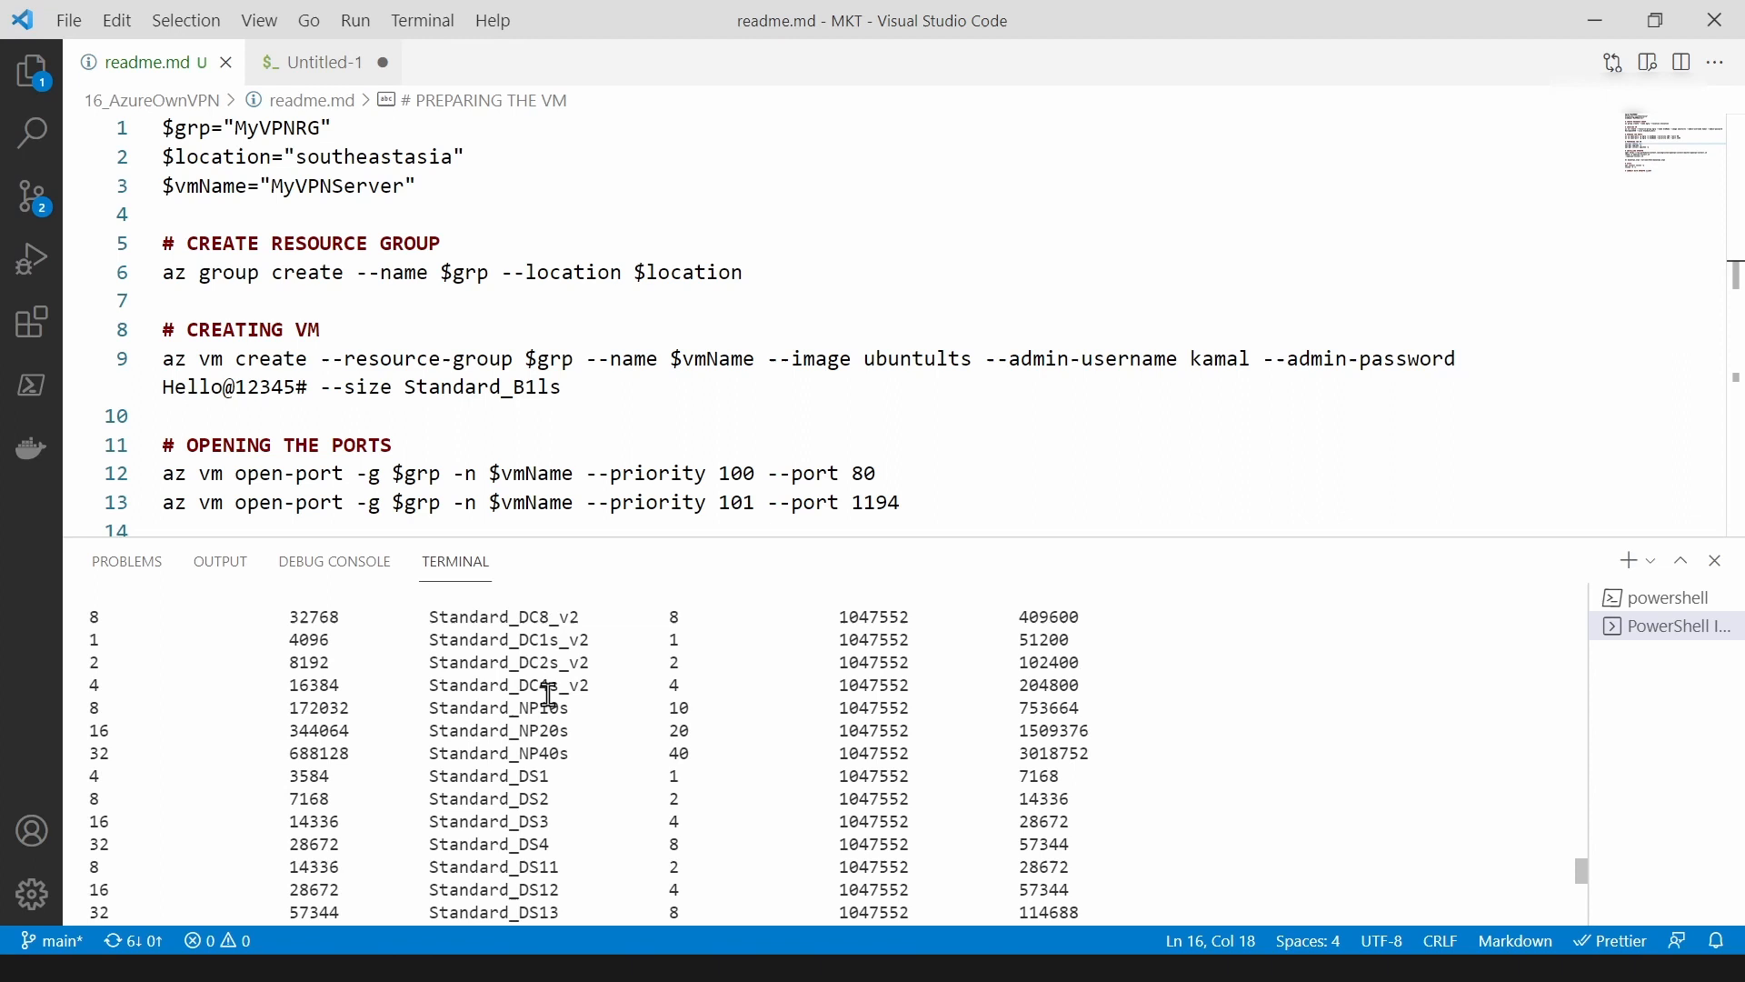
pyautogui.scroll(5, 549, 692)
pyautogui.scroll(5, 550, 693)
pyautogui.scroll(5, 544, 698)
pyautogui.scroll(5, 543, 698)
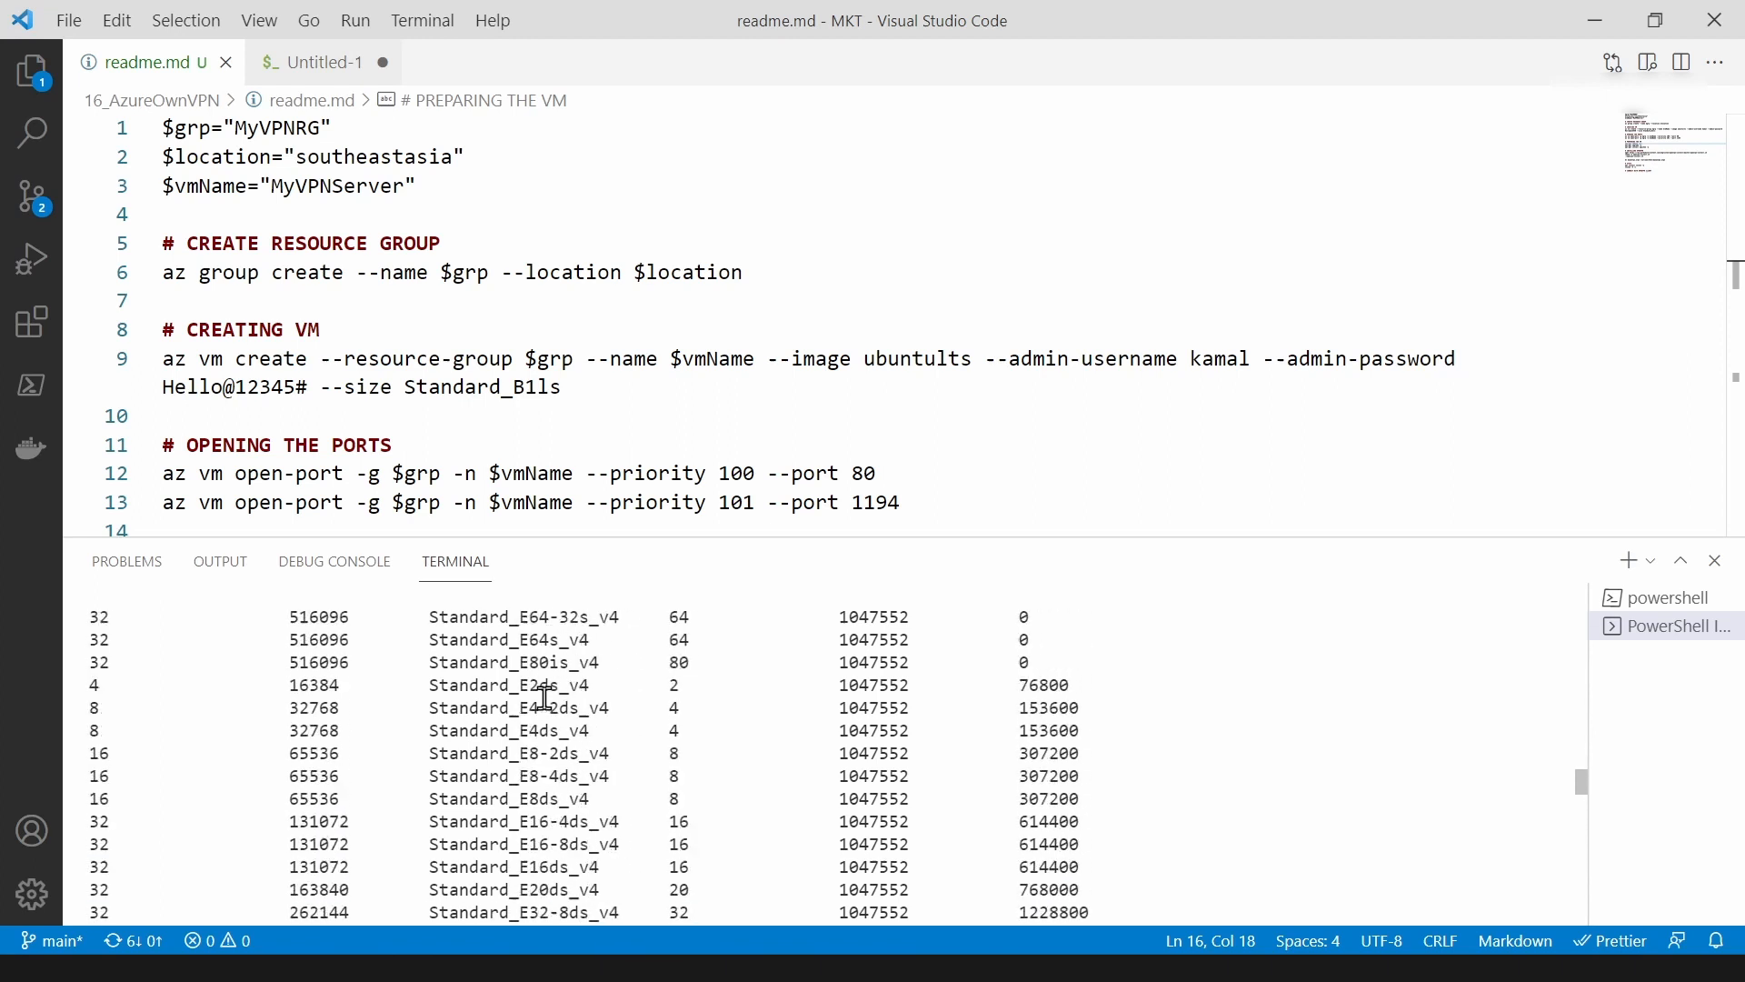
pyautogui.scroll(5, 544, 698)
pyautogui.scroll(-5, 544, 699)
pyautogui.scroll(5, 545, 699)
pyautogui.scroll(5, 544, 698)
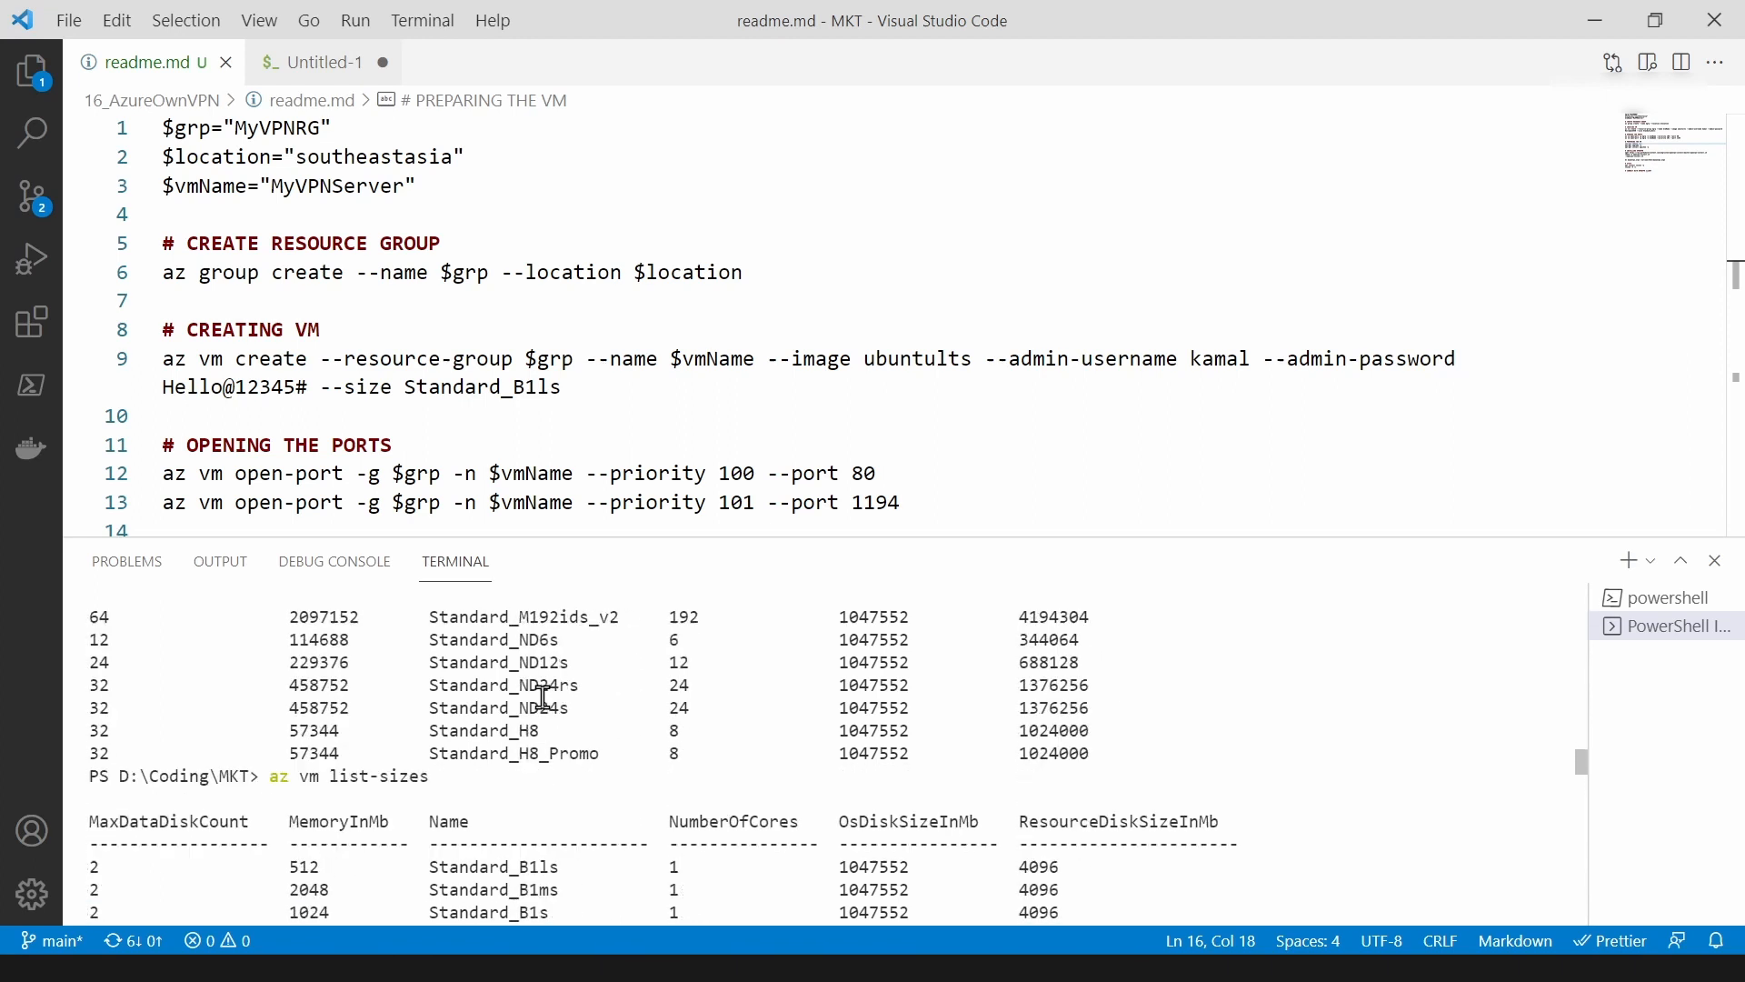
pyautogui.scroll(-3, 379, 789)
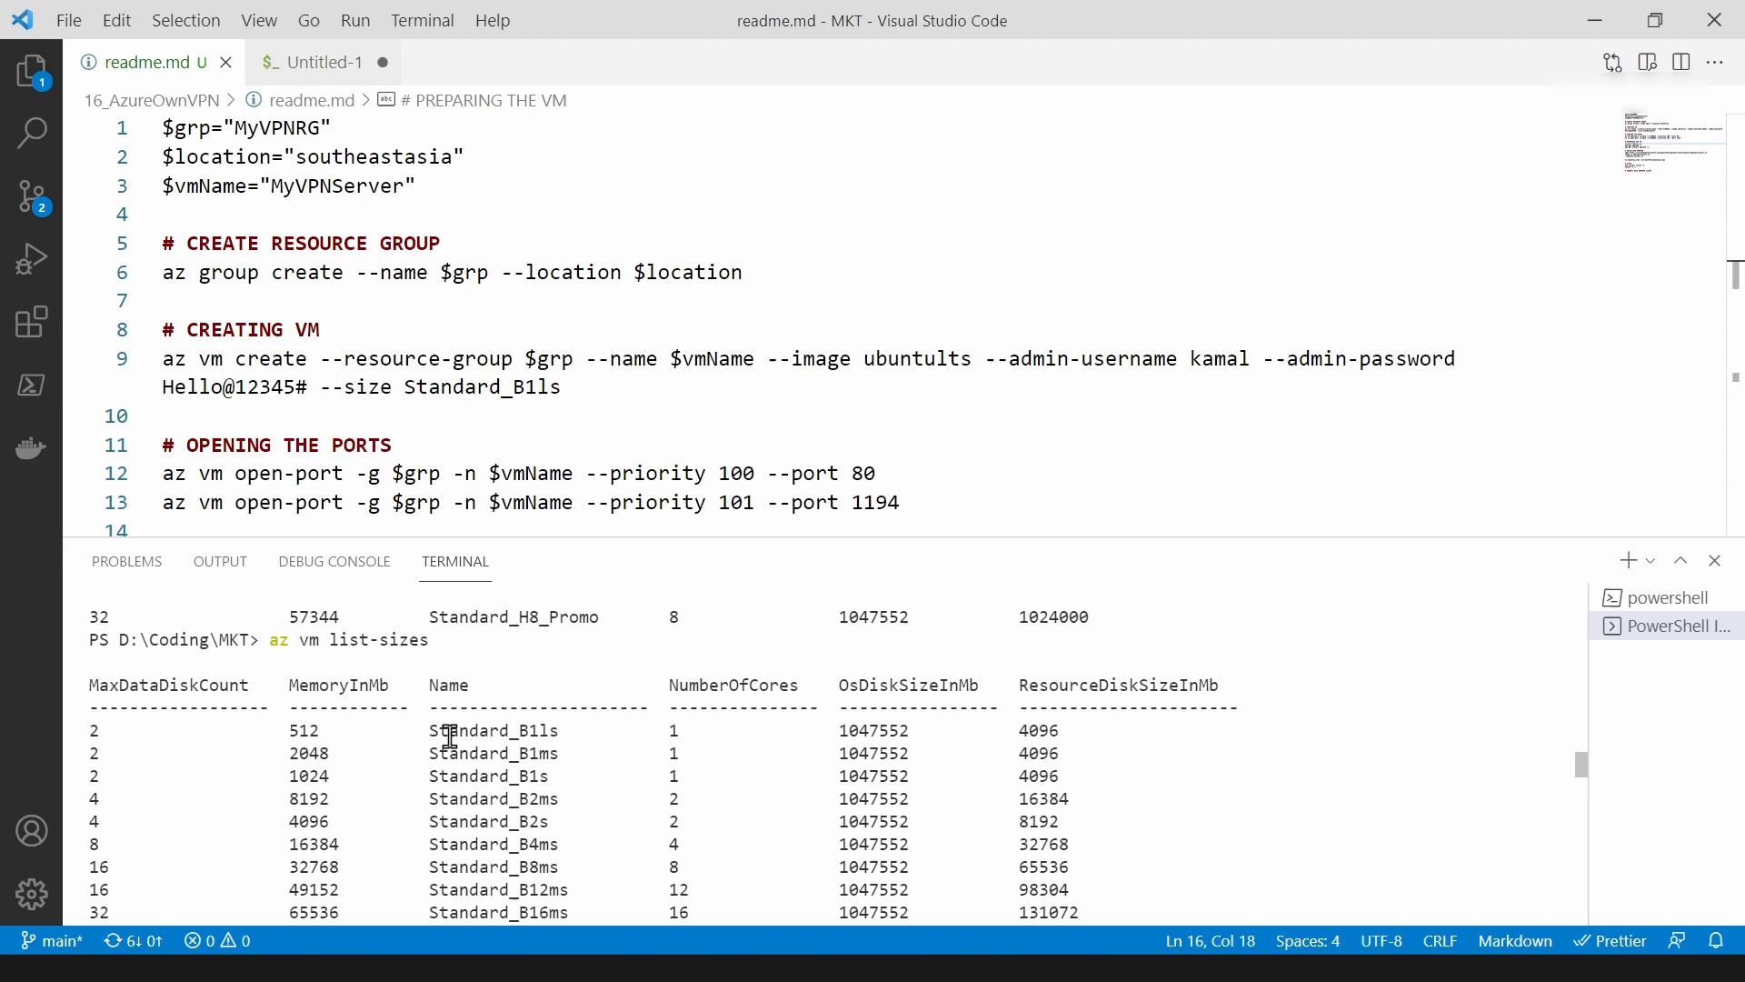
pyautogui.moveTo(132, 729); pyautogui.dragTo(967, 732)
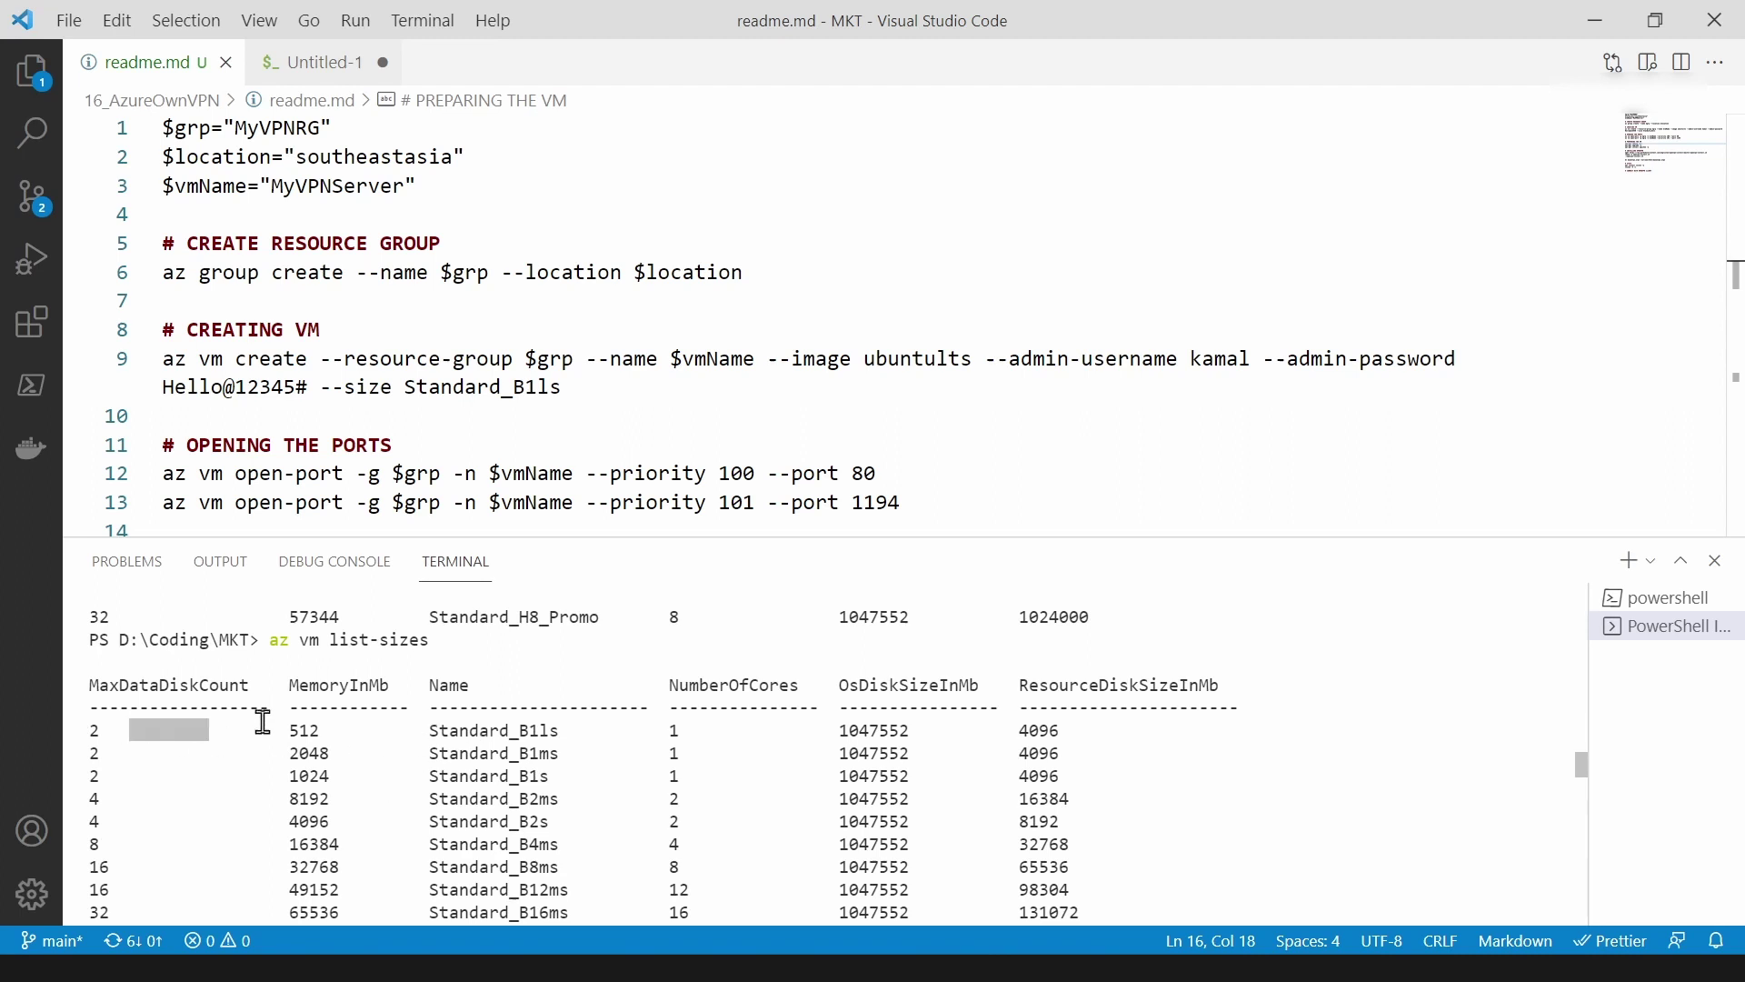
pyautogui.click(963, 731)
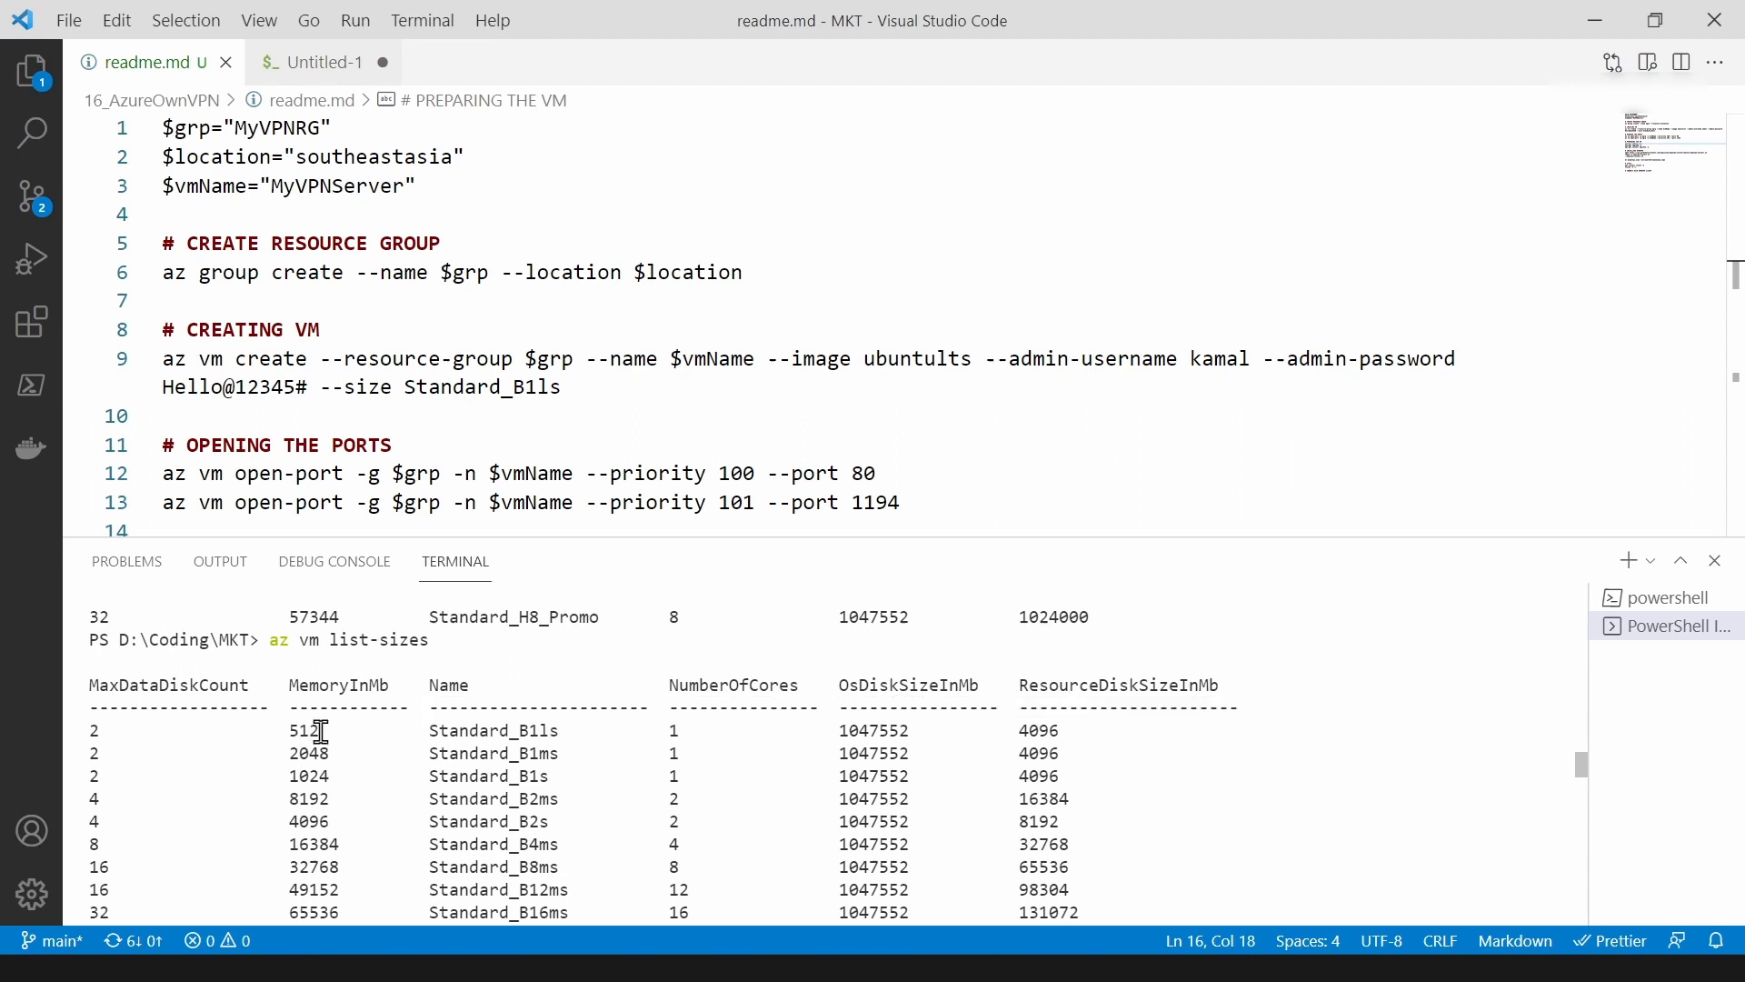
pyautogui.moveTo(226, 726); pyautogui.dragTo(1016, 731)
pyautogui.click(847, 767)
# Point out Standard_B1ls's 512 MB memory, then clear the terminal with Ctrl+L
pyautogui.moveTo(288, 734); pyautogui.dragTo(322, 734)
pyautogui.click(676, 732)
pyautogui.hotkey('ctrl', 'l')
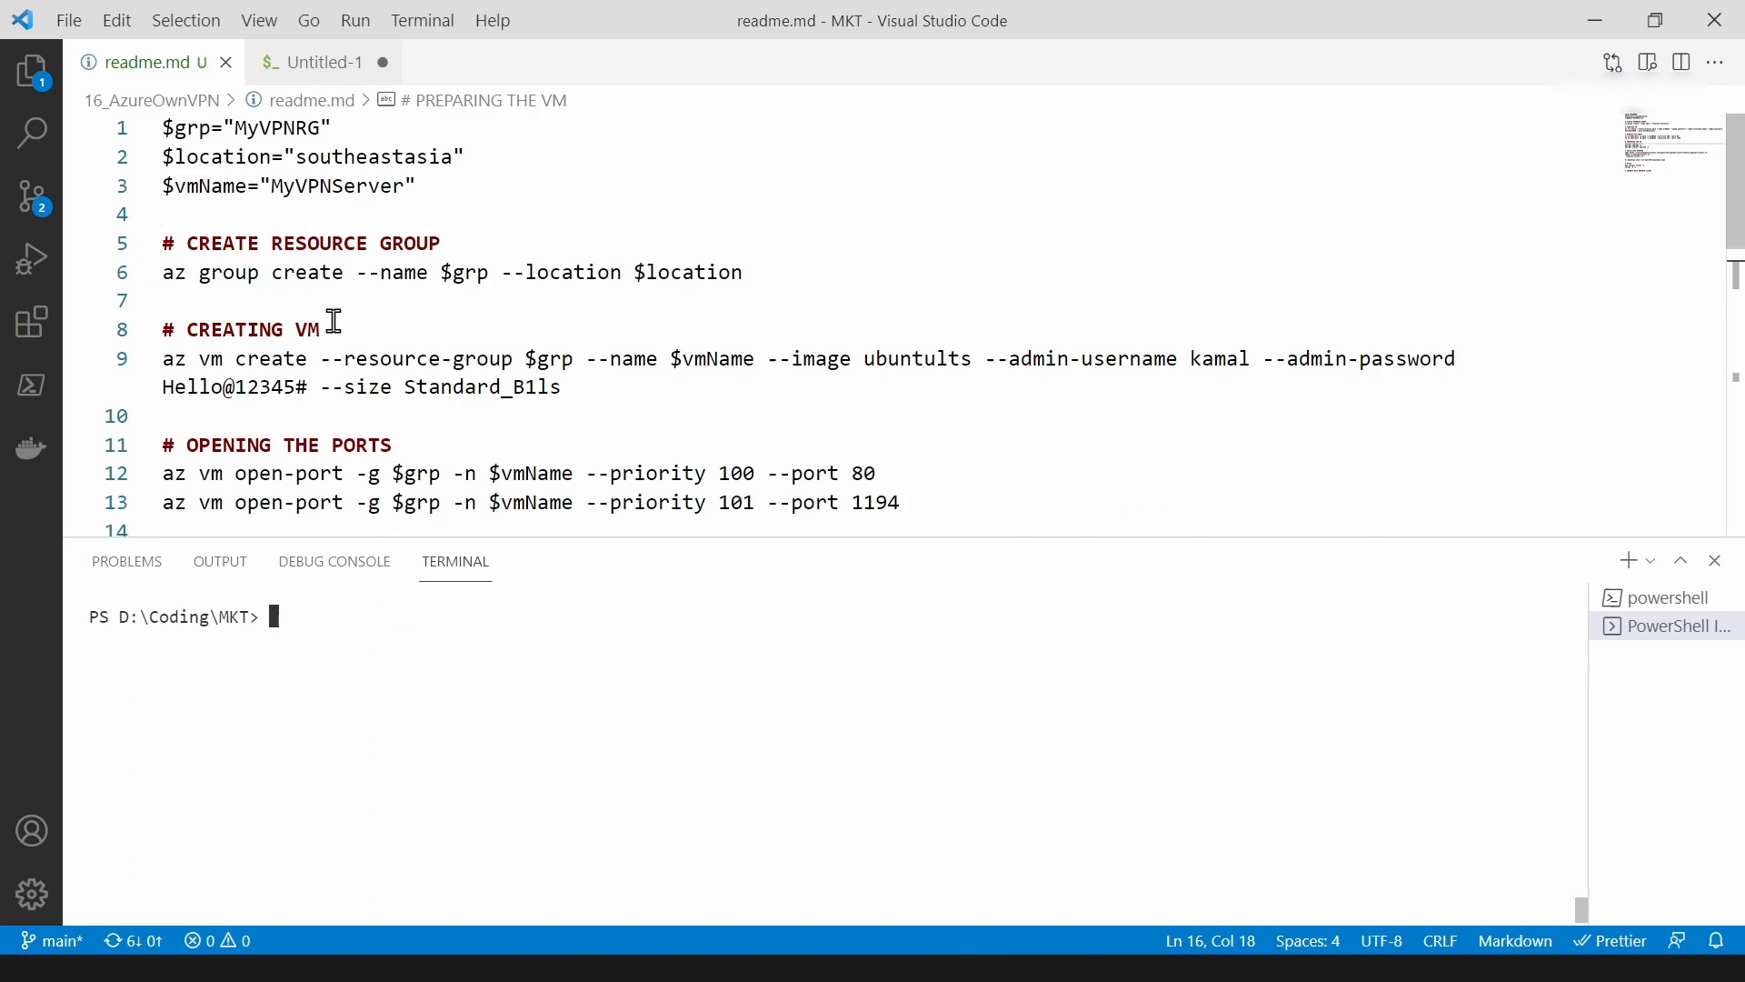
# Run the variable and az group create lines to make MyVPNRG in southeastasia
pyautogui.moveTo(745, 276); pyautogui.dragTo(162, 127)
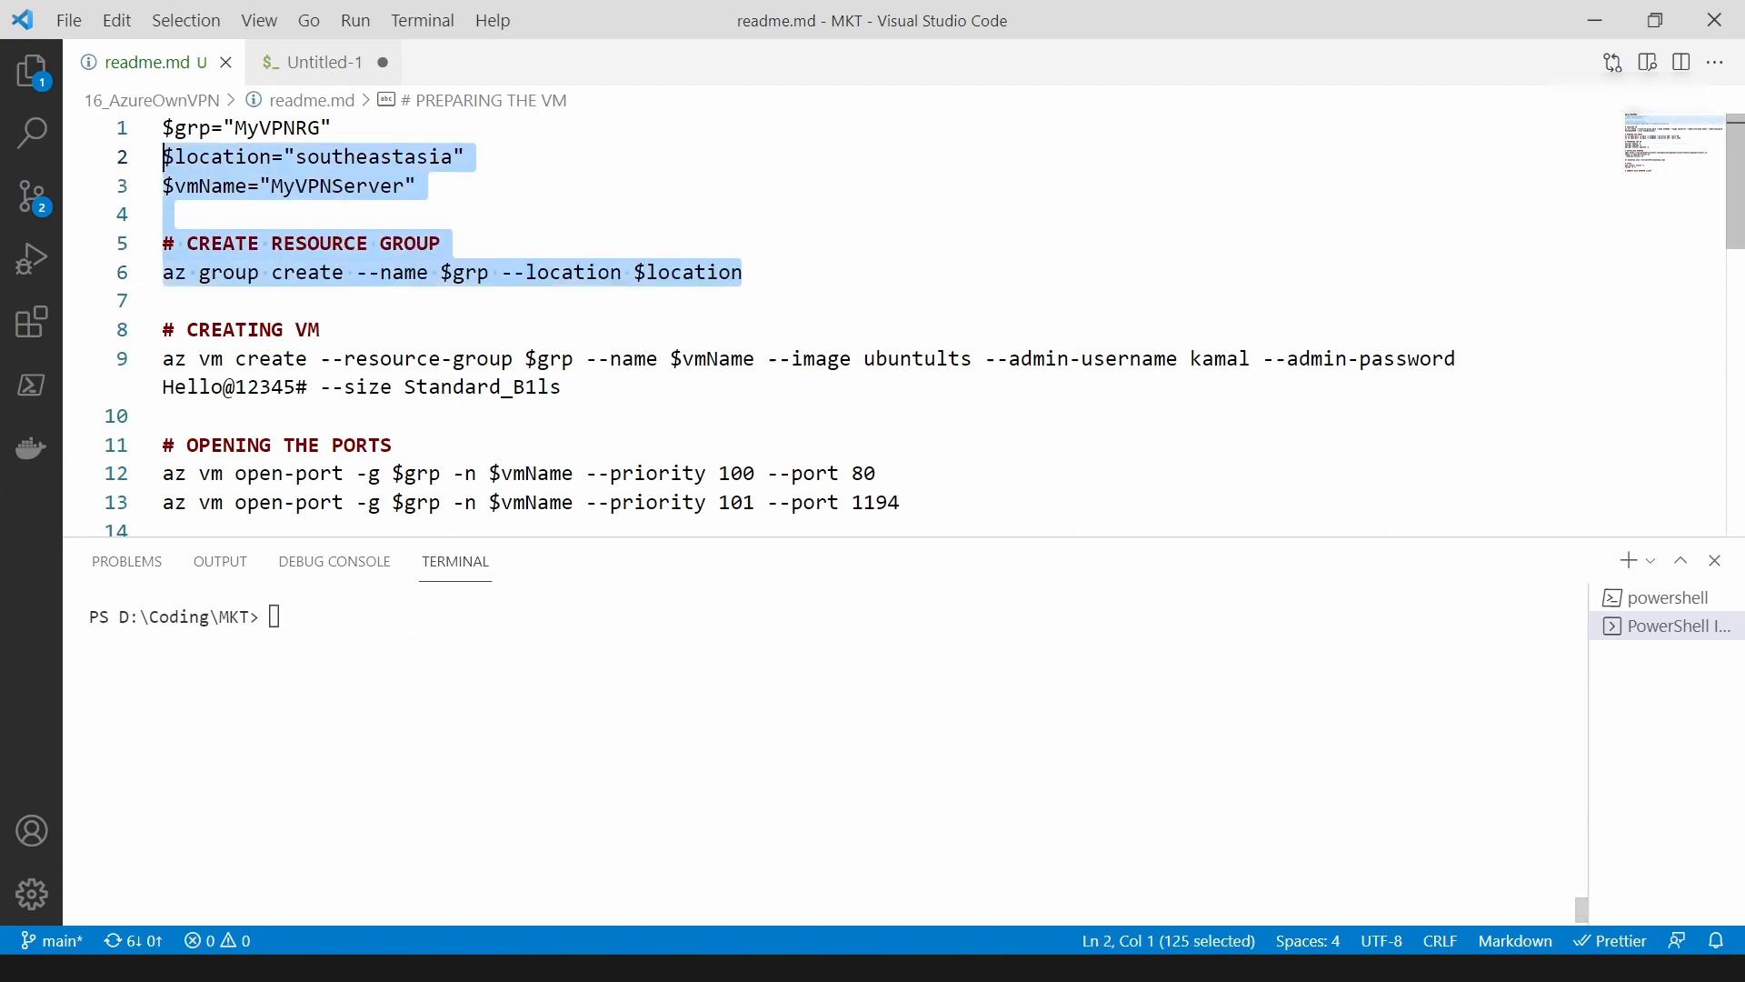
pyautogui.rightClick(187, 162)
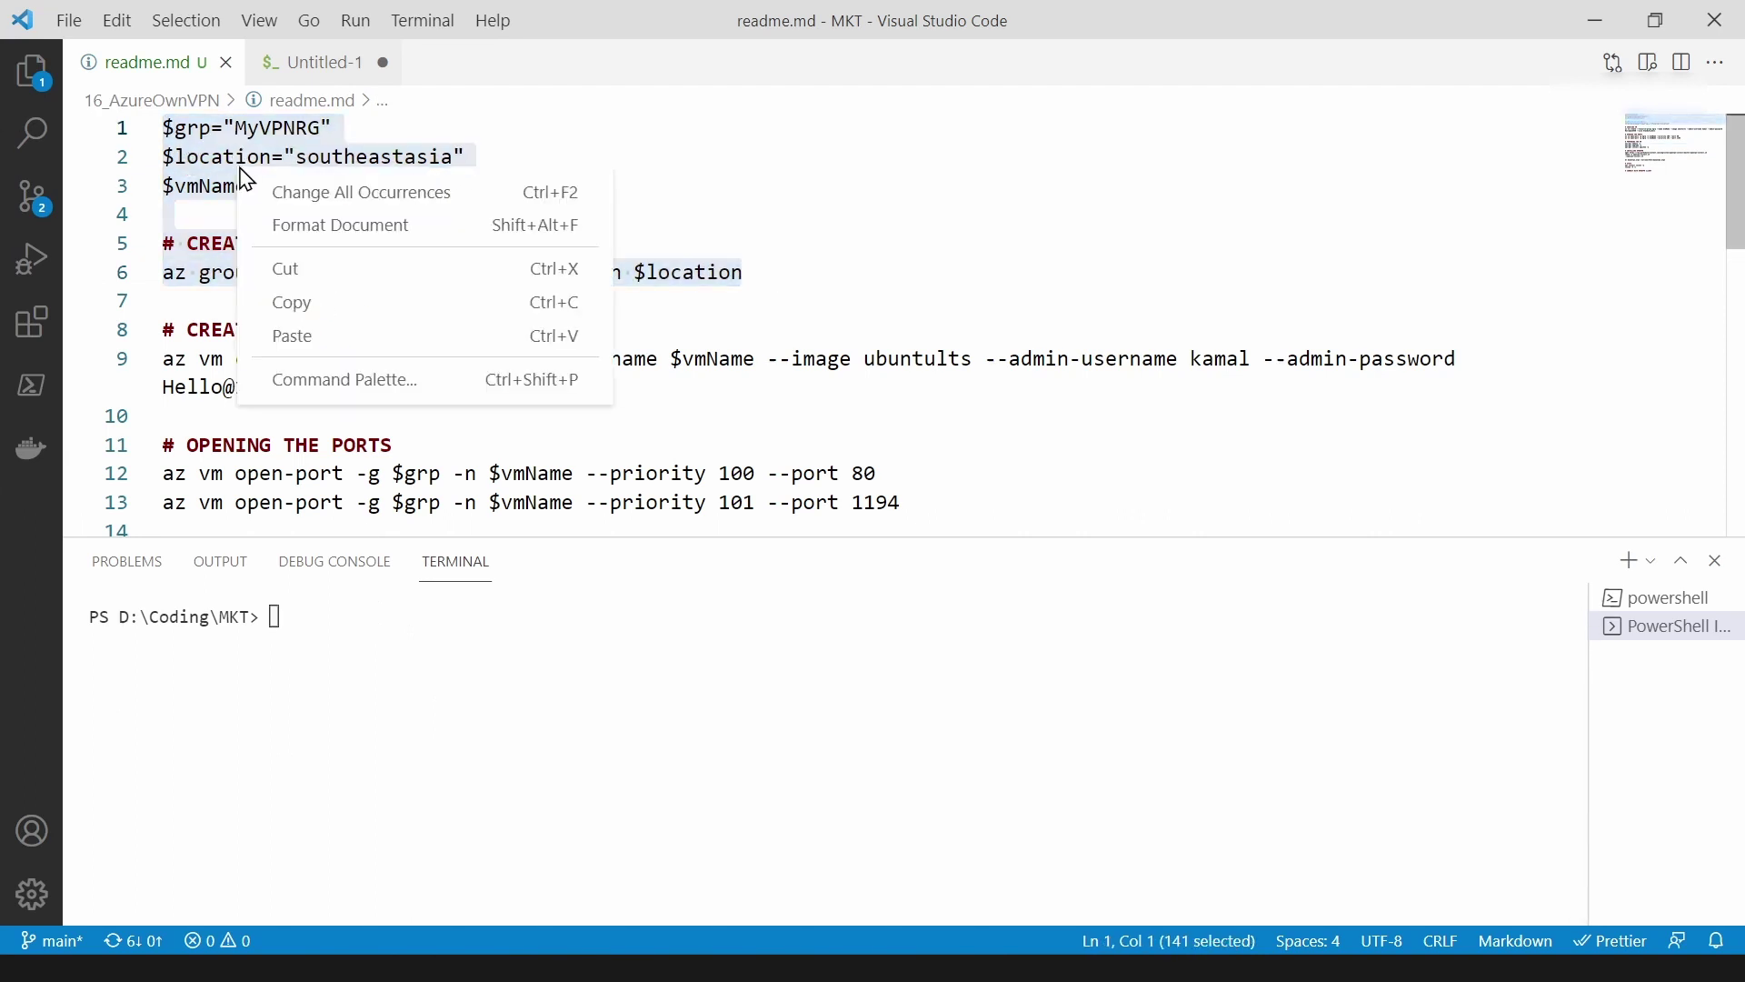
pyautogui.click(292, 296)
pyautogui.click(386, 615)
pyautogui.hotkey('ctrl', 'v')
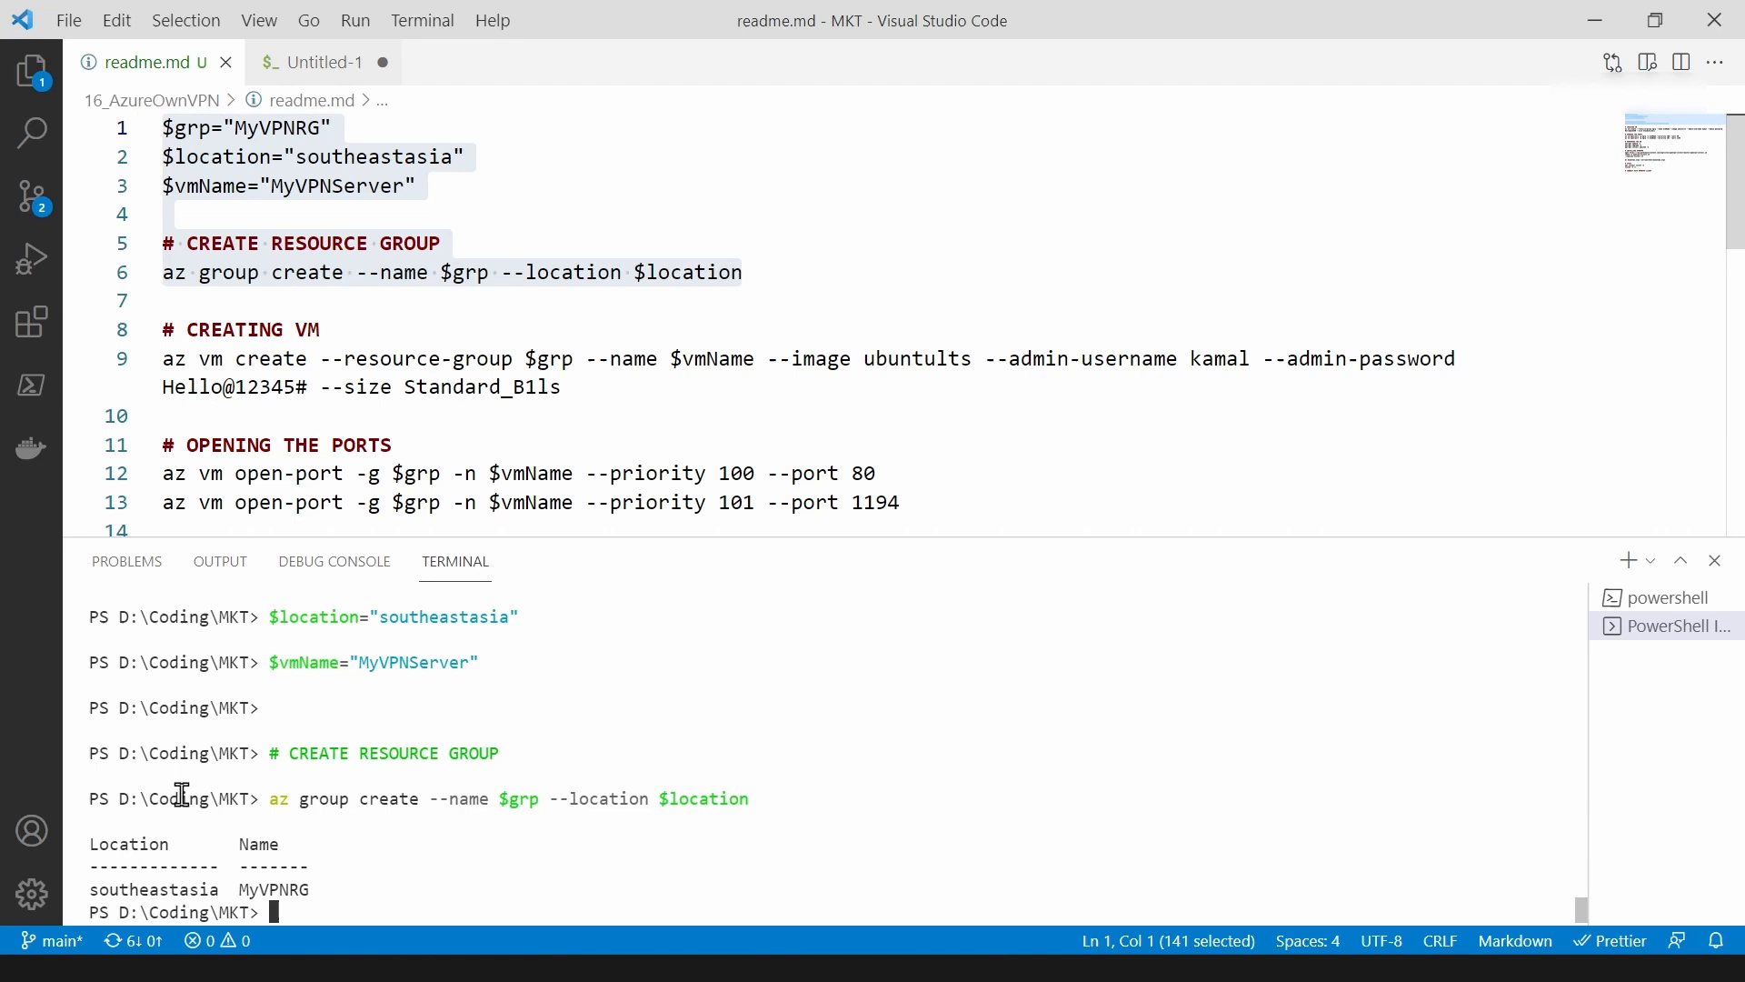
# Run the az vm create command to start building MyVPNServer
pyautogui.click(582, 393)
pyautogui.moveTo(564, 394); pyautogui.dragTo(163, 300)
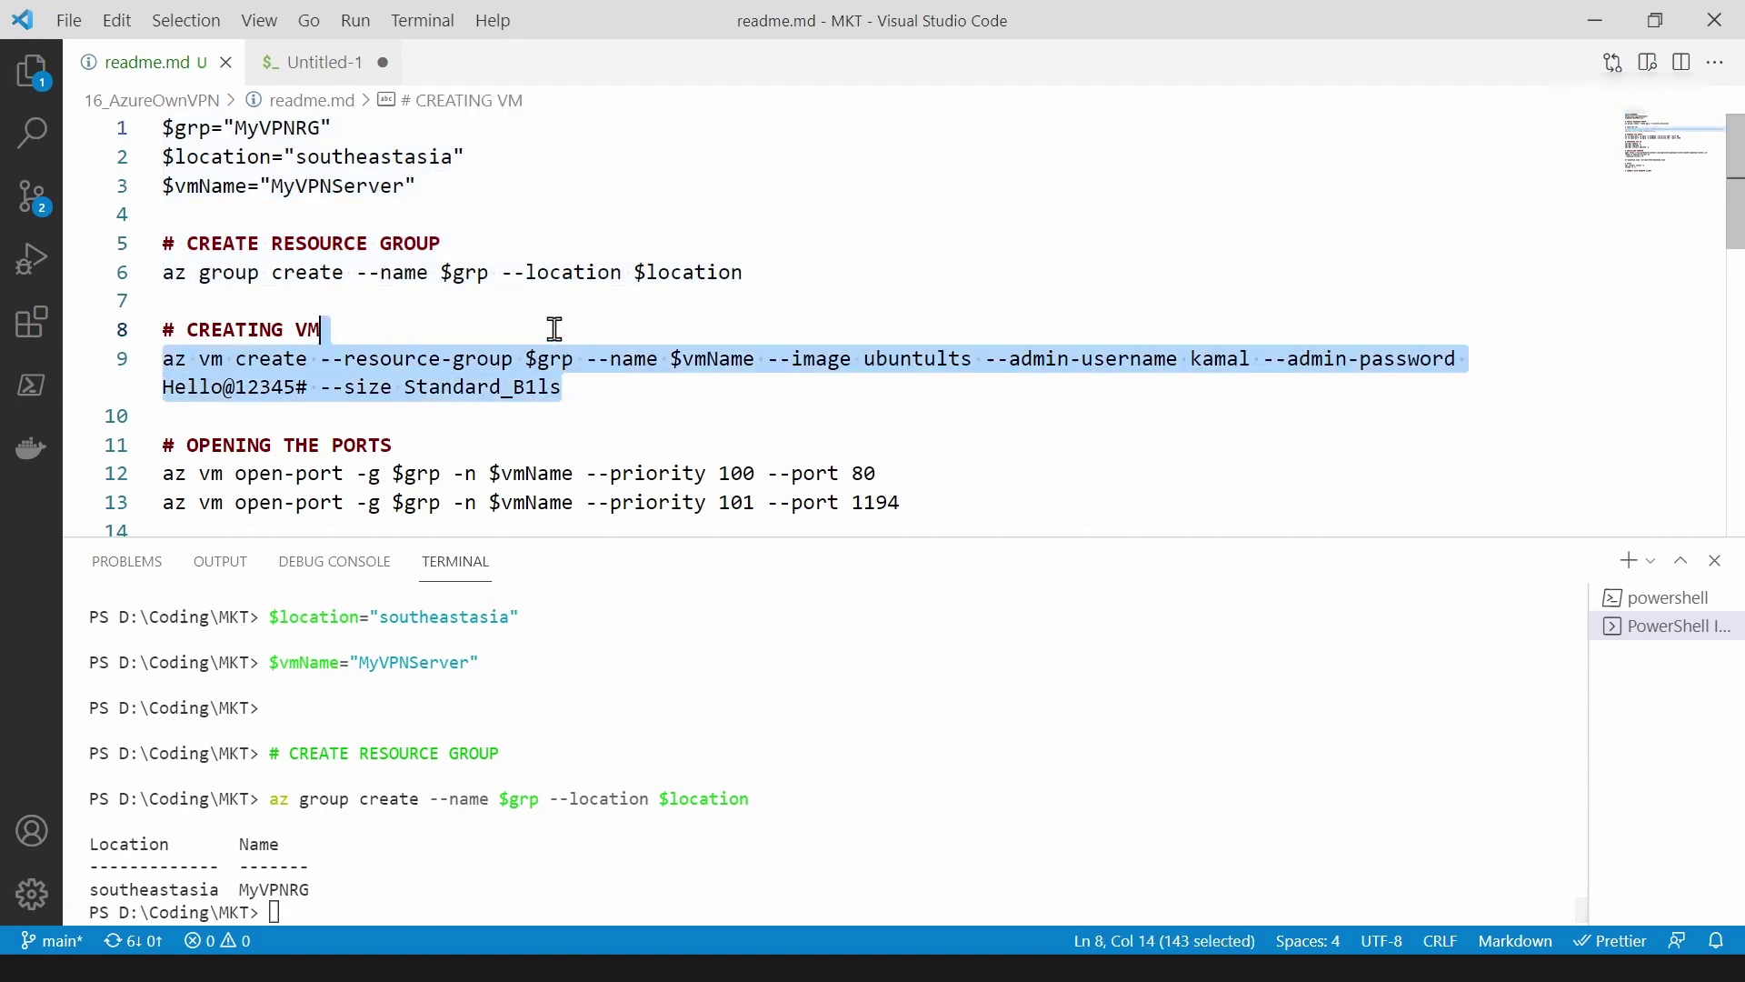
pyautogui.rightClick(205, 387)
pyautogui.click(253, 510)
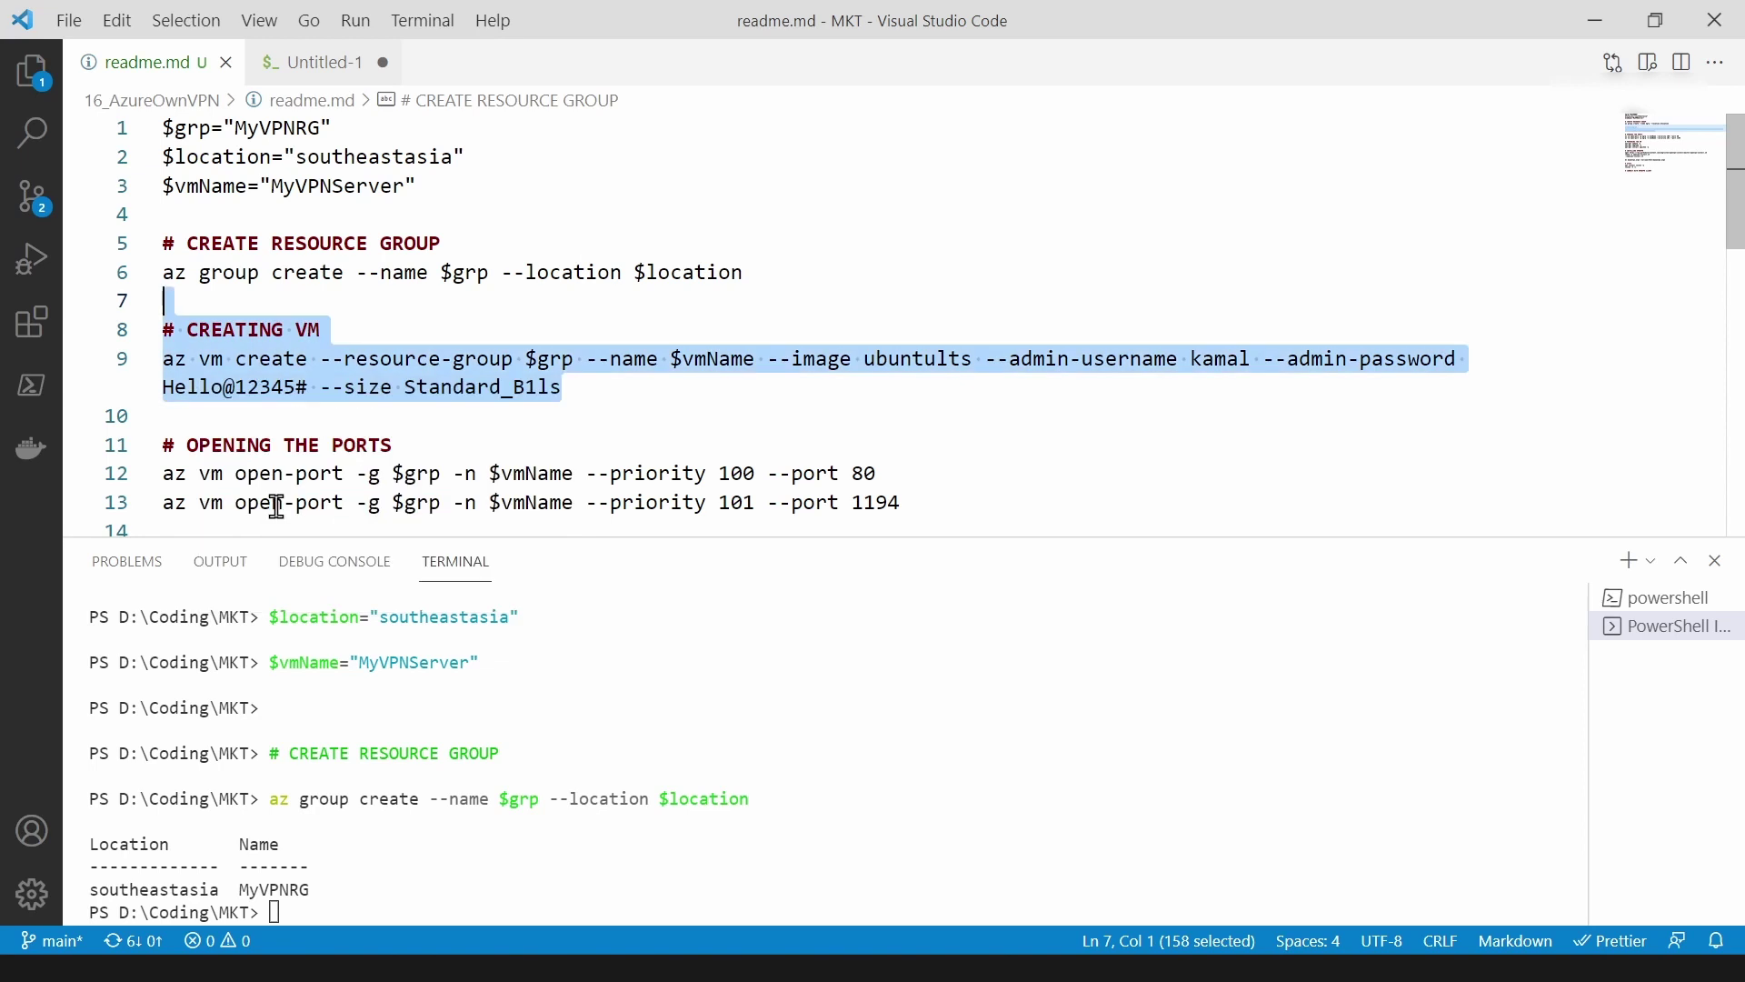
pyautogui.rightClick(450, 710)
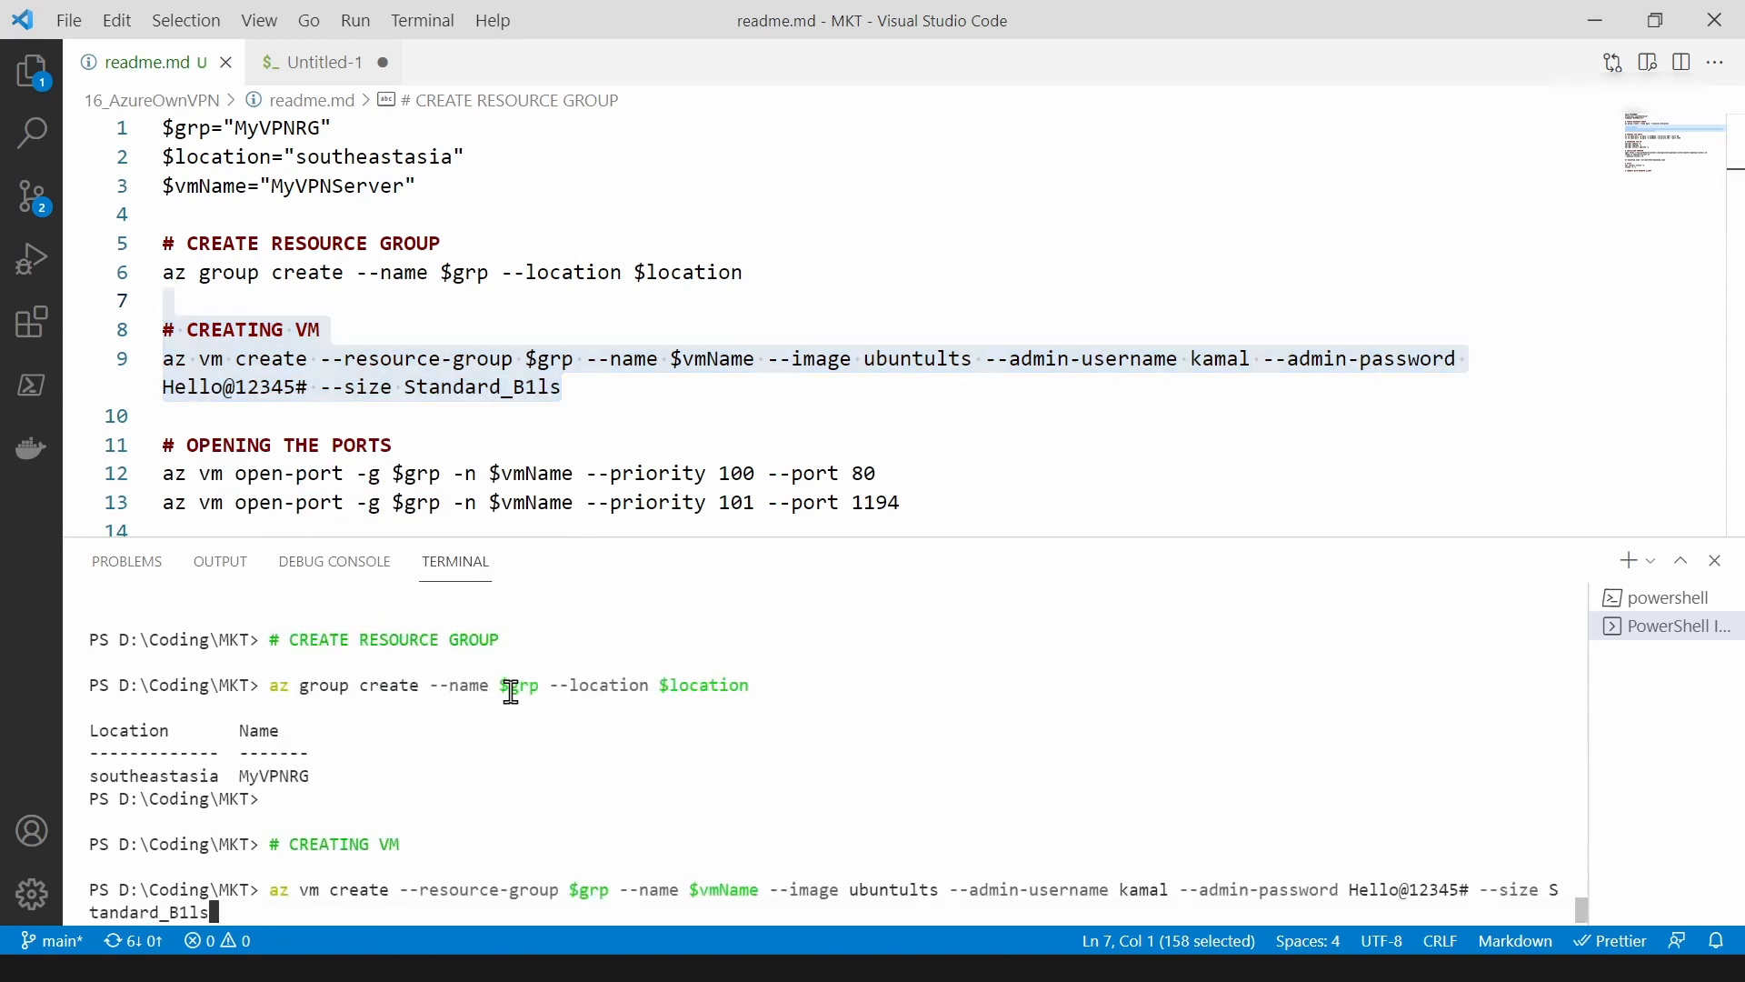
pyautogui.press('Return')
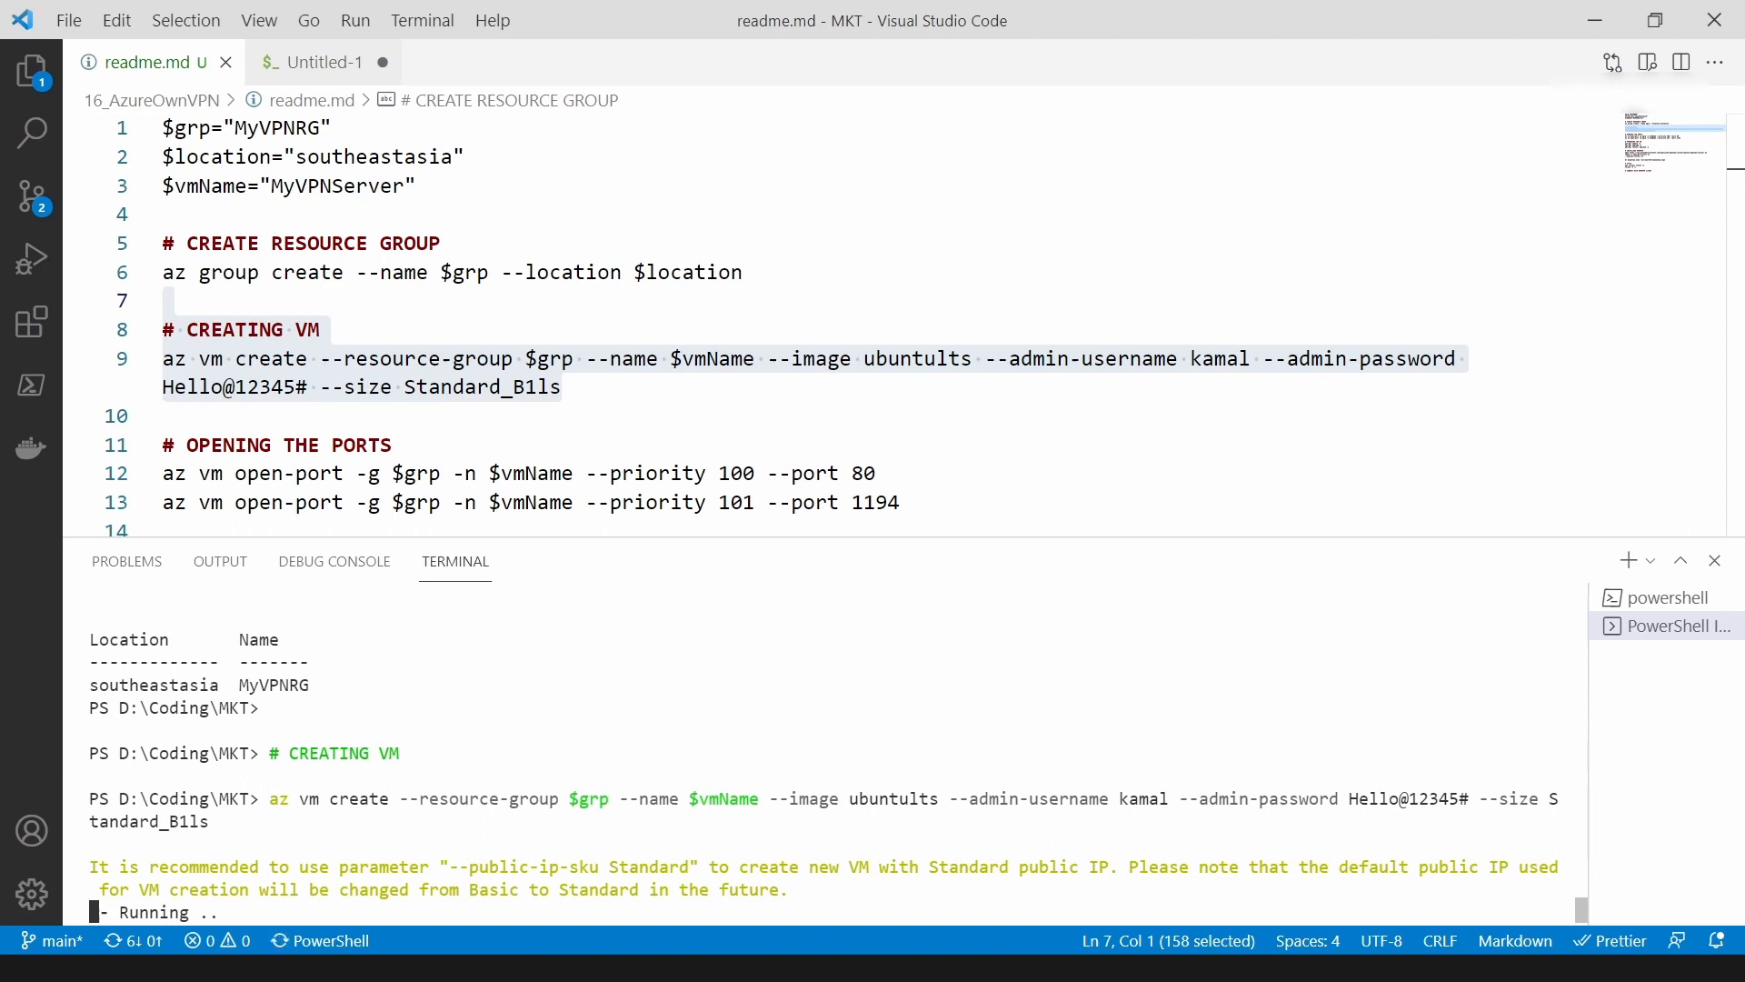
# Refresh the portal's Resource groups list and open MyVPNRG's overview
pyautogui.click(108, 941)
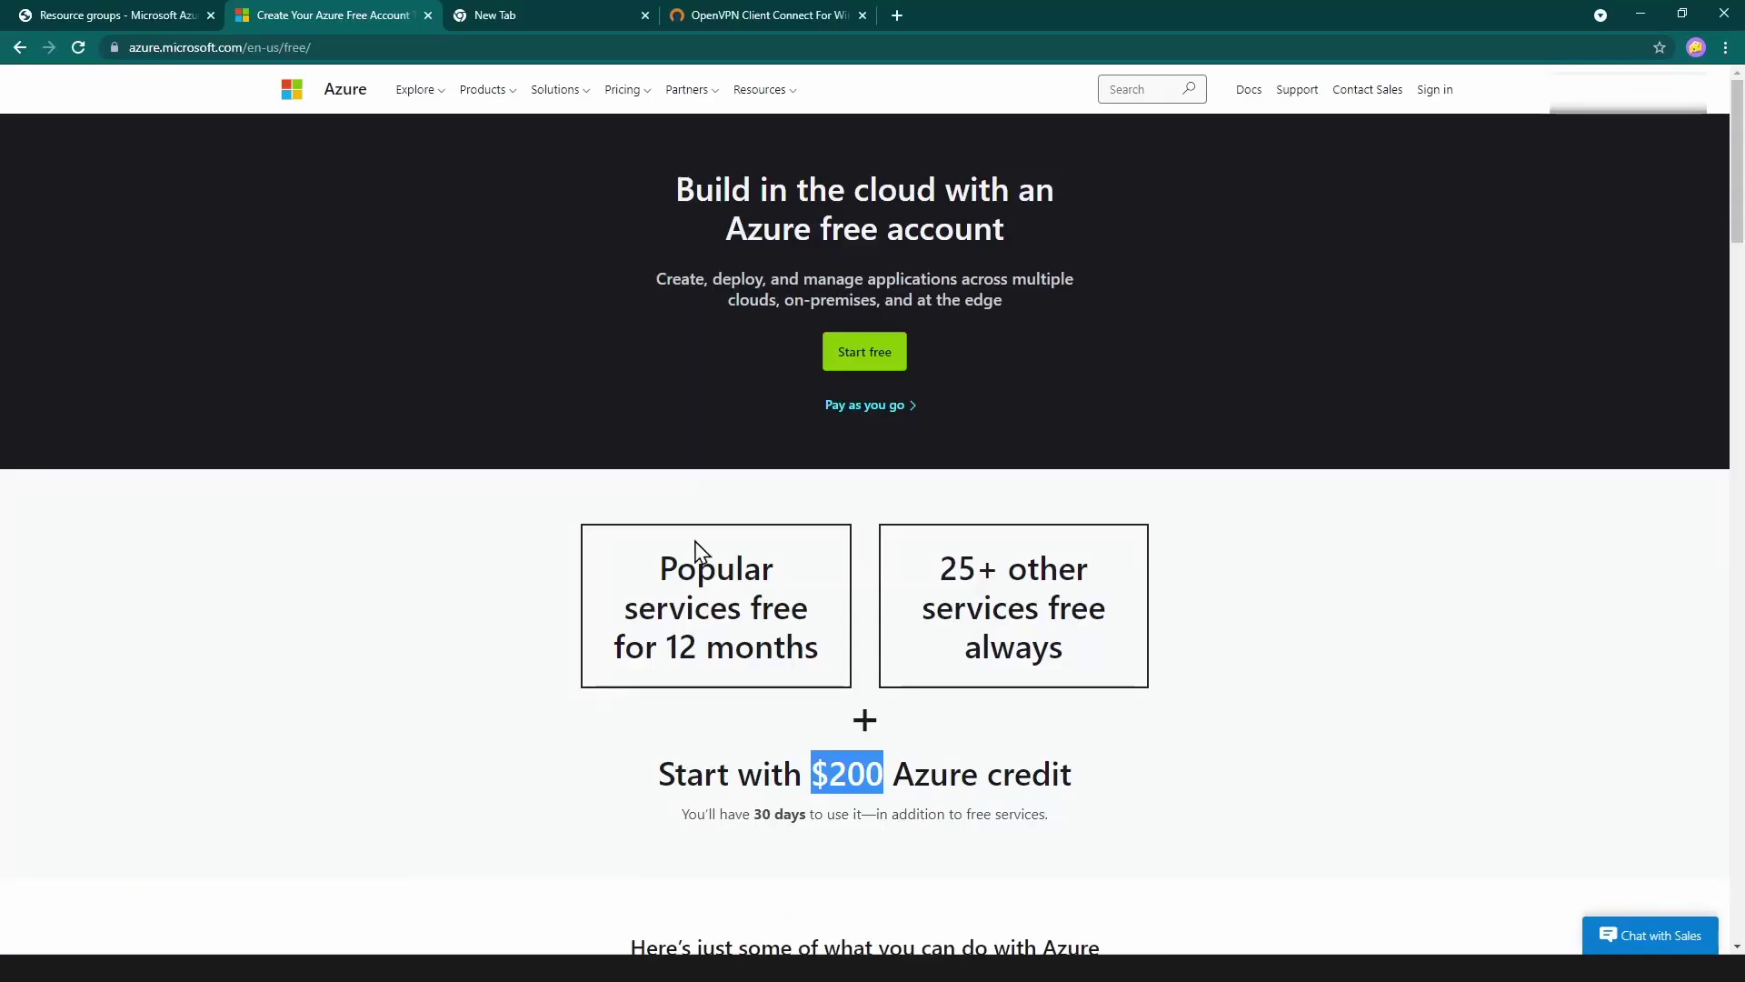
pyautogui.click(119, 15)
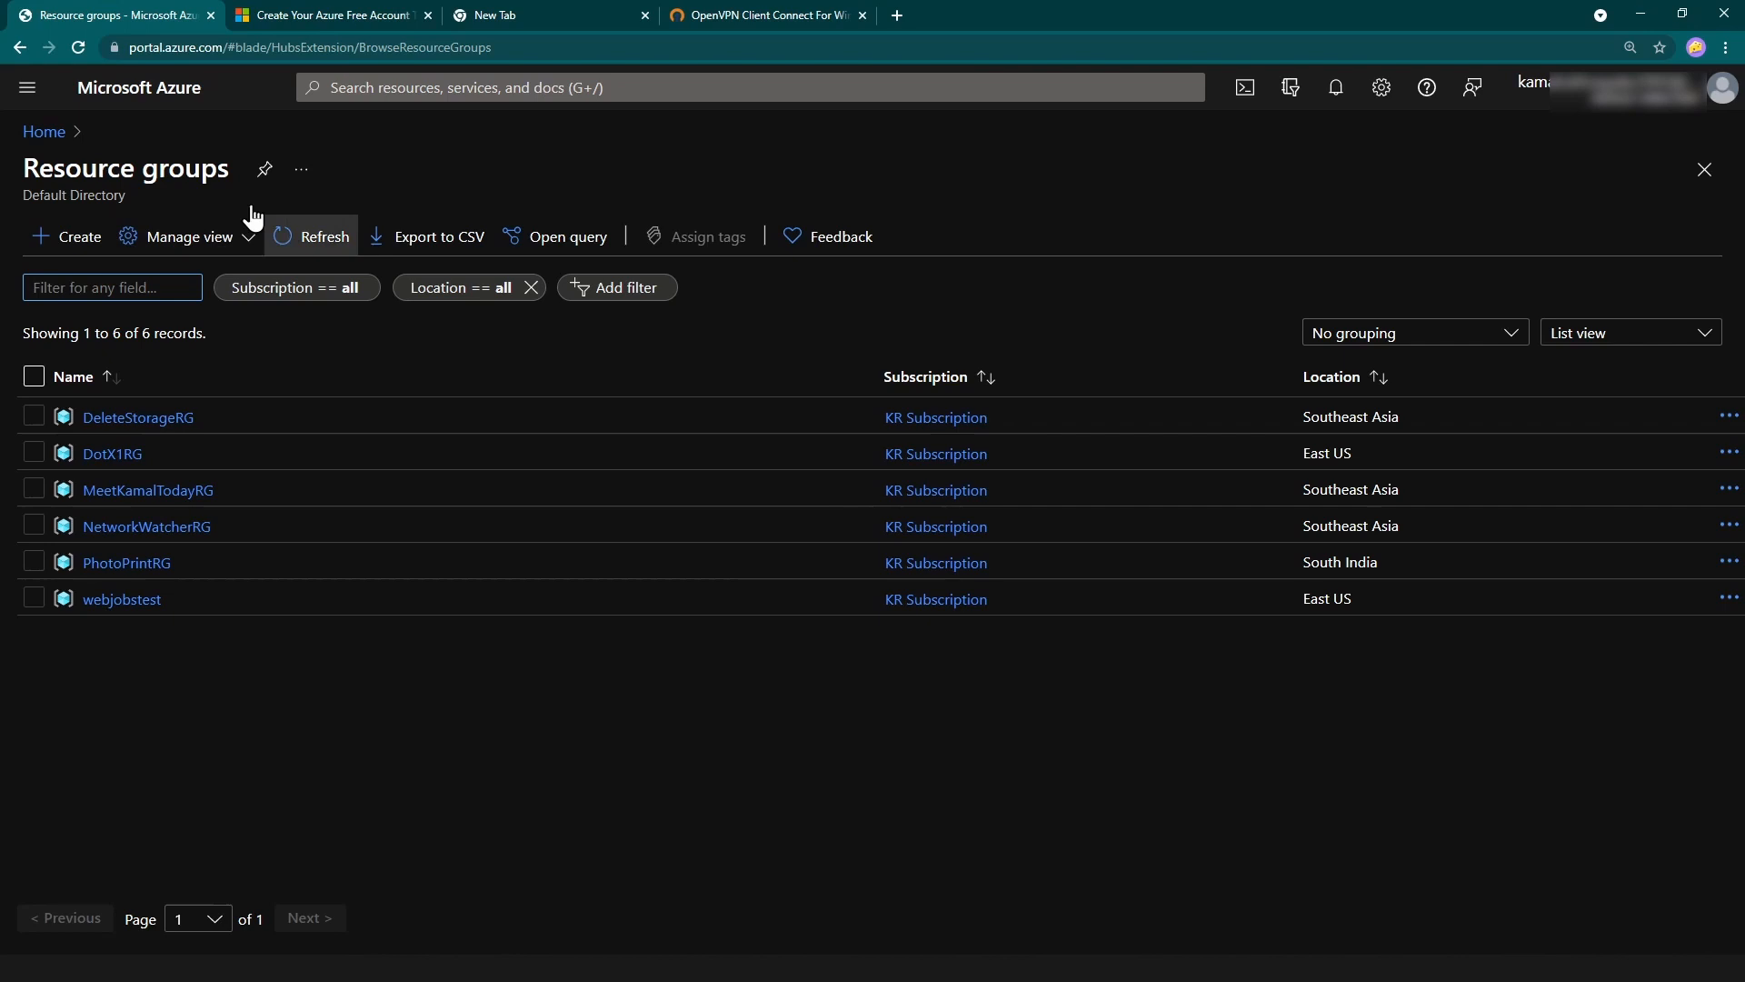
pyautogui.click(311, 236)
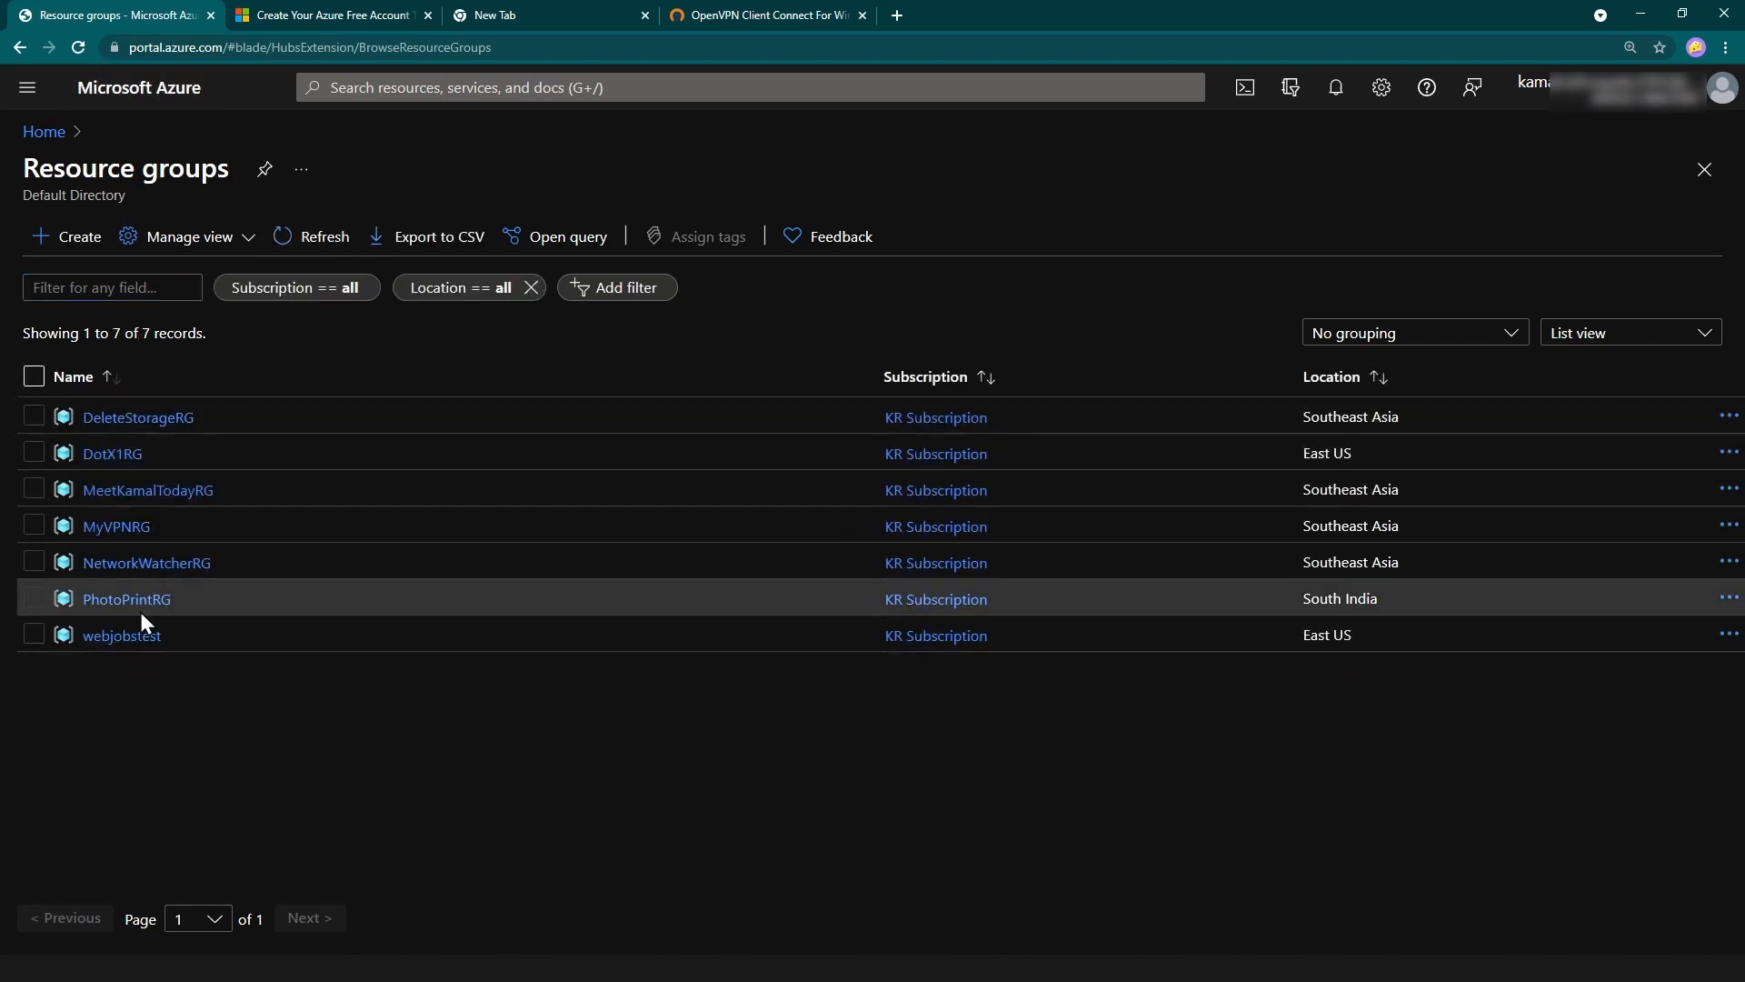
pyautogui.click(115, 527)
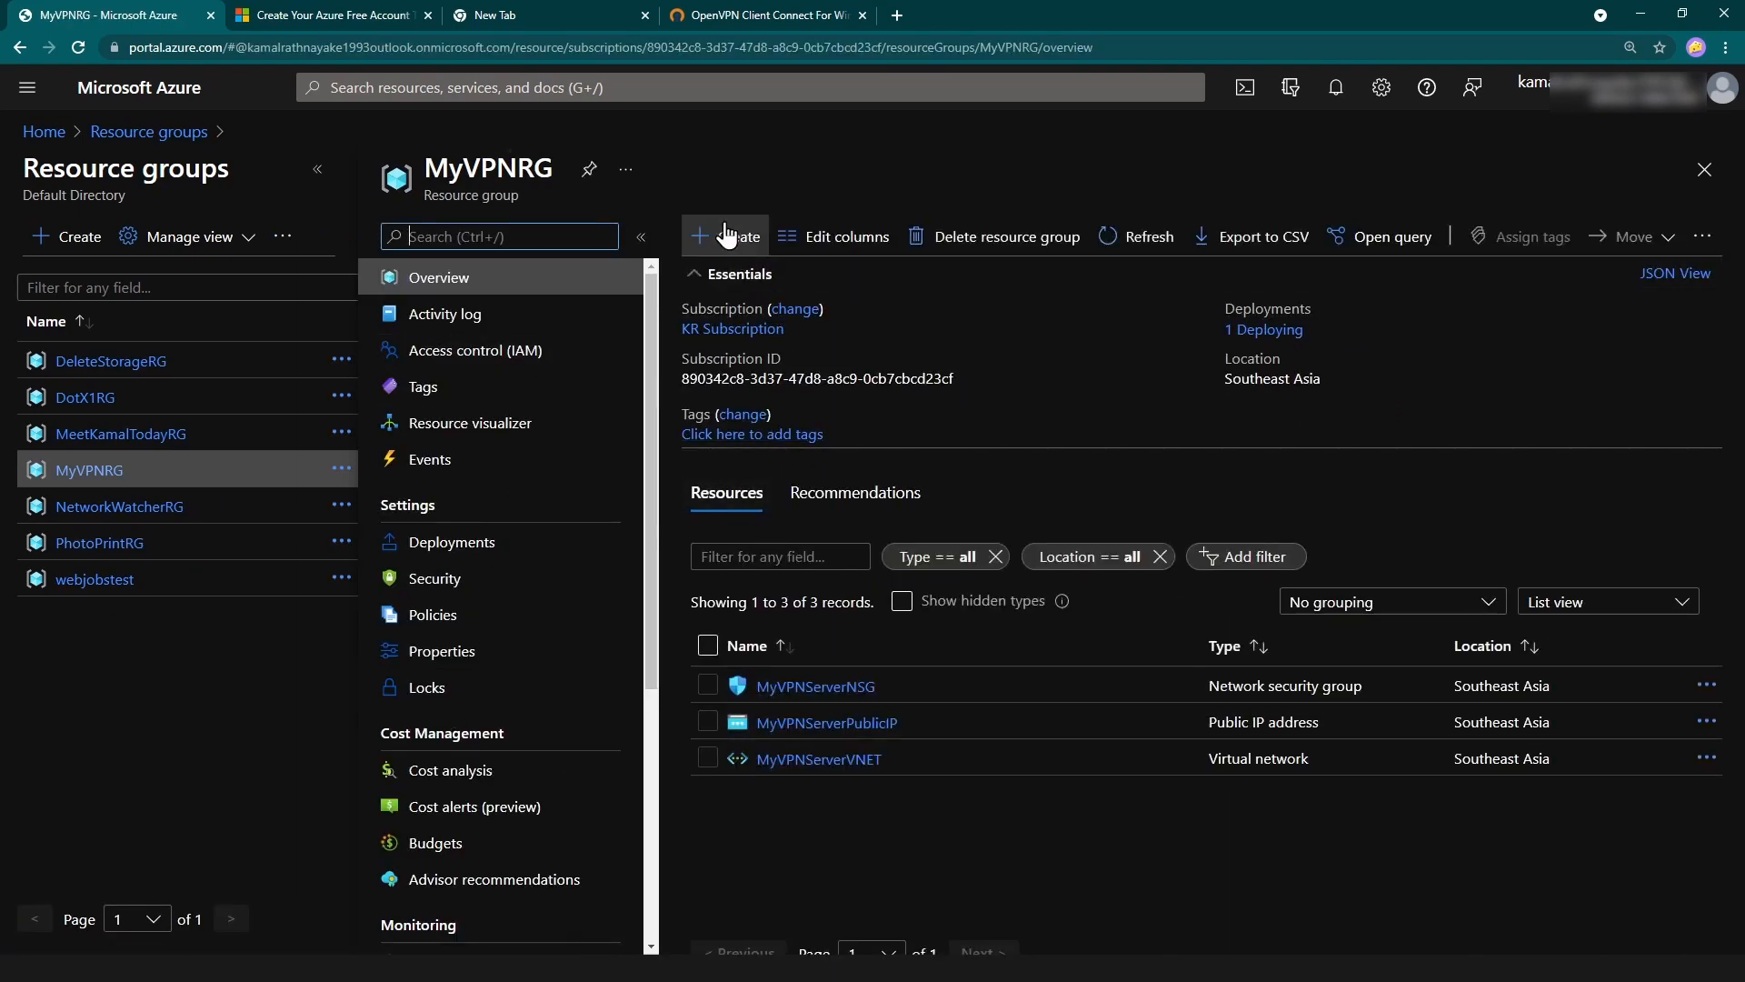
pyautogui.click(727, 236)
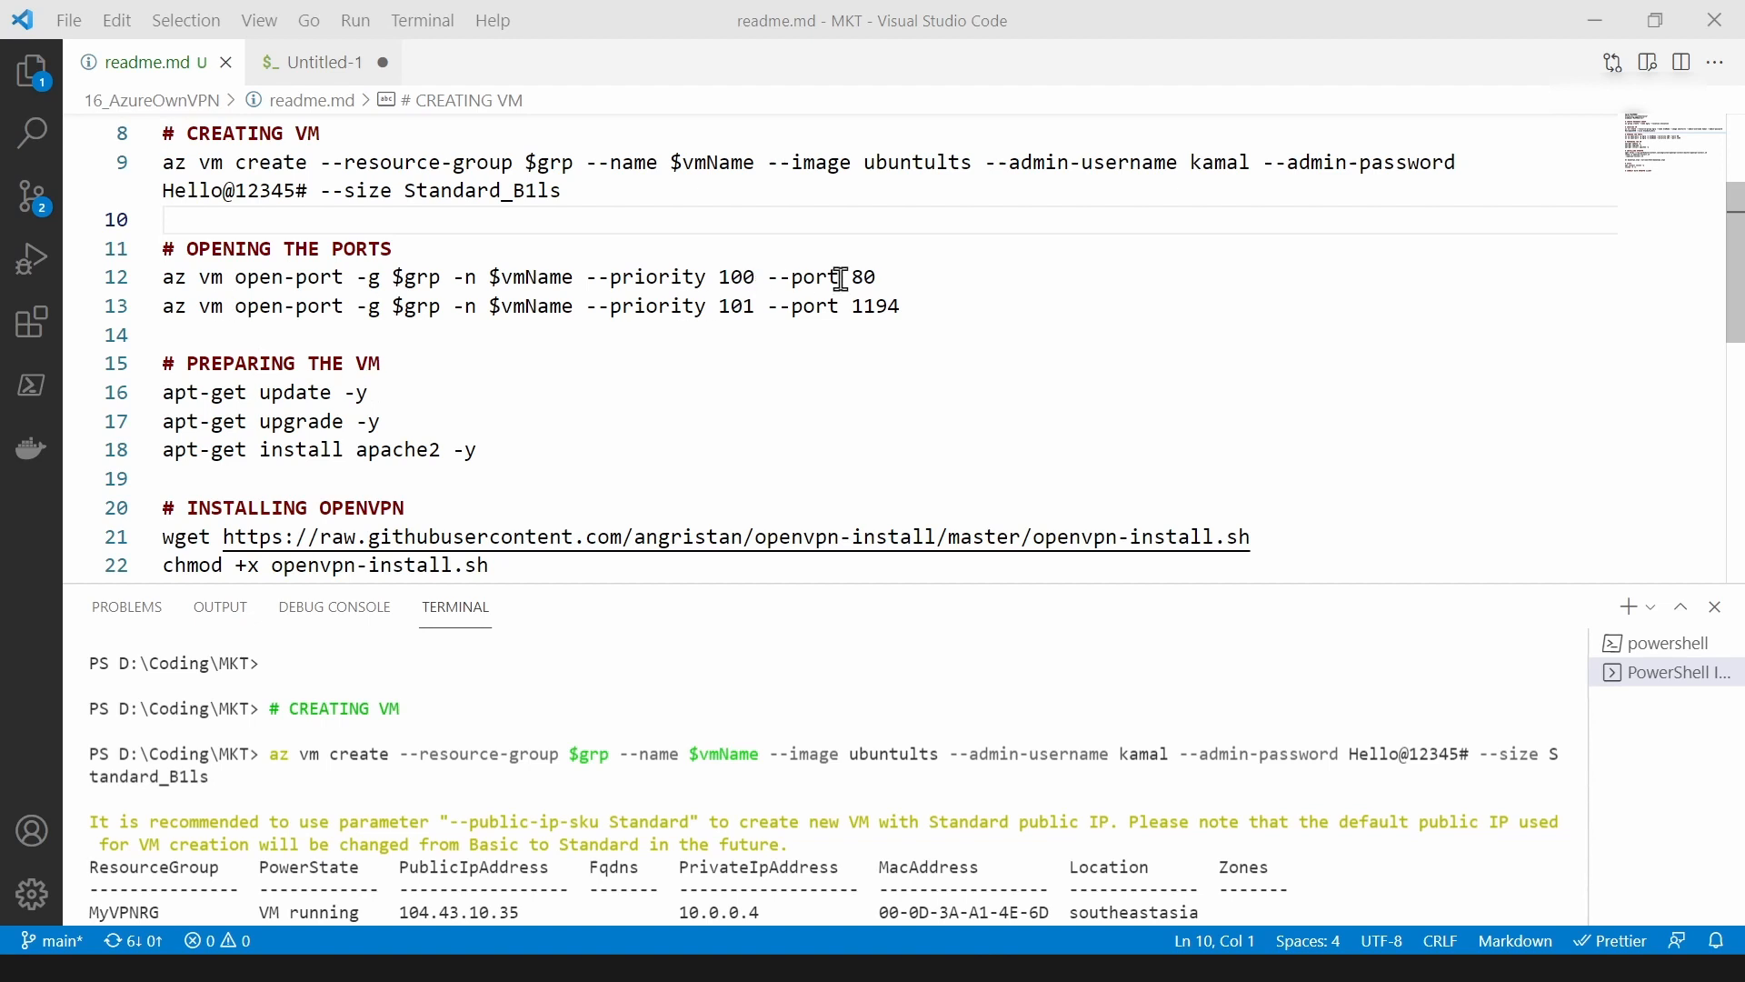
# Paste the open-port commands into a new PowerShell terminal, where they fail without variables
pyautogui.doubleClick(862, 276)
pyautogui.moveTo(852, 306)
pyautogui.mouseDown()
pyautogui.moveTo(908, 309)
pyautogui.moveTo(107, 283)
pyautogui.mouseUp()
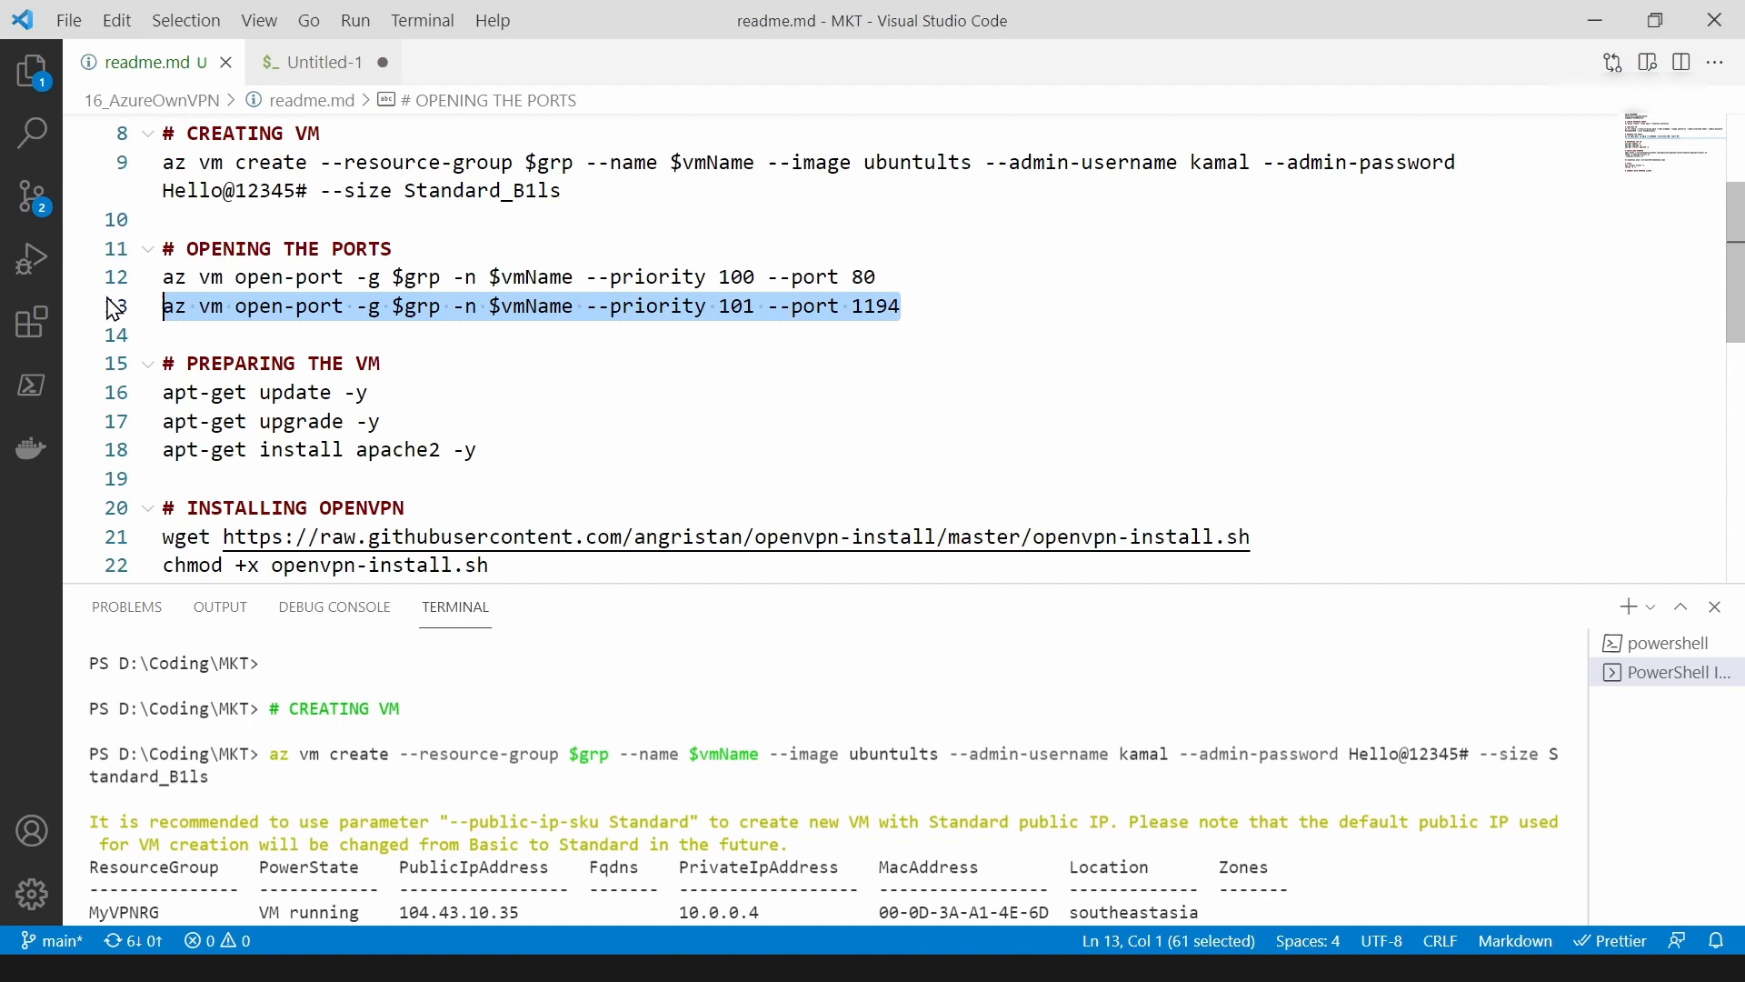
pyautogui.rightClick(192, 281)
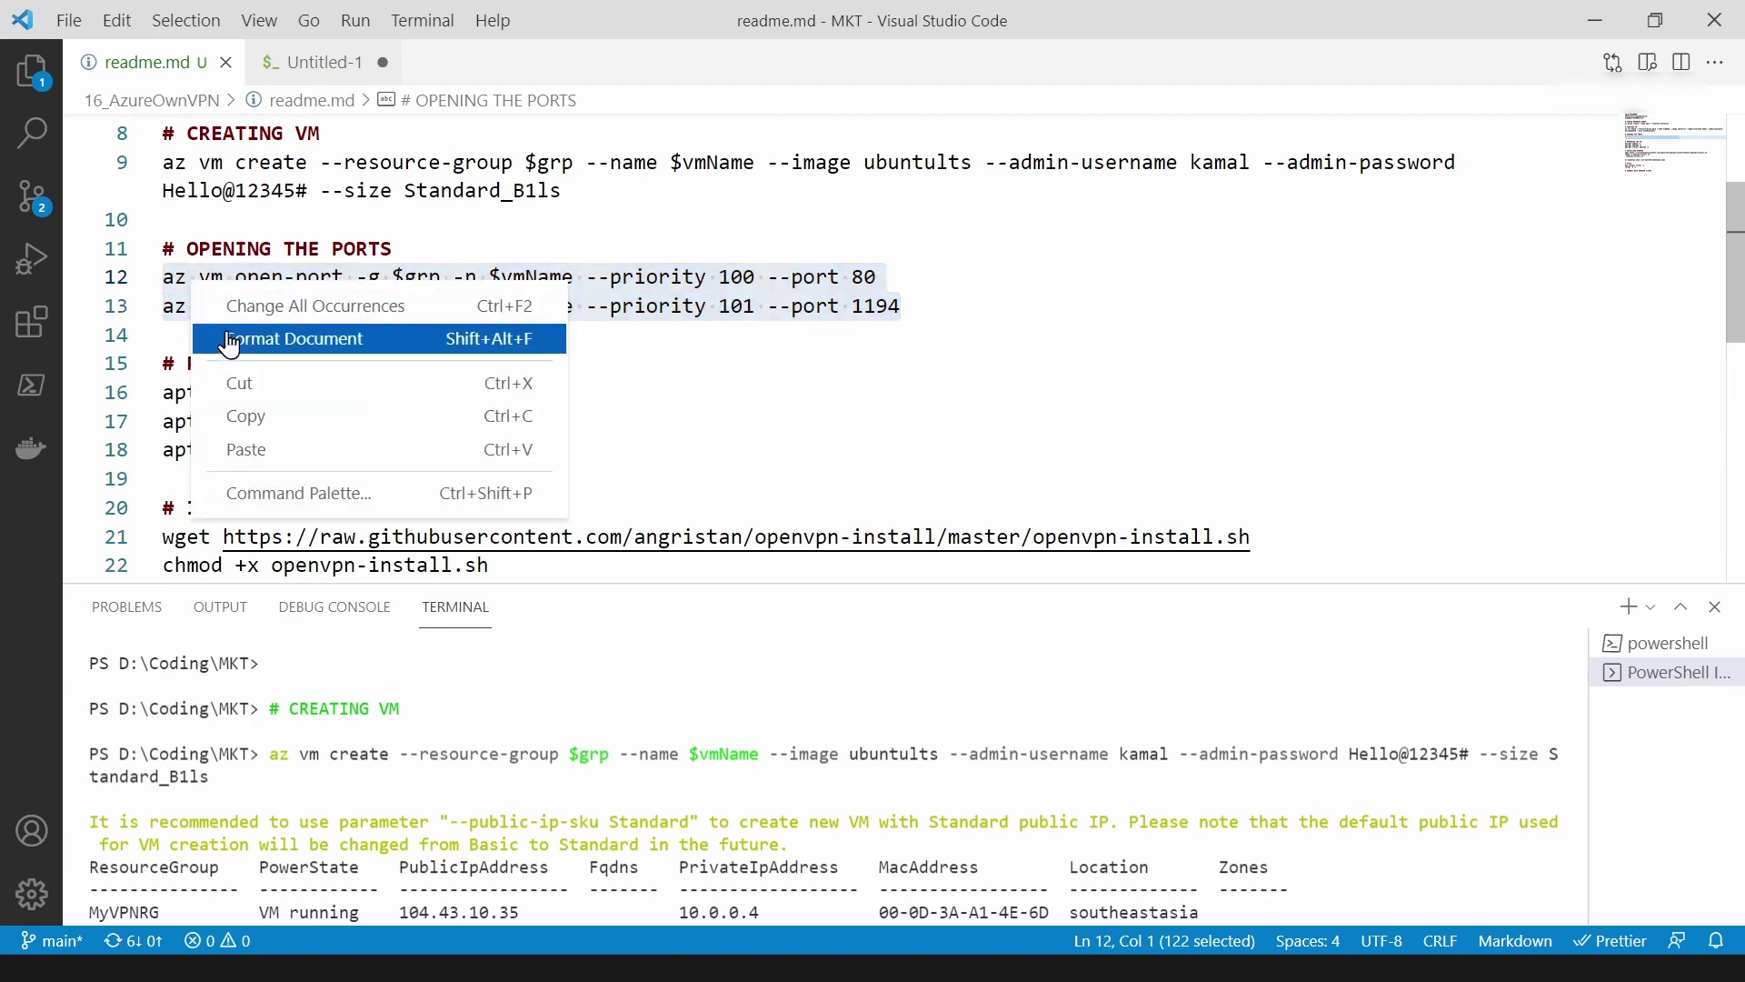
pyautogui.click(260, 417)
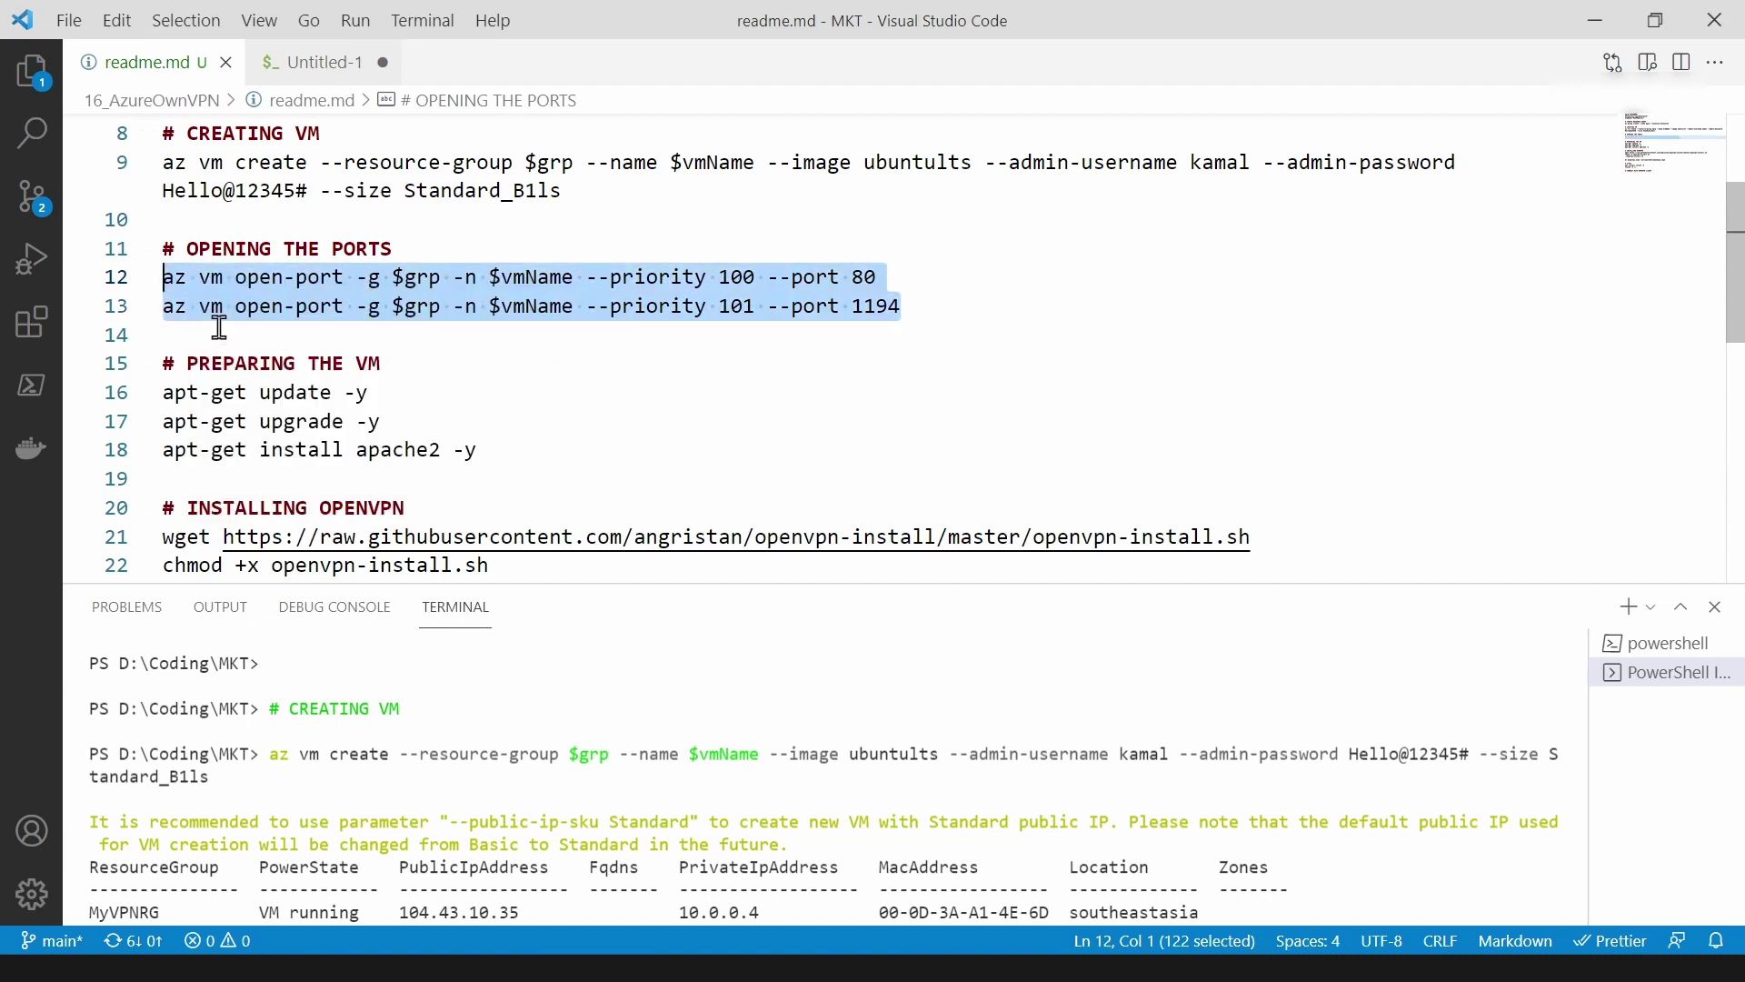
pyautogui.click(1628, 607)
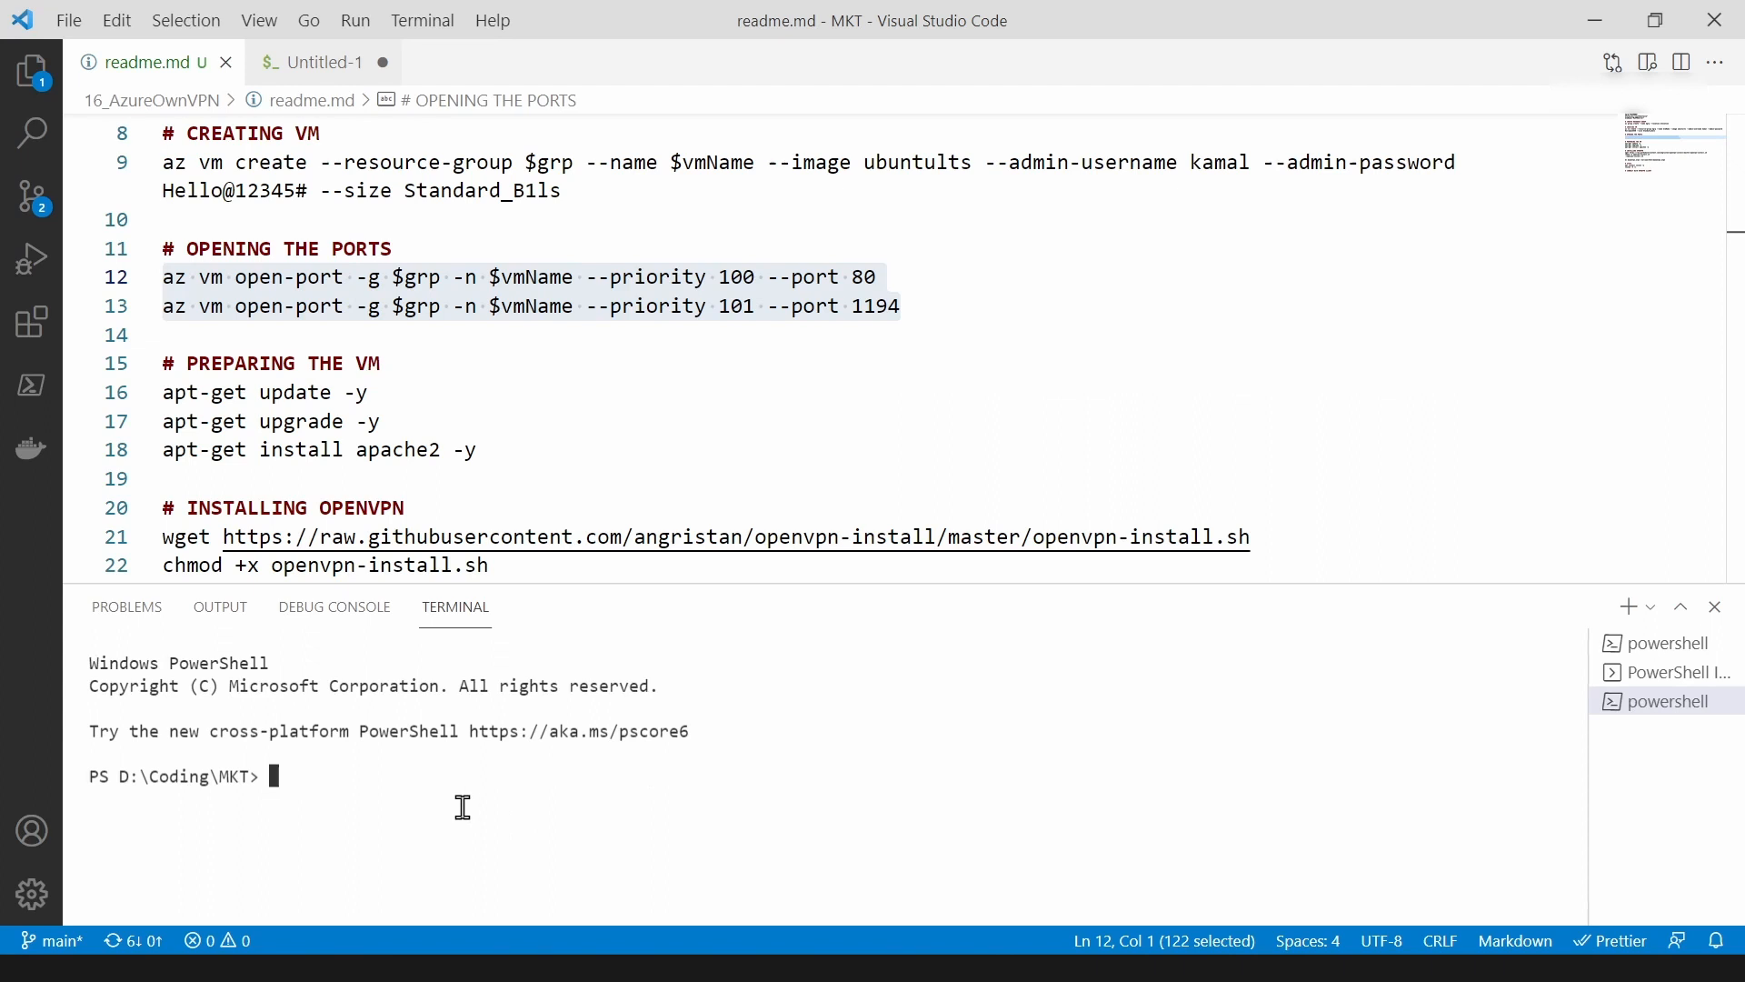
pyautogui.hotkey('ctrl', 'v')
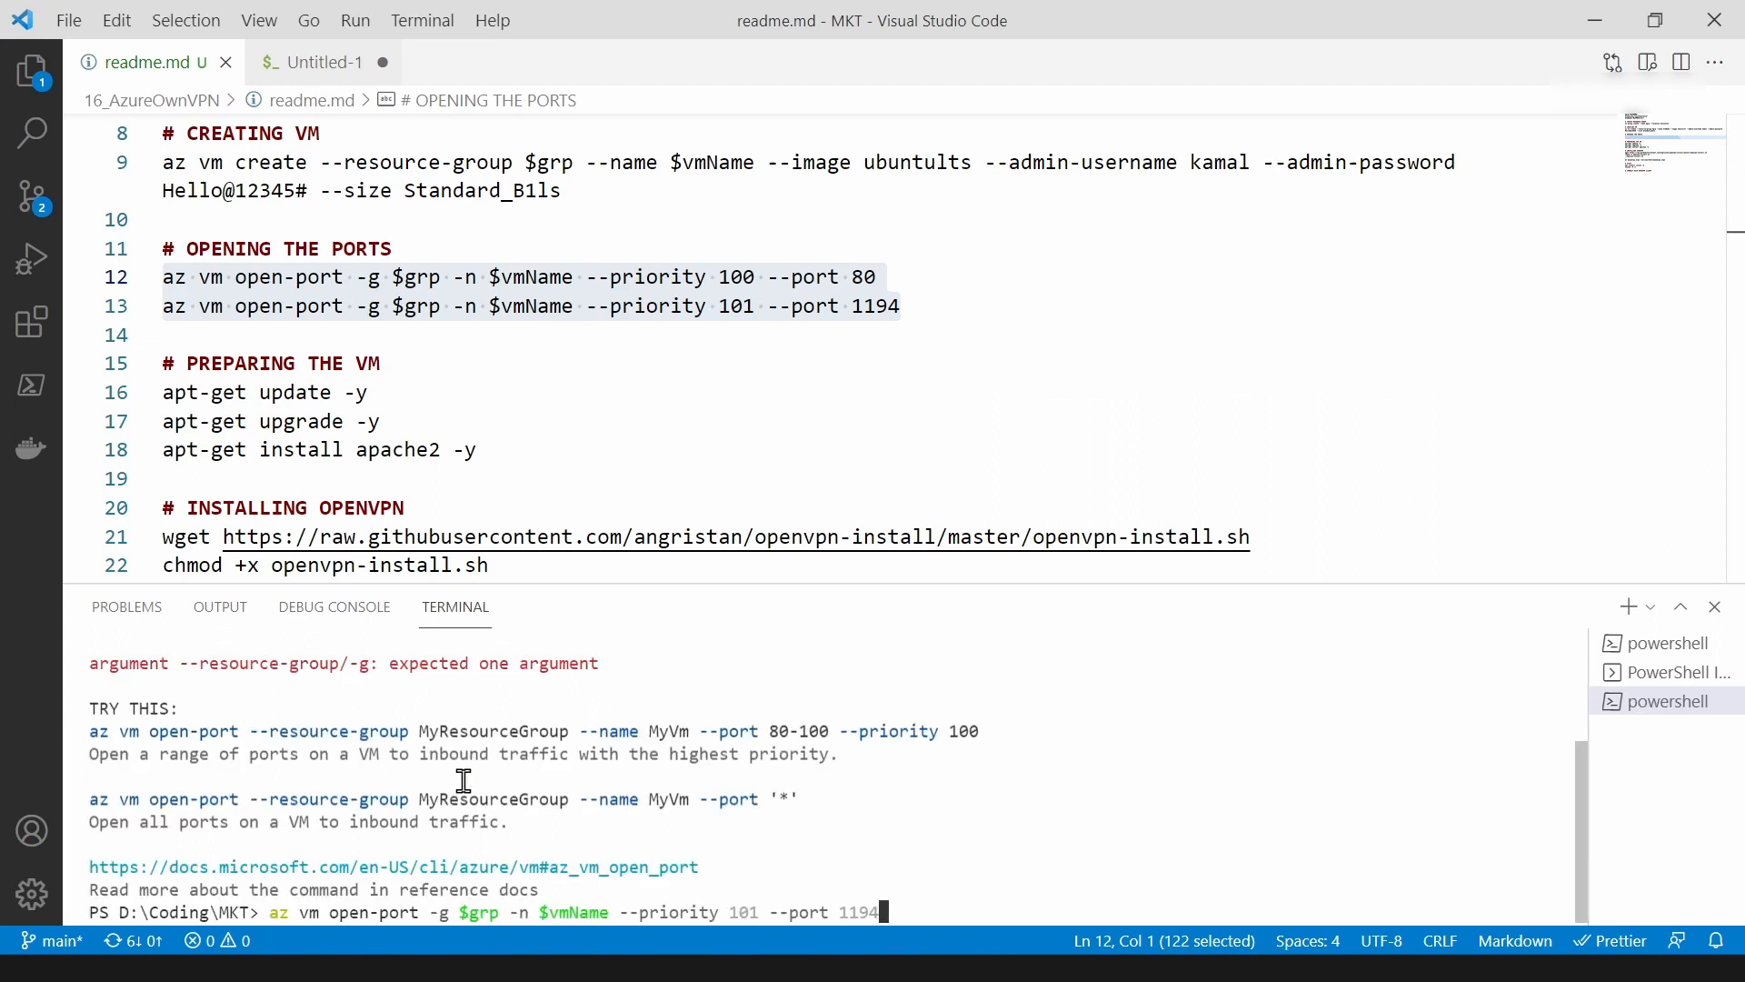
pyautogui.press('Return')
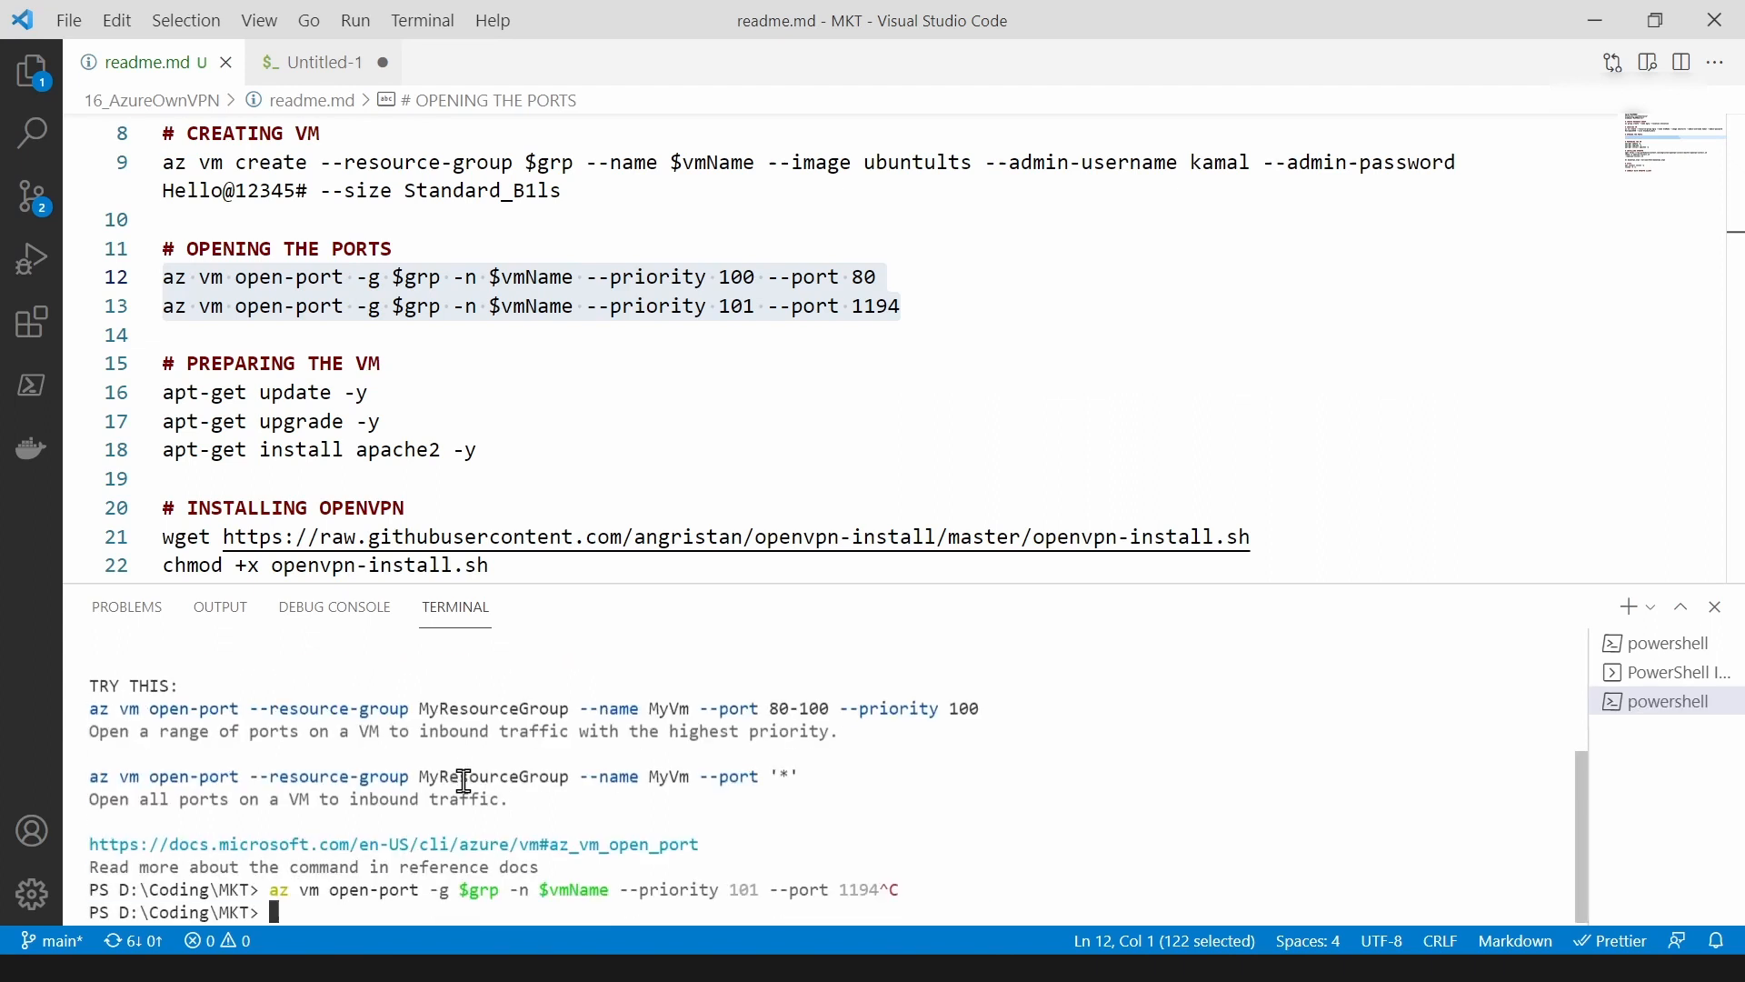
pyautogui.press('Return')
pyautogui.press('Return')
pyautogui.write('cls')
pyautogui.press('Return')
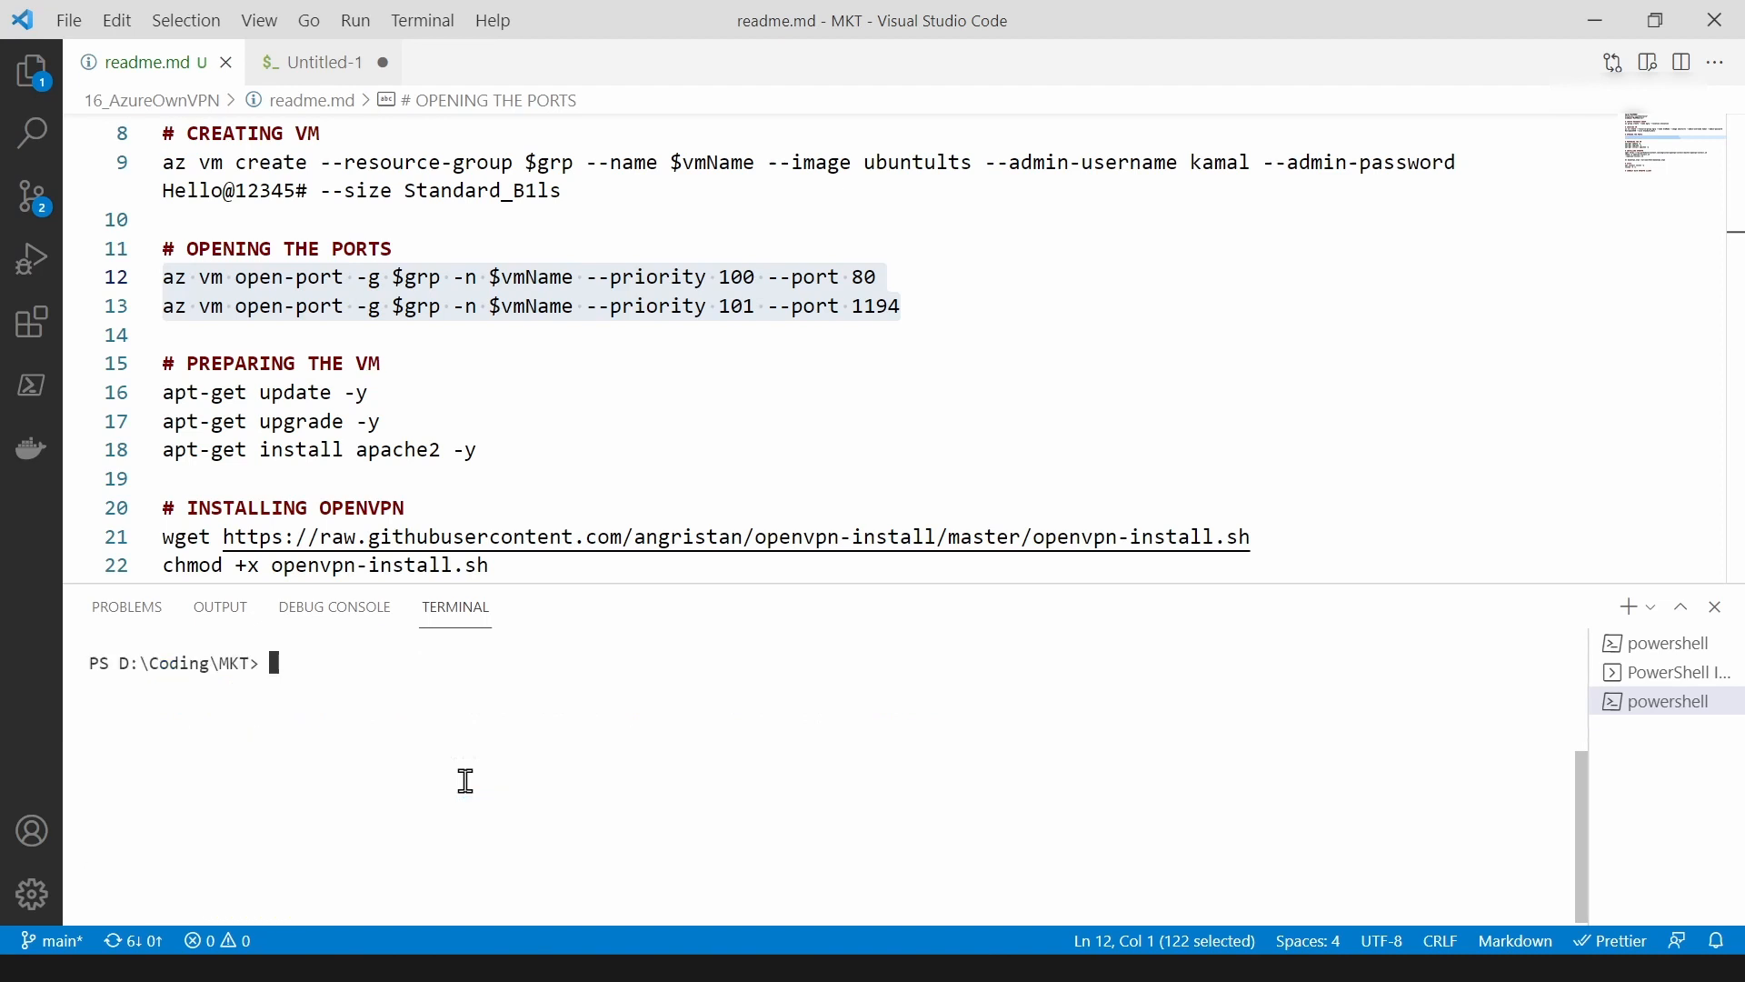
pyautogui.scroll(3, 676, 284)
pyautogui.moveTo(416, 185)
pyautogui.mouseDown()
pyautogui.moveTo(404, 155)
pyautogui.moveTo(162, 126)
pyautogui.mouseUp()
# Define the variables and run the commands opening ports 80 and 1194 on MyVPNServer
pyautogui.hotkey('ctrl', 'c')
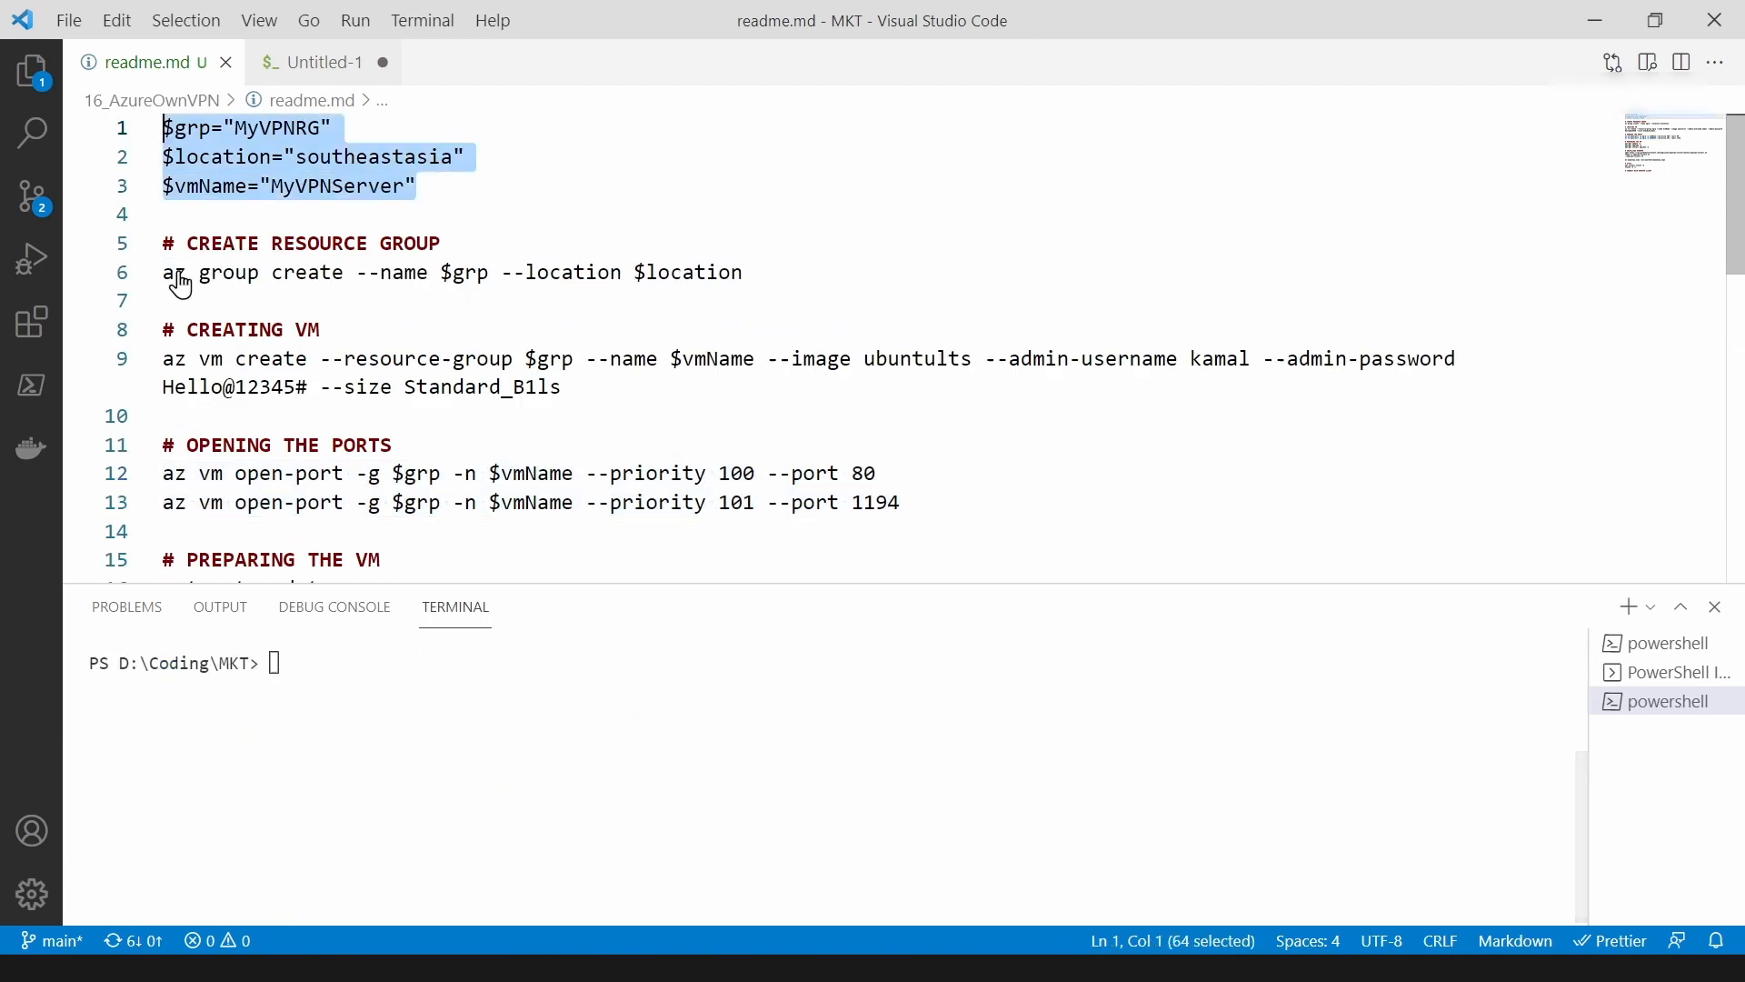
pyautogui.click(510, 717)
pyautogui.hotkey('ctrl', 'v')
pyautogui.press('Return')
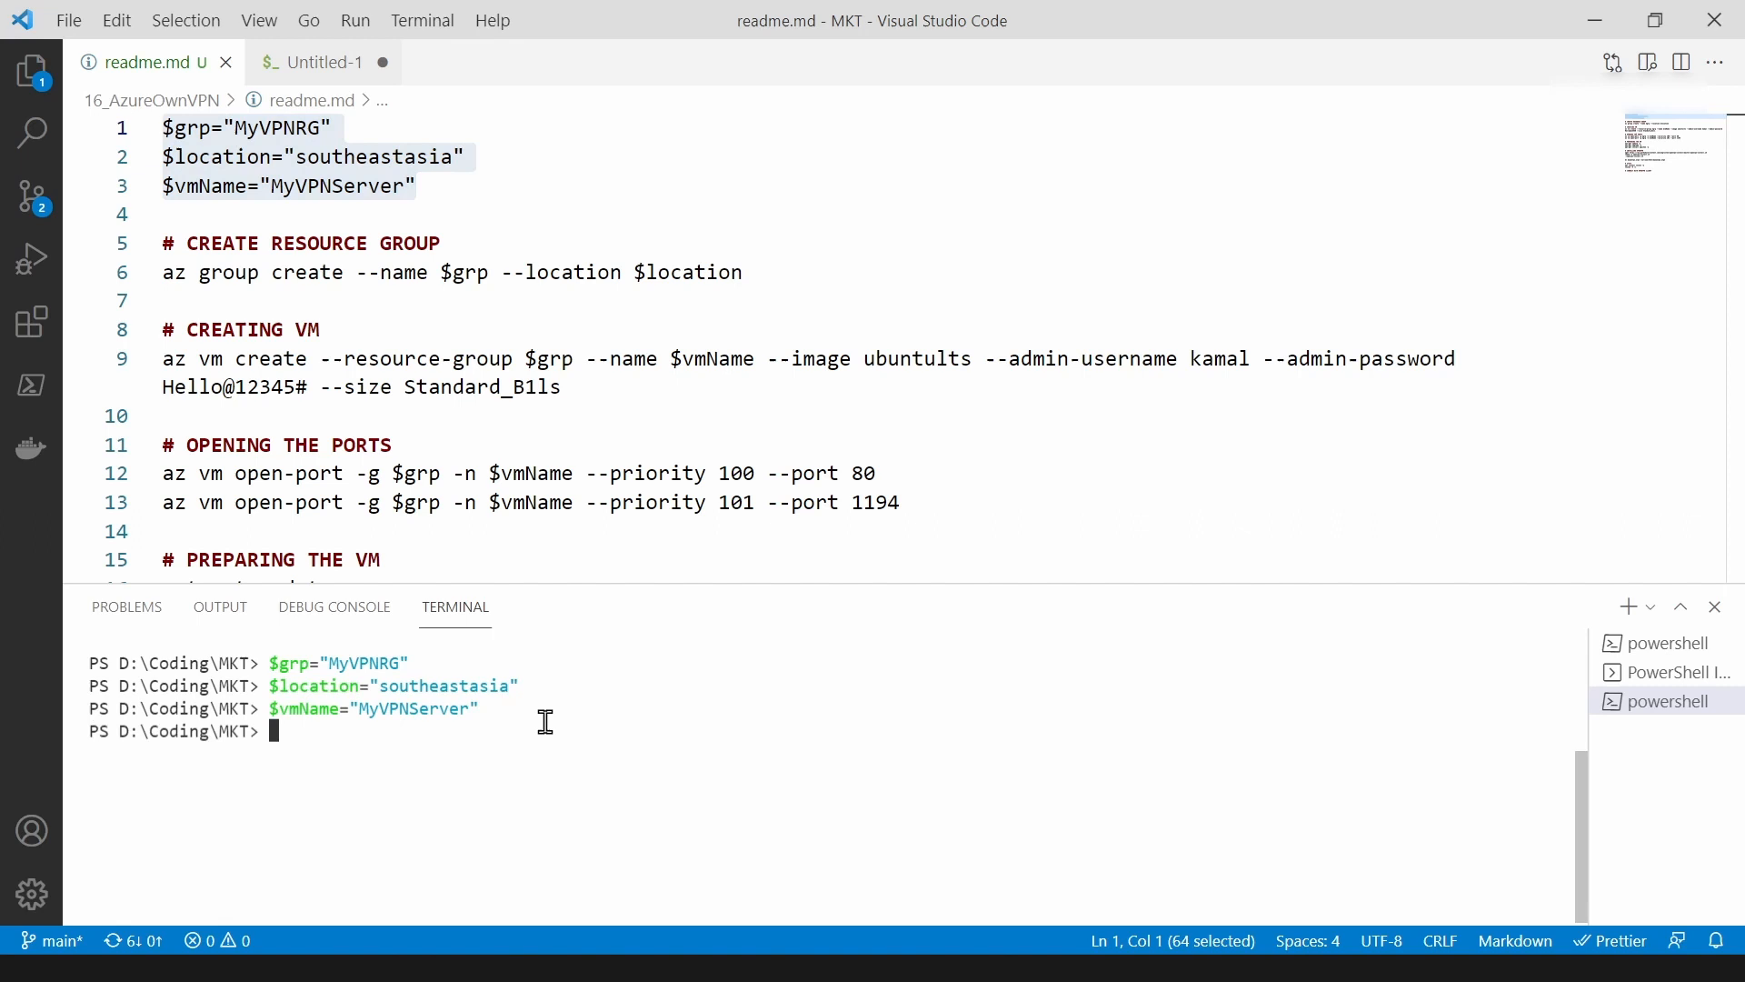
pyautogui.scroll(-1, 518, 389)
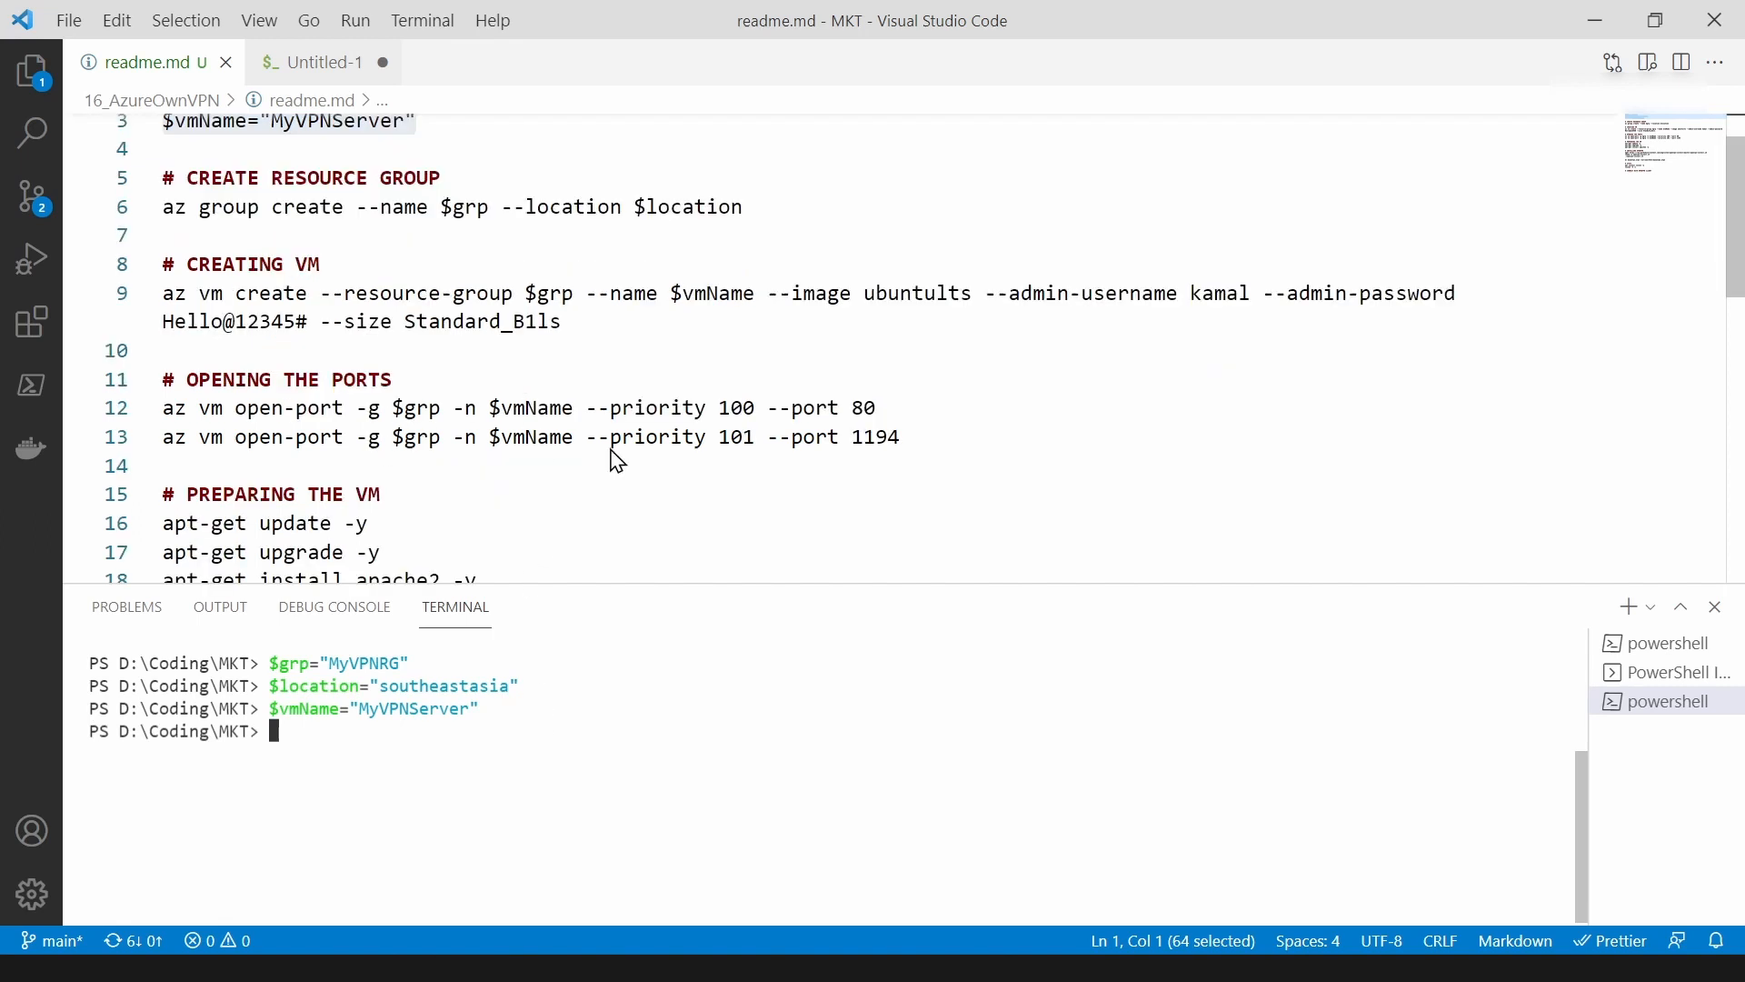
pyautogui.click(841, 447)
pyautogui.moveTo(907, 463); pyautogui.dragTo(908, 386)
pyautogui.hotkey('ctrl', 'c')
pyautogui.click(730, 689)
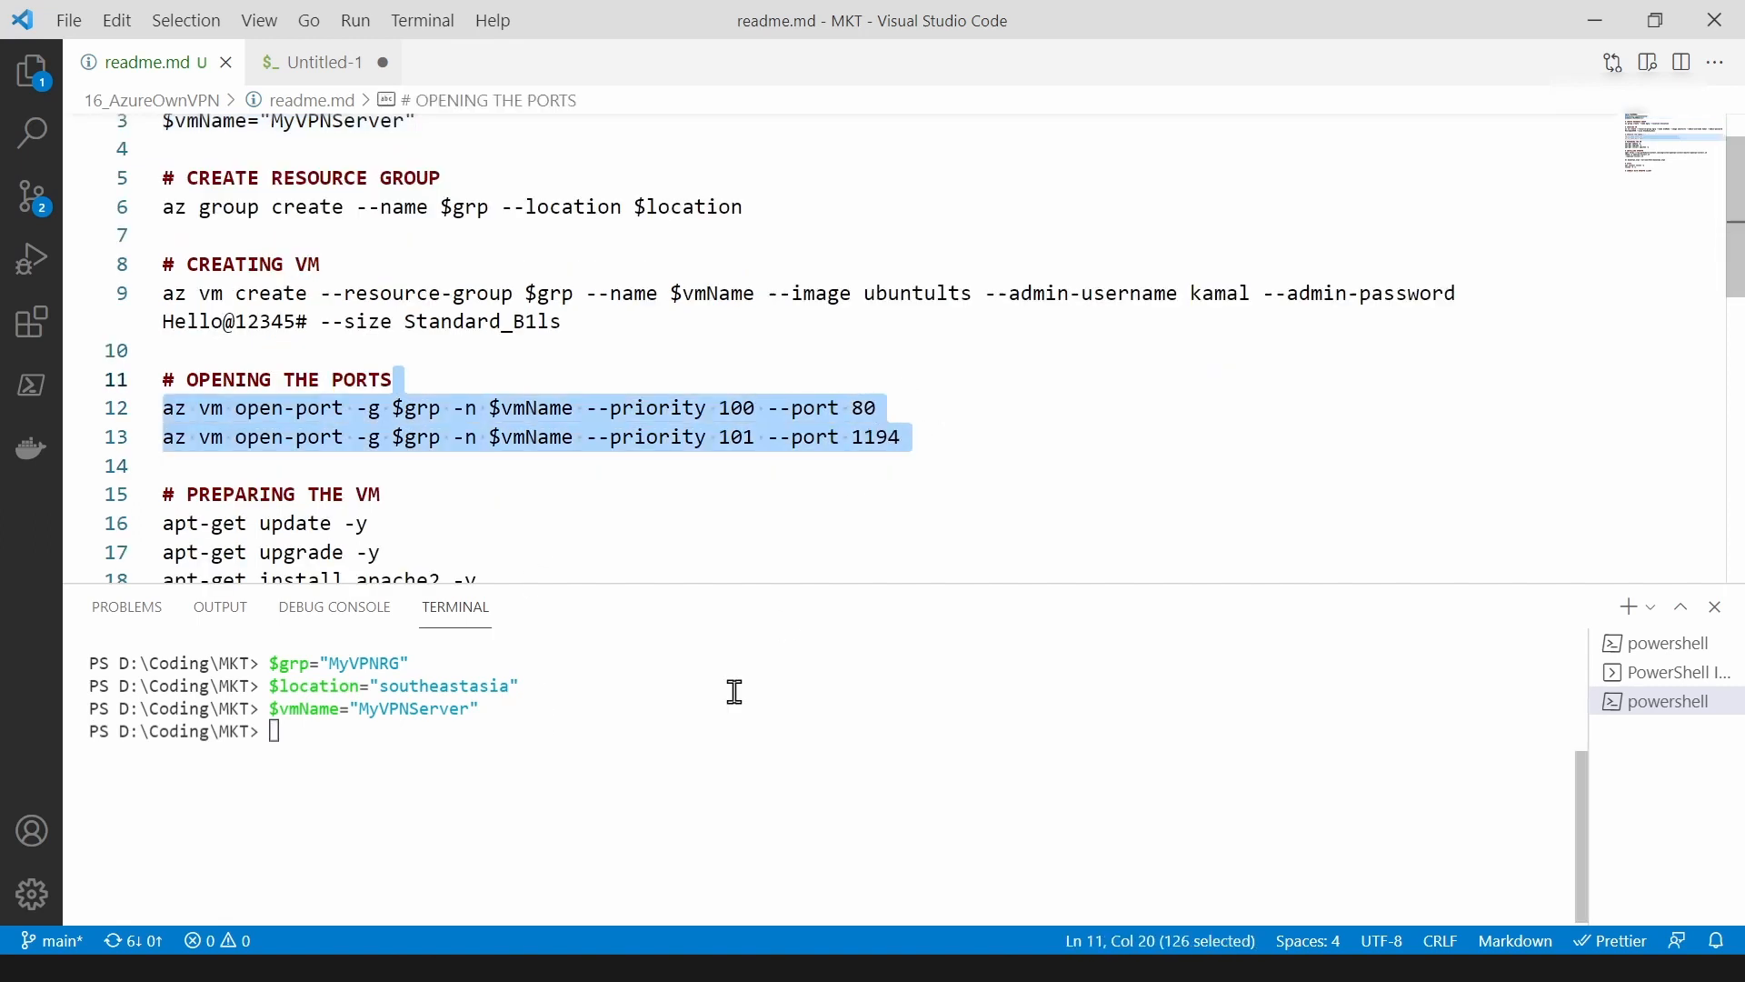
pyautogui.hotkey('ctrl', 'v')
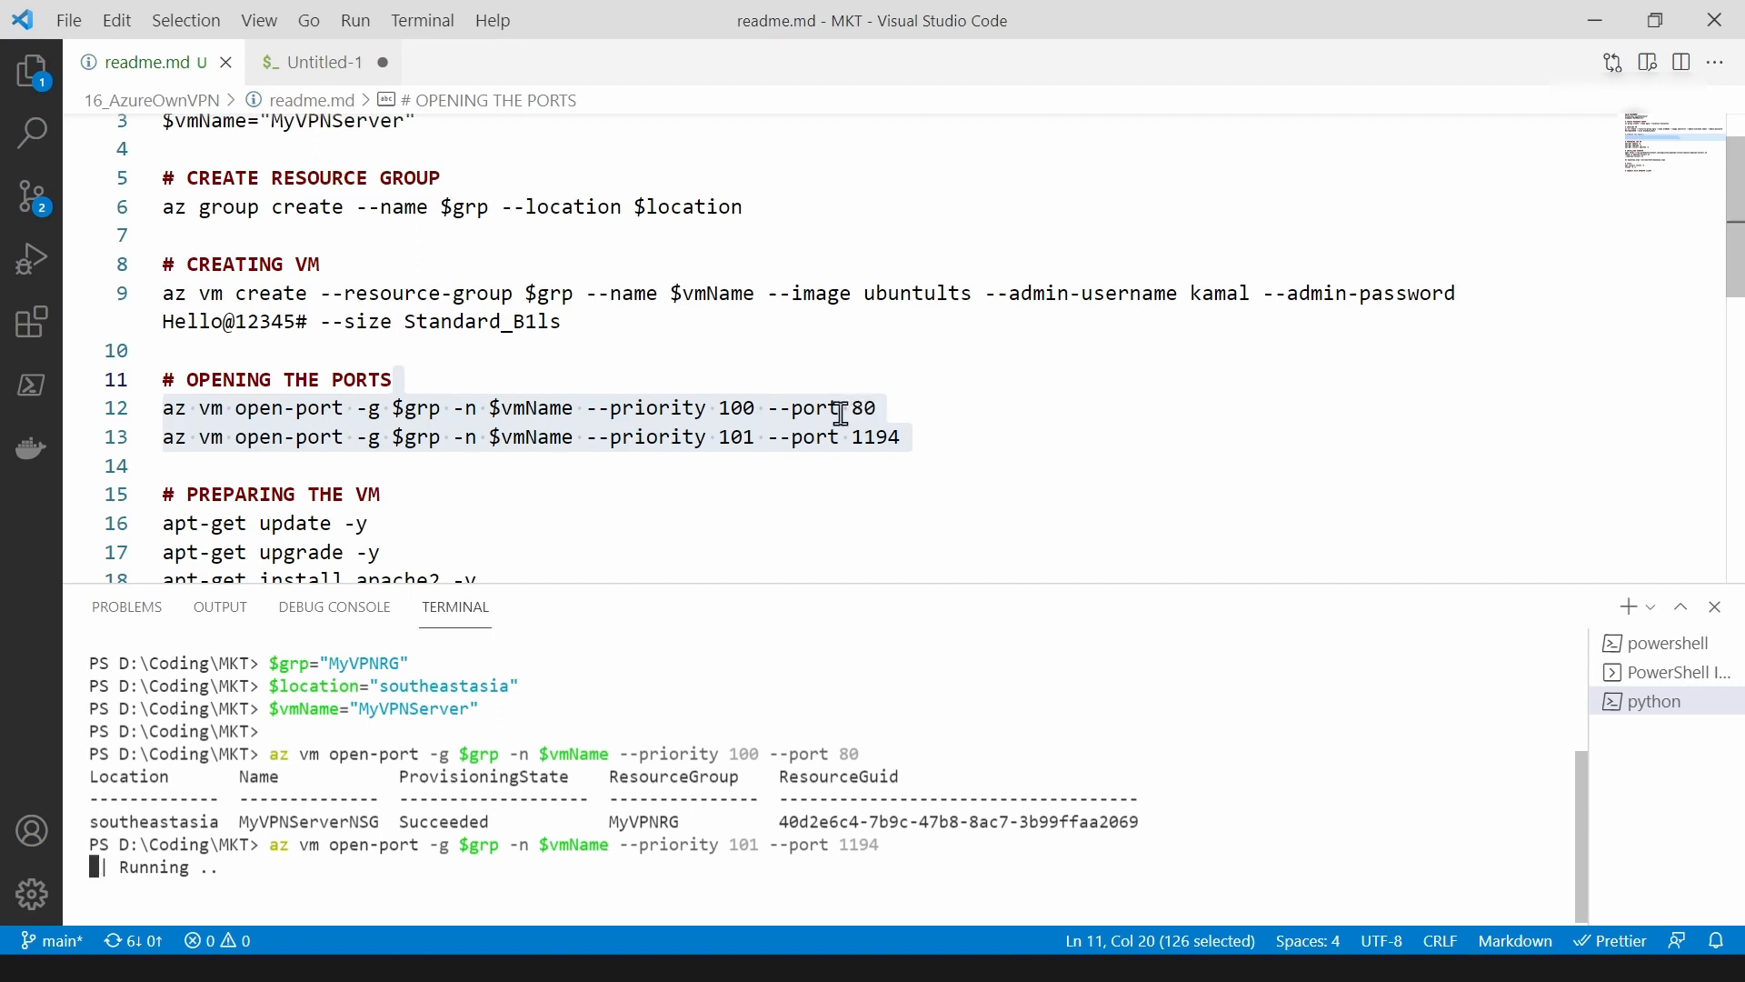
pyautogui.scroll(-1, 608, 480)
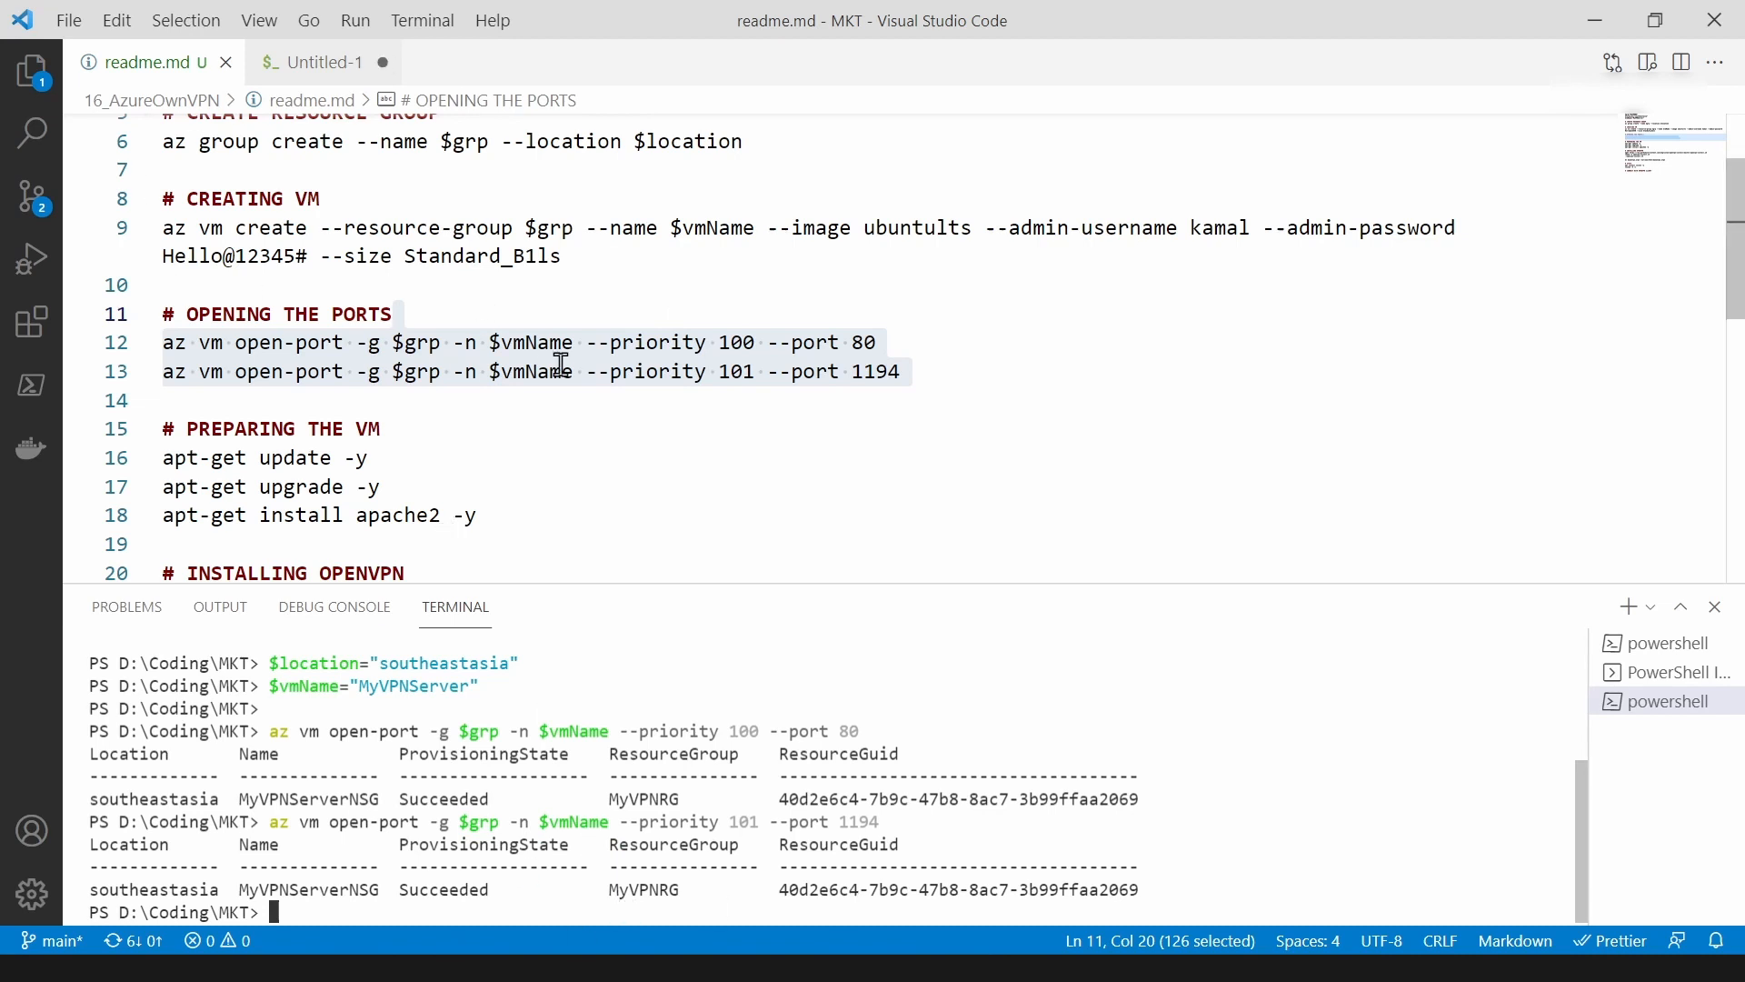
# Grab the VM's public IP 104.43.10.35 and launch a separate Windows PowerShell window
pyautogui.click(1658, 701)
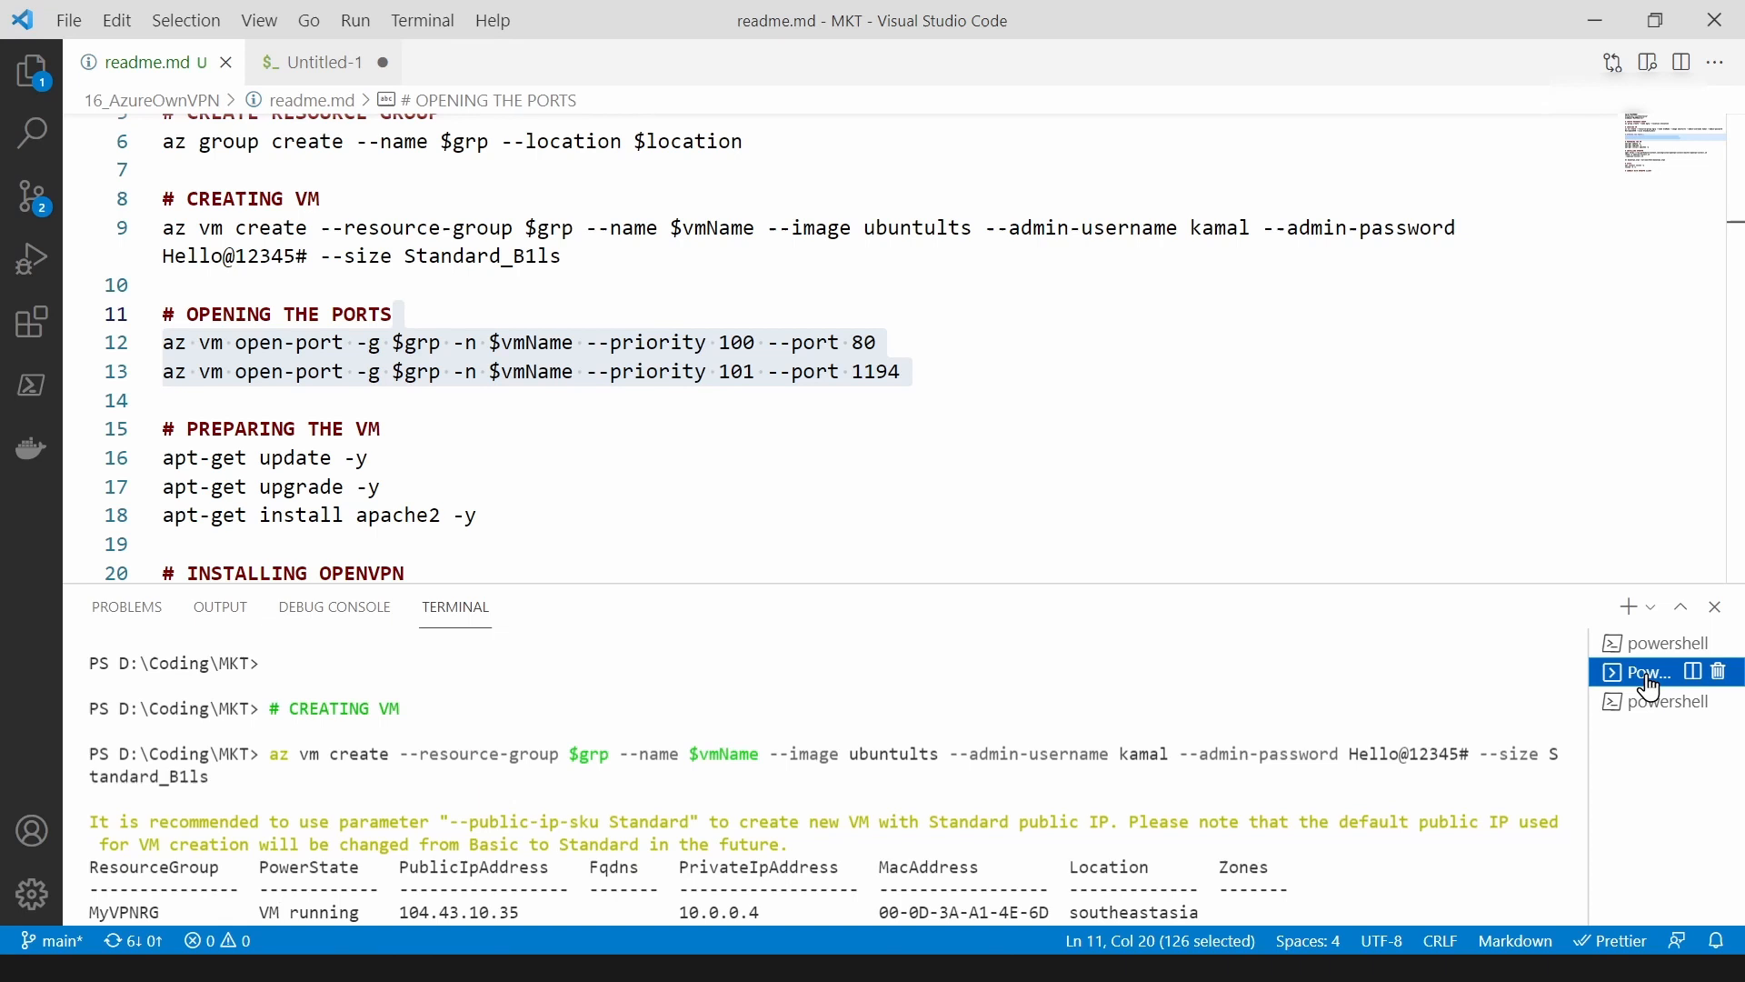
pyautogui.moveTo(400, 911); pyautogui.dragTo(521, 911)
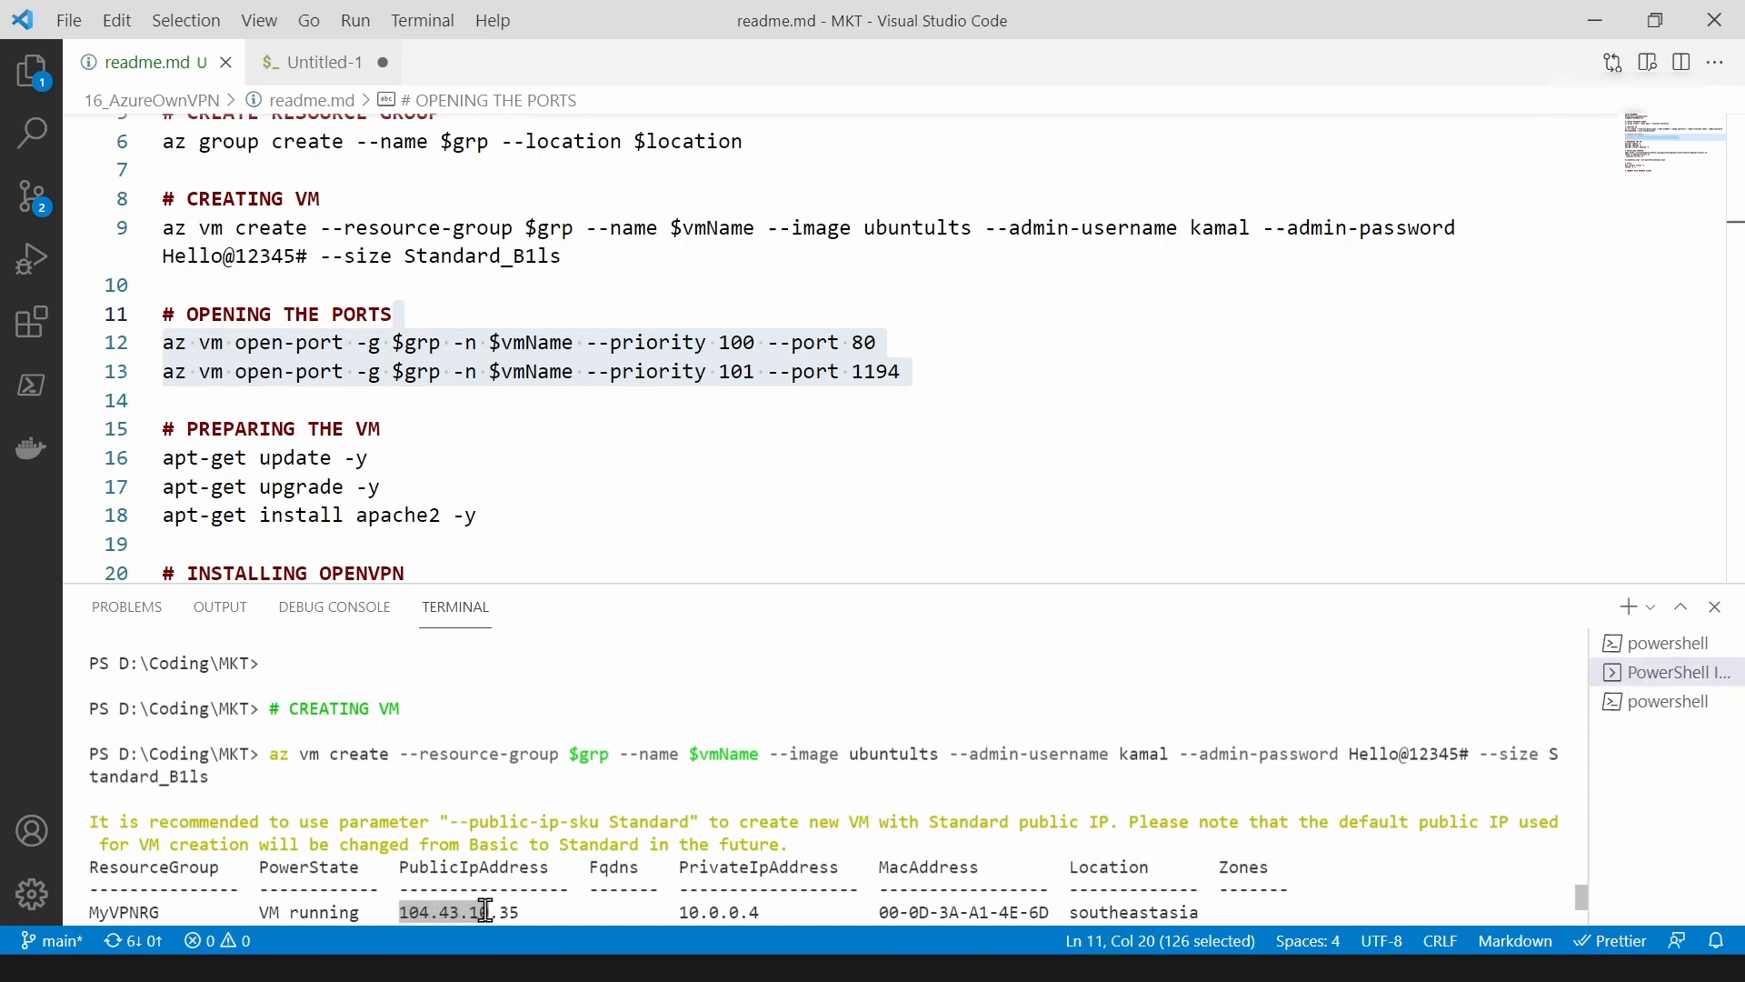
pyautogui.click(511, 911)
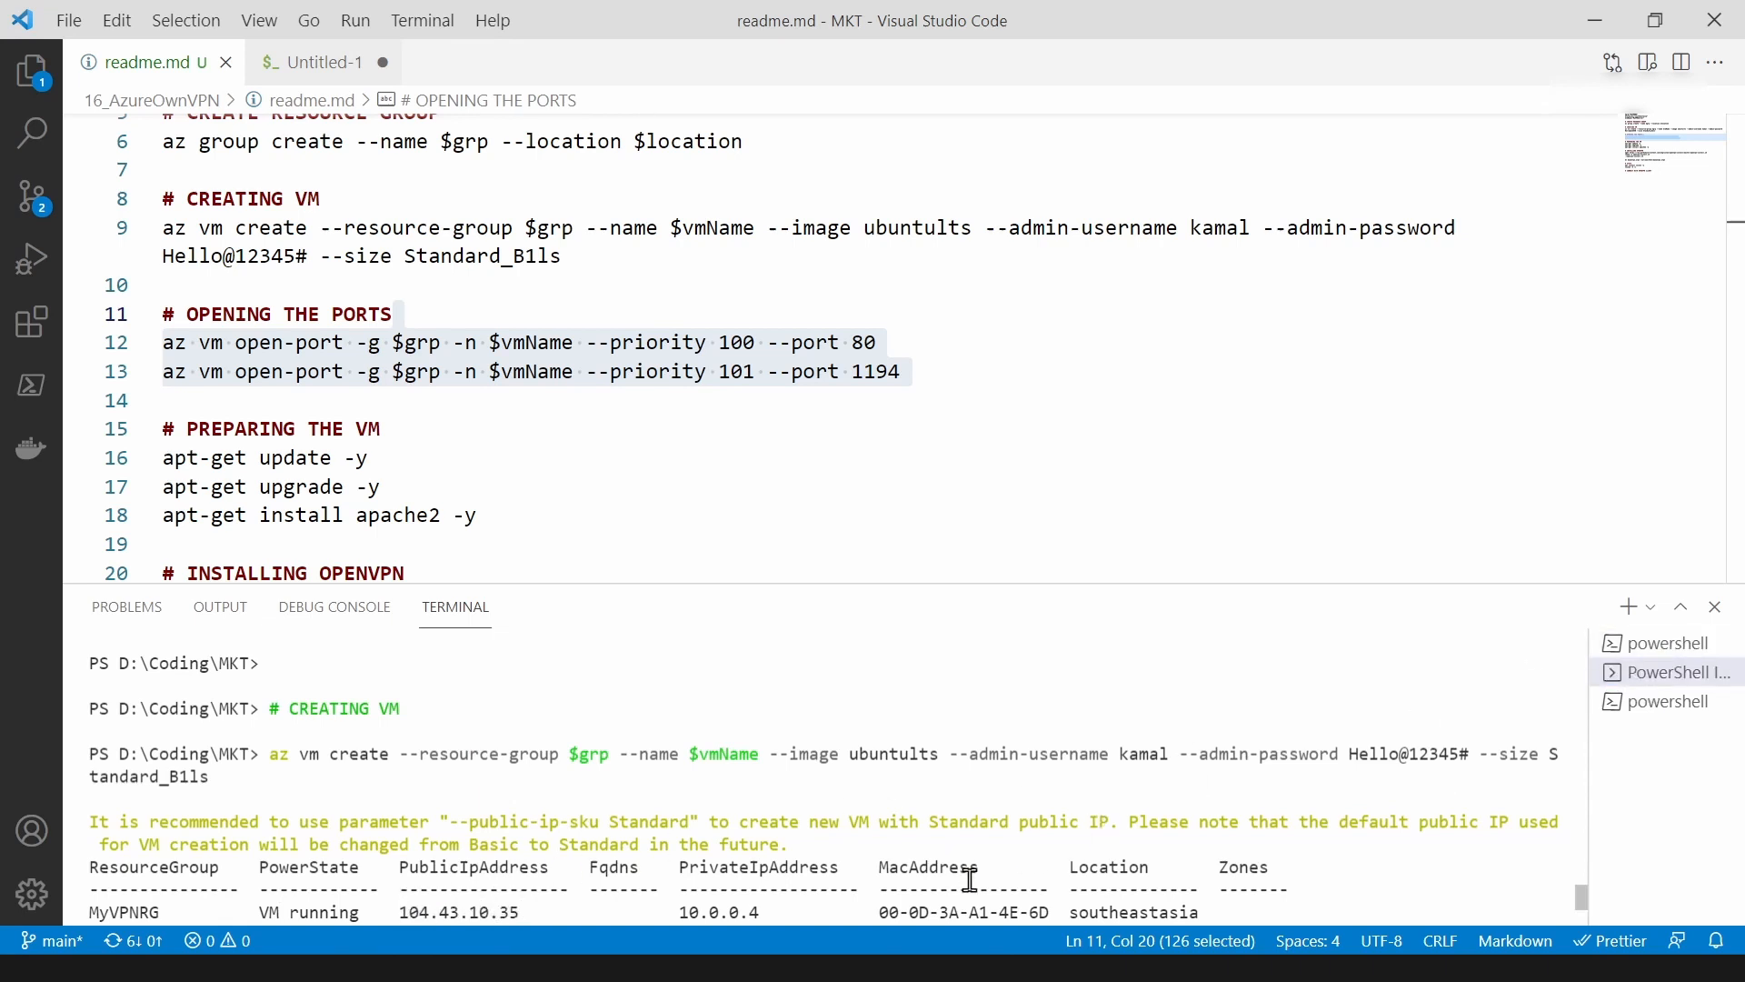
pyautogui.press('super+r')
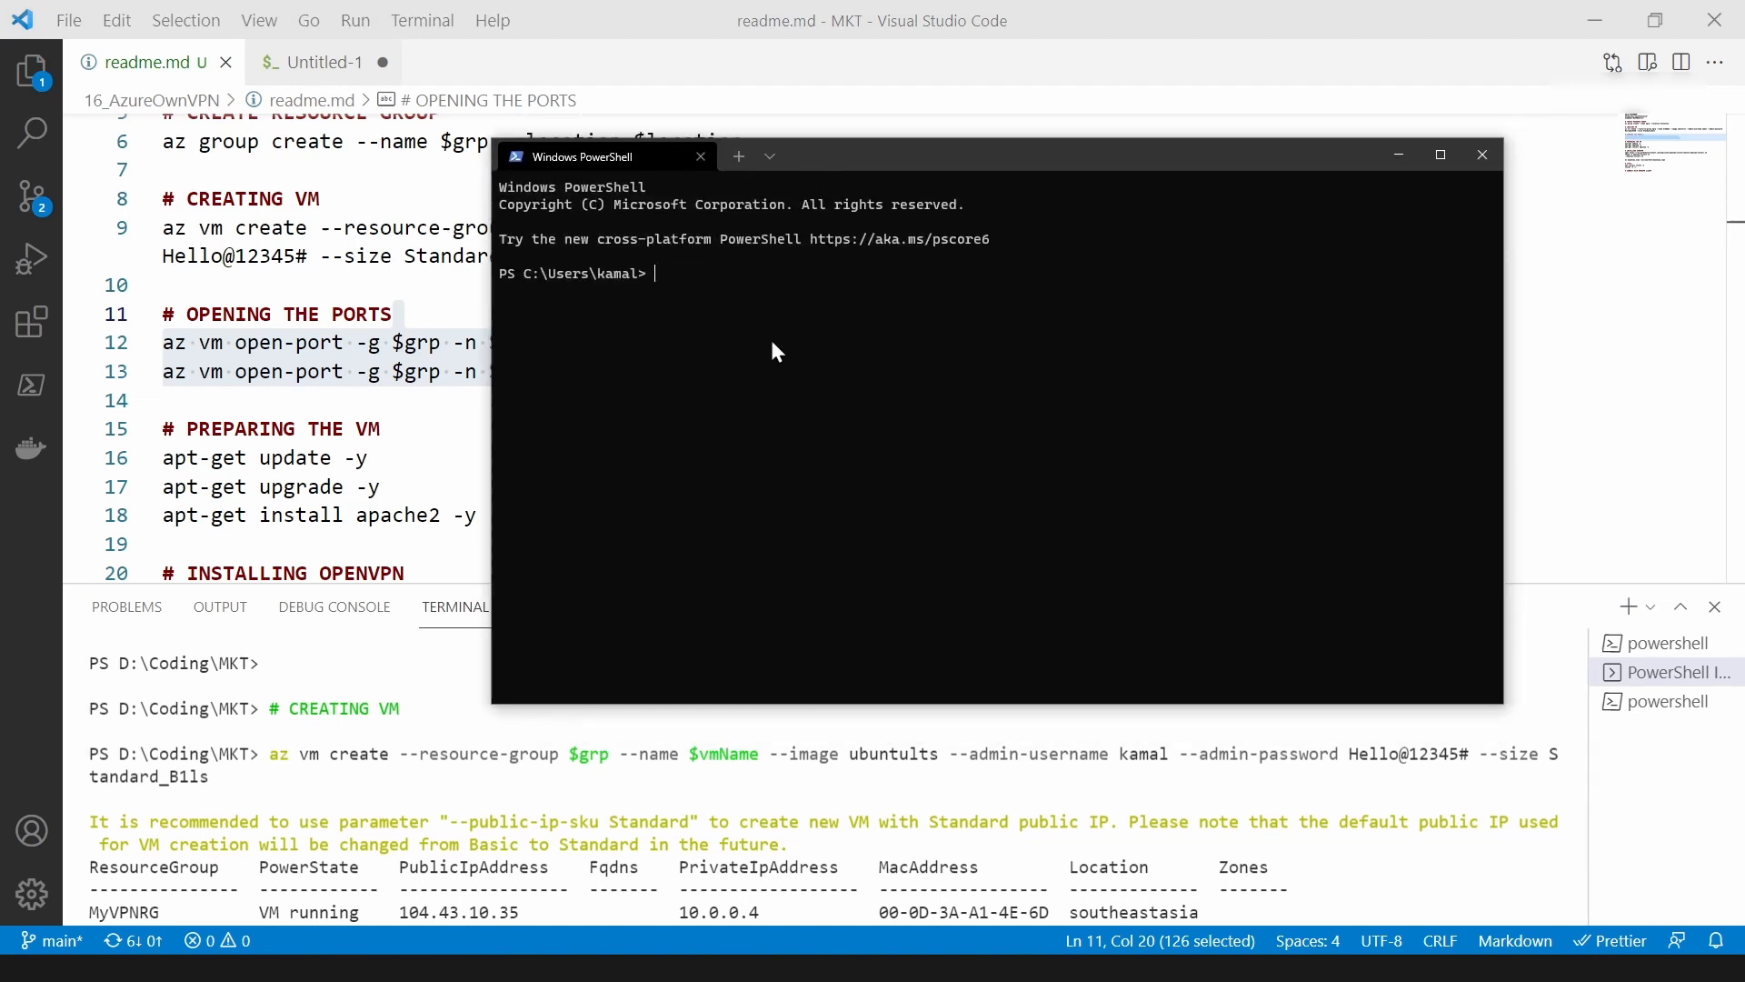
pyautogui.hotkey('ctrl', '+')
pyautogui.hotkey('ctrl', '+')
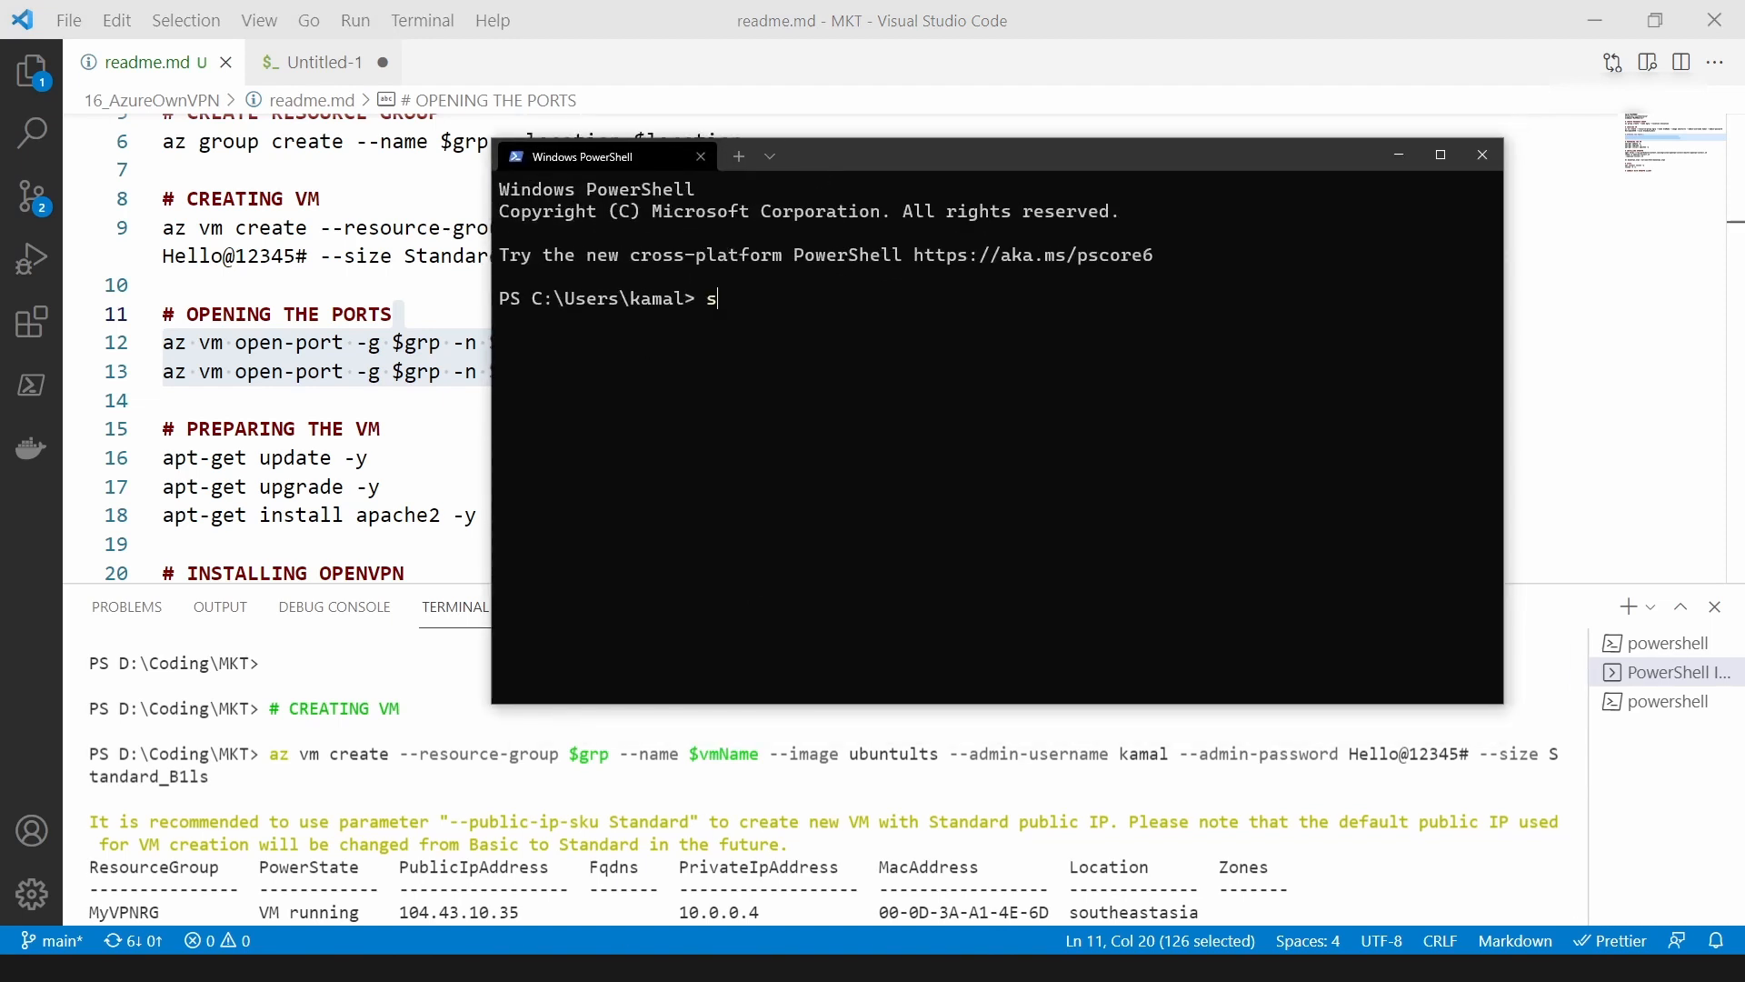
pyautogui.write('sh ')
pyautogui.write('kamal@104.43.10.35')
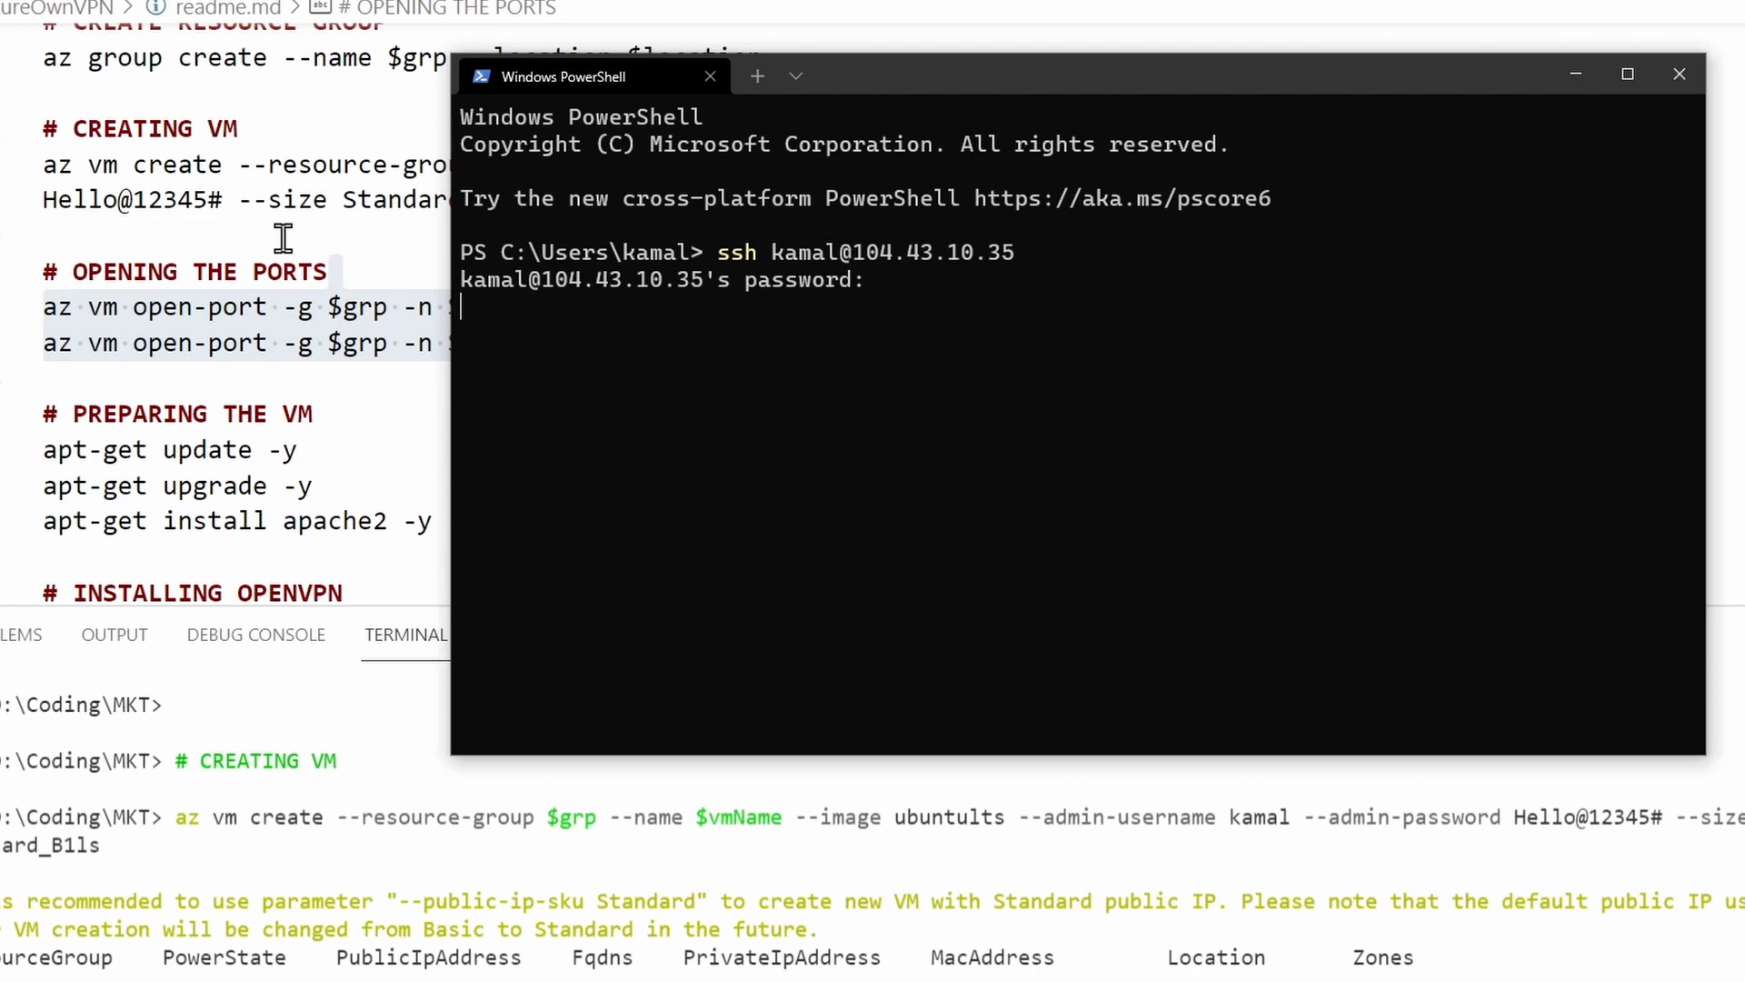
pyautogui.press('Return')
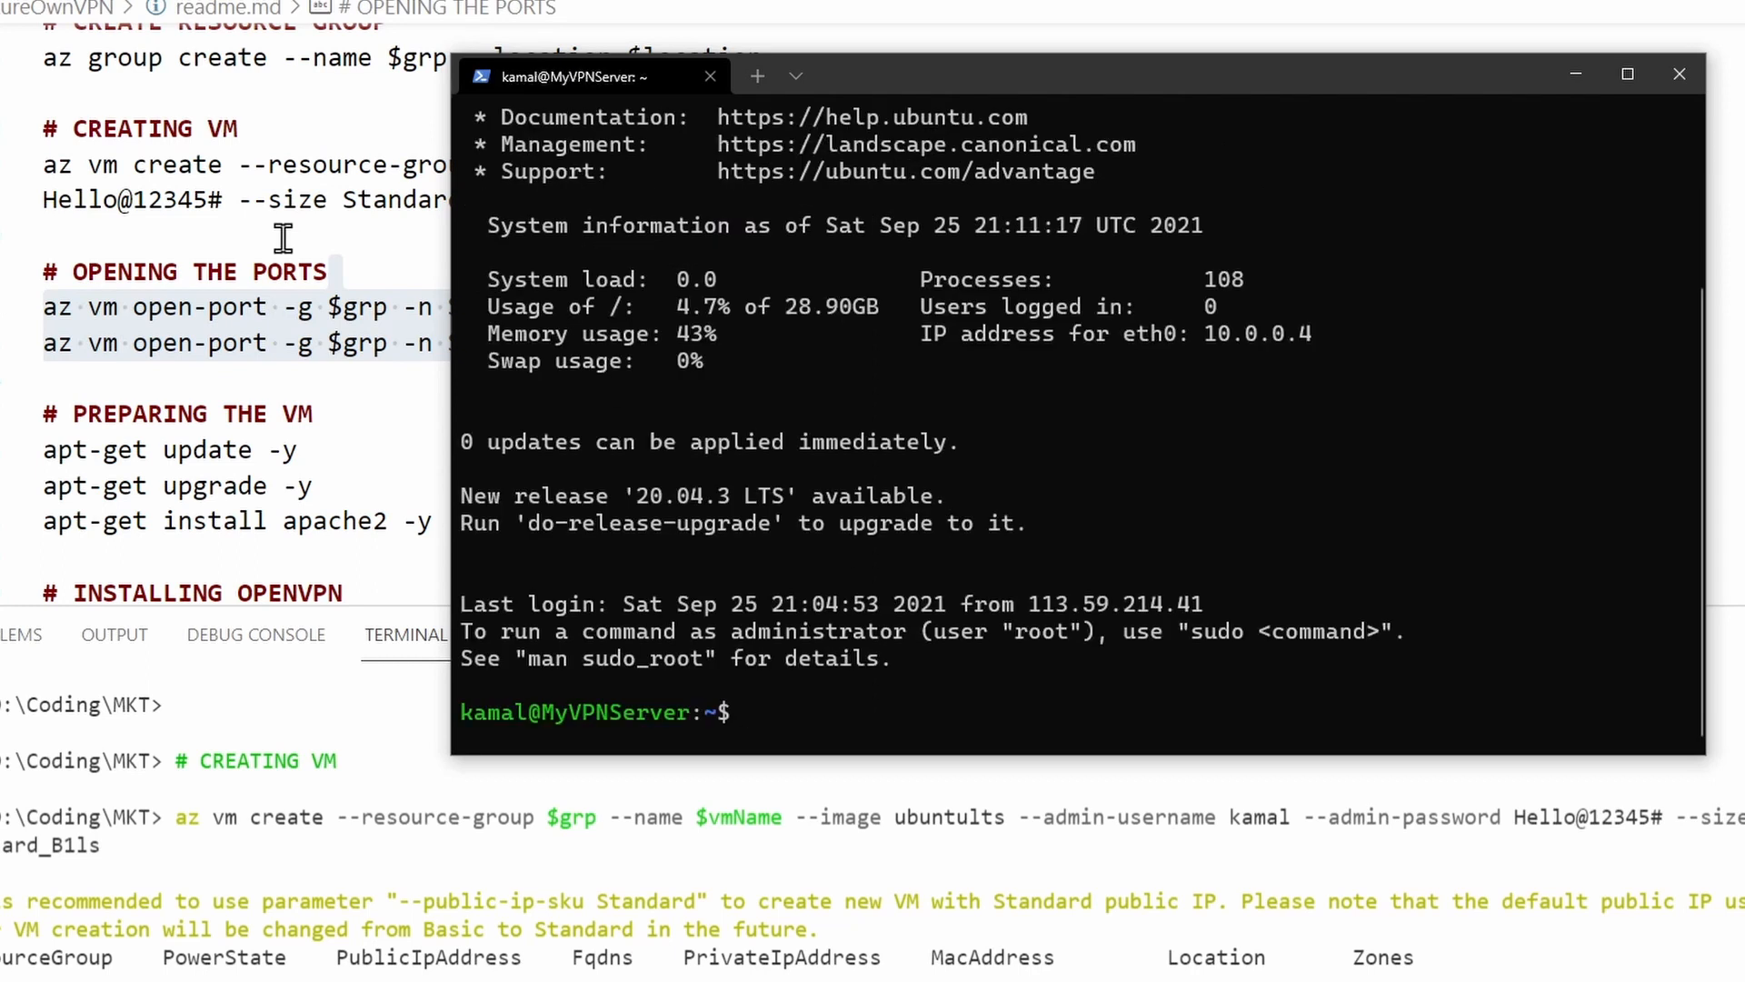
pyautogui.press('Return')
pyautogui.press('Return')
pyautogui.write('cls')
pyautogui.press('Return')
pyautogui.write('cle')
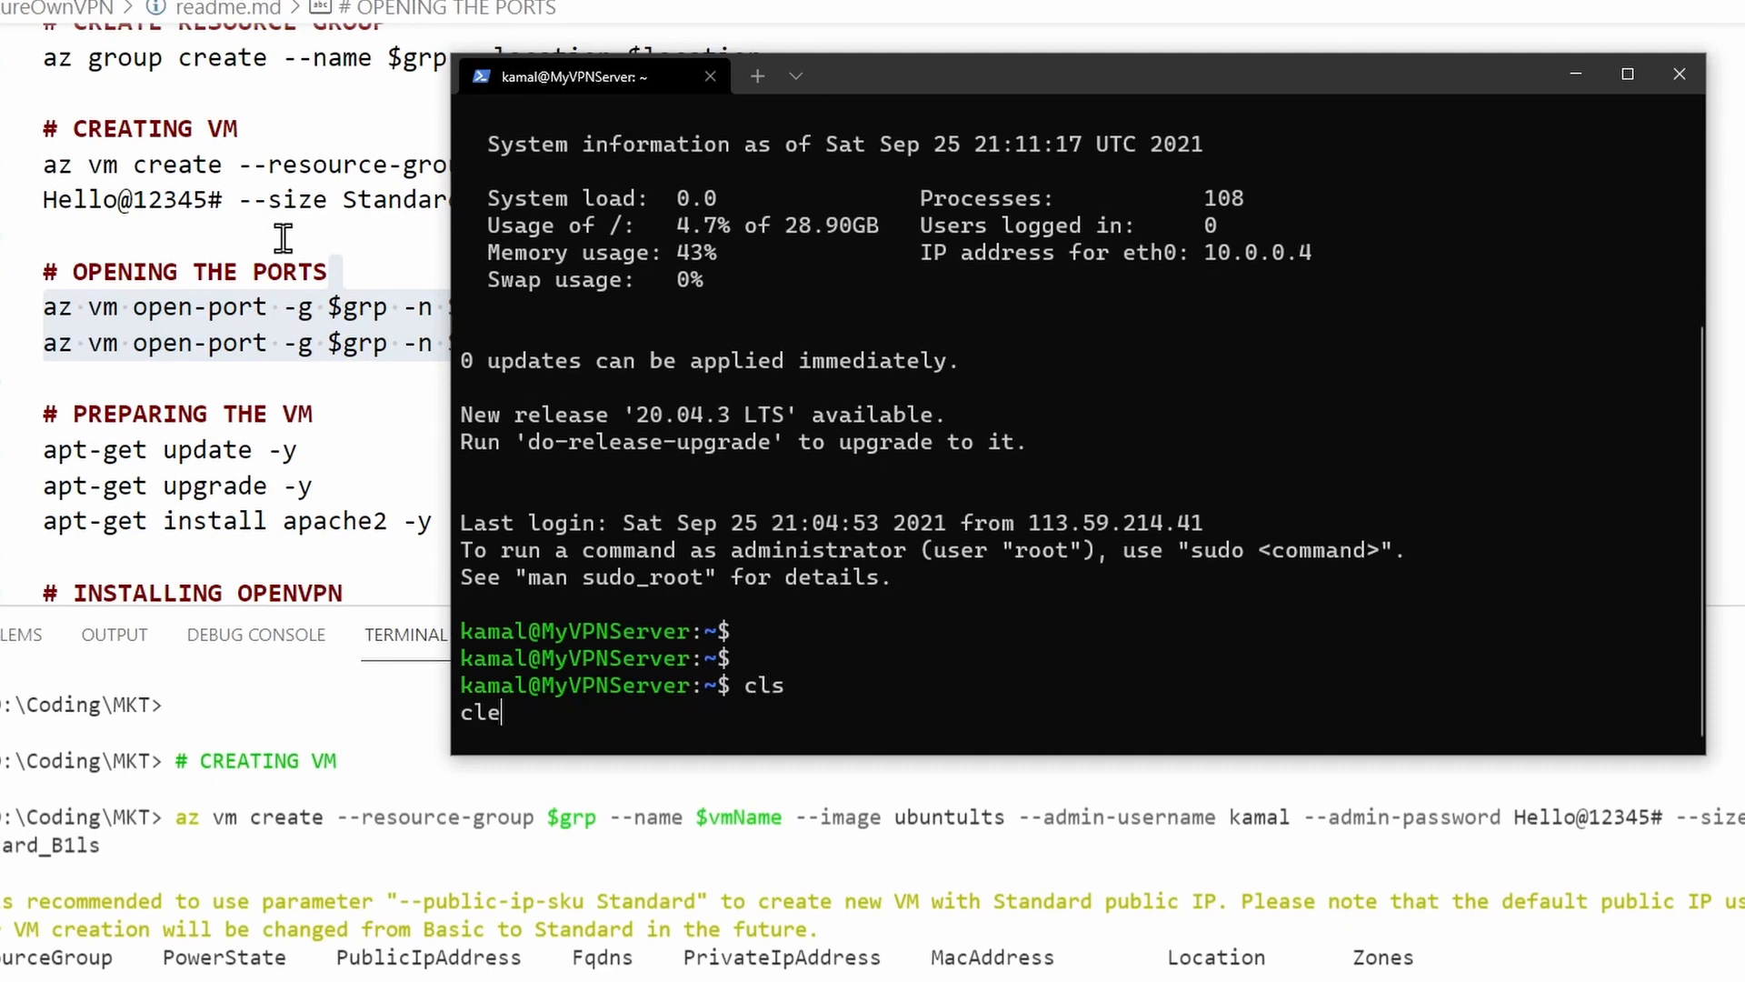
pyautogui.write('ar')
pyautogui.press('Return')
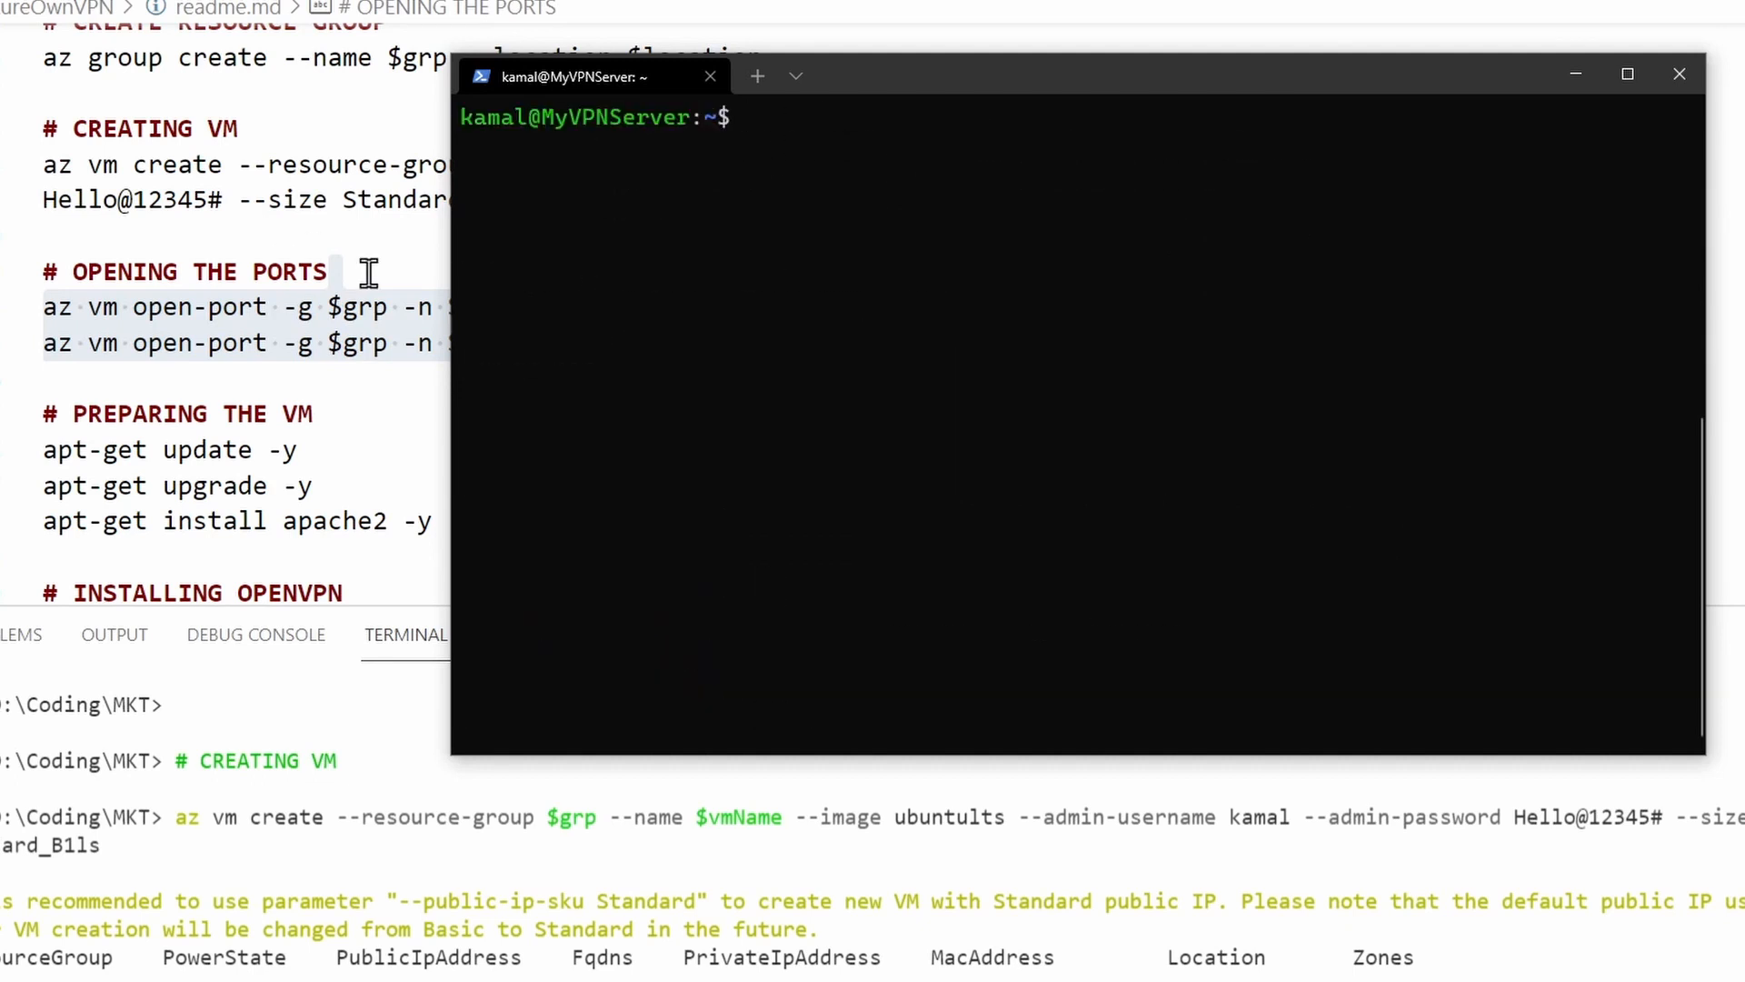
# Become root with sudo su and ready the PREPARING THE VM commands for copying
pyautogui.click(294, 416)
pyautogui.click(1318, 501)
pyautogui.write('su')
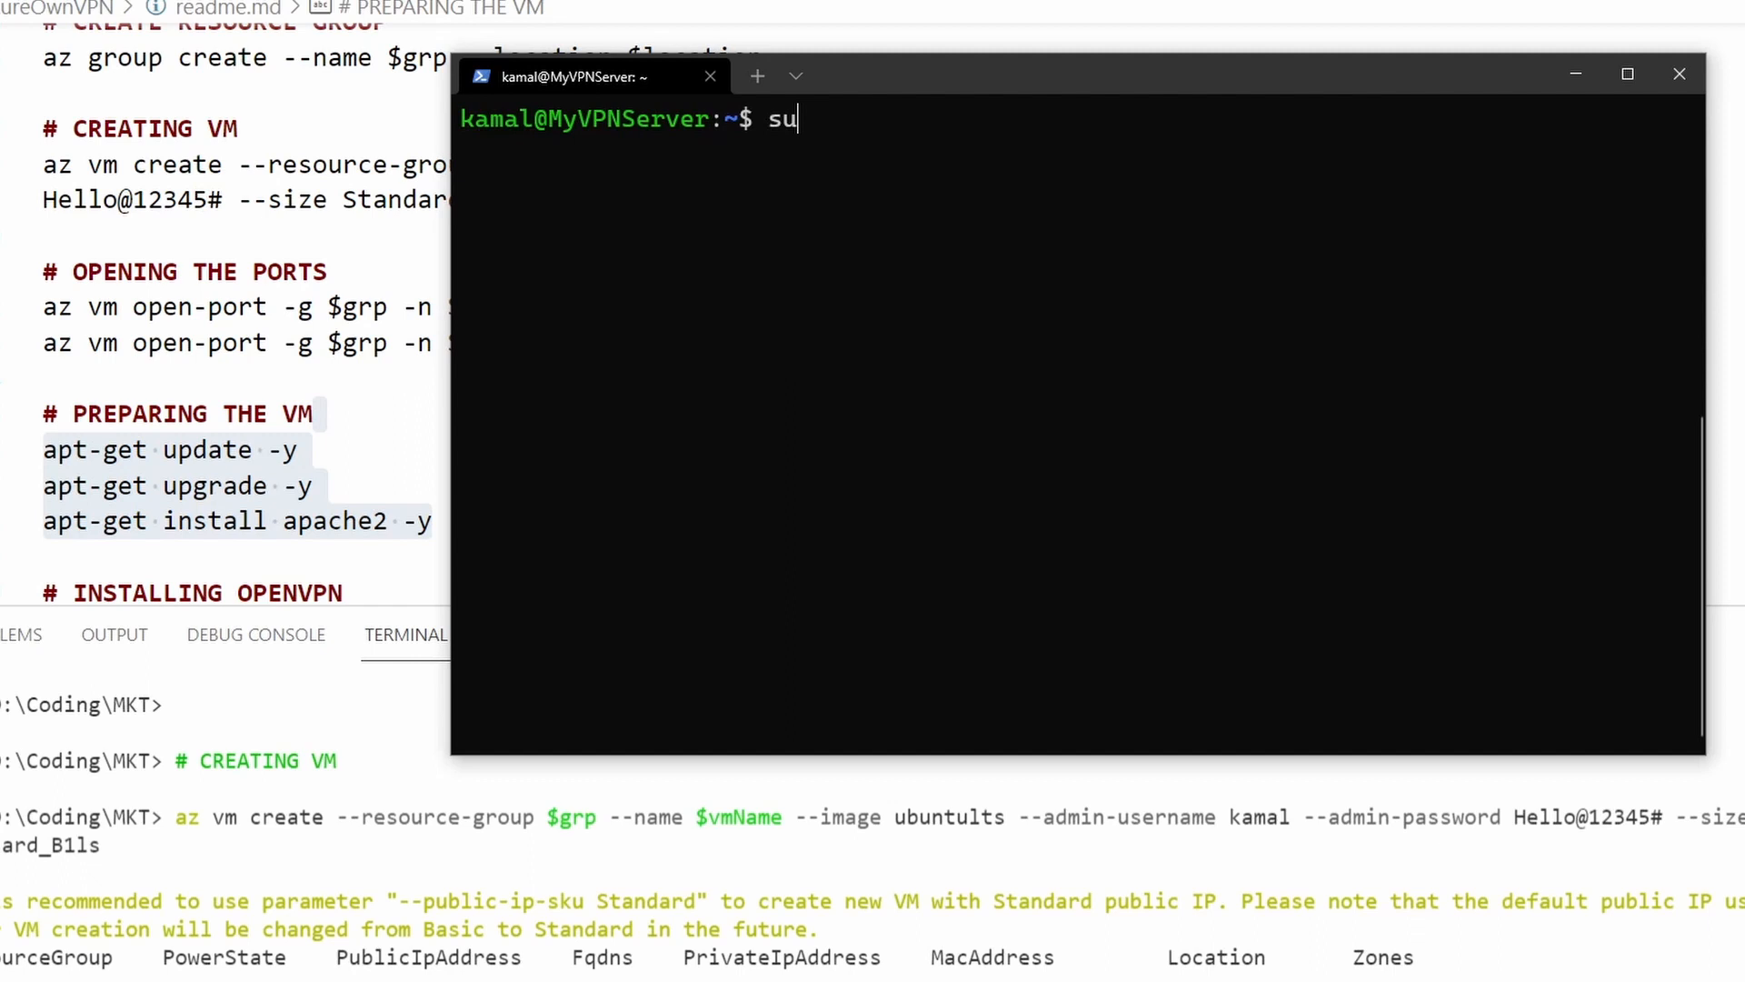
pyautogui.write('do su')
pyautogui.press('Return')
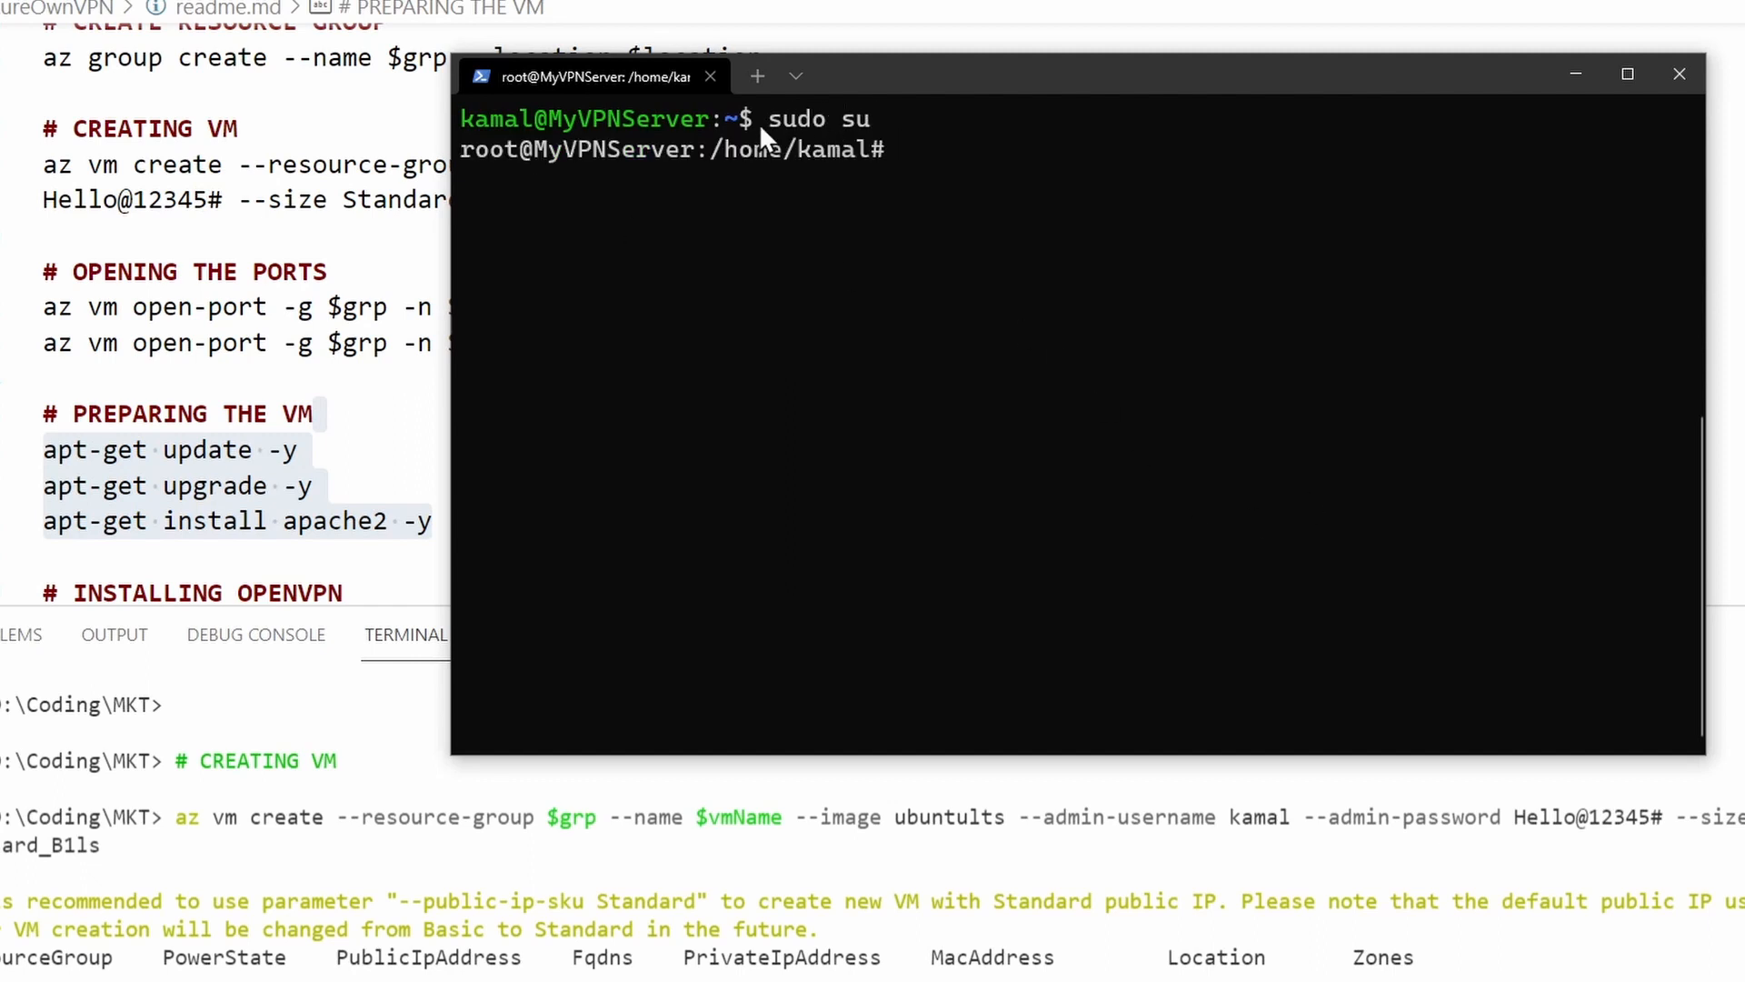
pyautogui.rightClick(244, 486)
# Paste and run apt-get update, upgrade and apache2 install on the server
pyautogui.click(309, 643)
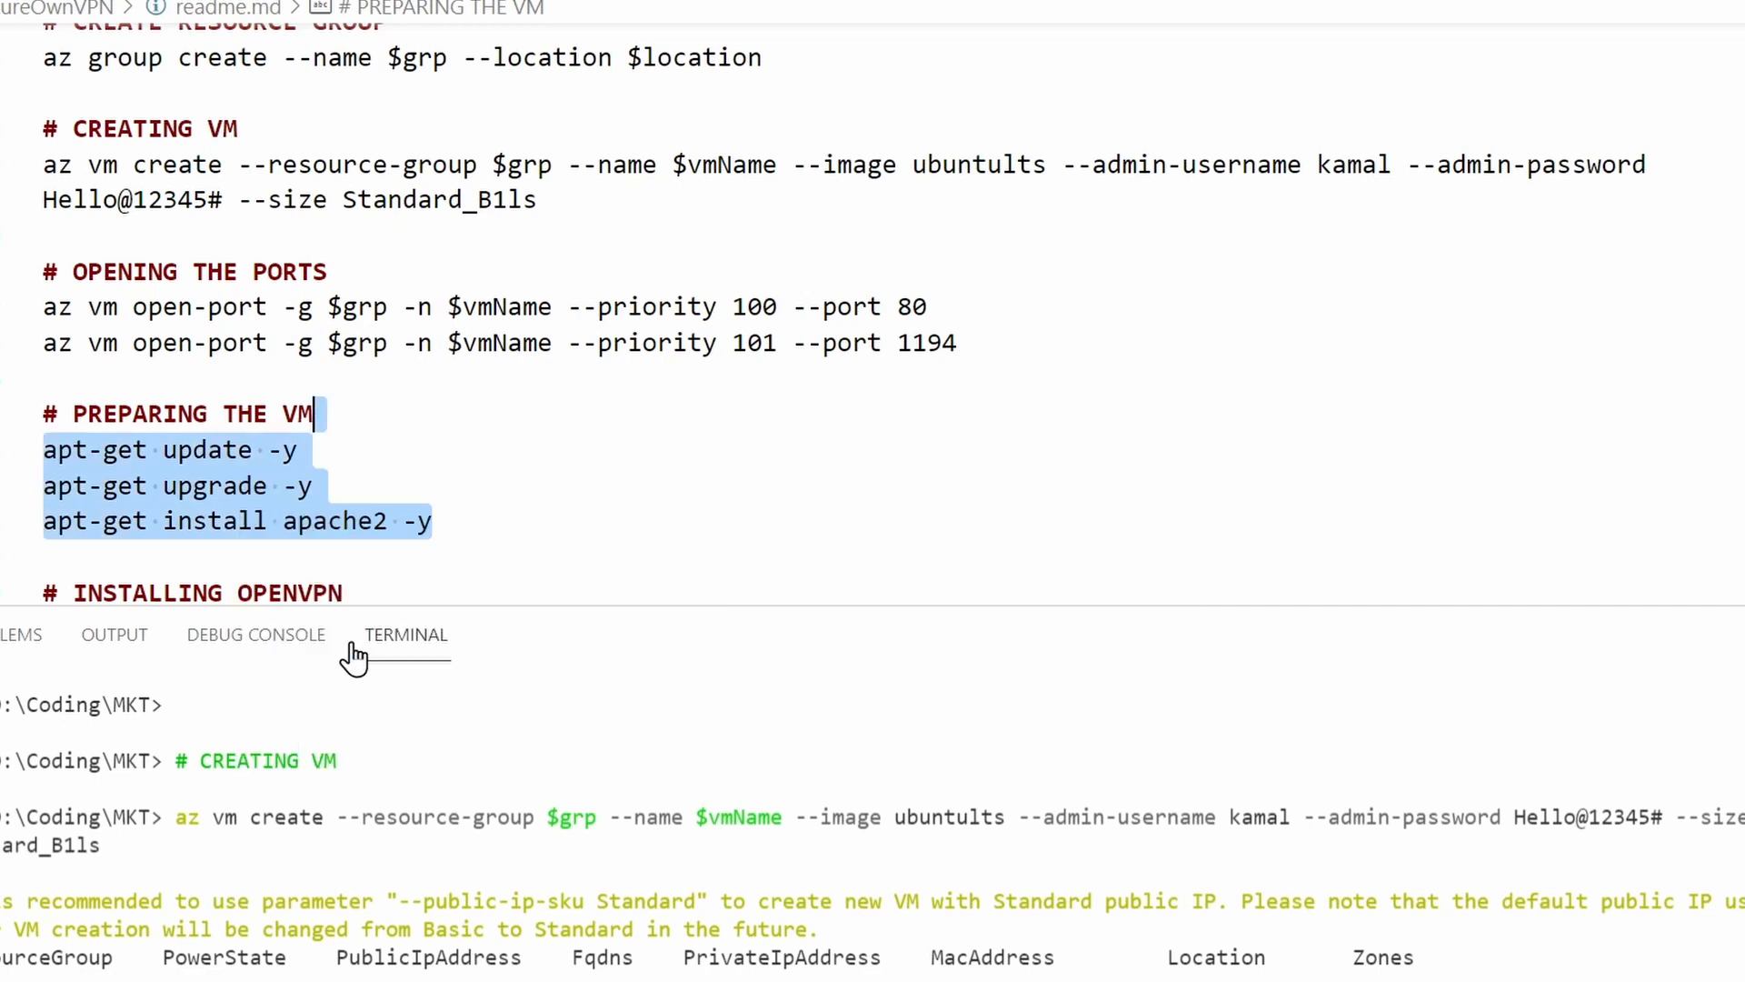
pyautogui.hotkey('alt', 'Tab')
pyautogui.rightClick(1032, 306)
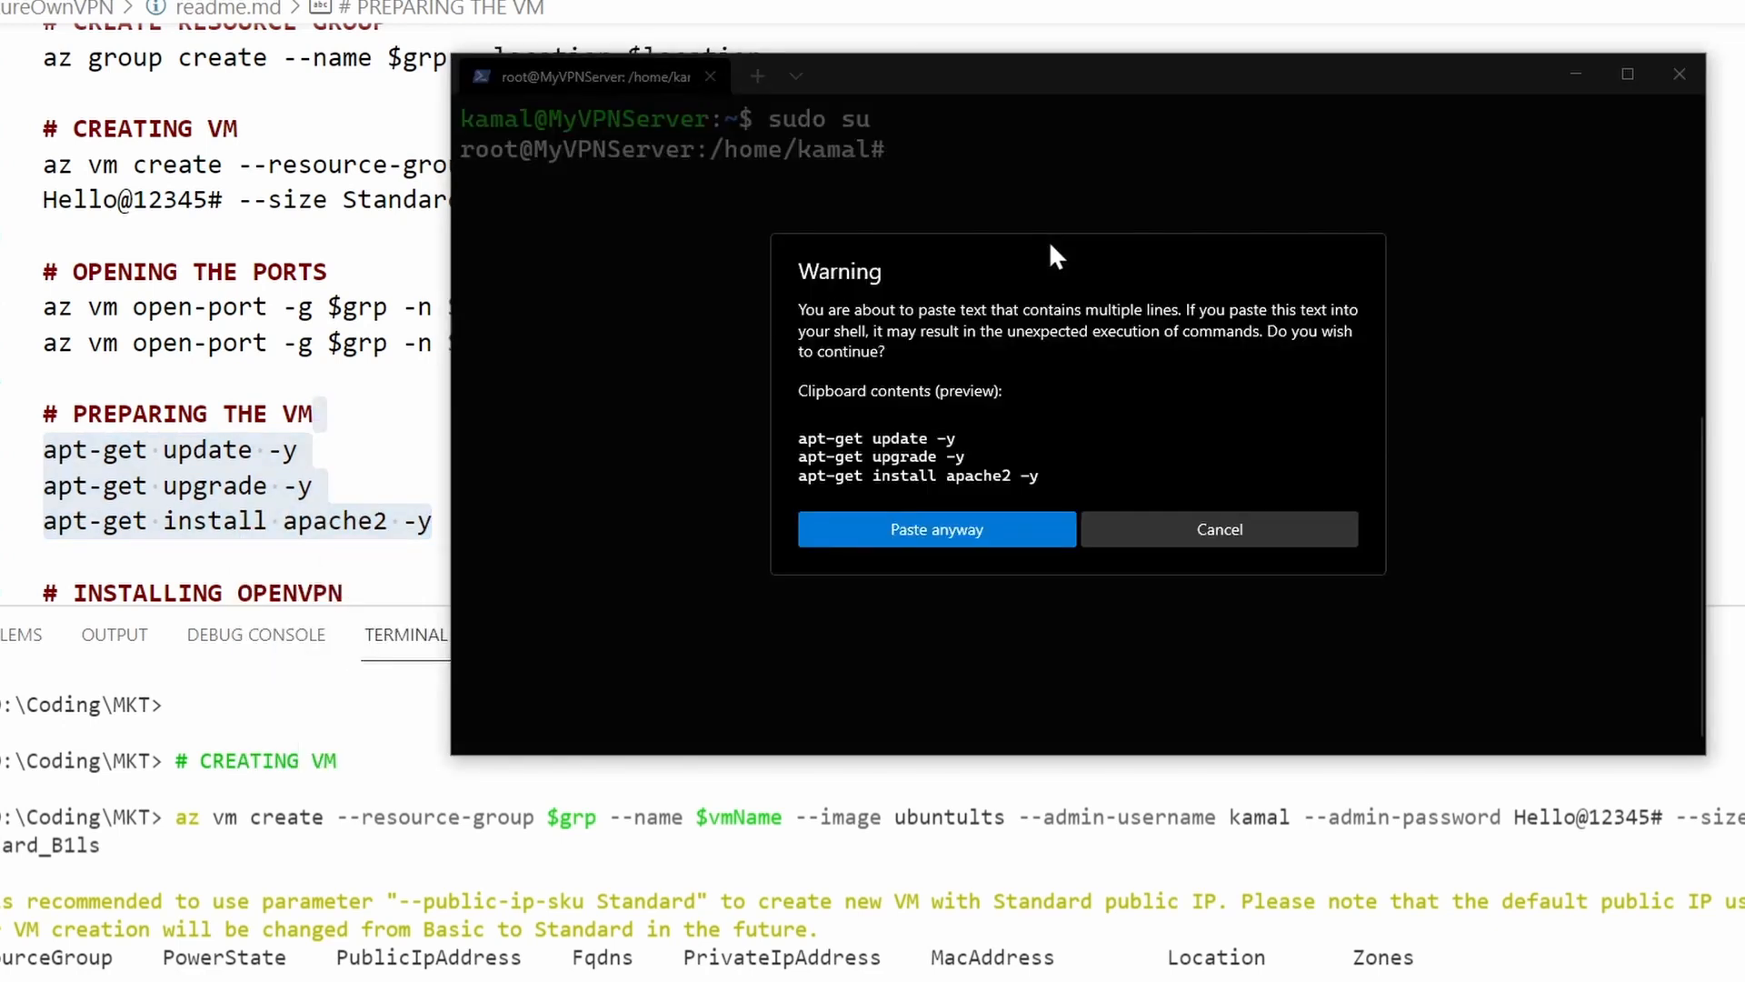
pyautogui.click(938, 529)
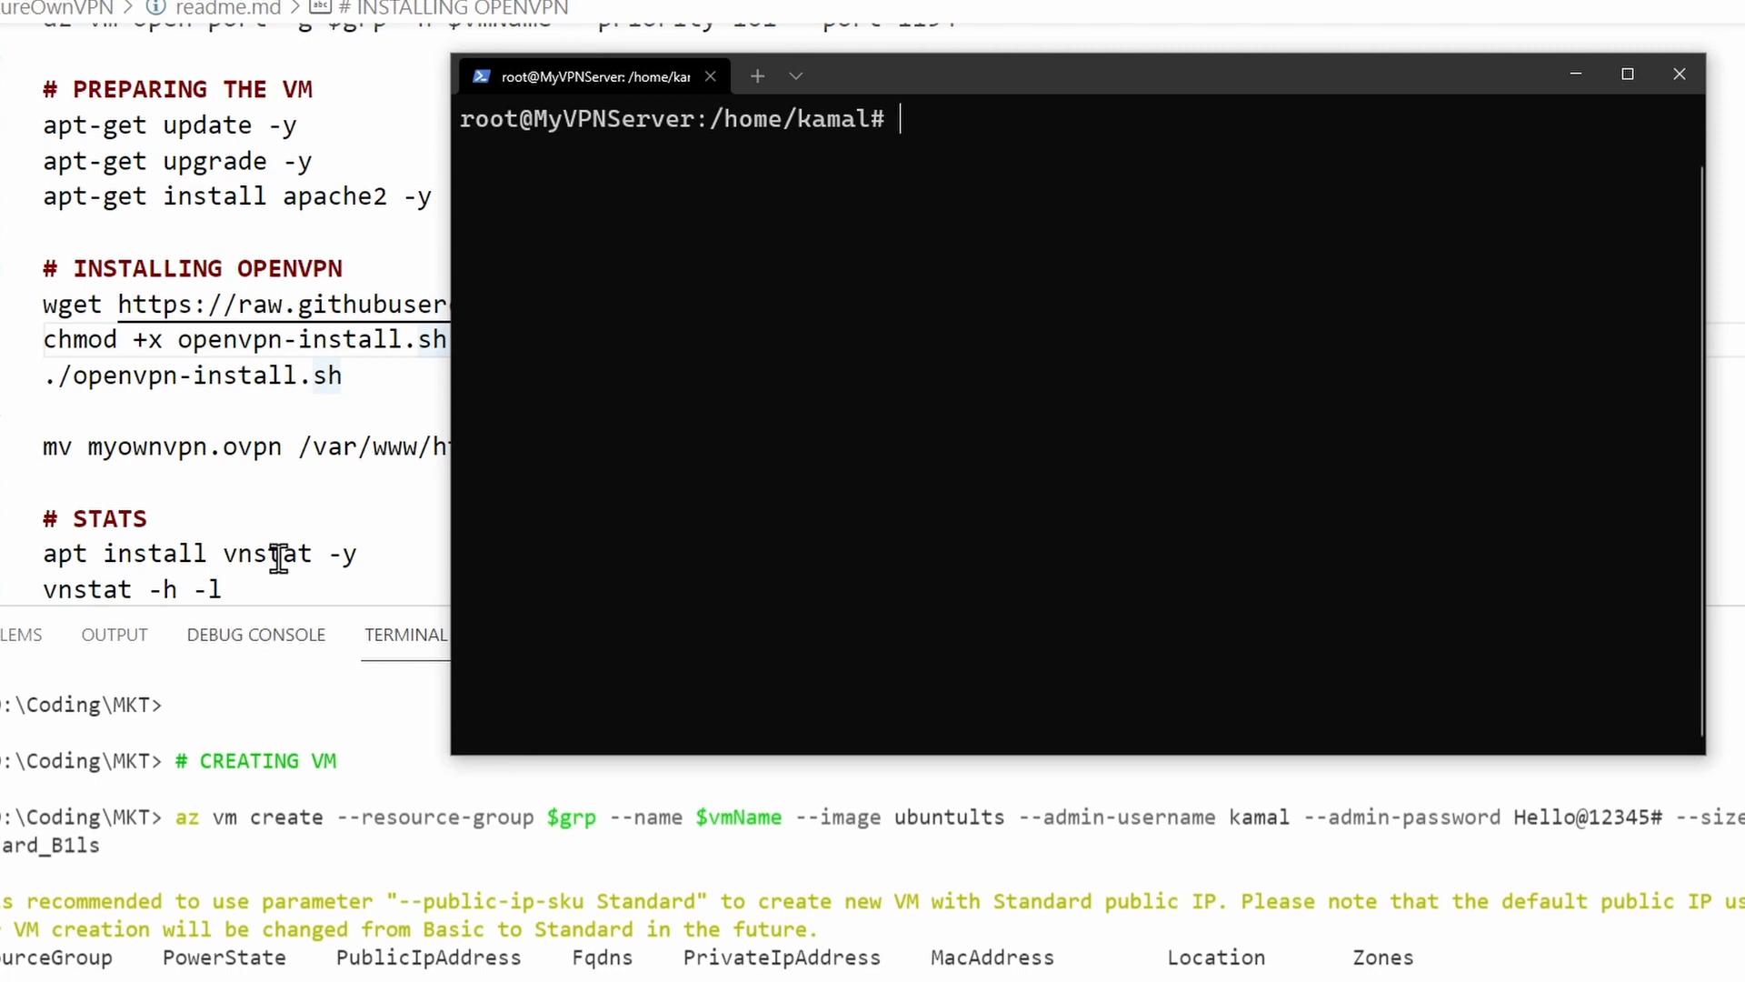
pyautogui.moveTo(165, 267); pyautogui.dragTo(284, 474)
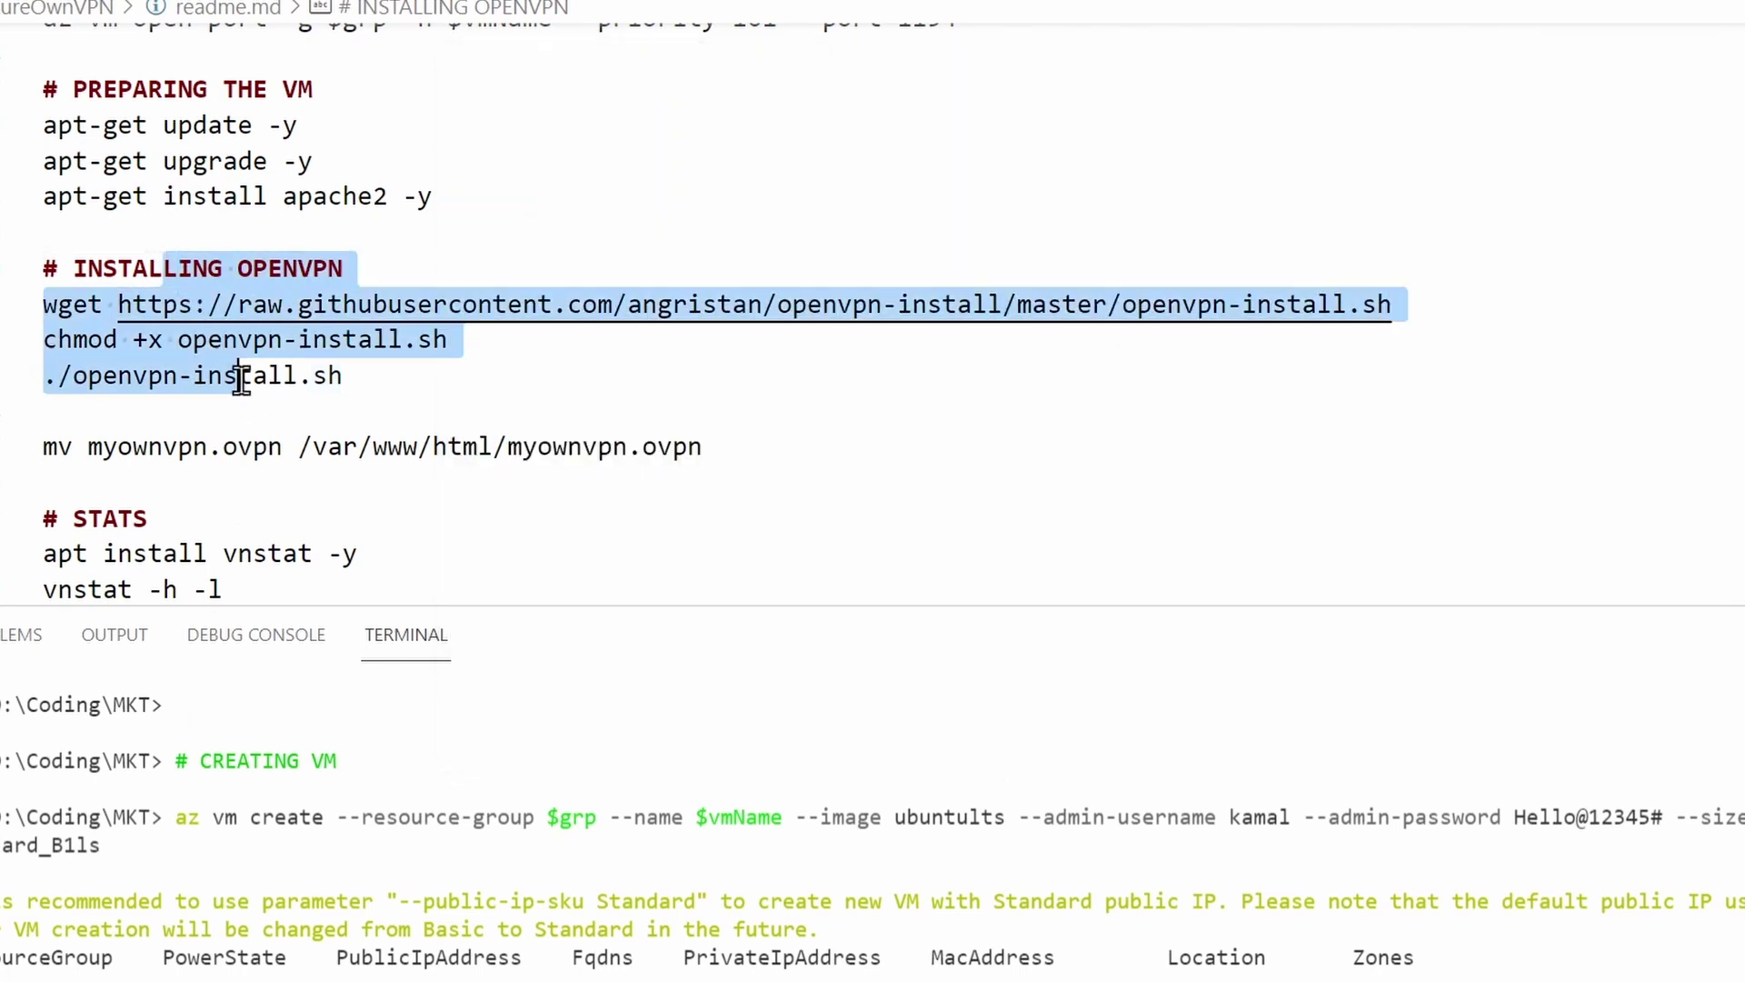
pyautogui.click(285, 474)
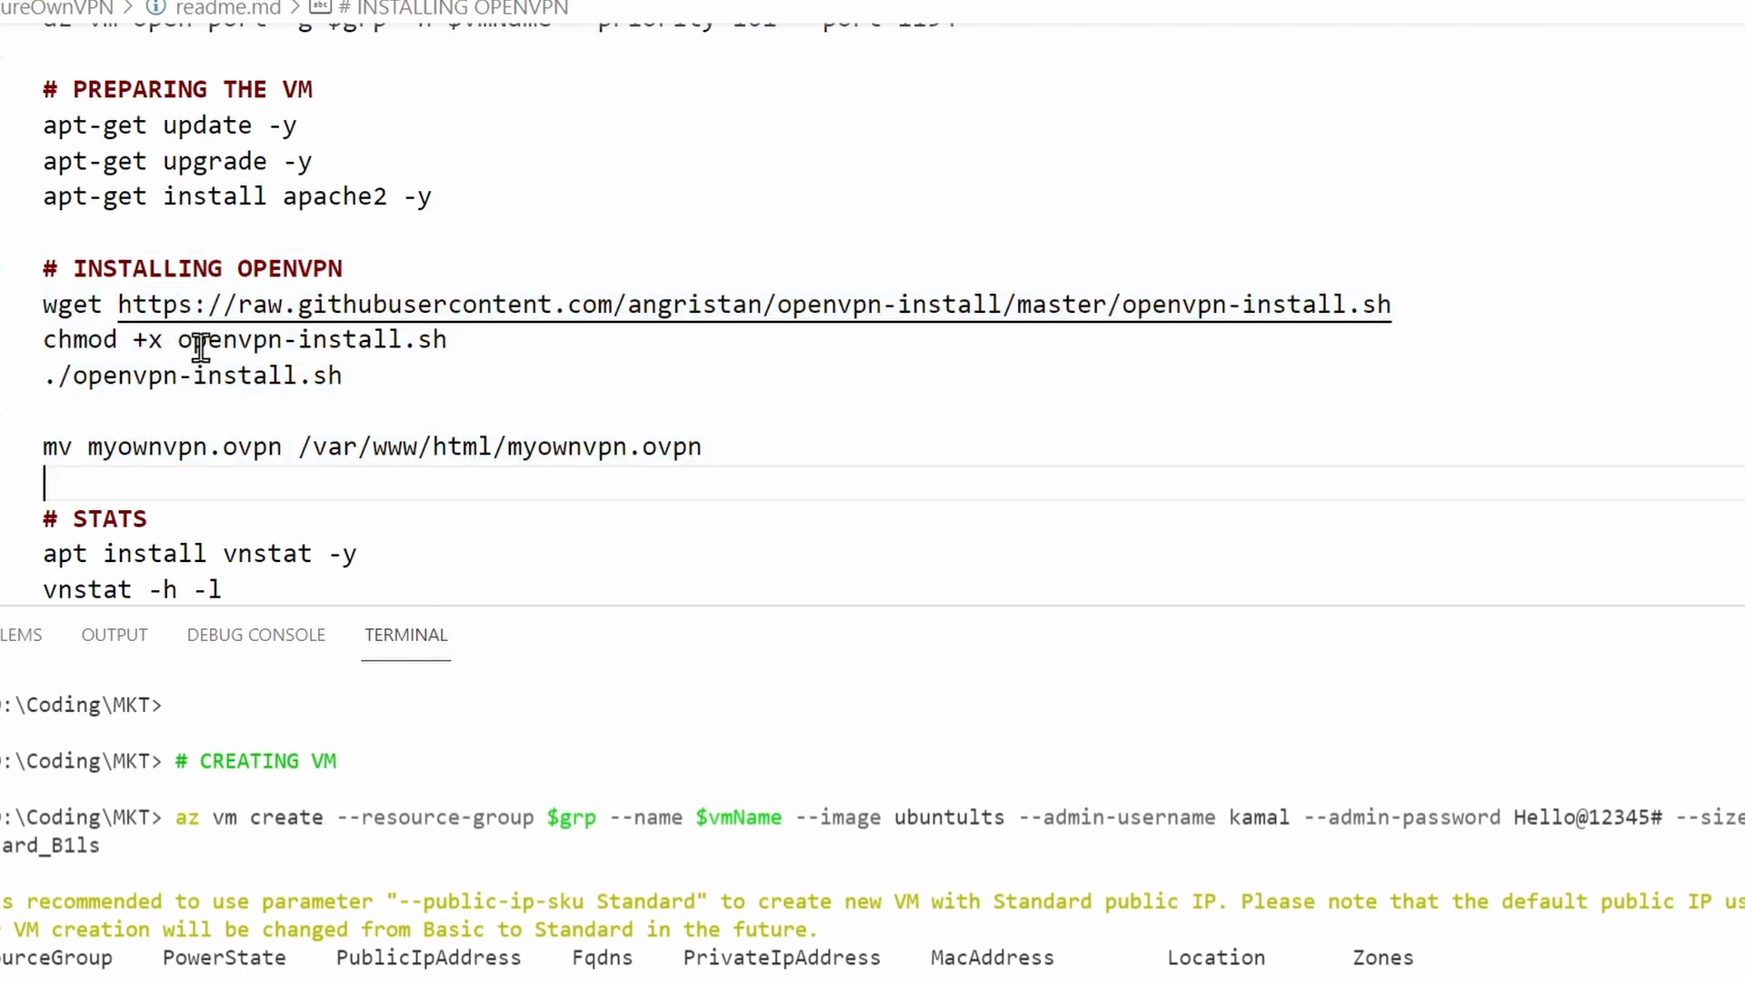
pyautogui.click(129, 302)
pyautogui.click(82, 348)
pyautogui.click(109, 374)
pyautogui.click(102, 448)
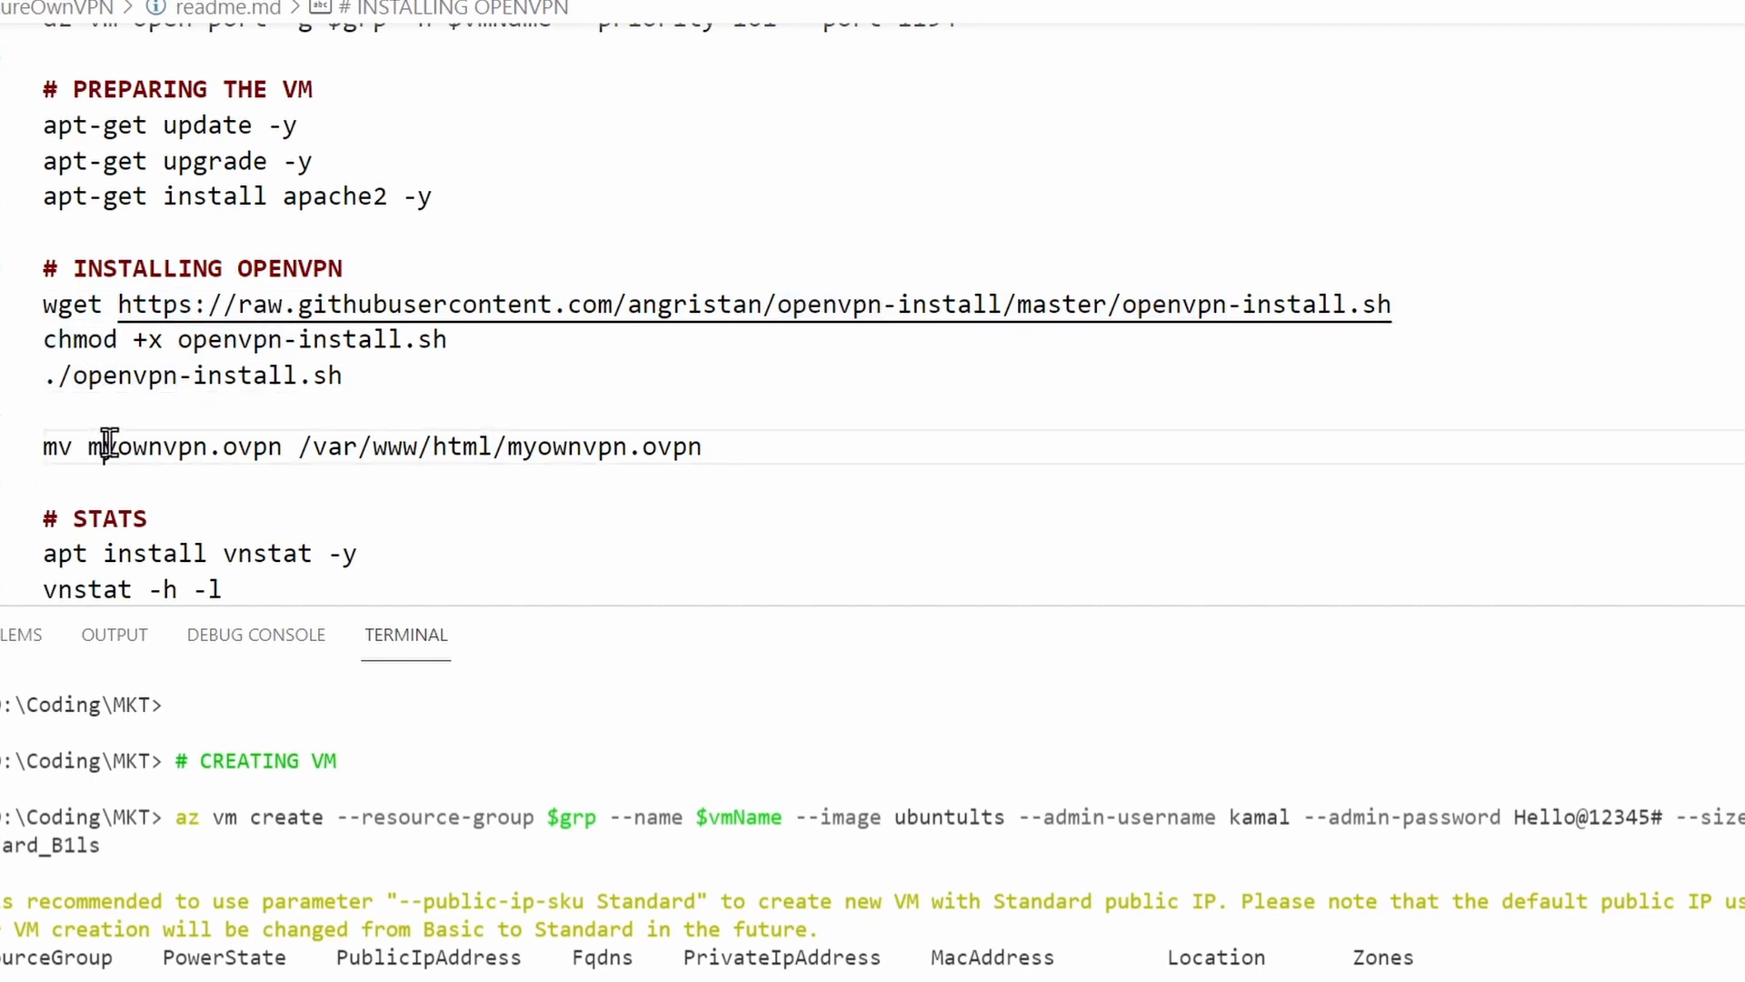
pyautogui.click(165, 482)
pyautogui.moveTo(58, 306); pyautogui.dragTo(1465, 313)
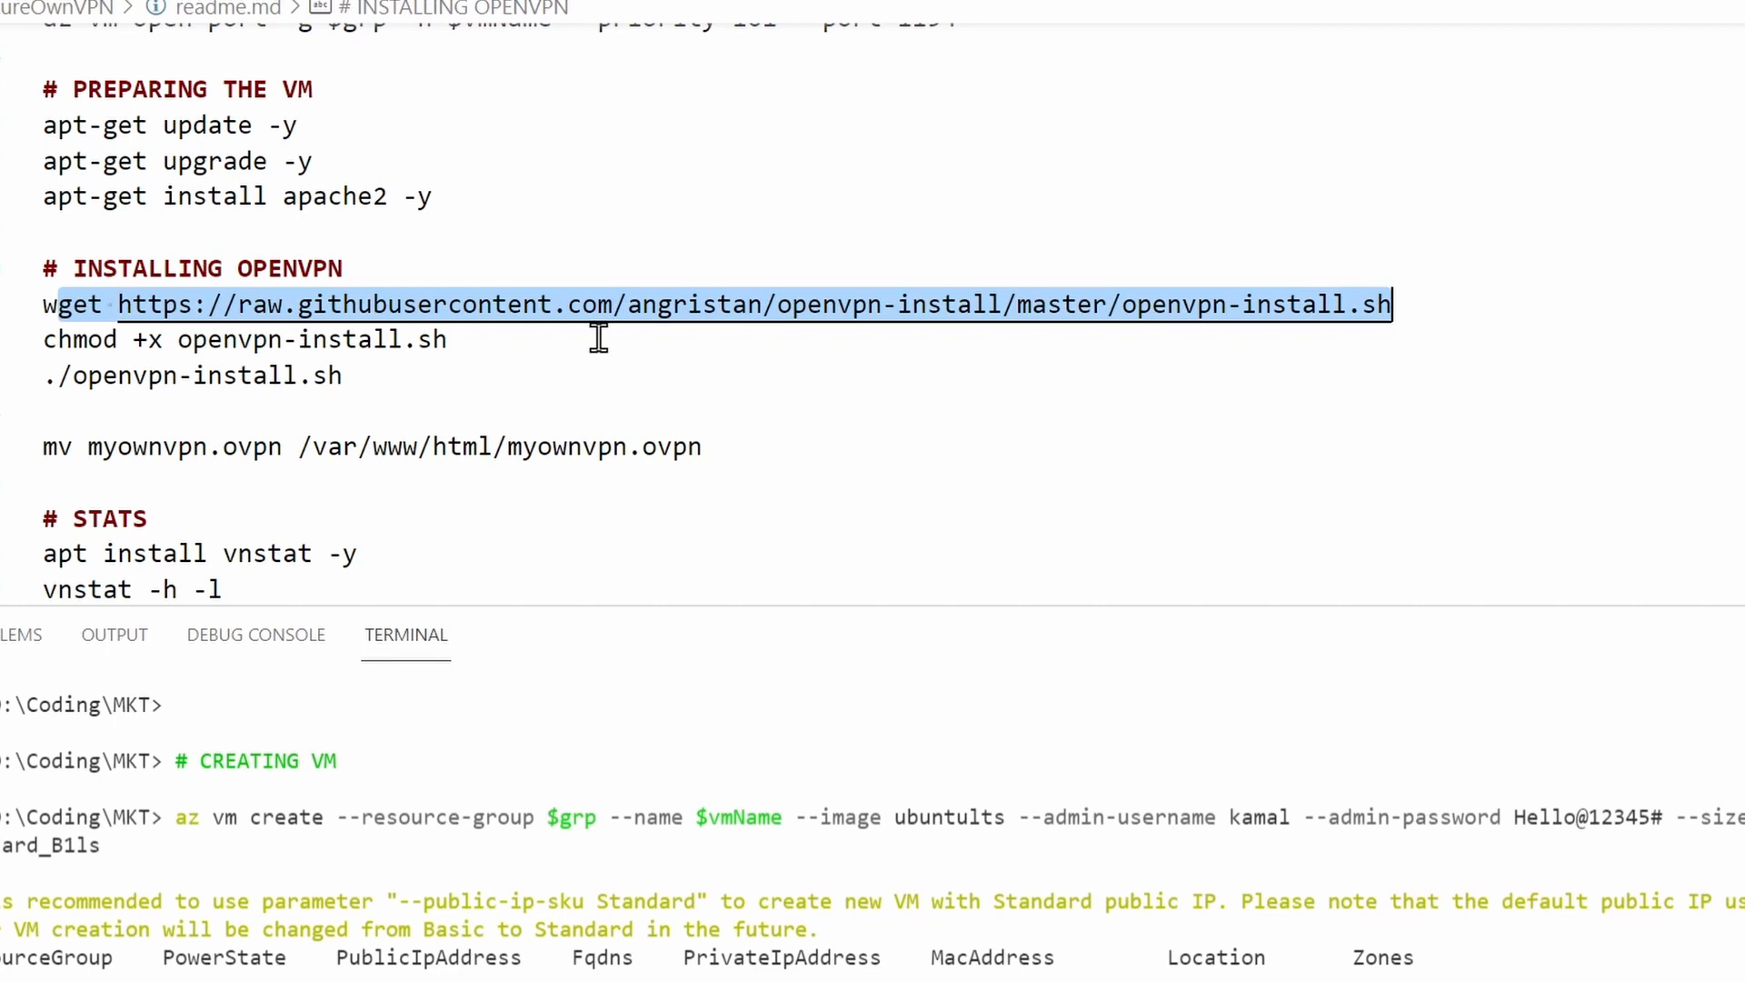
pyautogui.moveTo(450, 342); pyautogui.dragTo(43, 342)
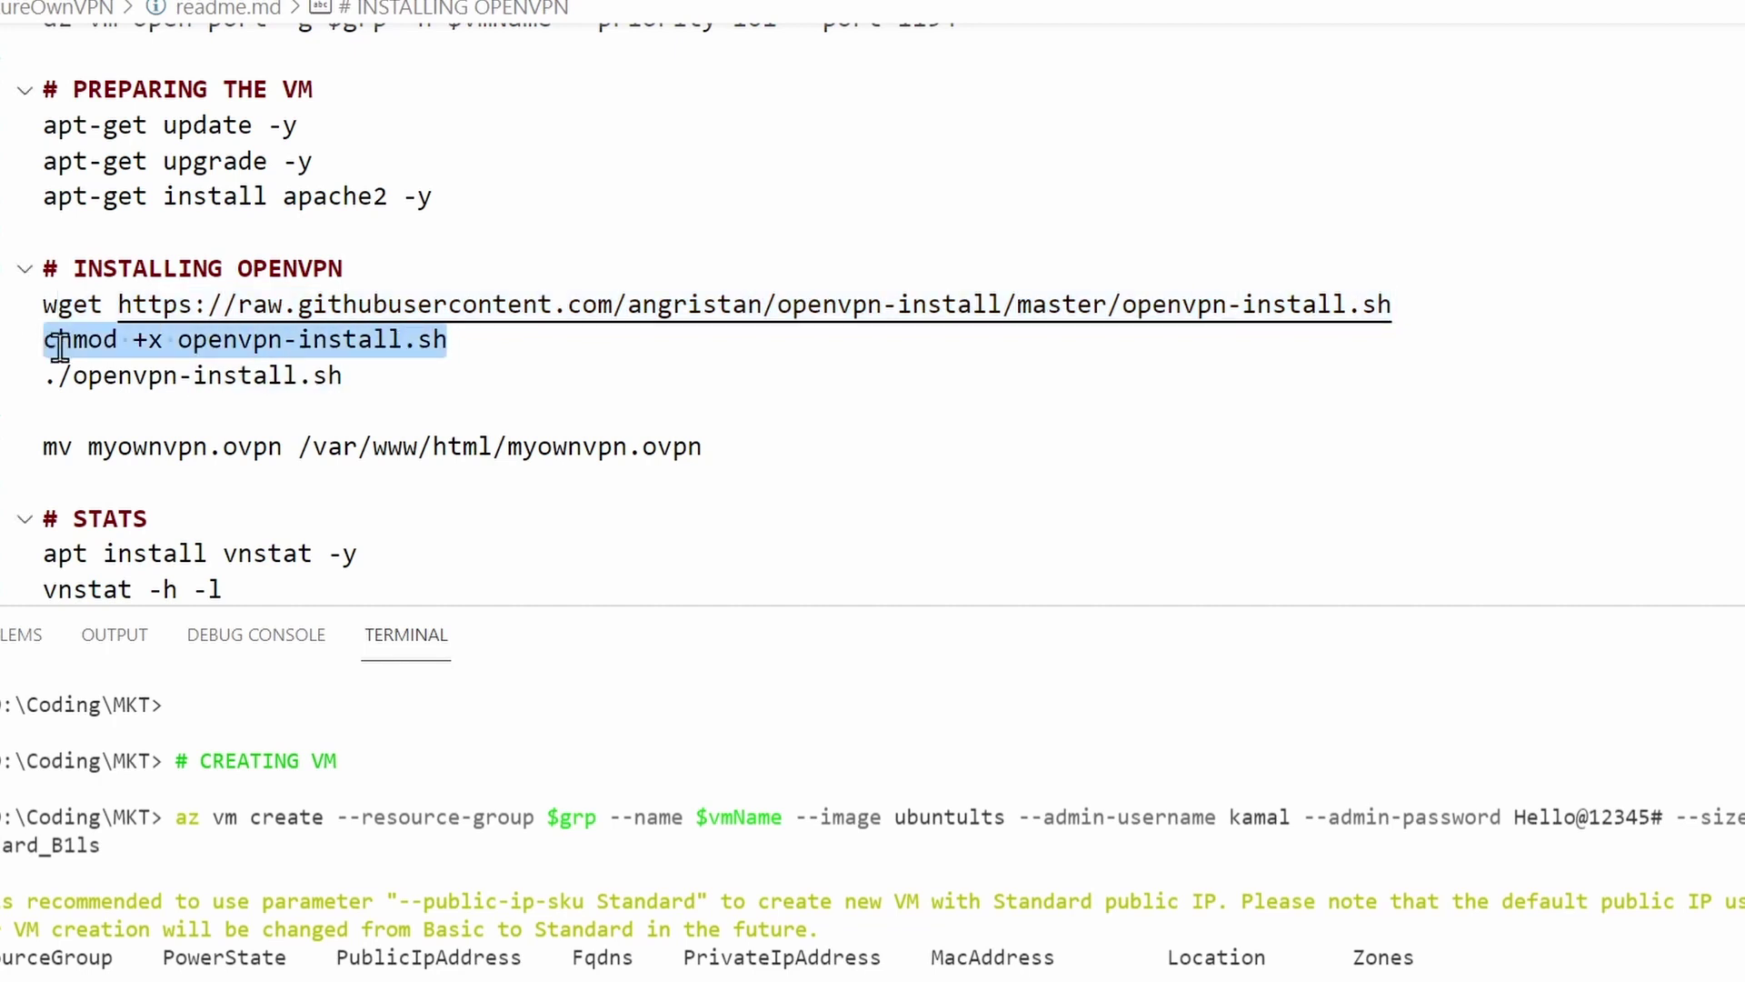
pyautogui.moveTo(347, 376); pyautogui.dragTo(11, 377)
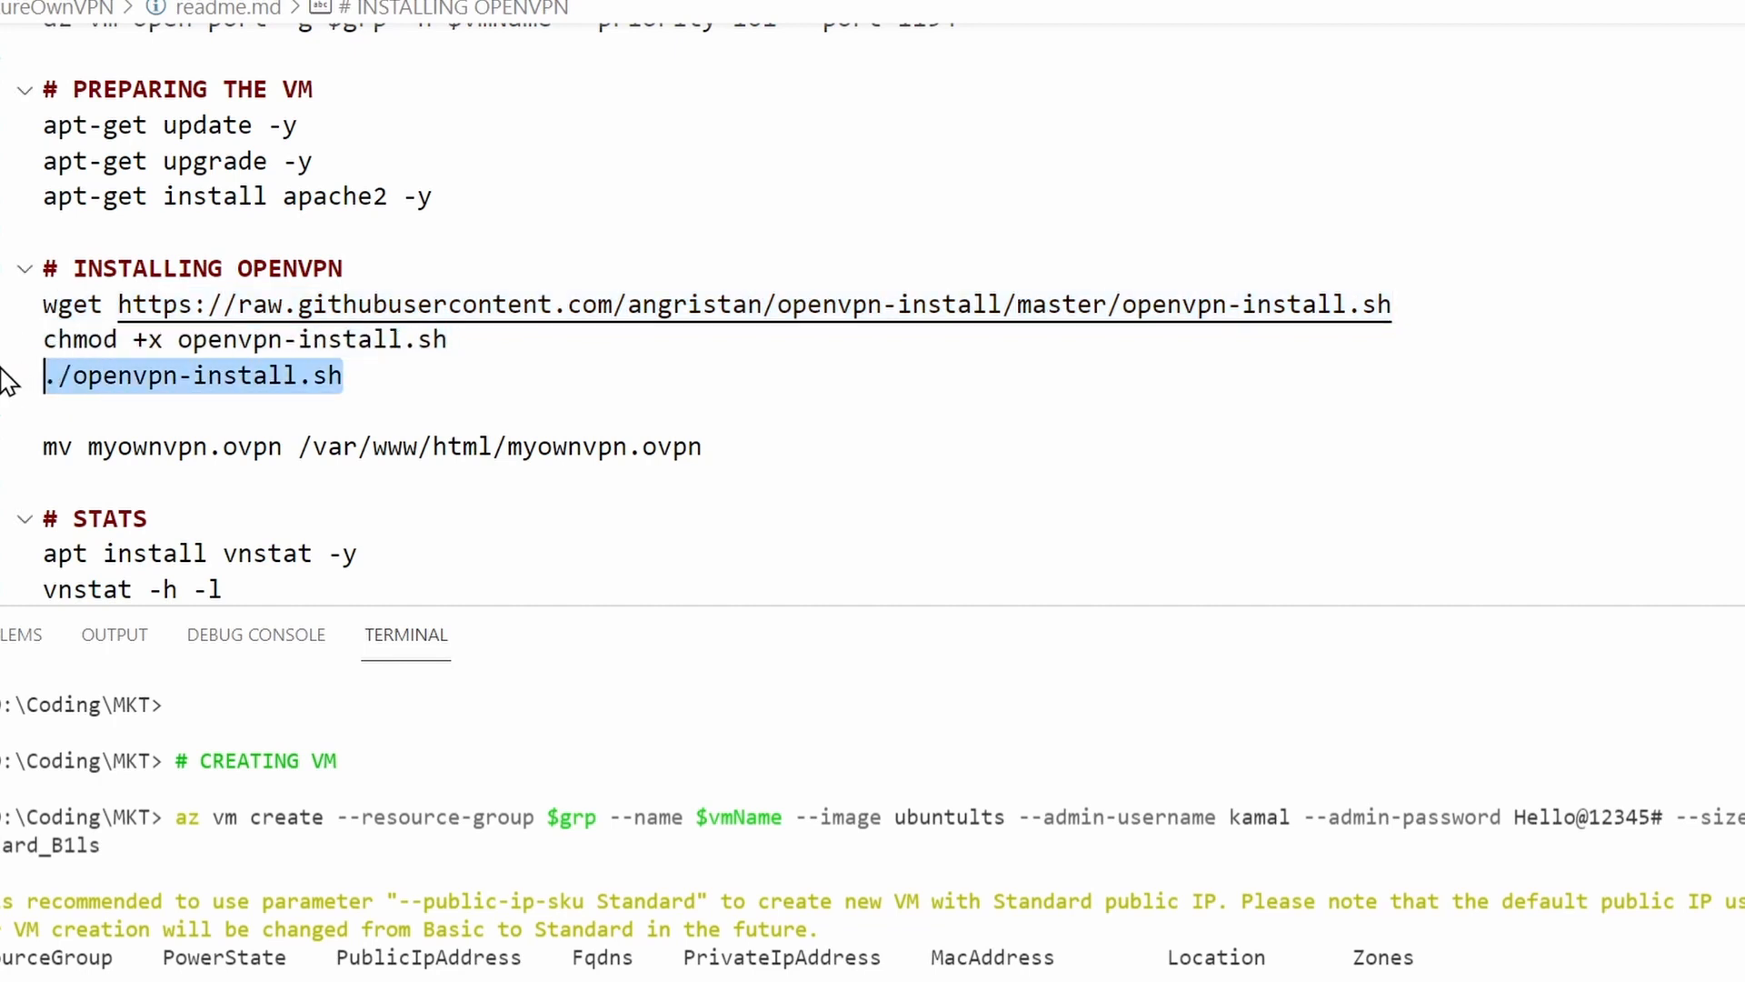
pyautogui.click(393, 410)
pyautogui.moveTo(346, 377); pyautogui.dragTo(42, 306)
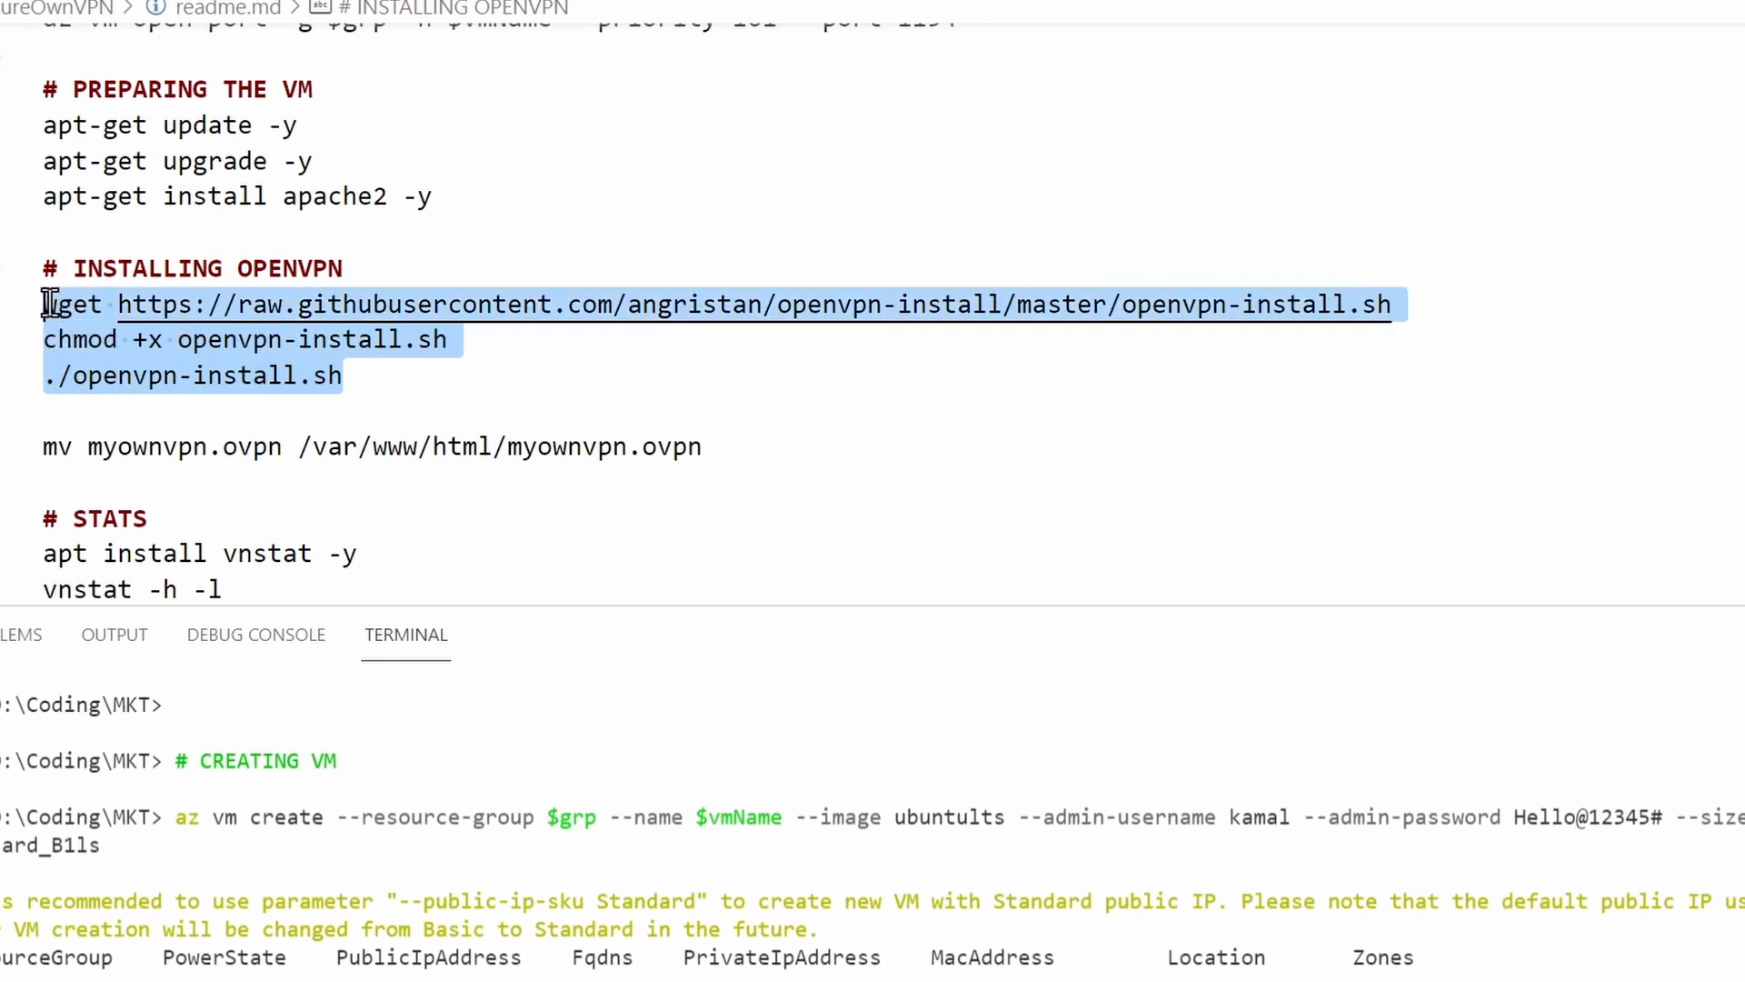
# Copy the three OpenVPN install commands from readme.md
pyautogui.hotkey('alt', 'Tab')
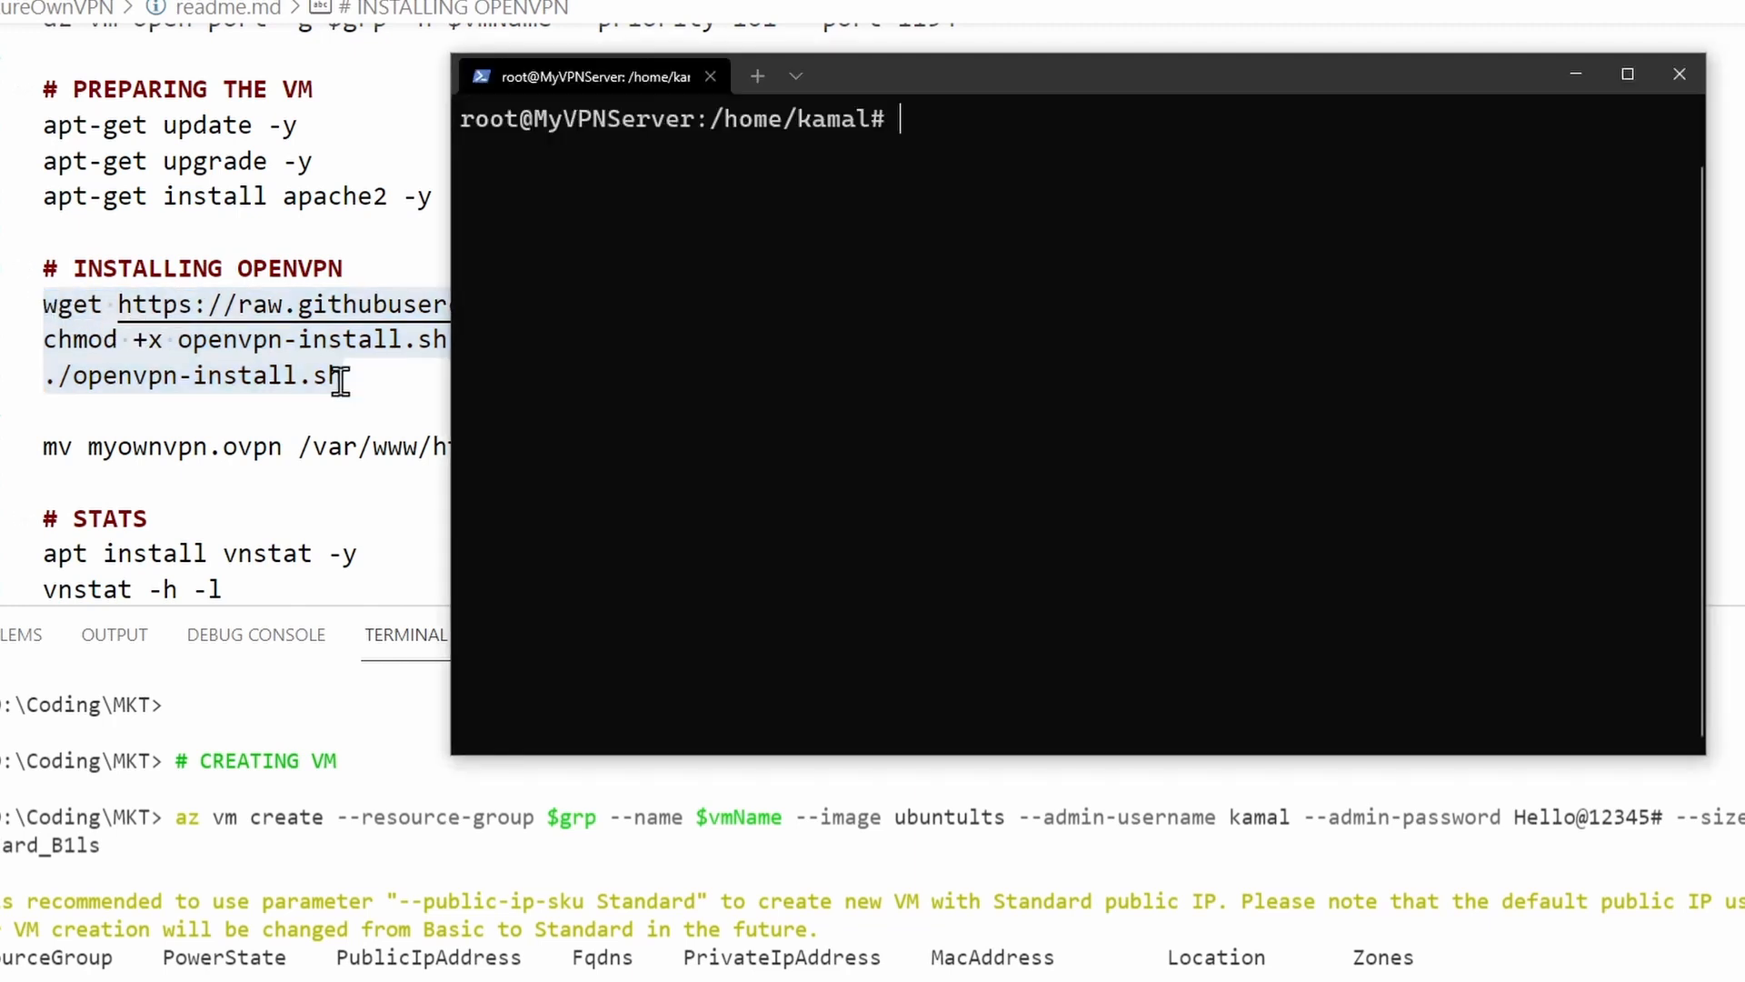
pyautogui.hotkey('alt', 'Tab')
pyautogui.click(383, 410)
pyautogui.moveTo(346, 376); pyautogui.dragTo(43, 306)
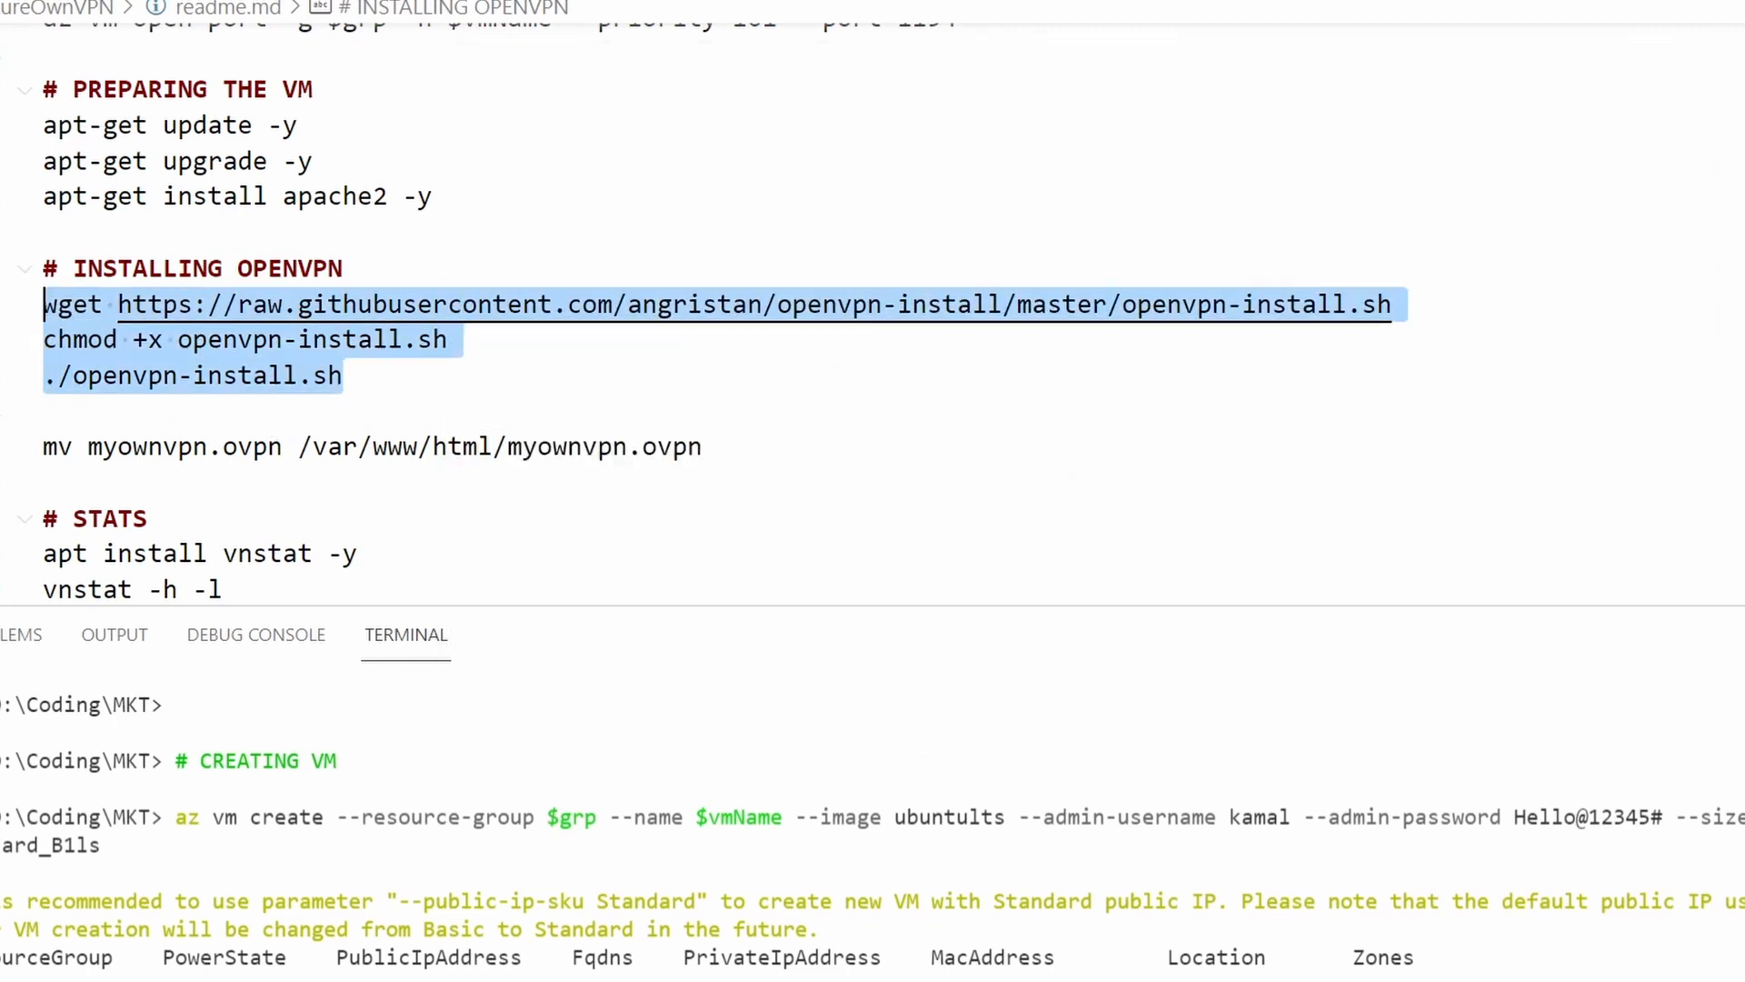
pyautogui.hotkey('ctrl', 'c')
# Paste the install commands into the server shell, confirming the multi-line paste
pyautogui.hotkey('alt', 'Tab')
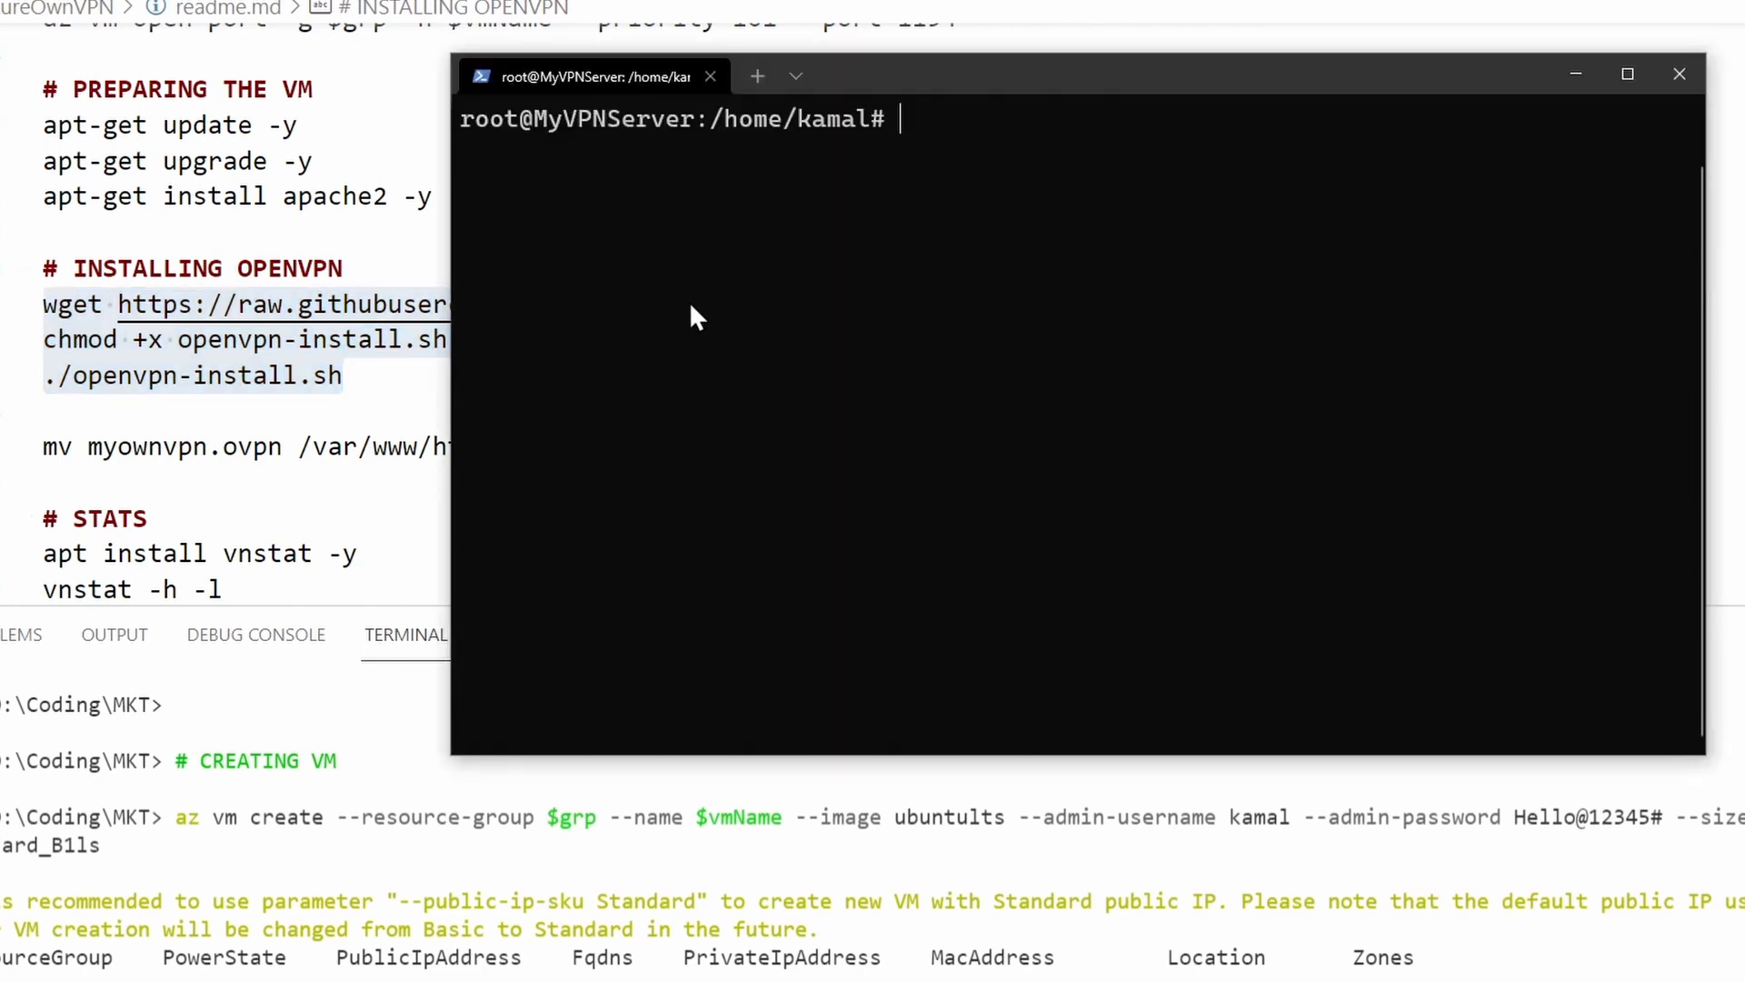
pyautogui.rightClick(701, 268)
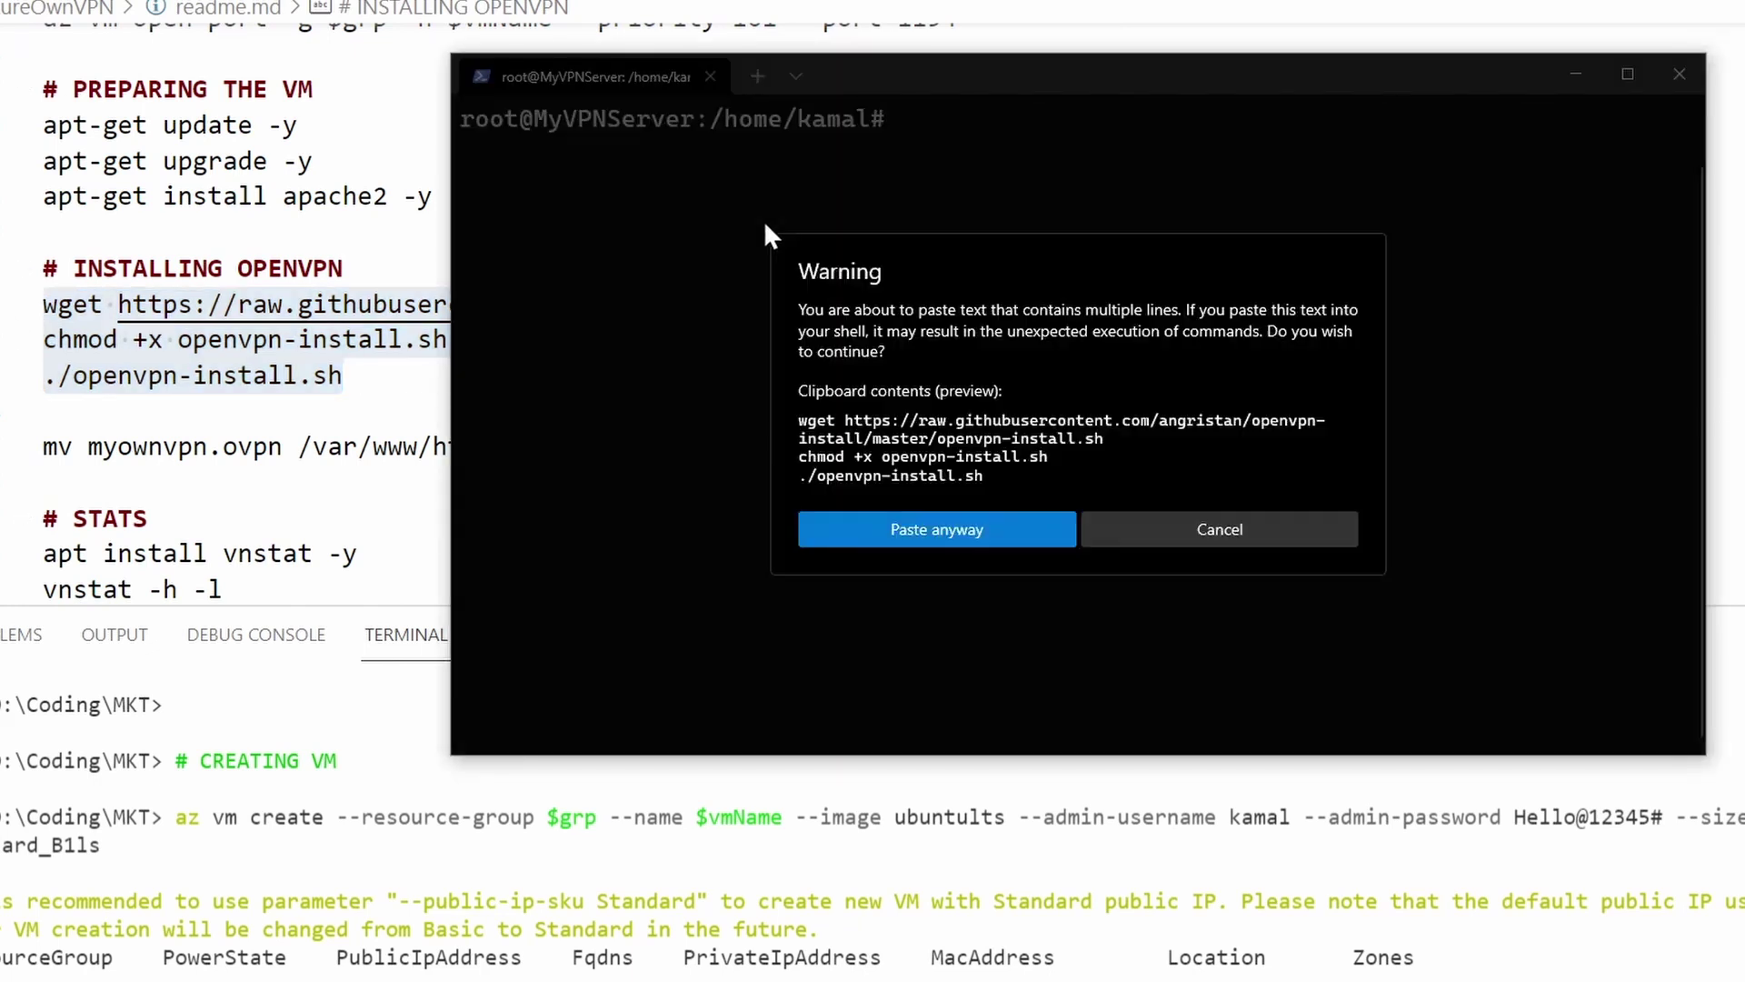
pyautogui.click(916, 534)
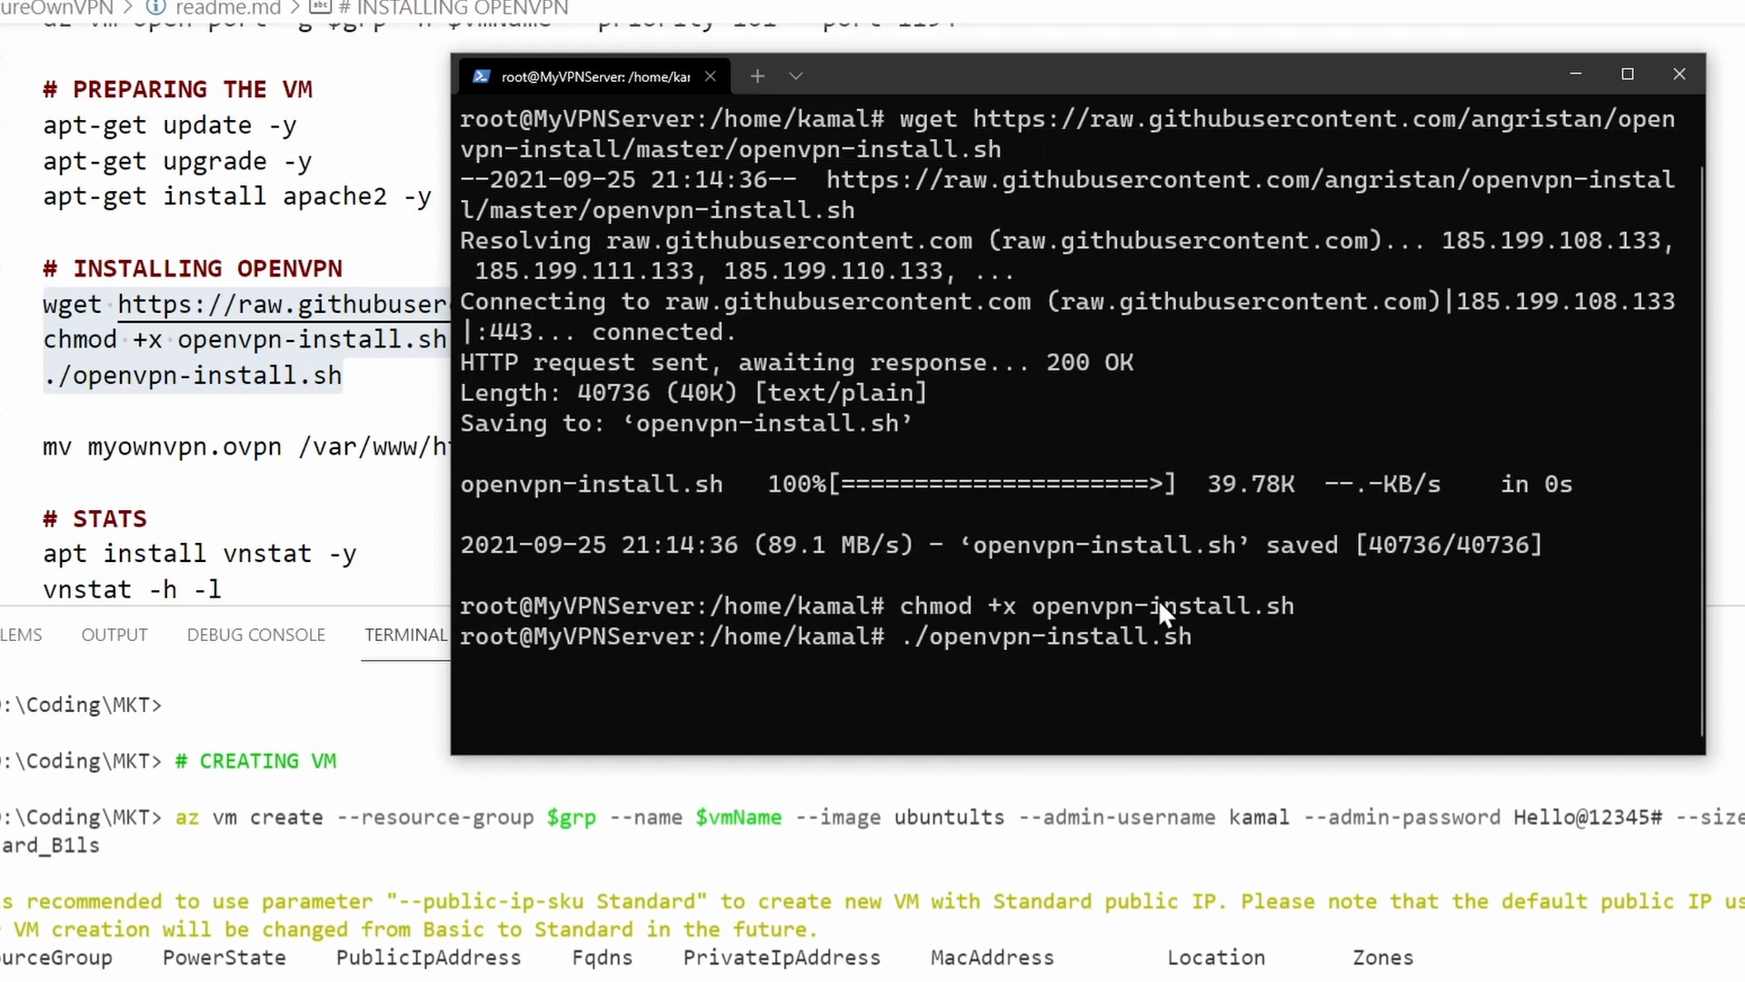
# Run the installer, accepting 10.0.0.4 listening address, public IP 104.43.10.35 and no IPv6
pyautogui.press('Return')
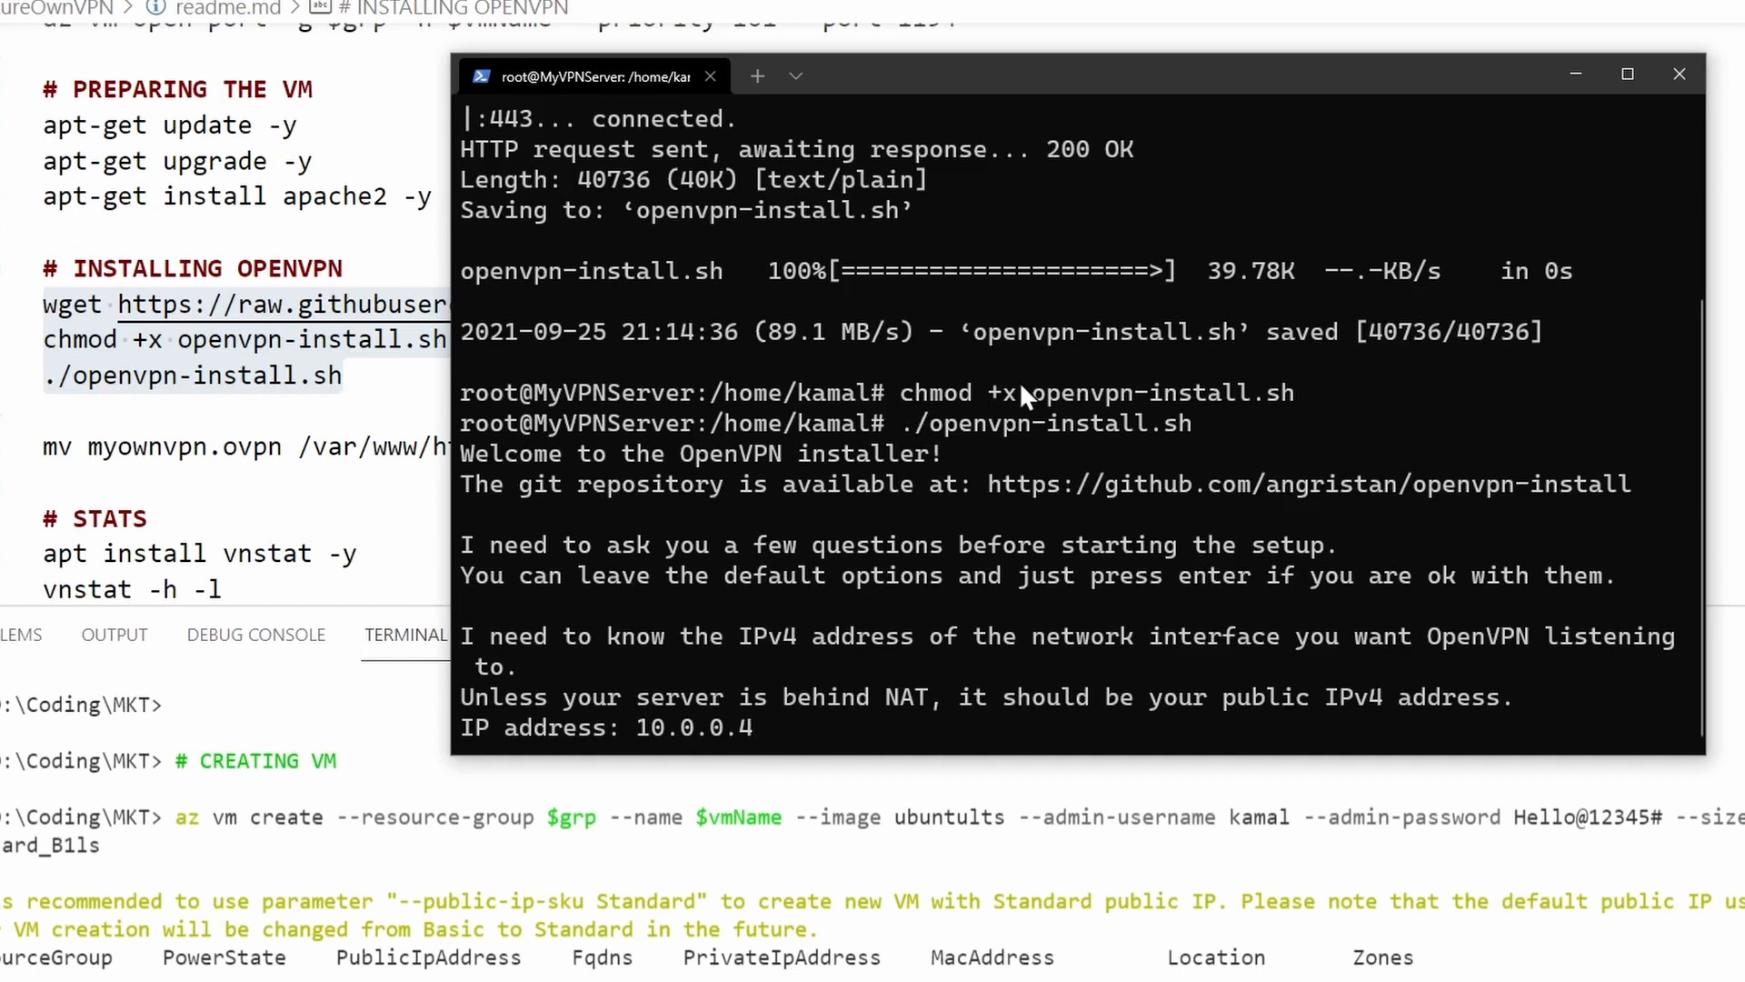
pyautogui.press('Return')
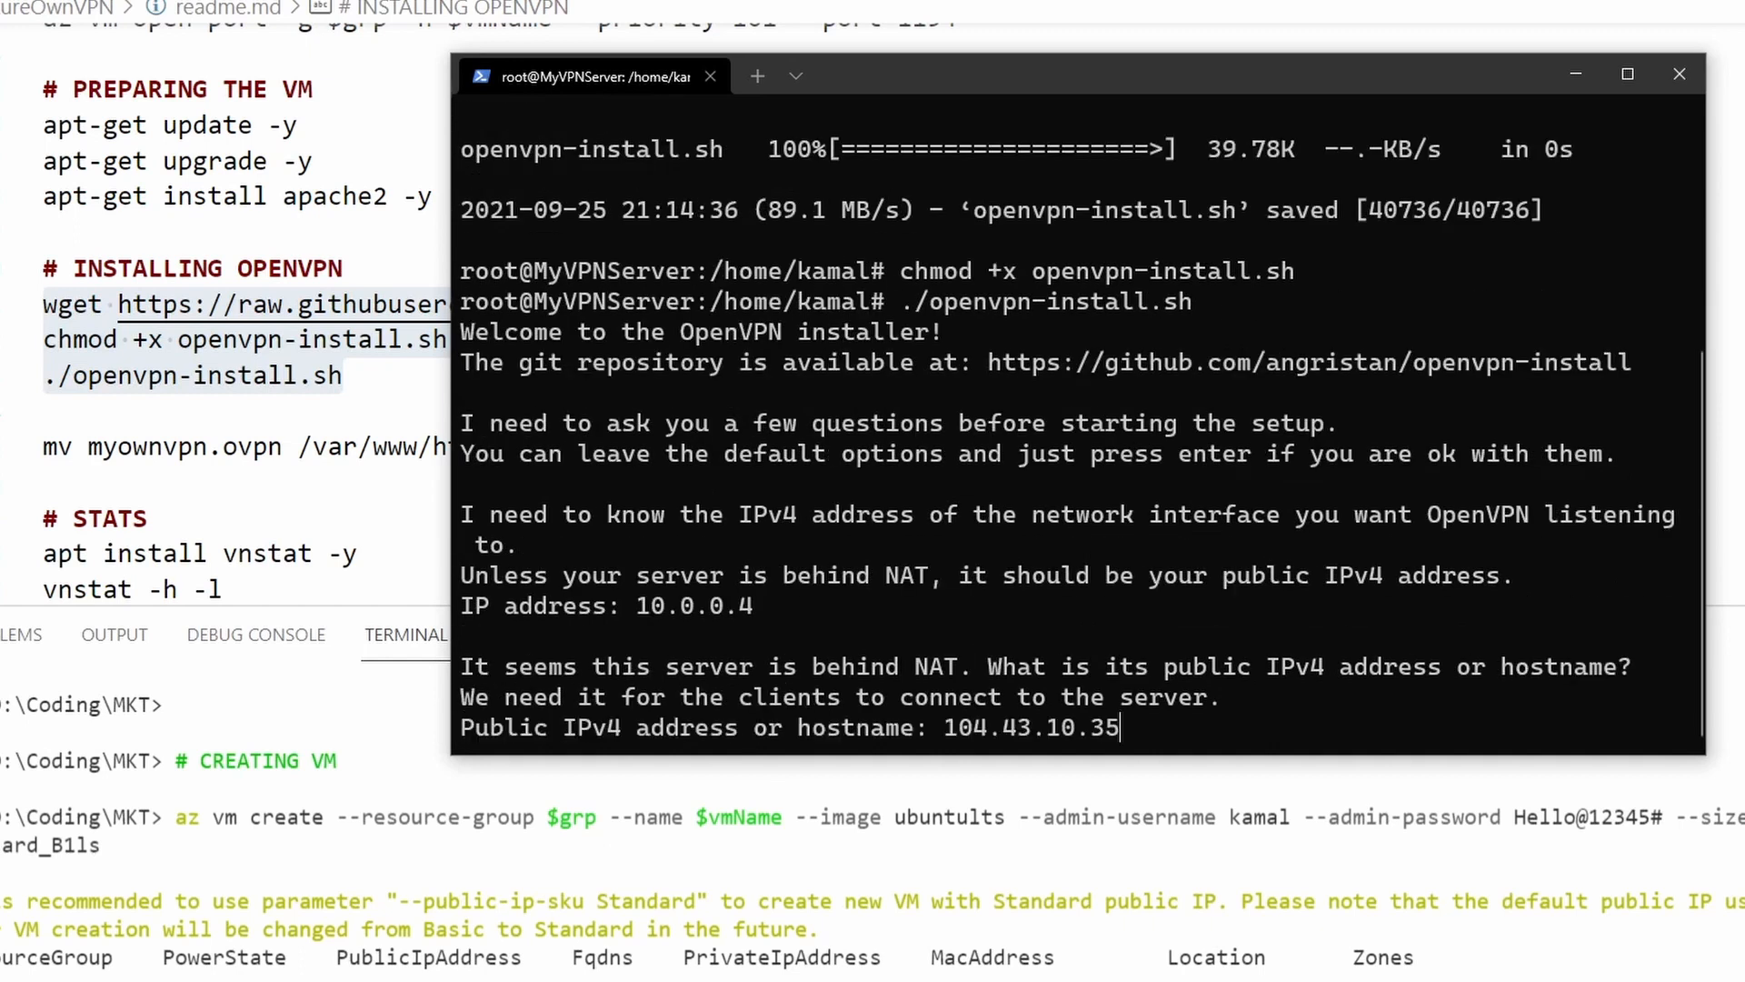
pyautogui.press('Return')
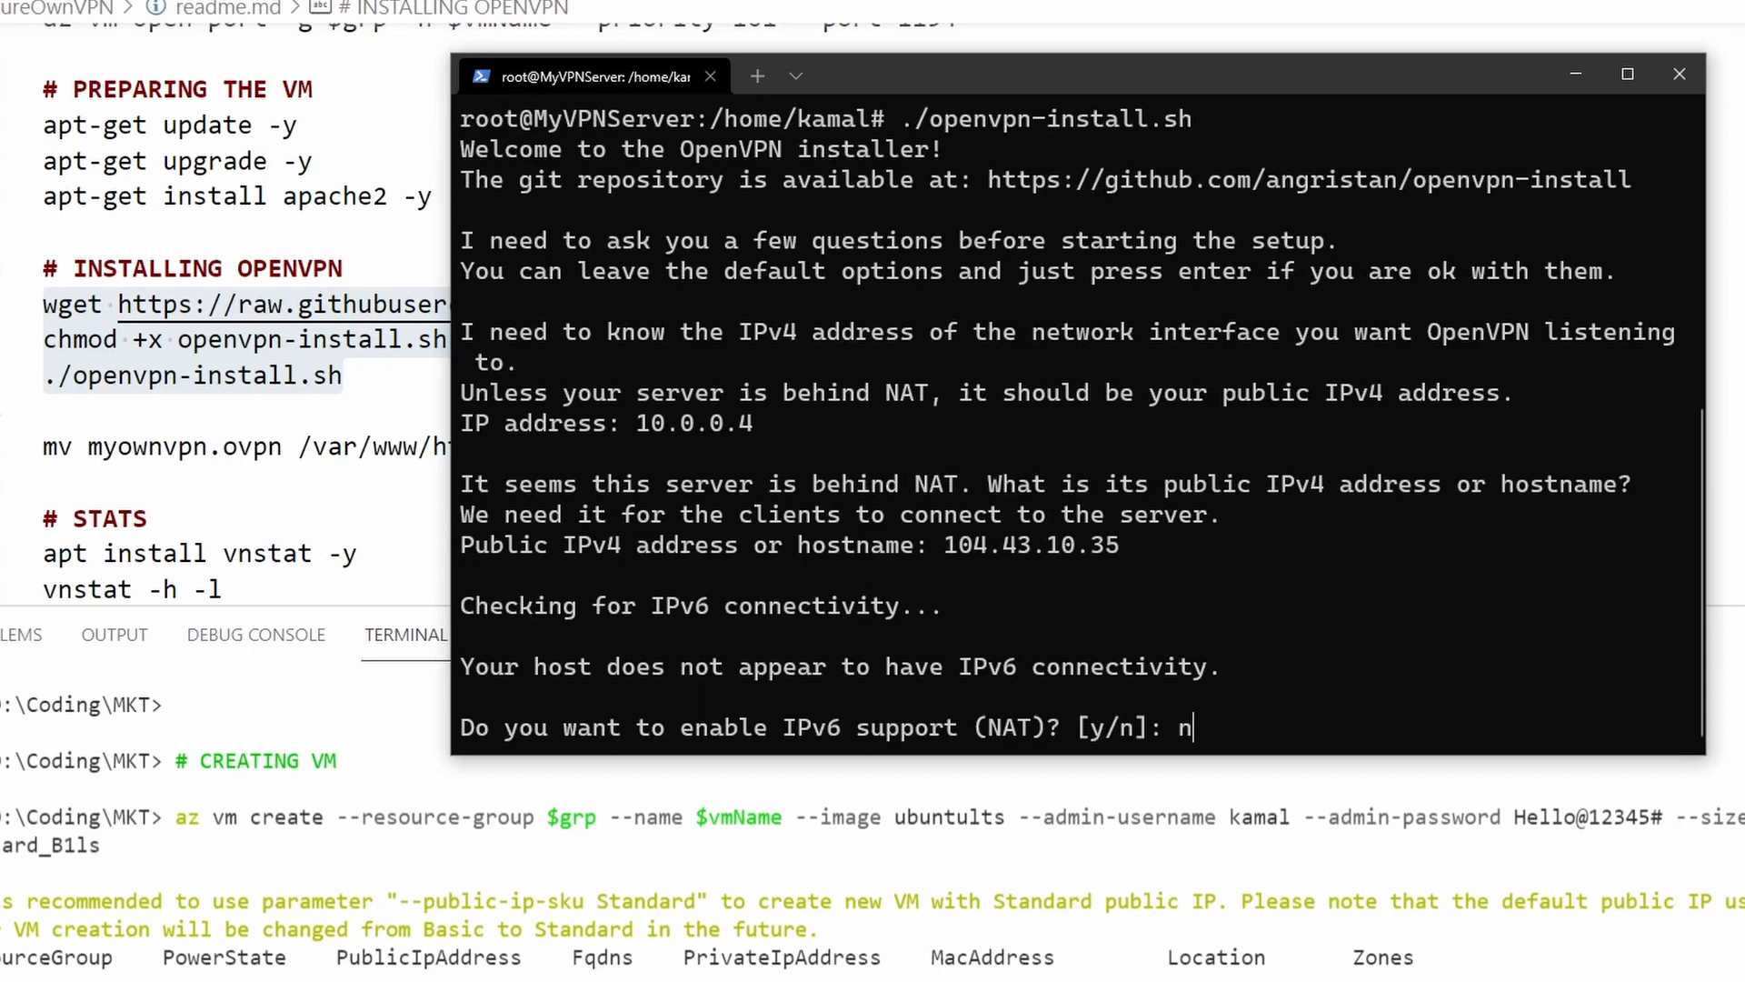
pyautogui.press('Return')
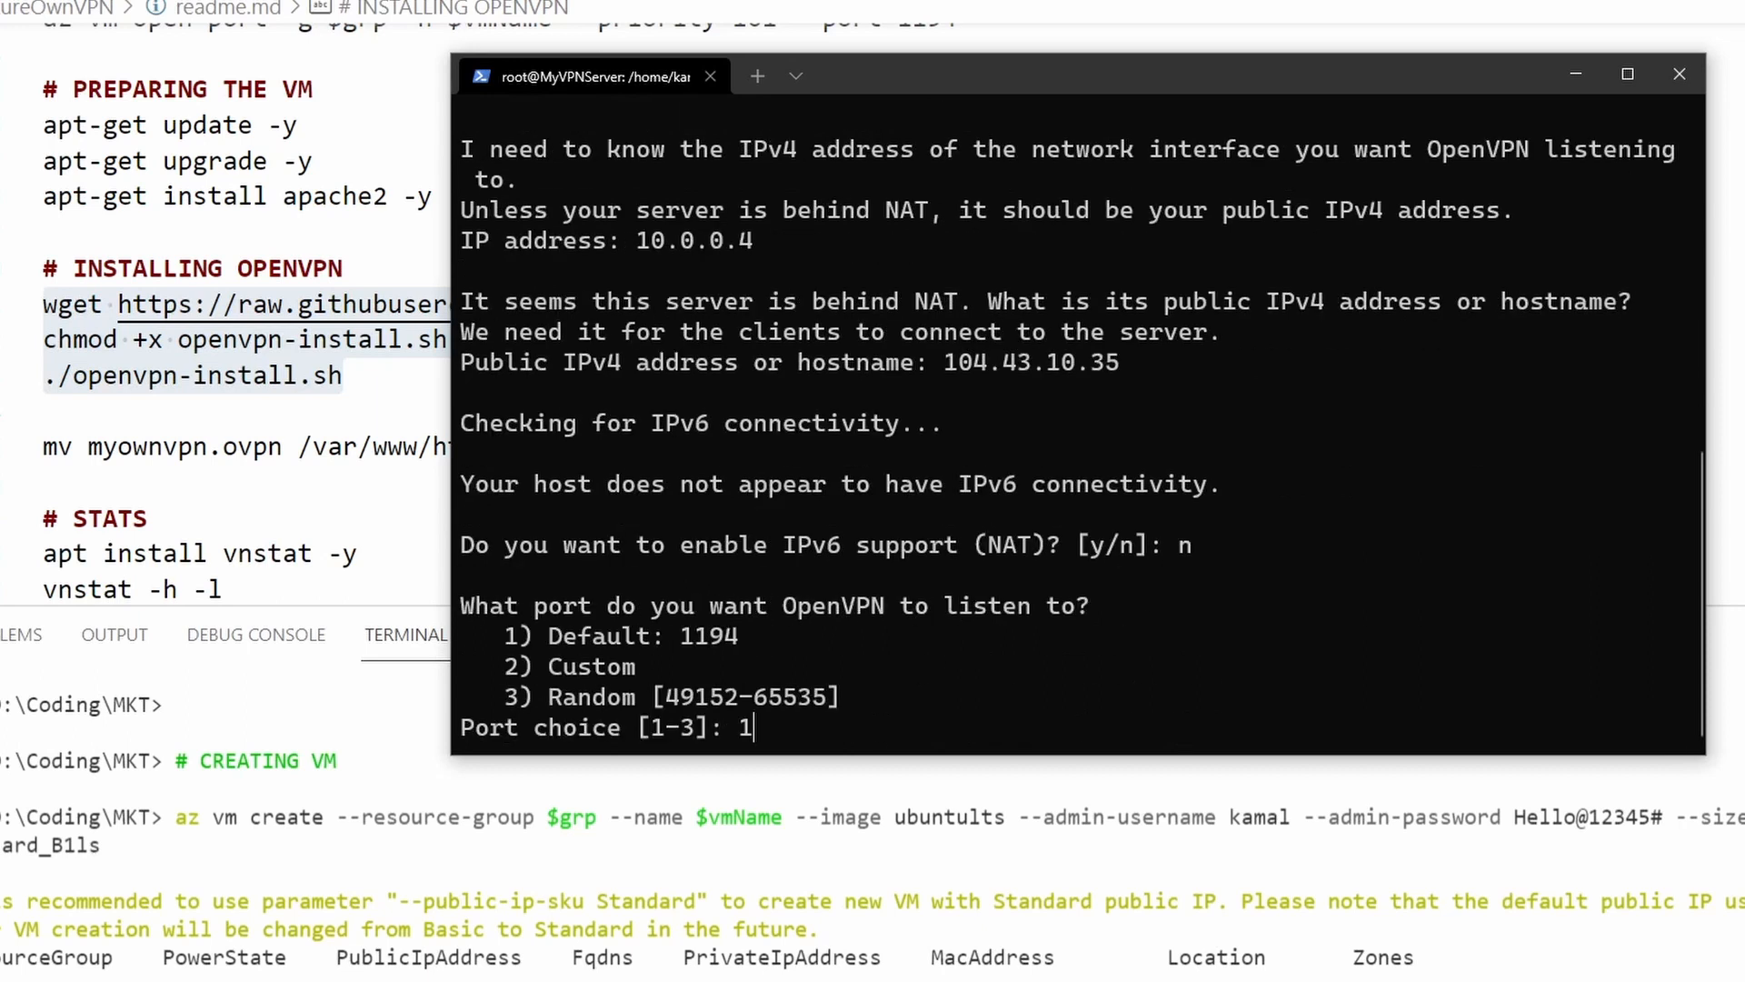
# Accept port 1194, UDP, AdGuard DNS, no compression and default encryption, then start installation
pyautogui.press('Return')
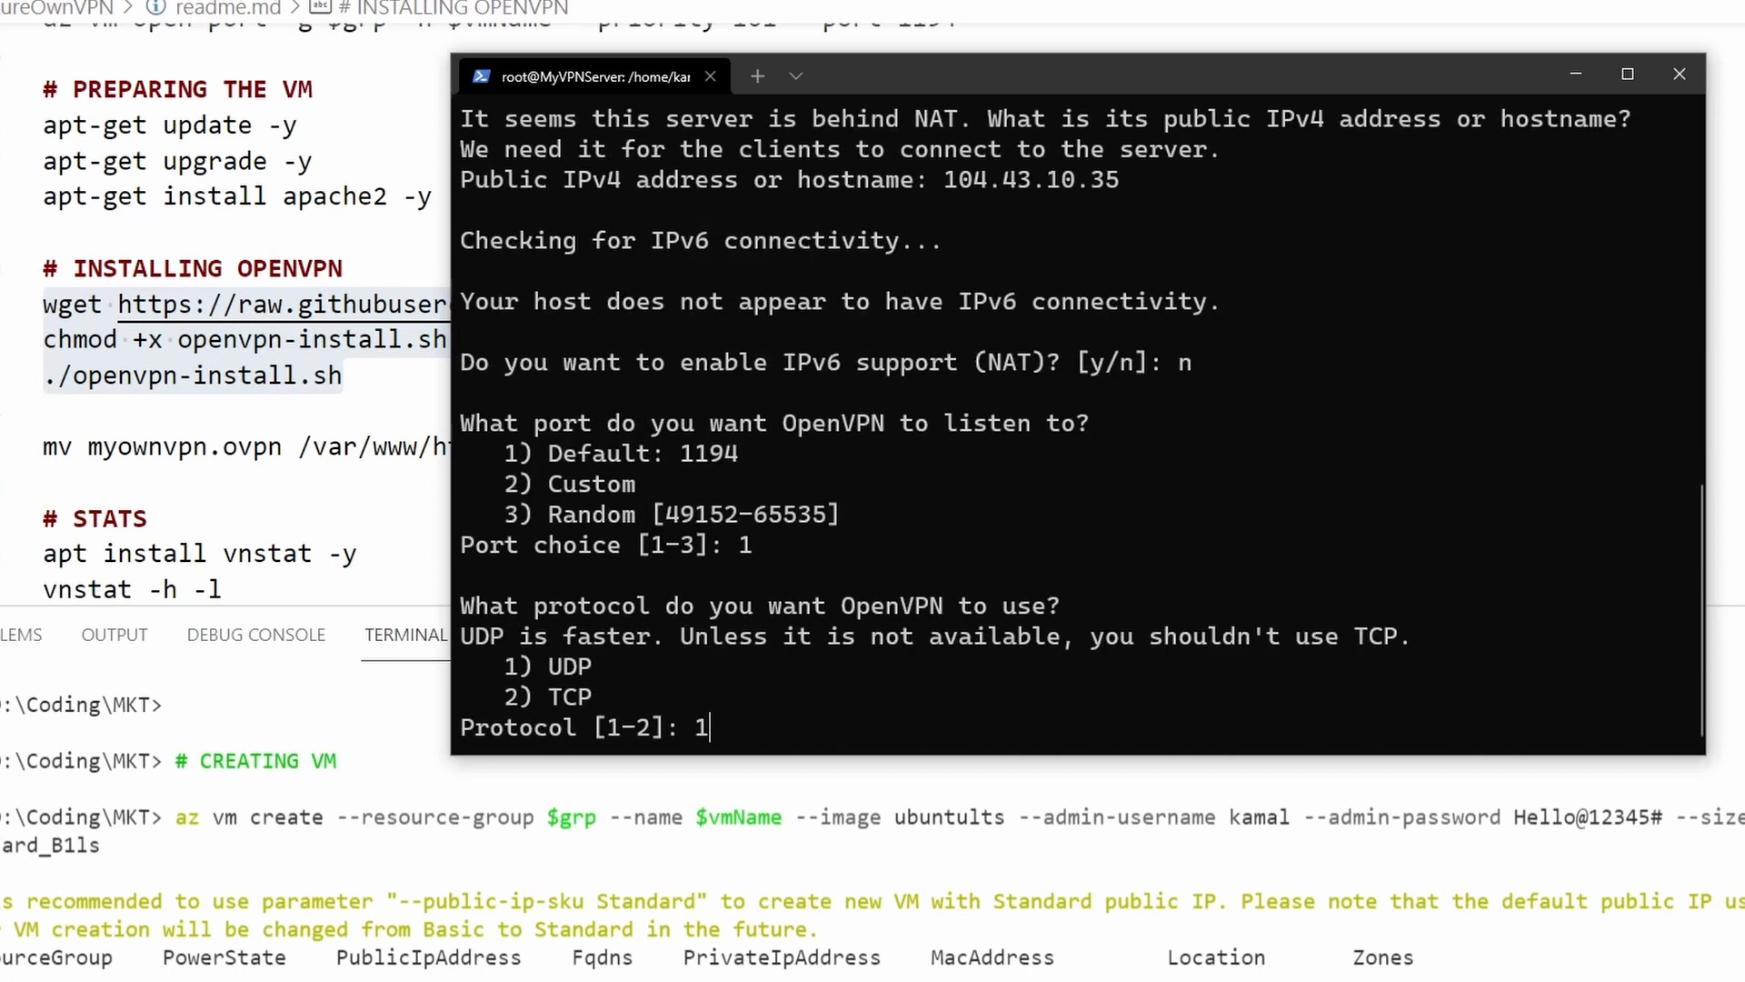
pyautogui.press('Return')
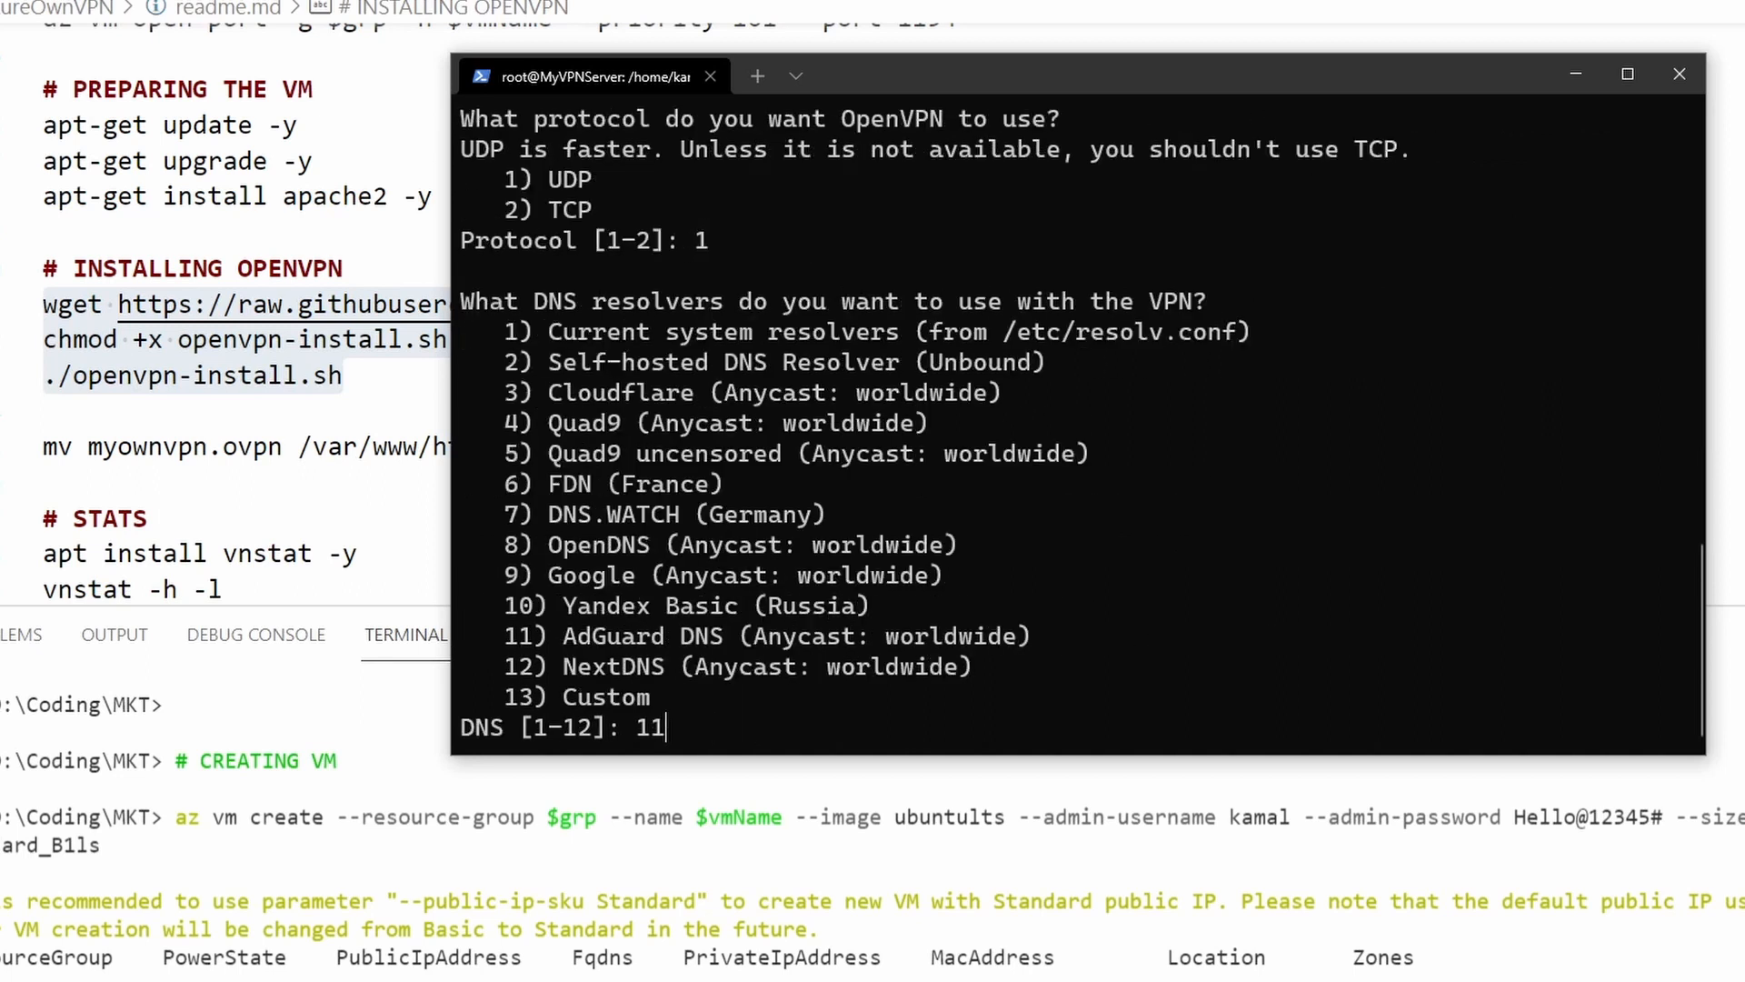
pyautogui.press('Return')
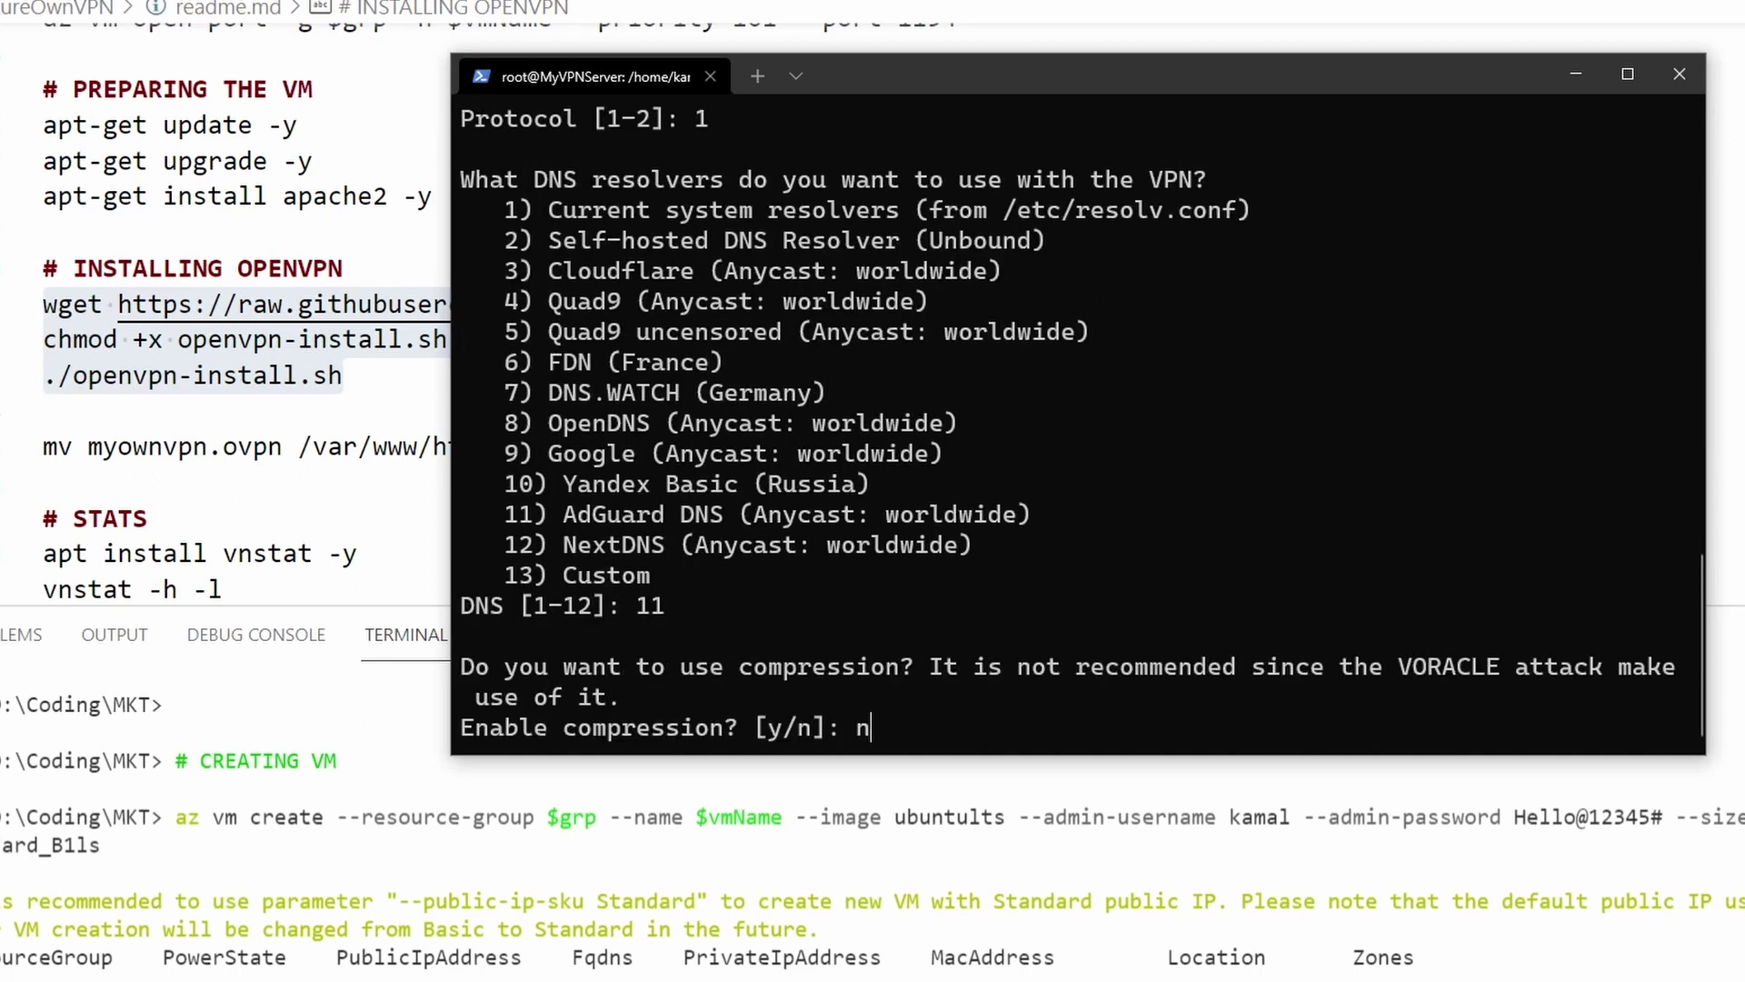
pyautogui.press('Return')
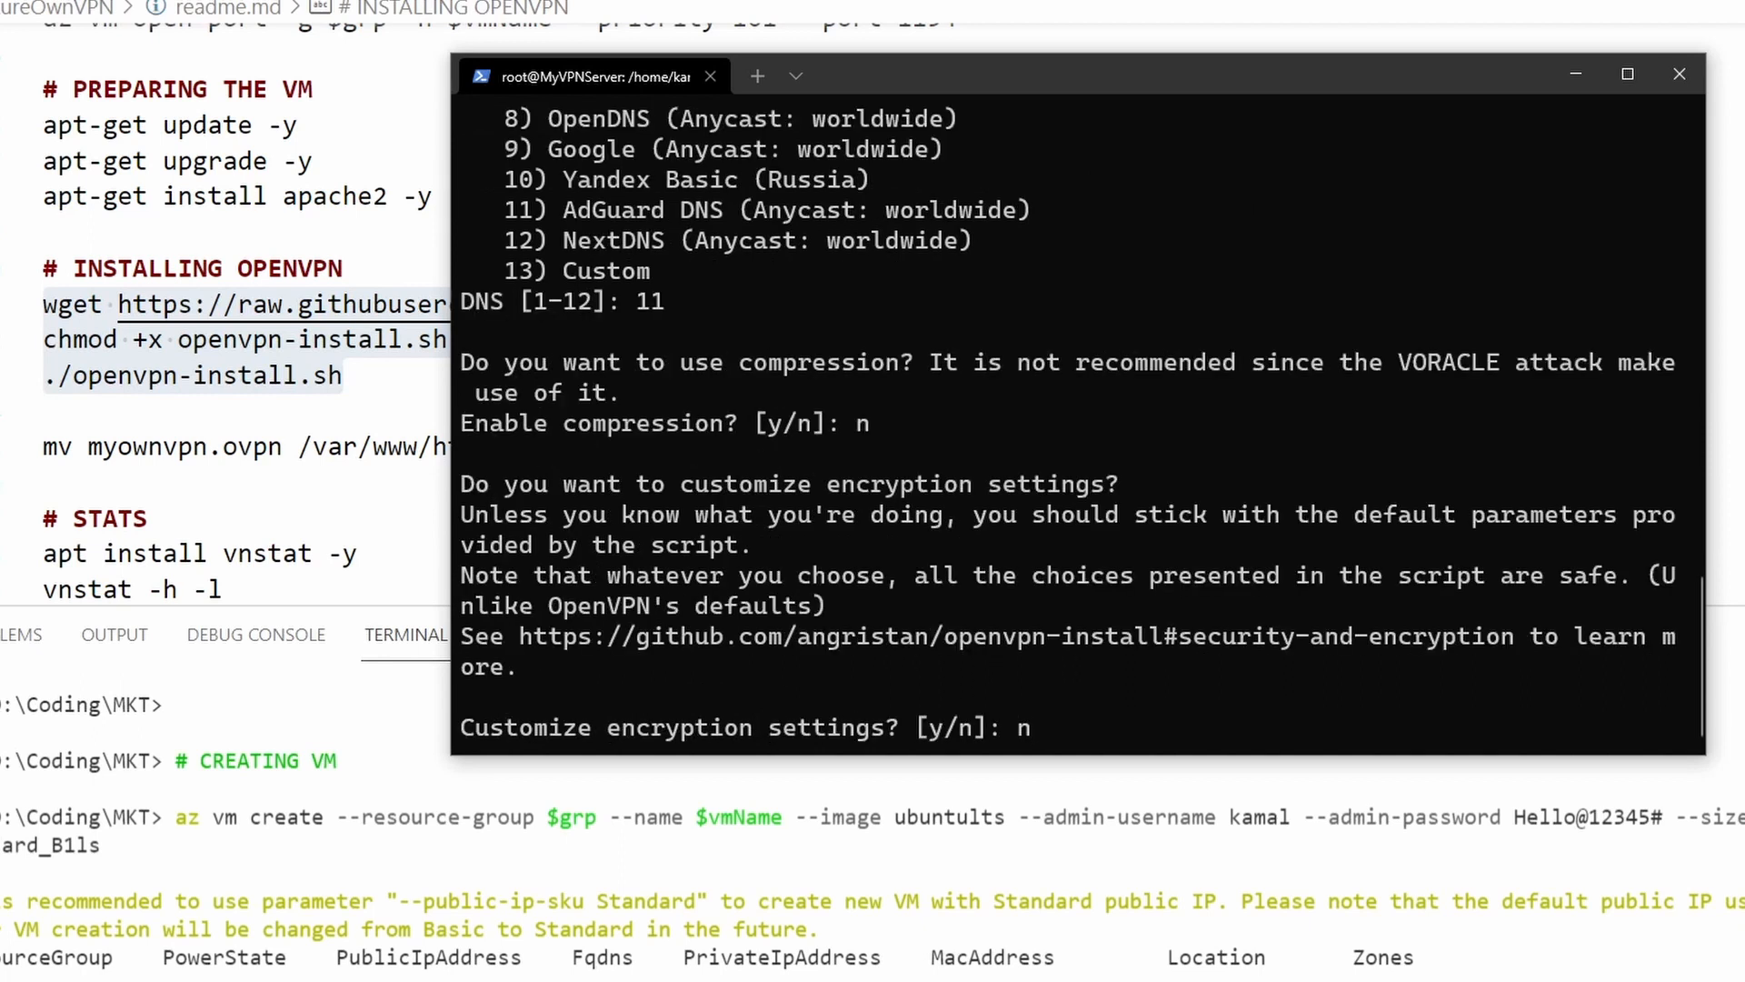
pyautogui.press('Return')
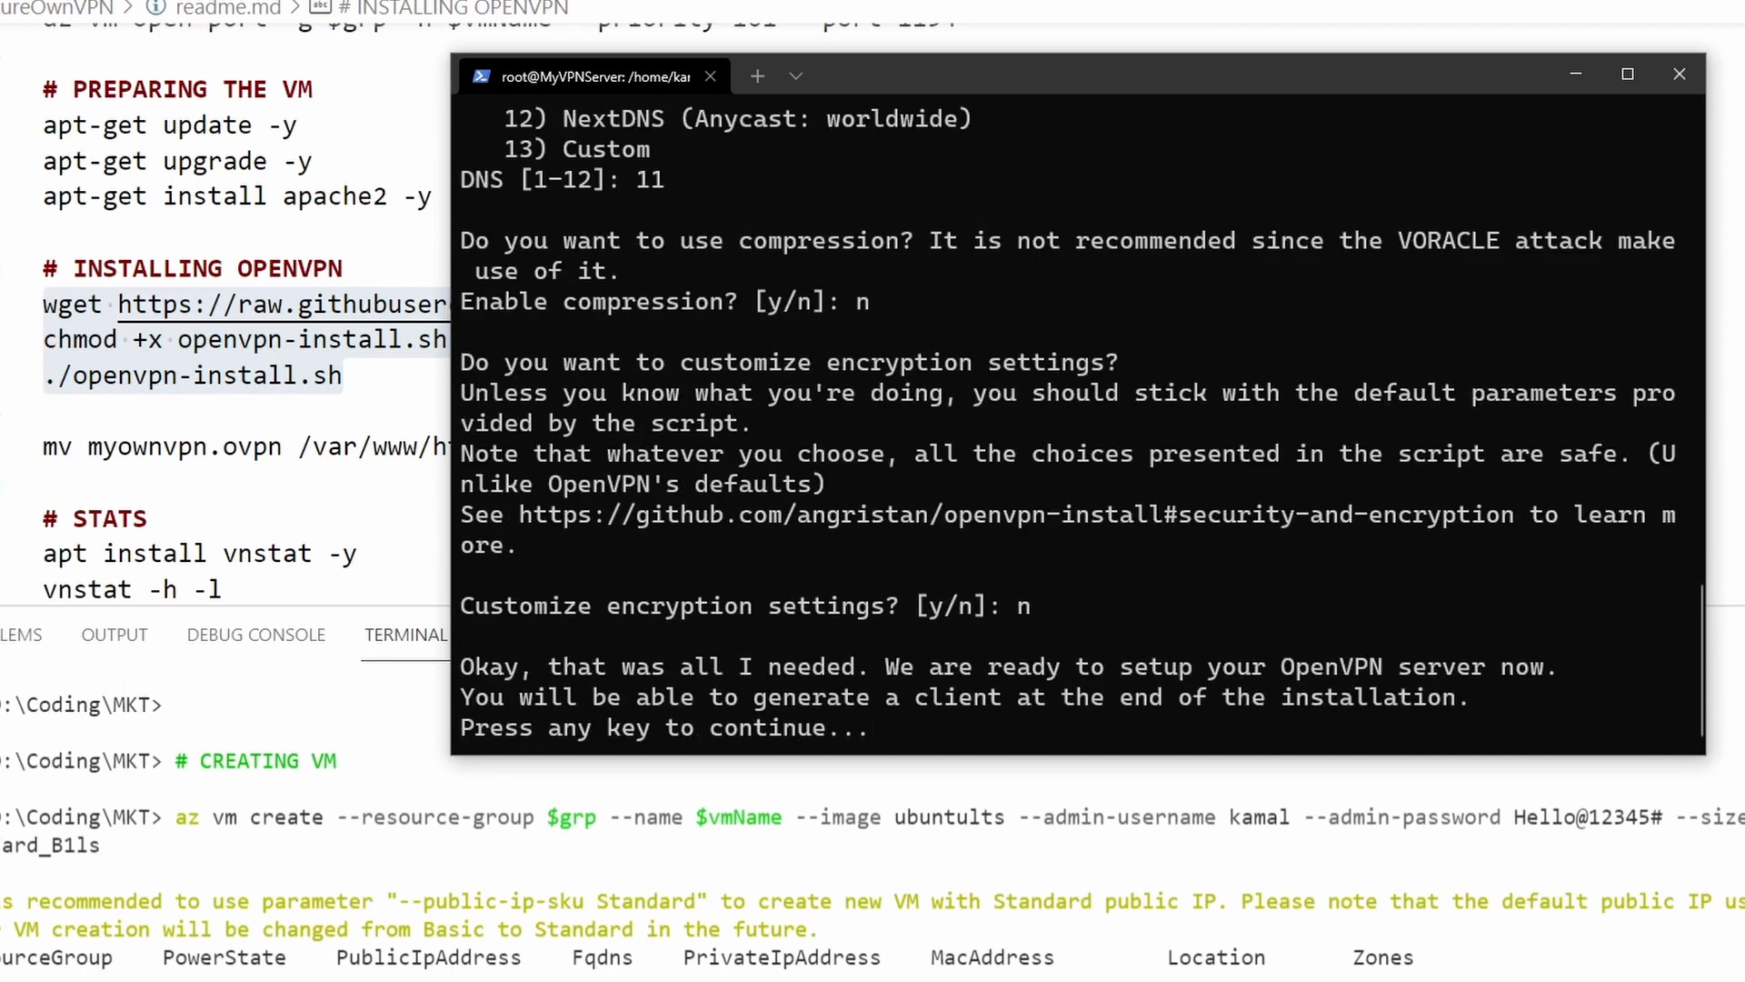
pyautogui.press('Return')
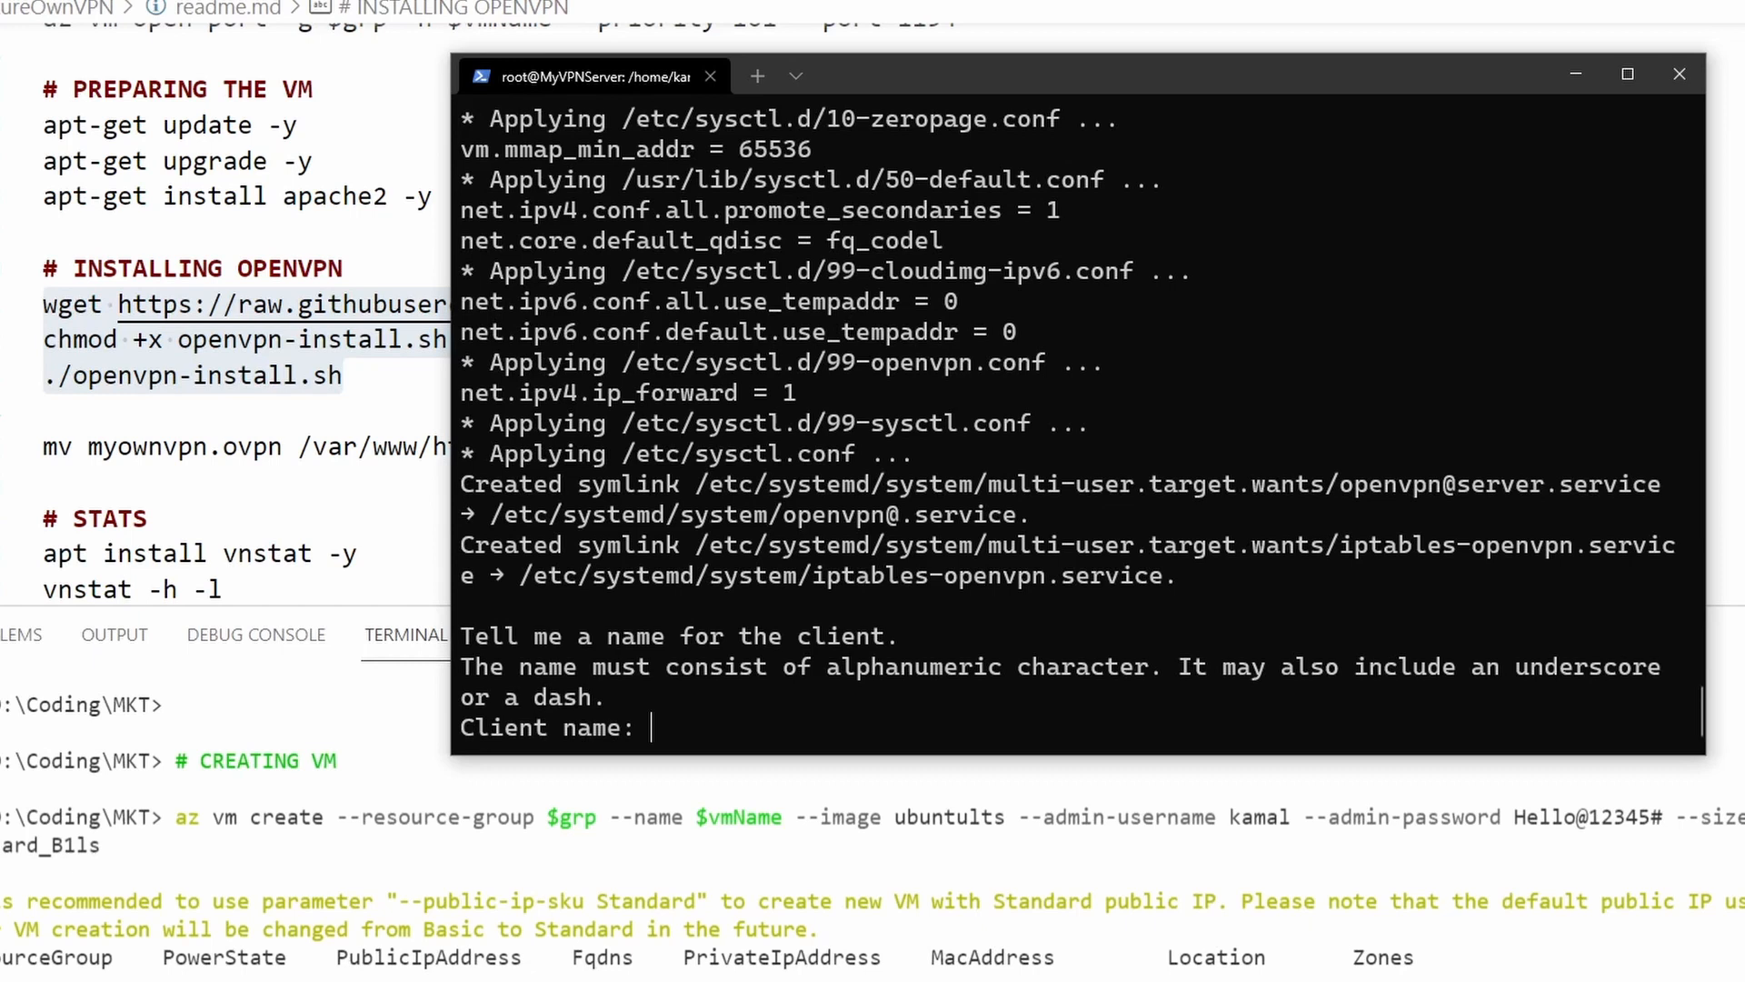
pyautogui.write('m')
pyautogui.write('yownvpn')
# Finish setup with a passwordless client named myownvpn and list the home folder files
pyautogui.press('Return')
pyautogui.write('1')
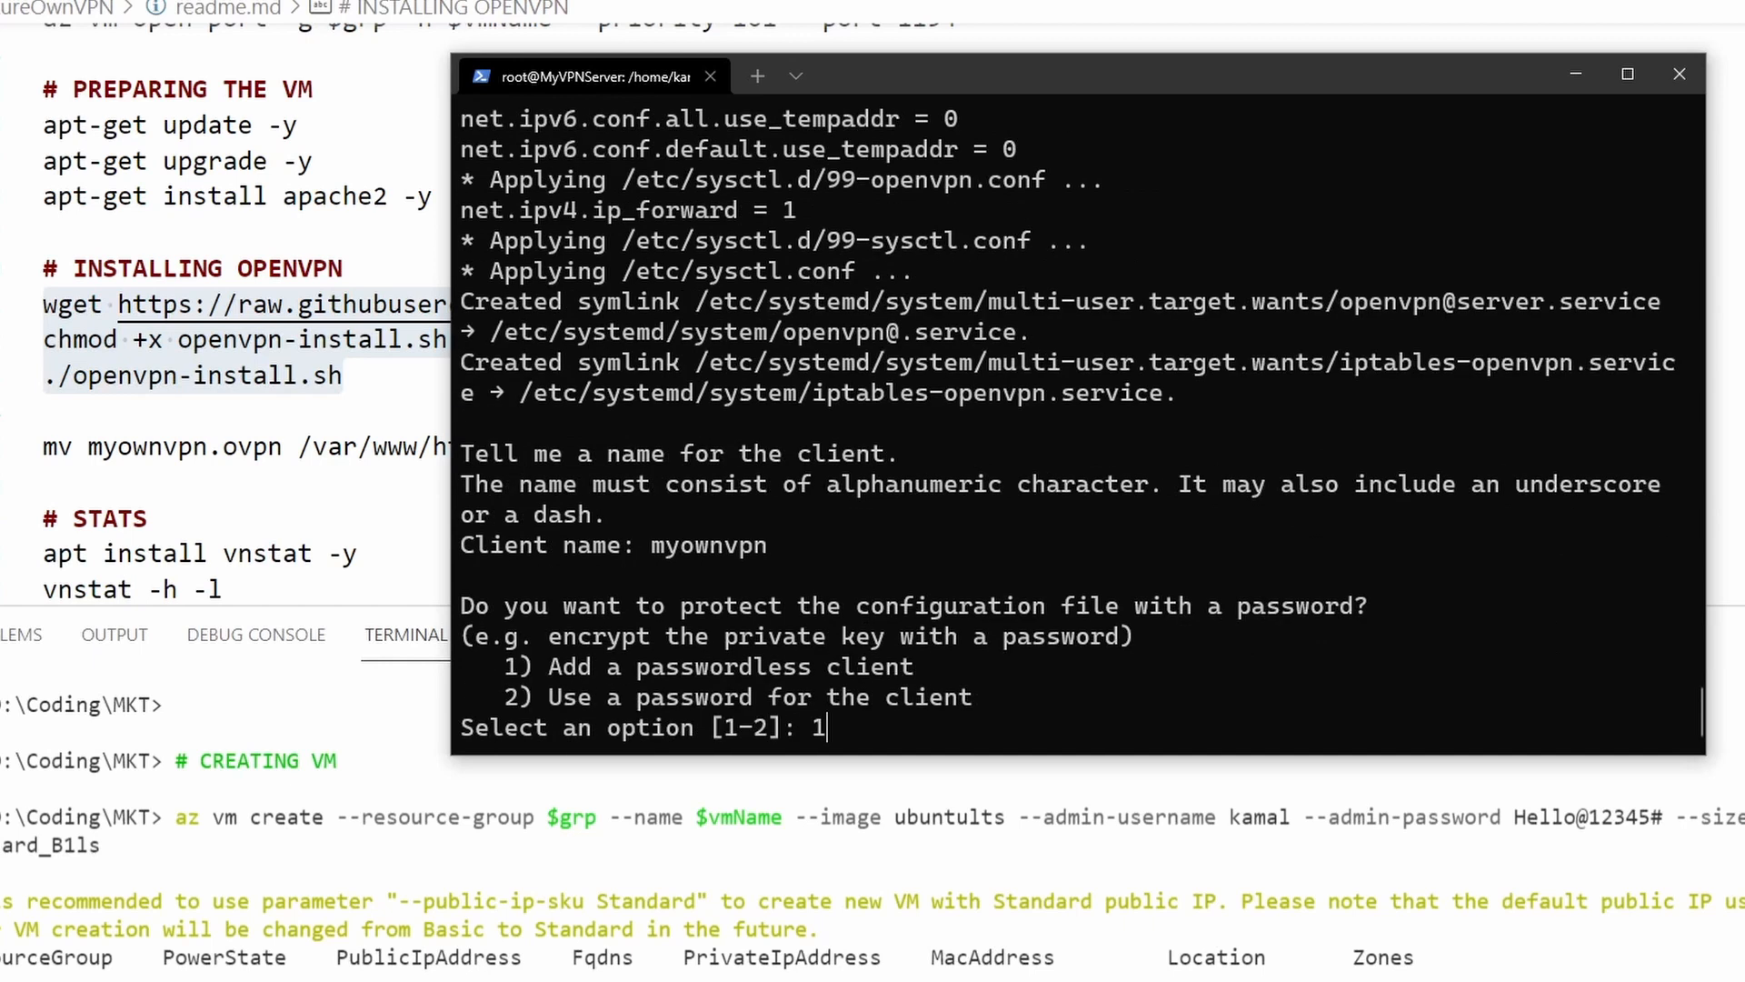
pyautogui.write('1')
pyautogui.press('BackSpace')
pyautogui.press('Return')
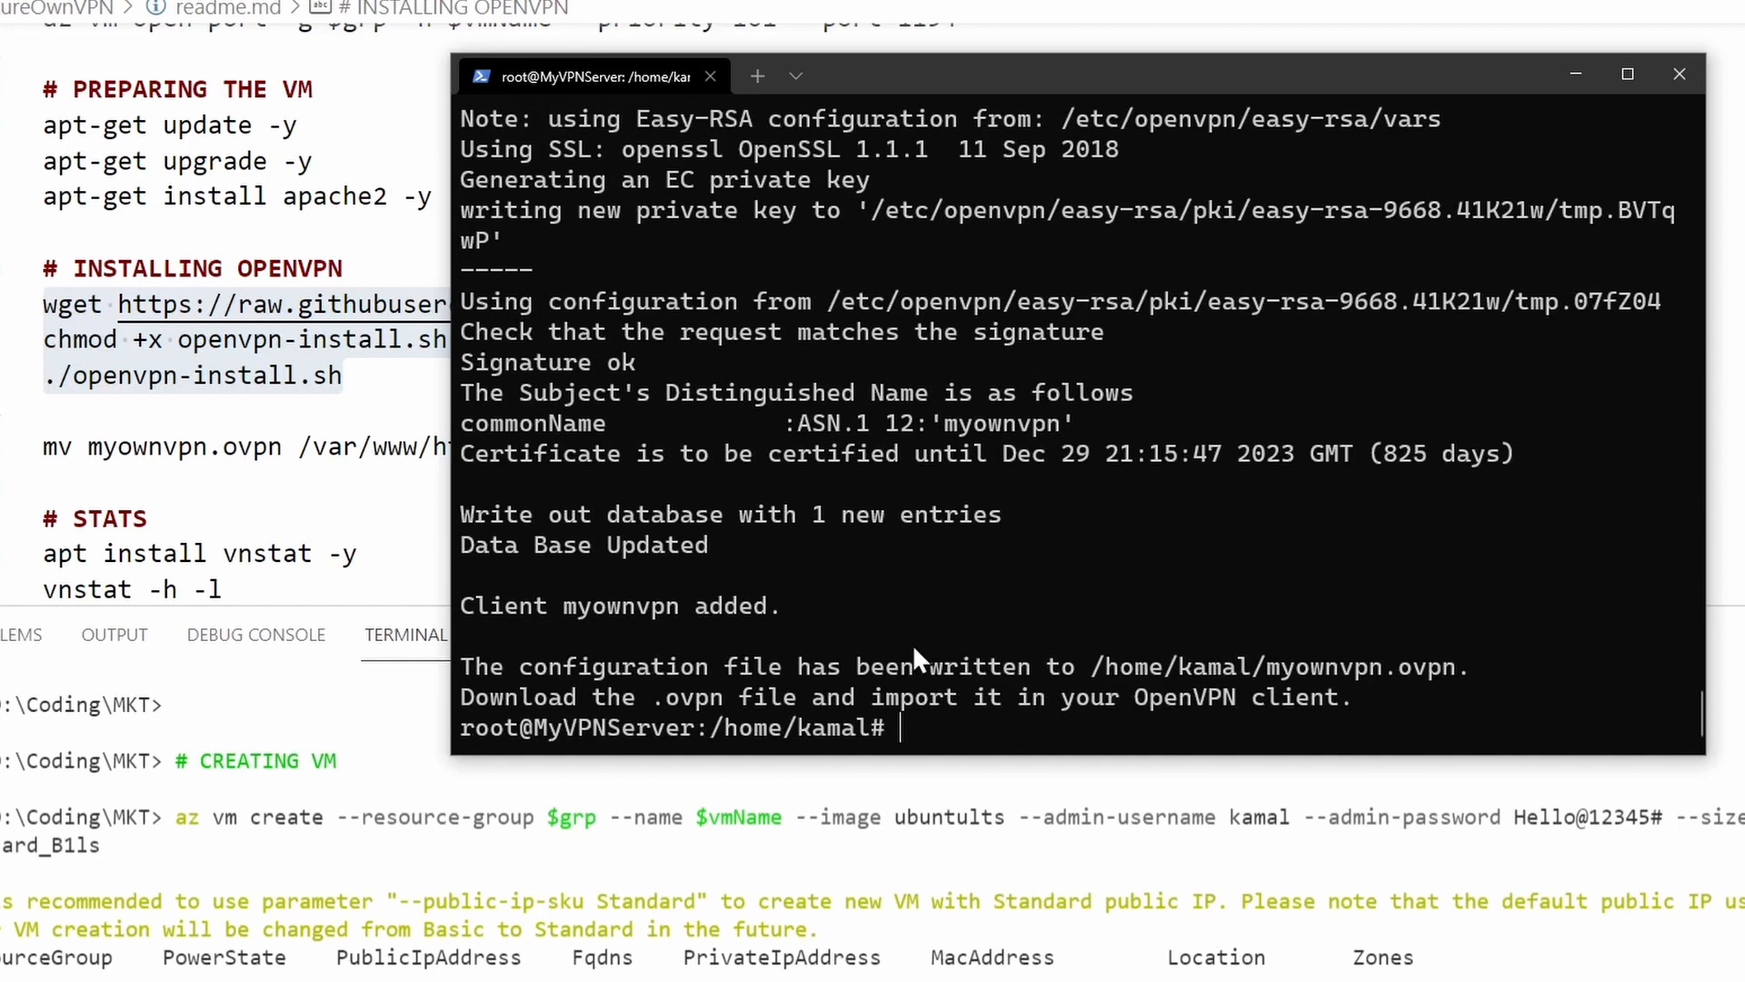
pyautogui.write('ls')
pyautogui.press('Return')
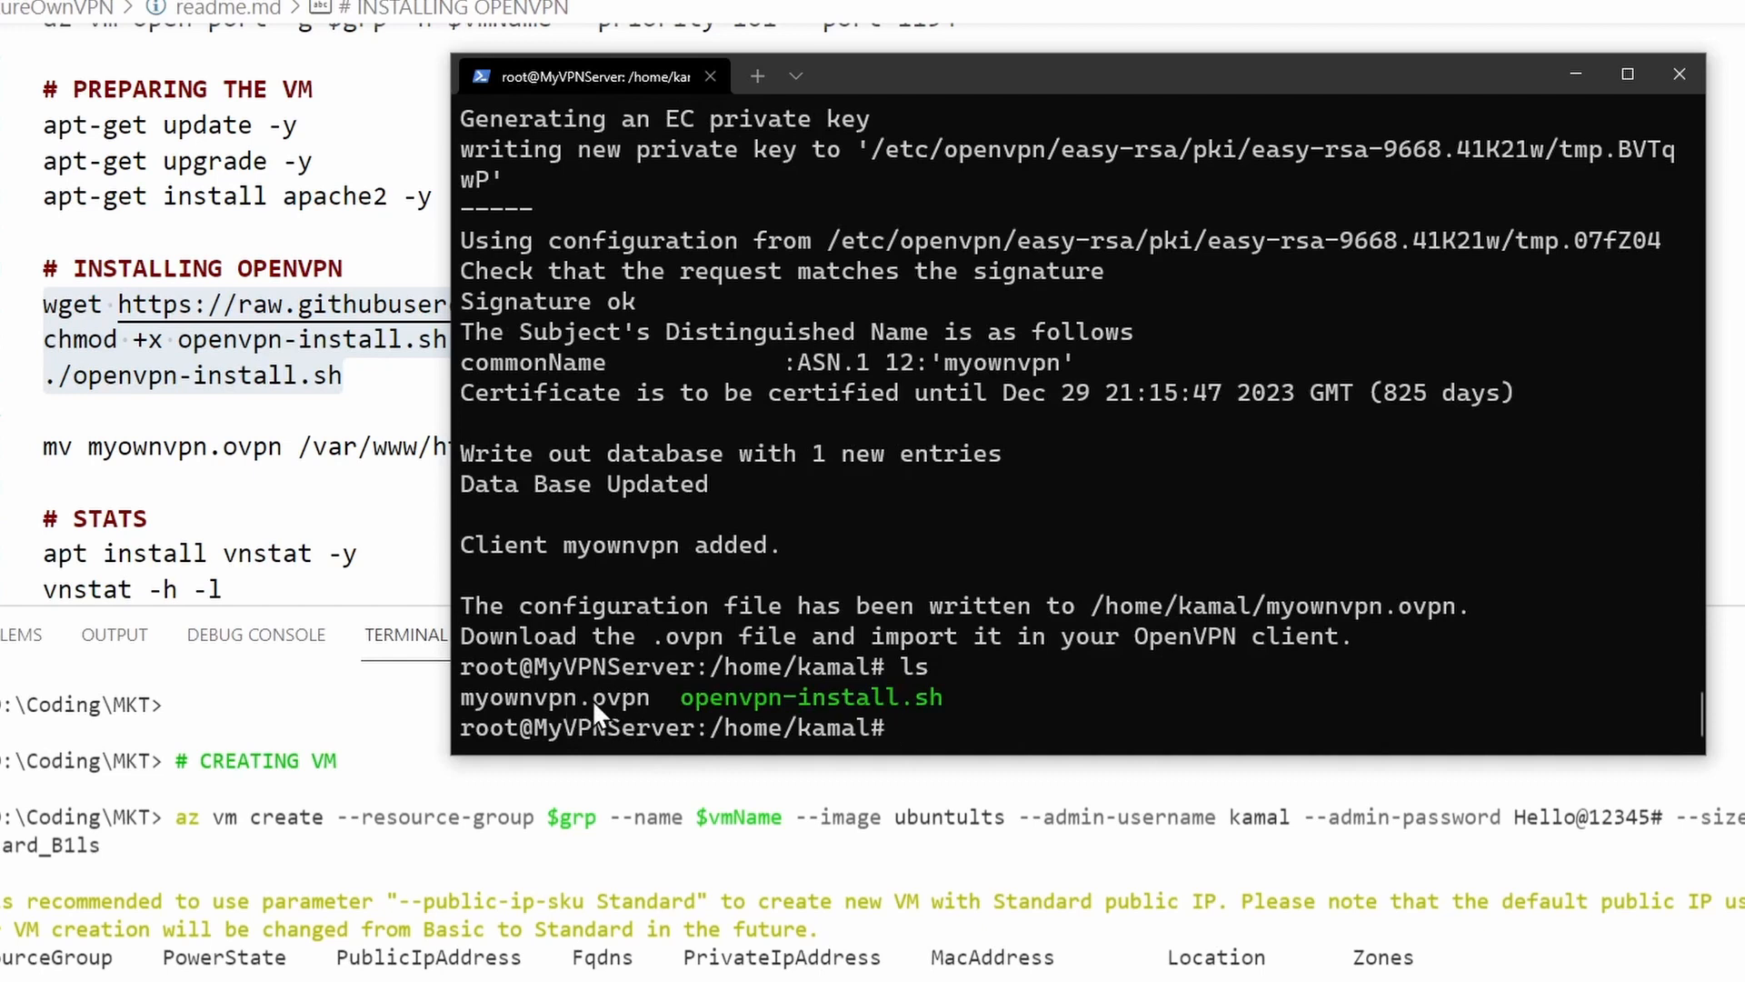
# Copy the mv command from the notes and run it to move the .ovpn into /var/www/html
pyautogui.click(165, 446)
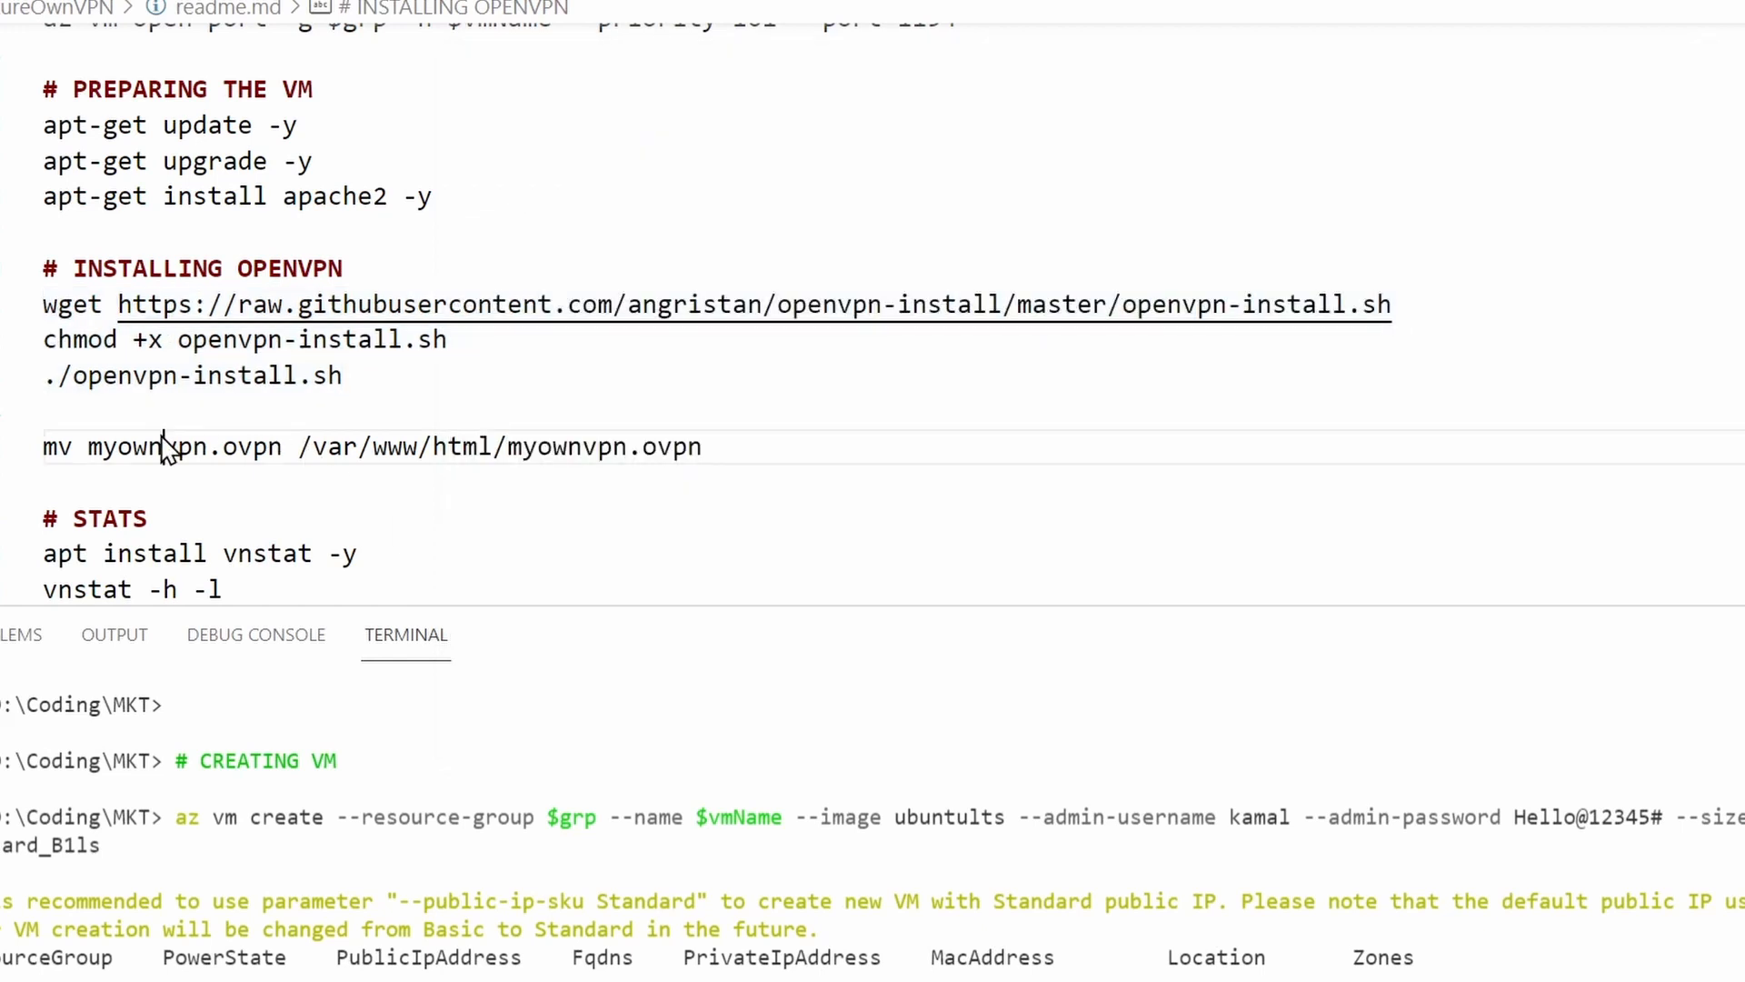
pyautogui.moveTo(703, 446); pyautogui.dragTo(166, 446)
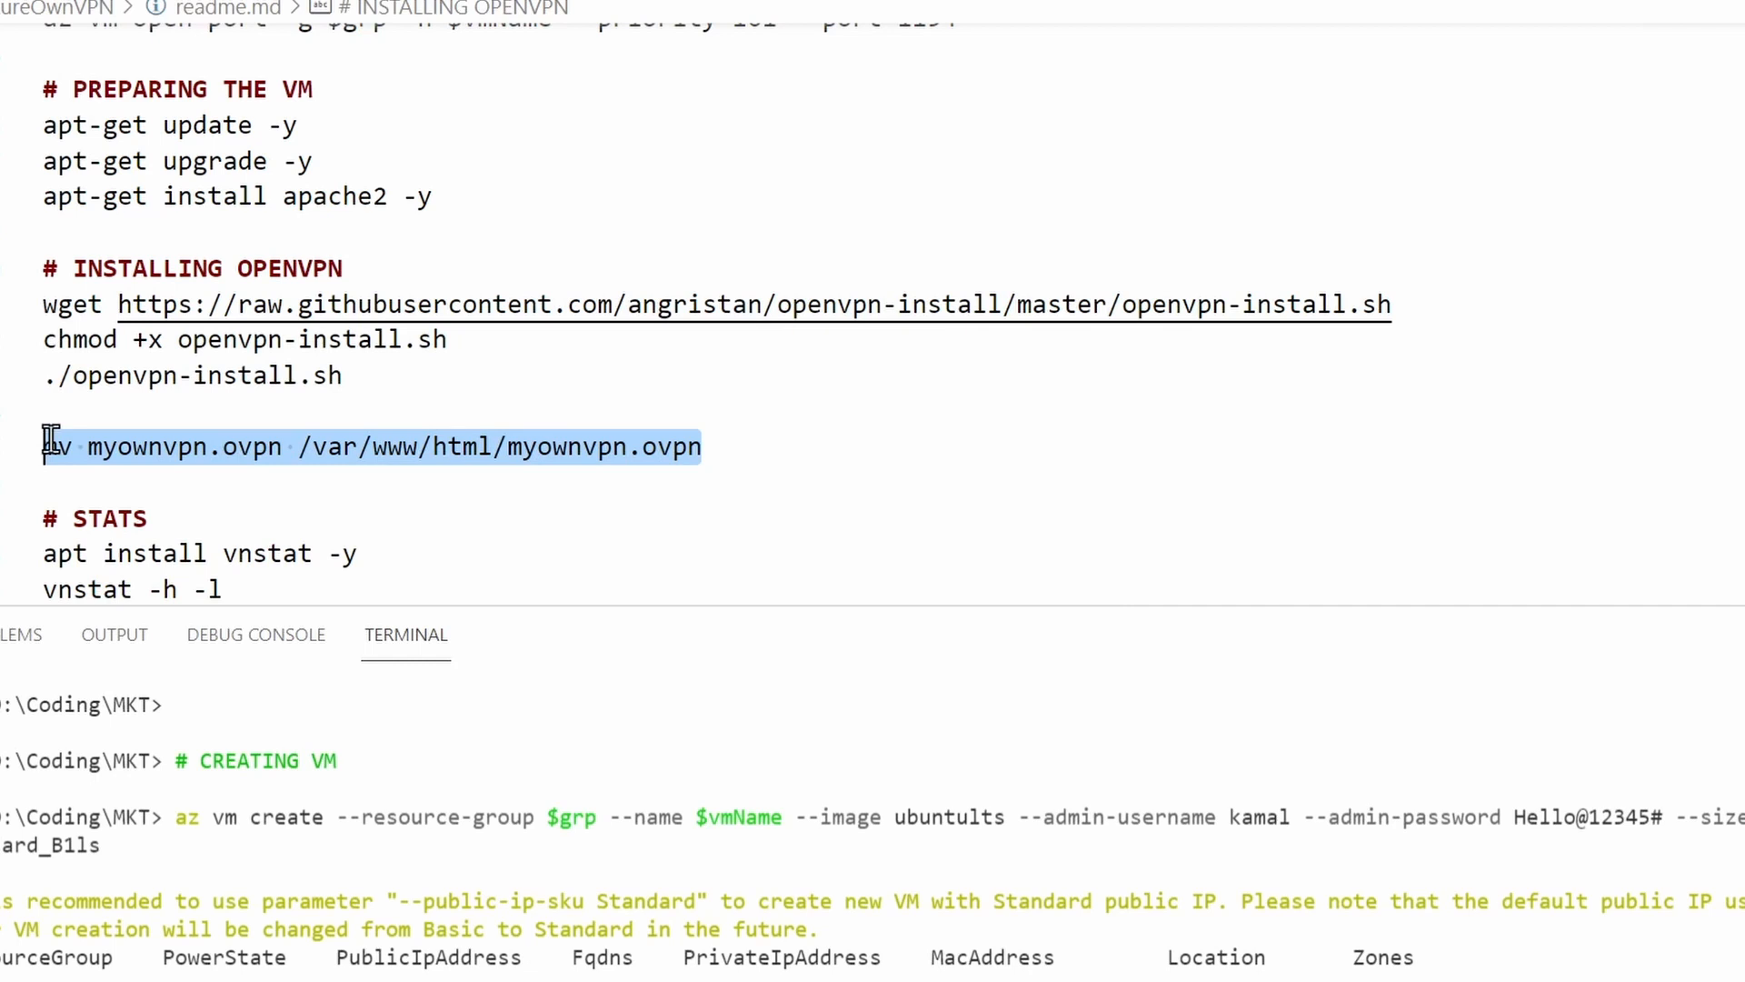
pyautogui.hotkey('ctrl', '`')
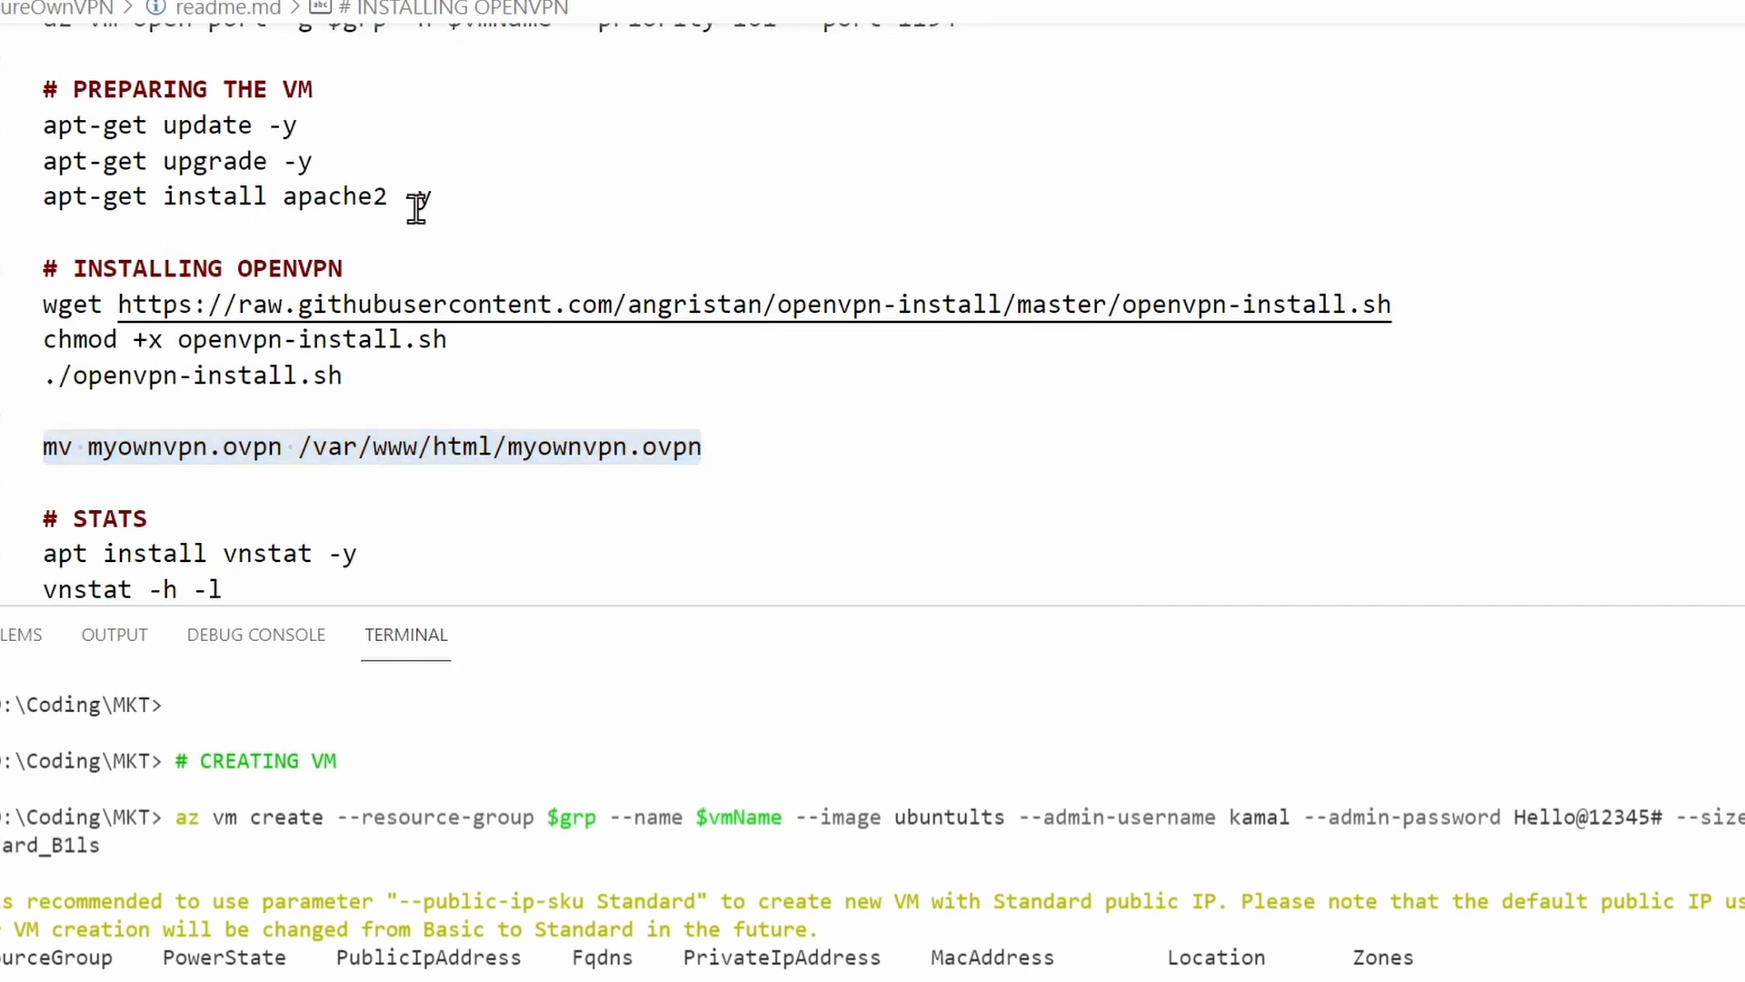
pyautogui.hotkey('alt', 'Tab')
pyautogui.write('mv myownvpn.ovpn /var/www/html/myownvpn.ovpn')
pyautogui.press('Return')
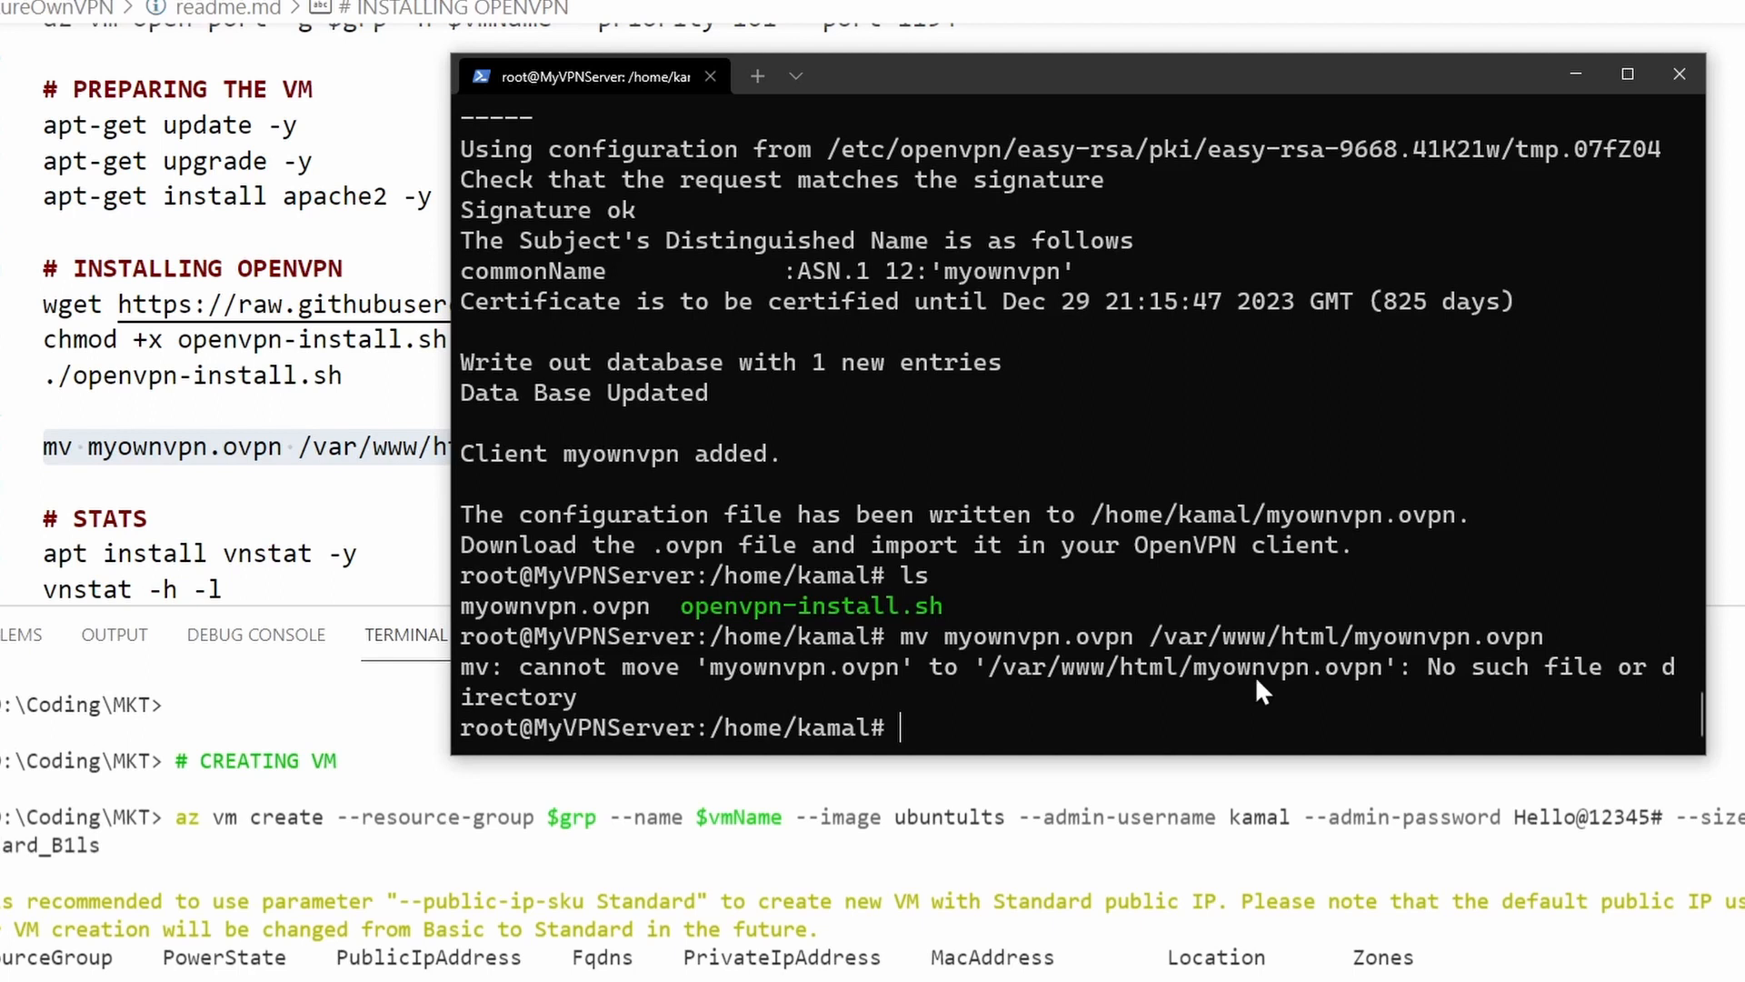
pyautogui.write('apt')
pyautogui.write('install p')
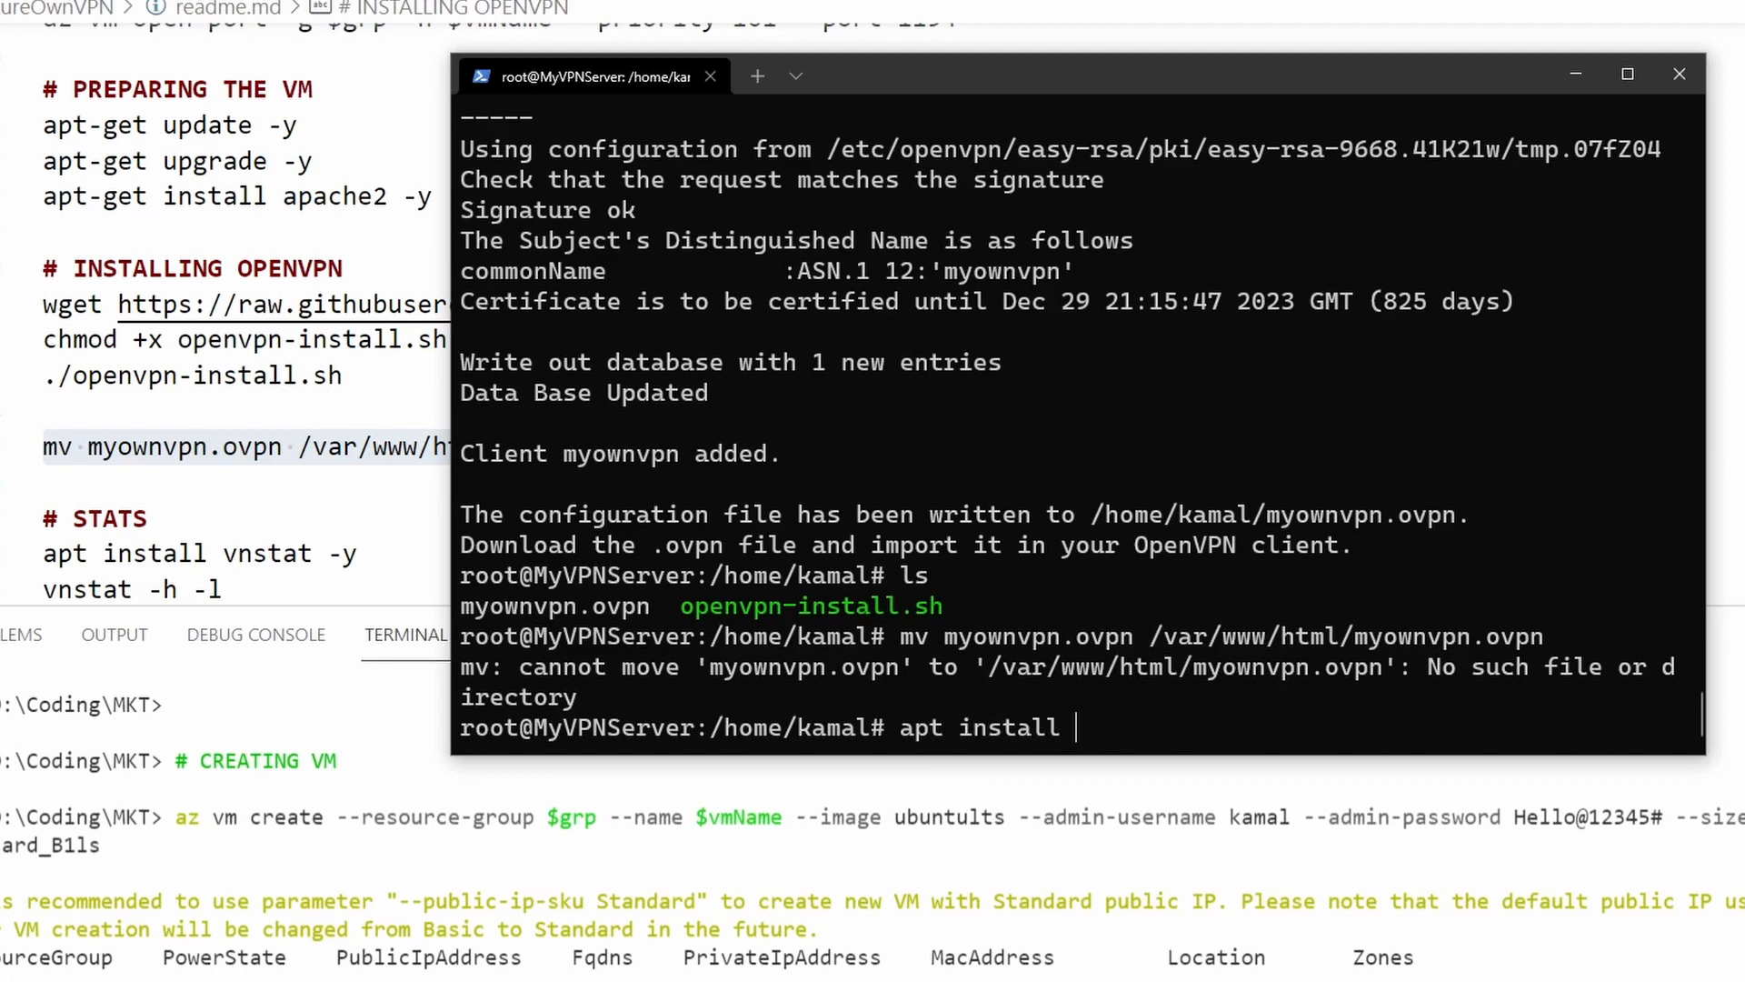
# Install apache2 and rerun the mv to place myownvpn.ovpn in /var/www/html
pyautogui.press('BackSpace')
pyautogui.write('apache2 -')
pyautogui.write('y')
pyautogui.press('Return')
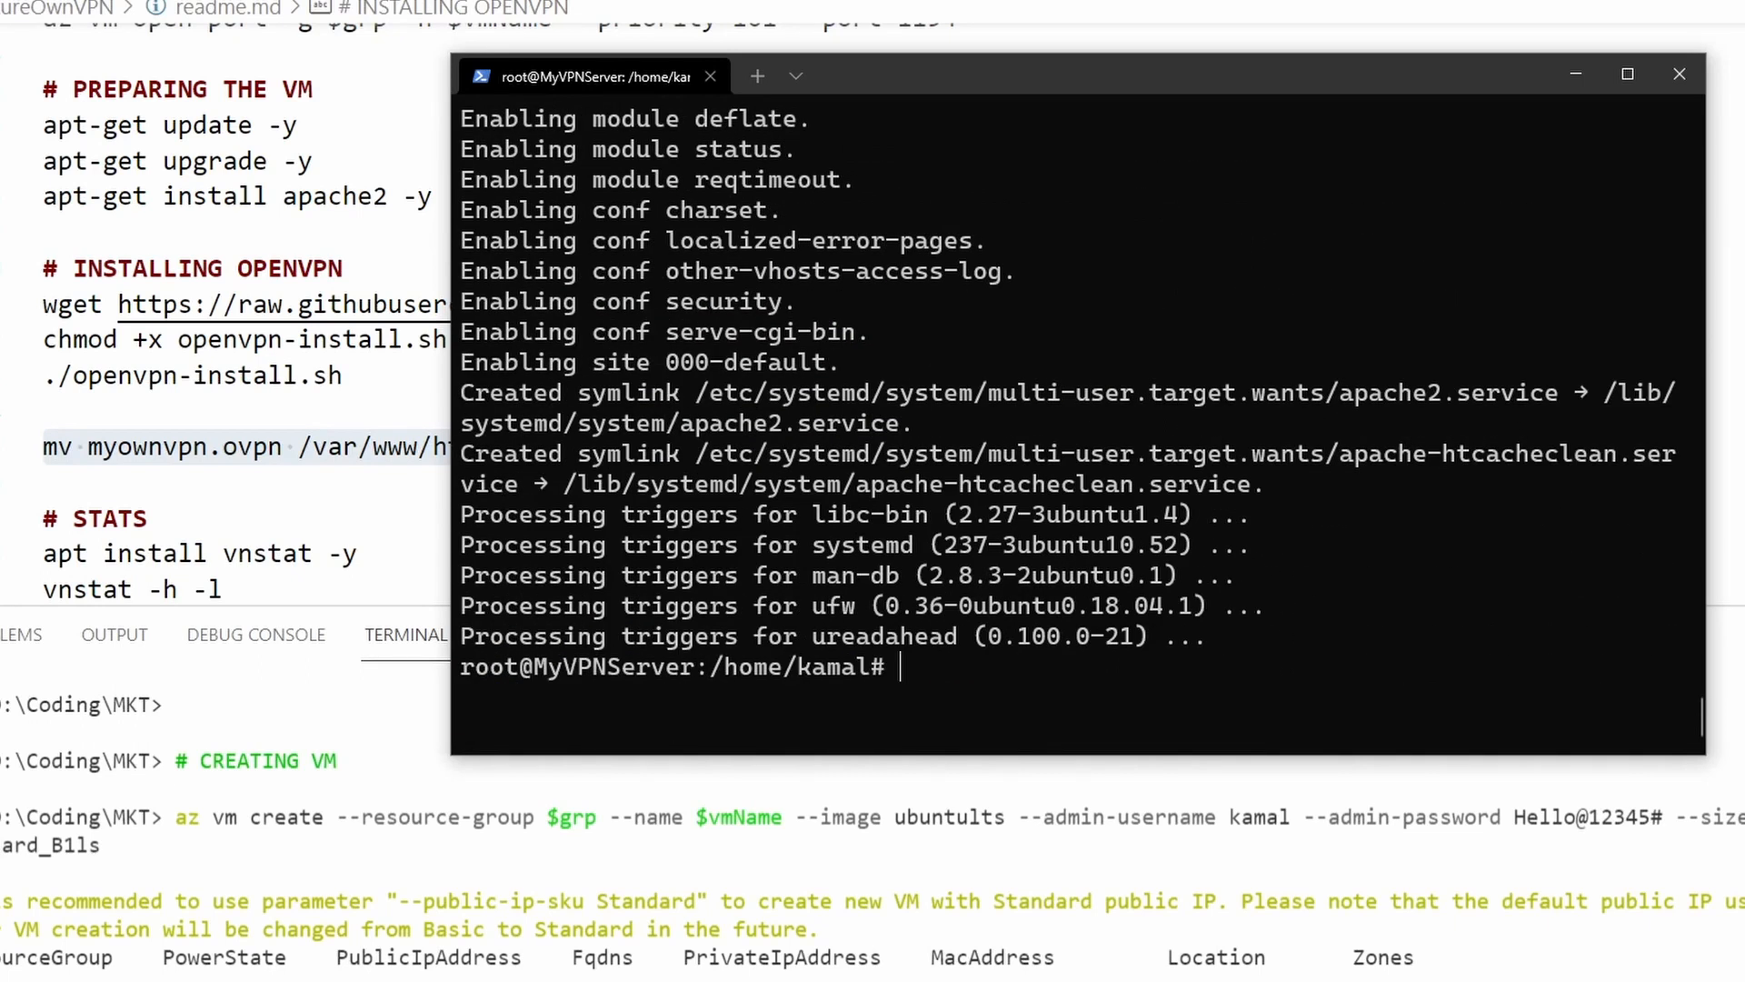
pyautogui.write('mv myownvpn.ovpn /var/www/html/myownvpn.ovpn')
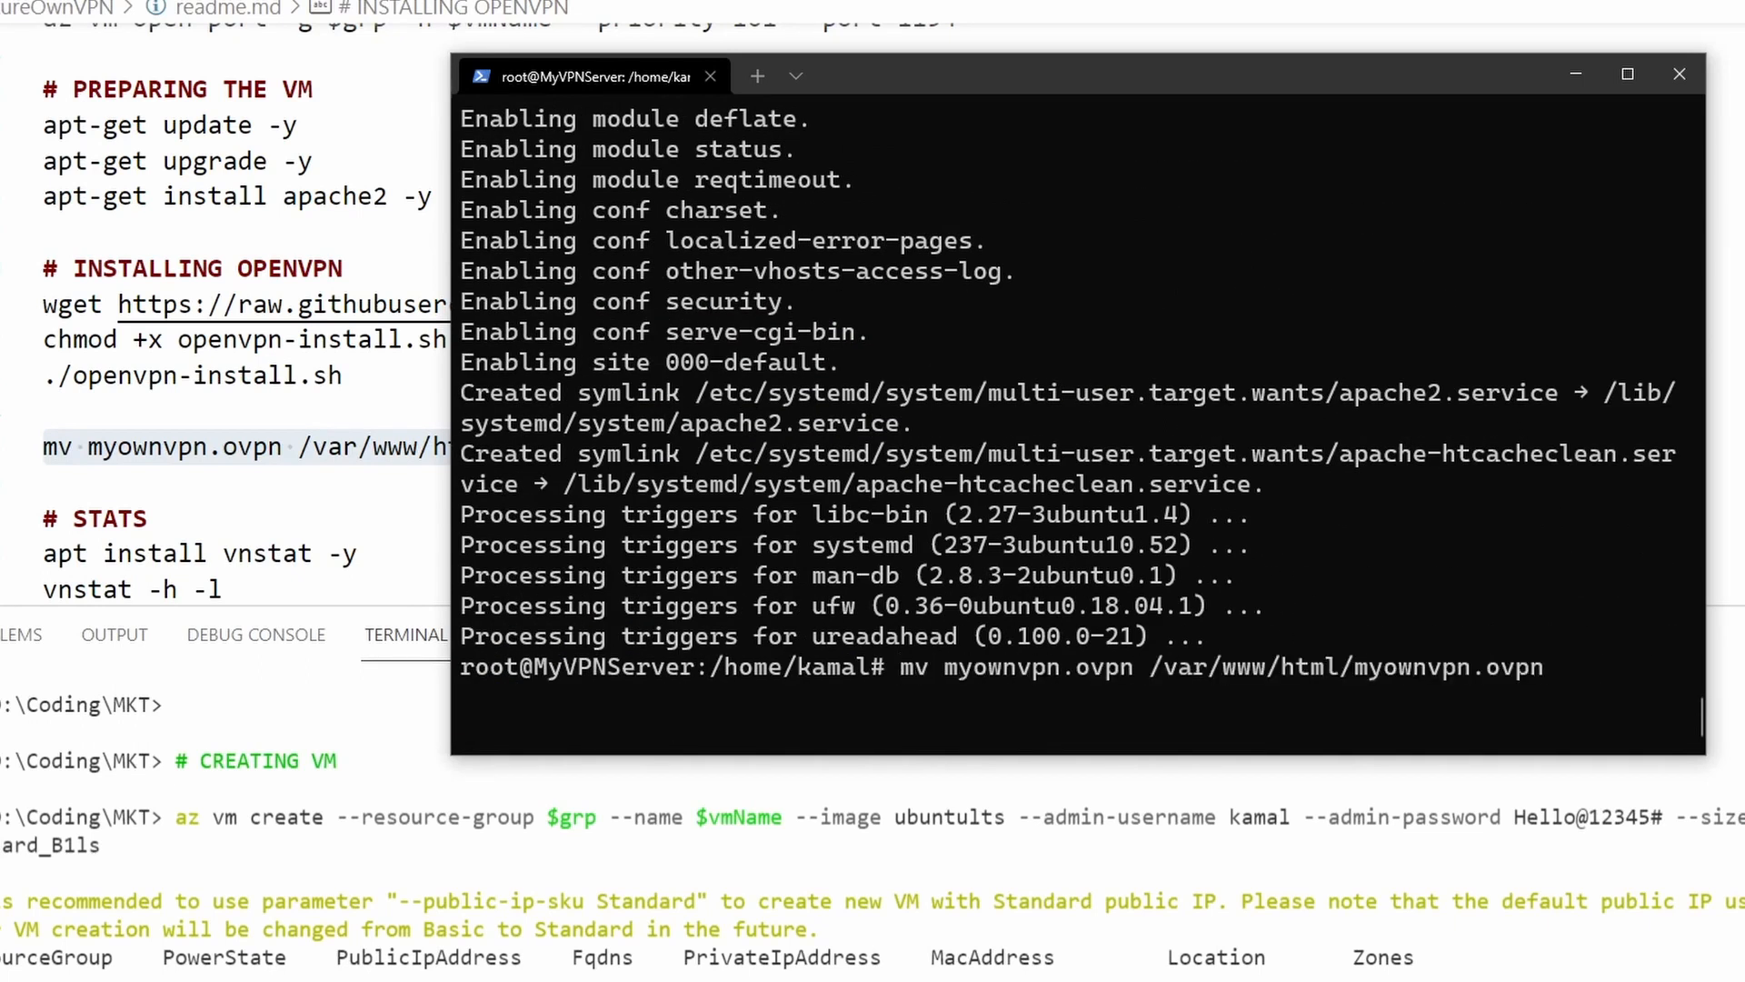
pyautogui.press('Return')
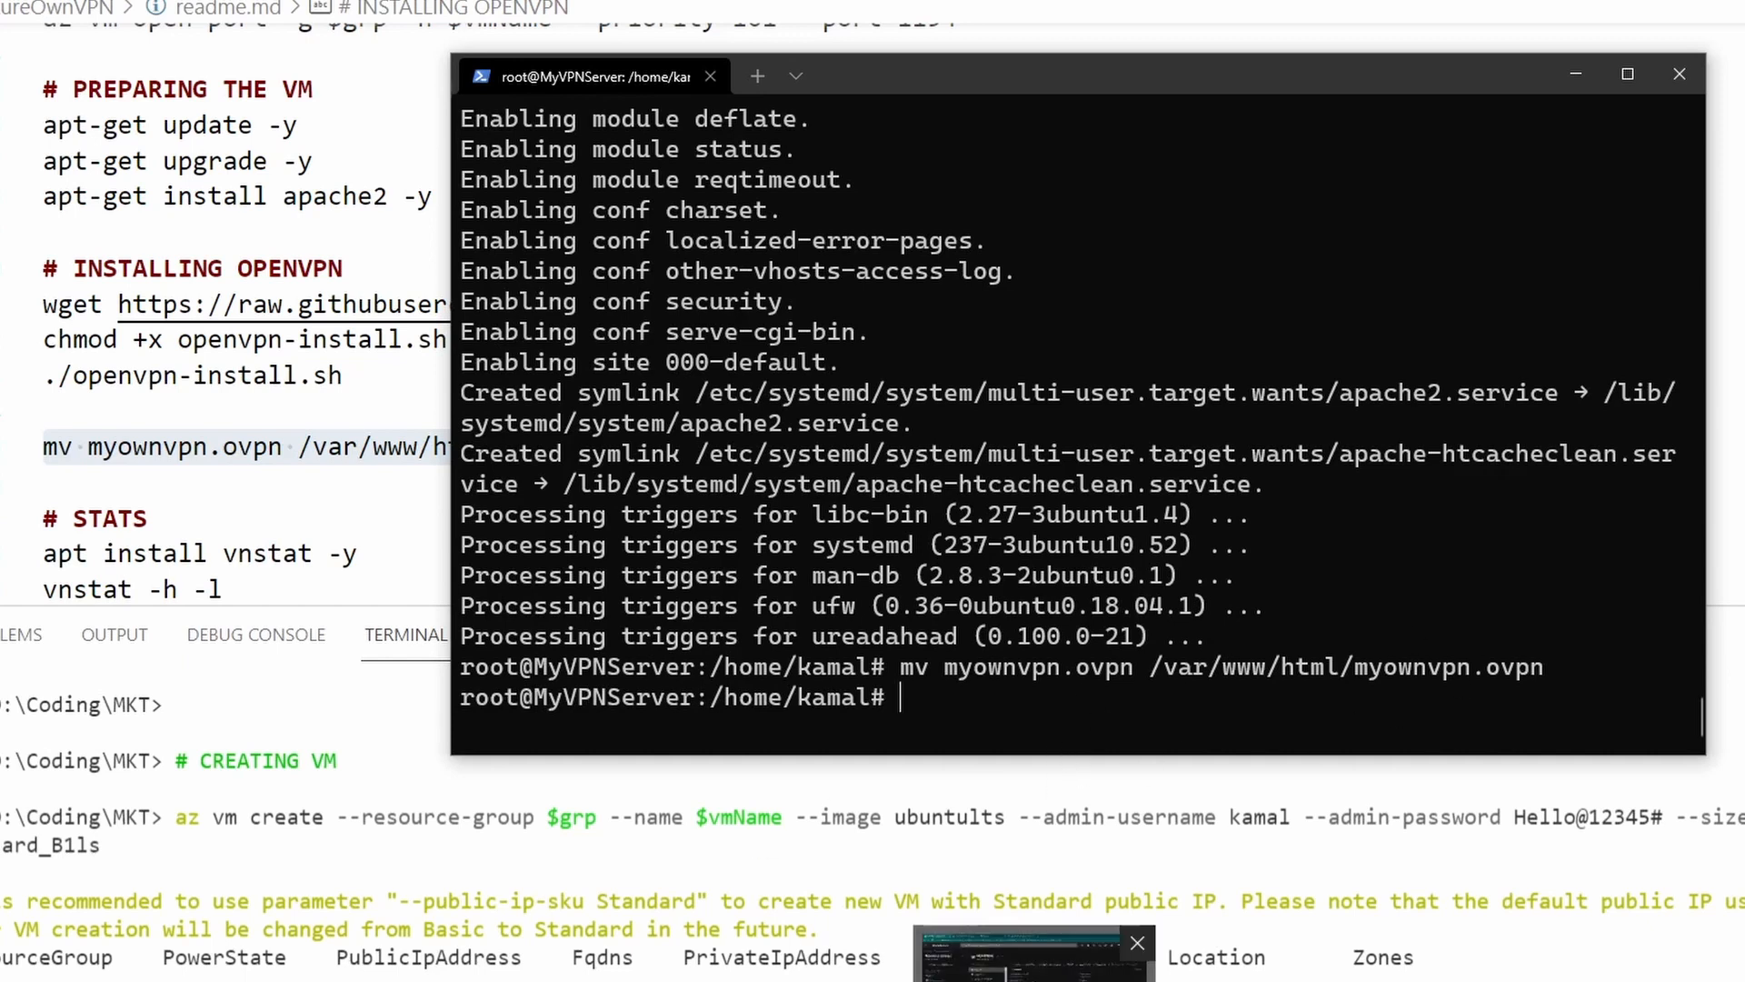
# Switch to the Azure portal and open the MyVPNServer virtual machine overview
pyautogui.click(1070, 961)
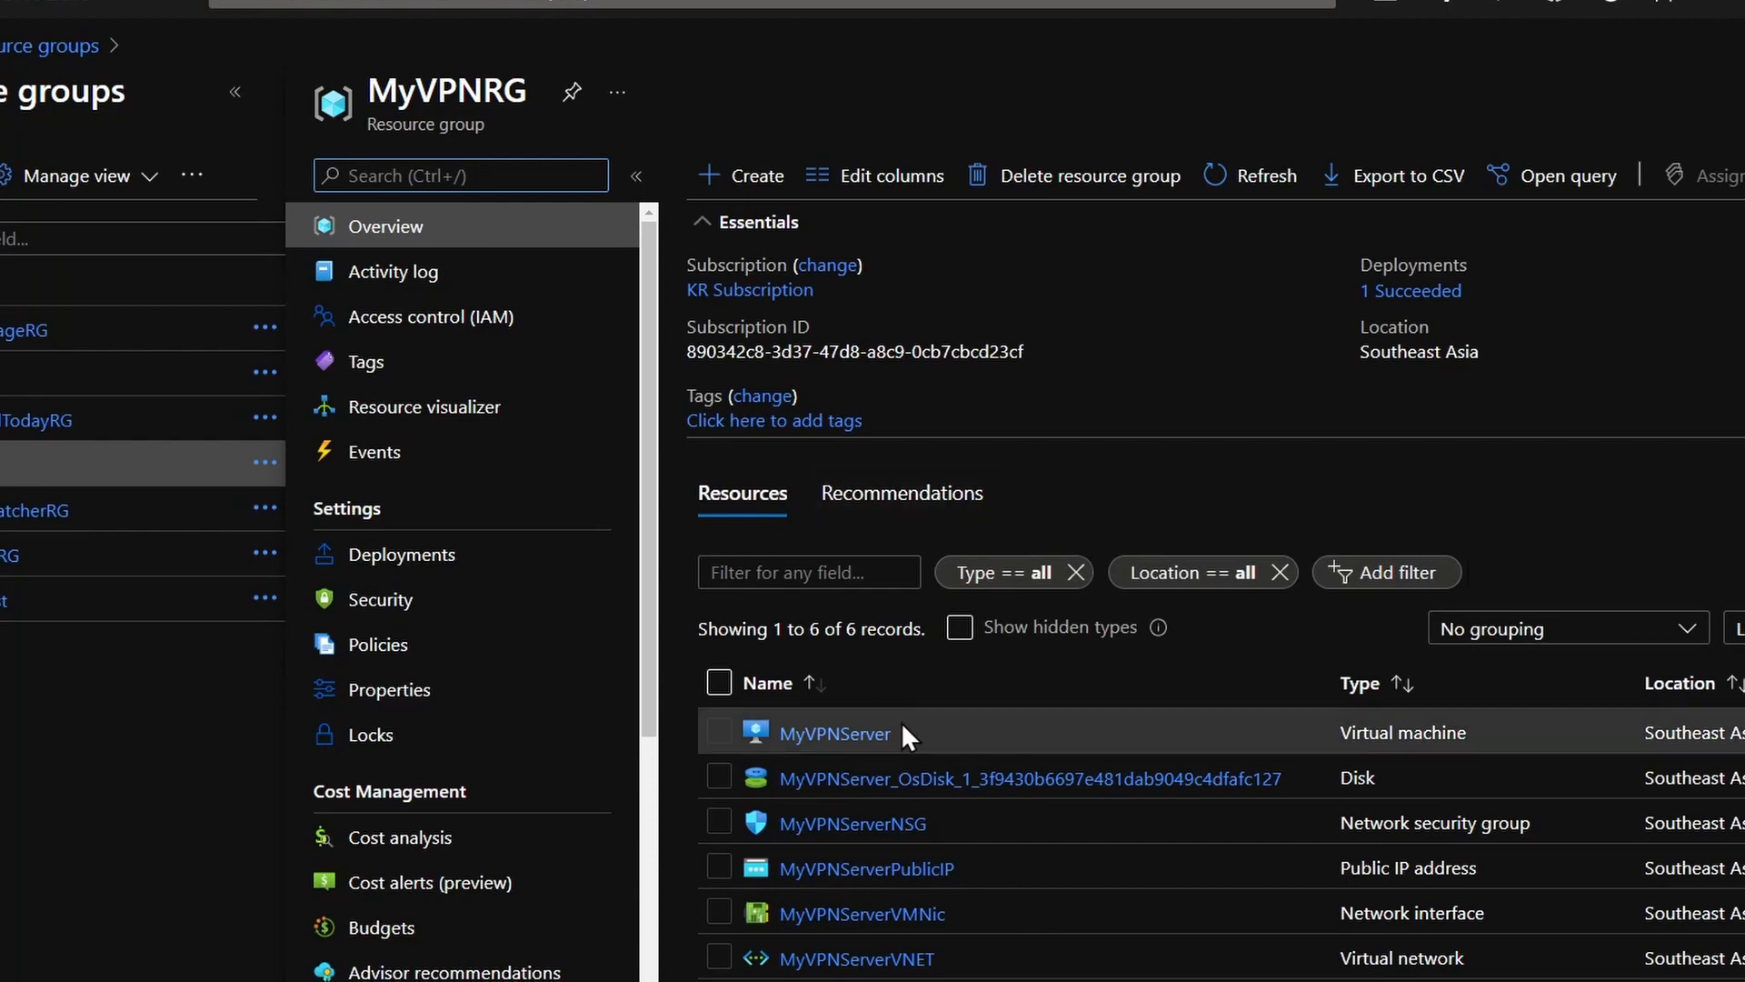
pyautogui.click(797, 737)
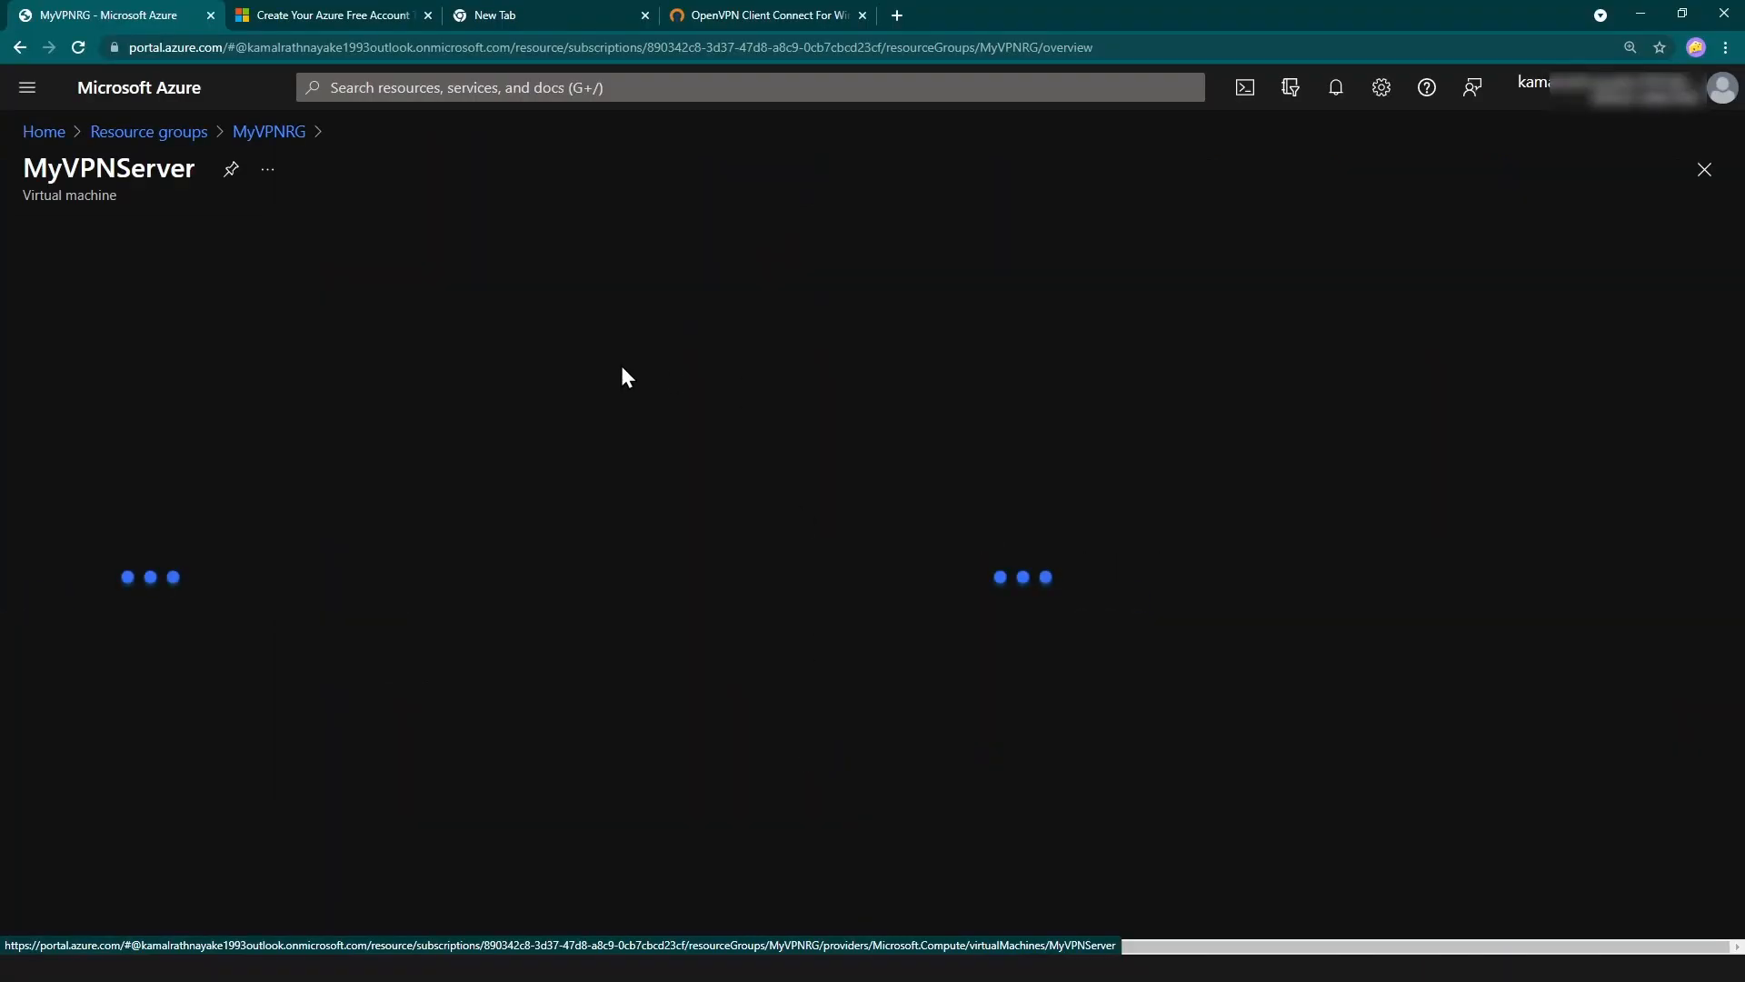
pyautogui.moveTo(1304, 373)
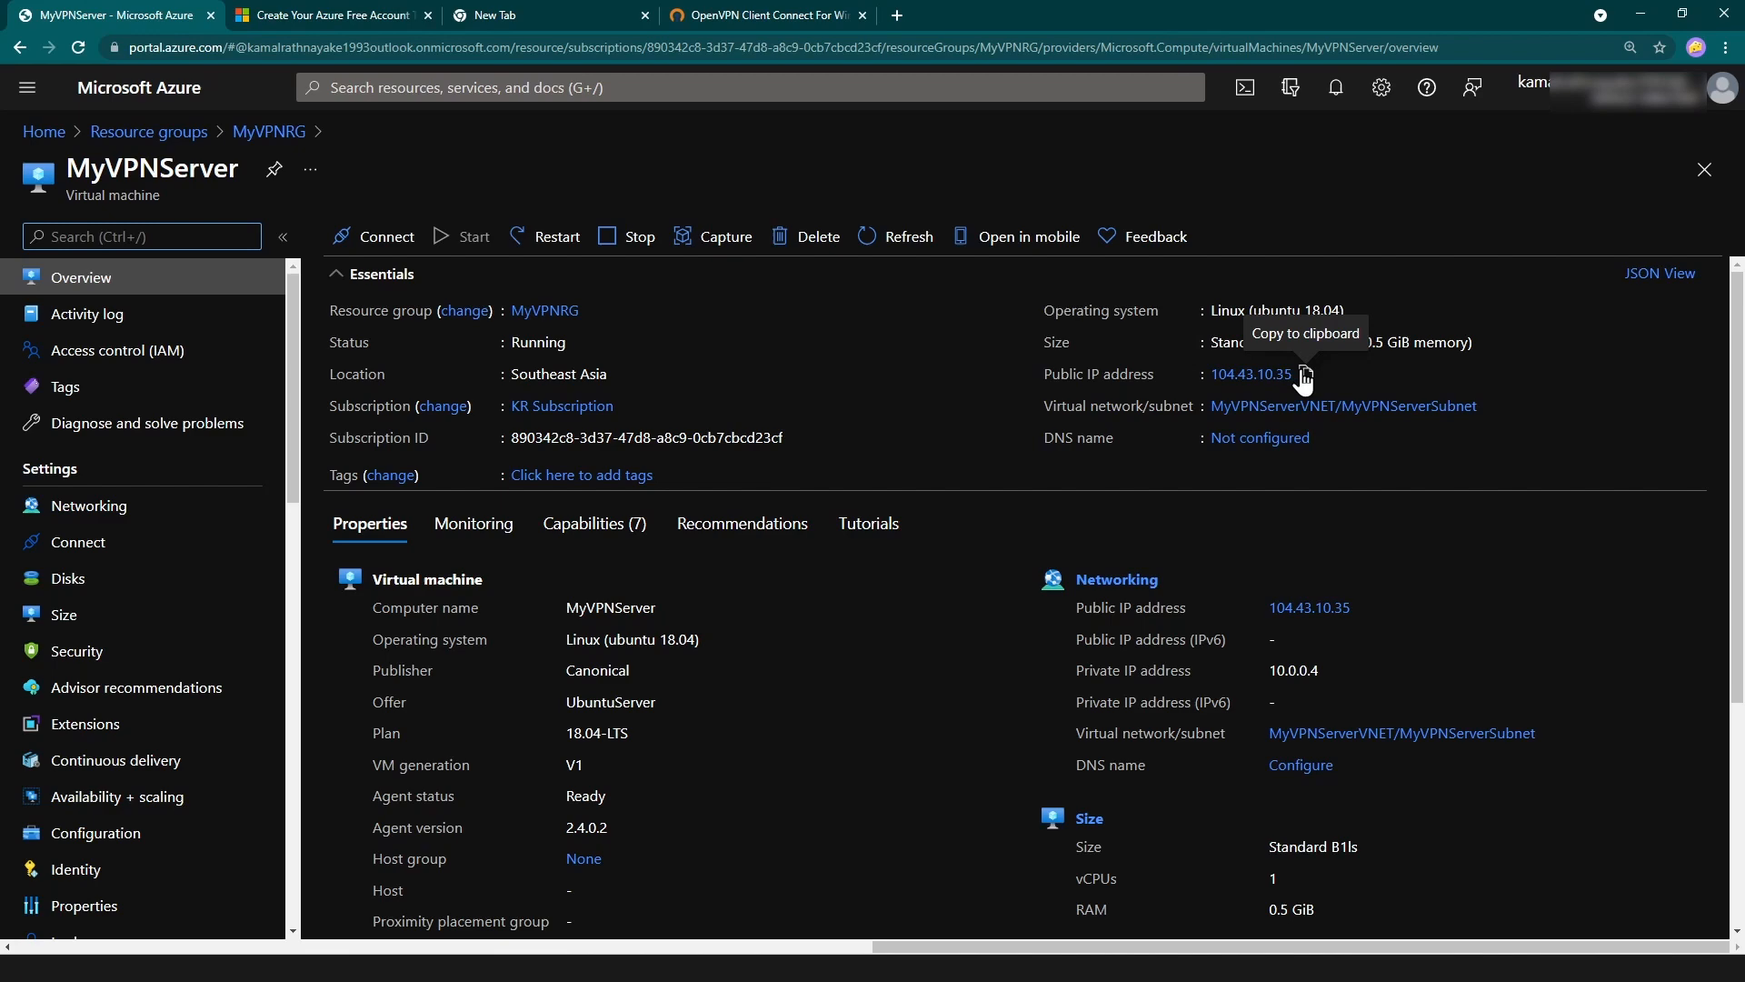
# Load 104.43.10.35 in a new tab, then edit the address toward /myownvpn.ovpn
pyautogui.click(518, 14)
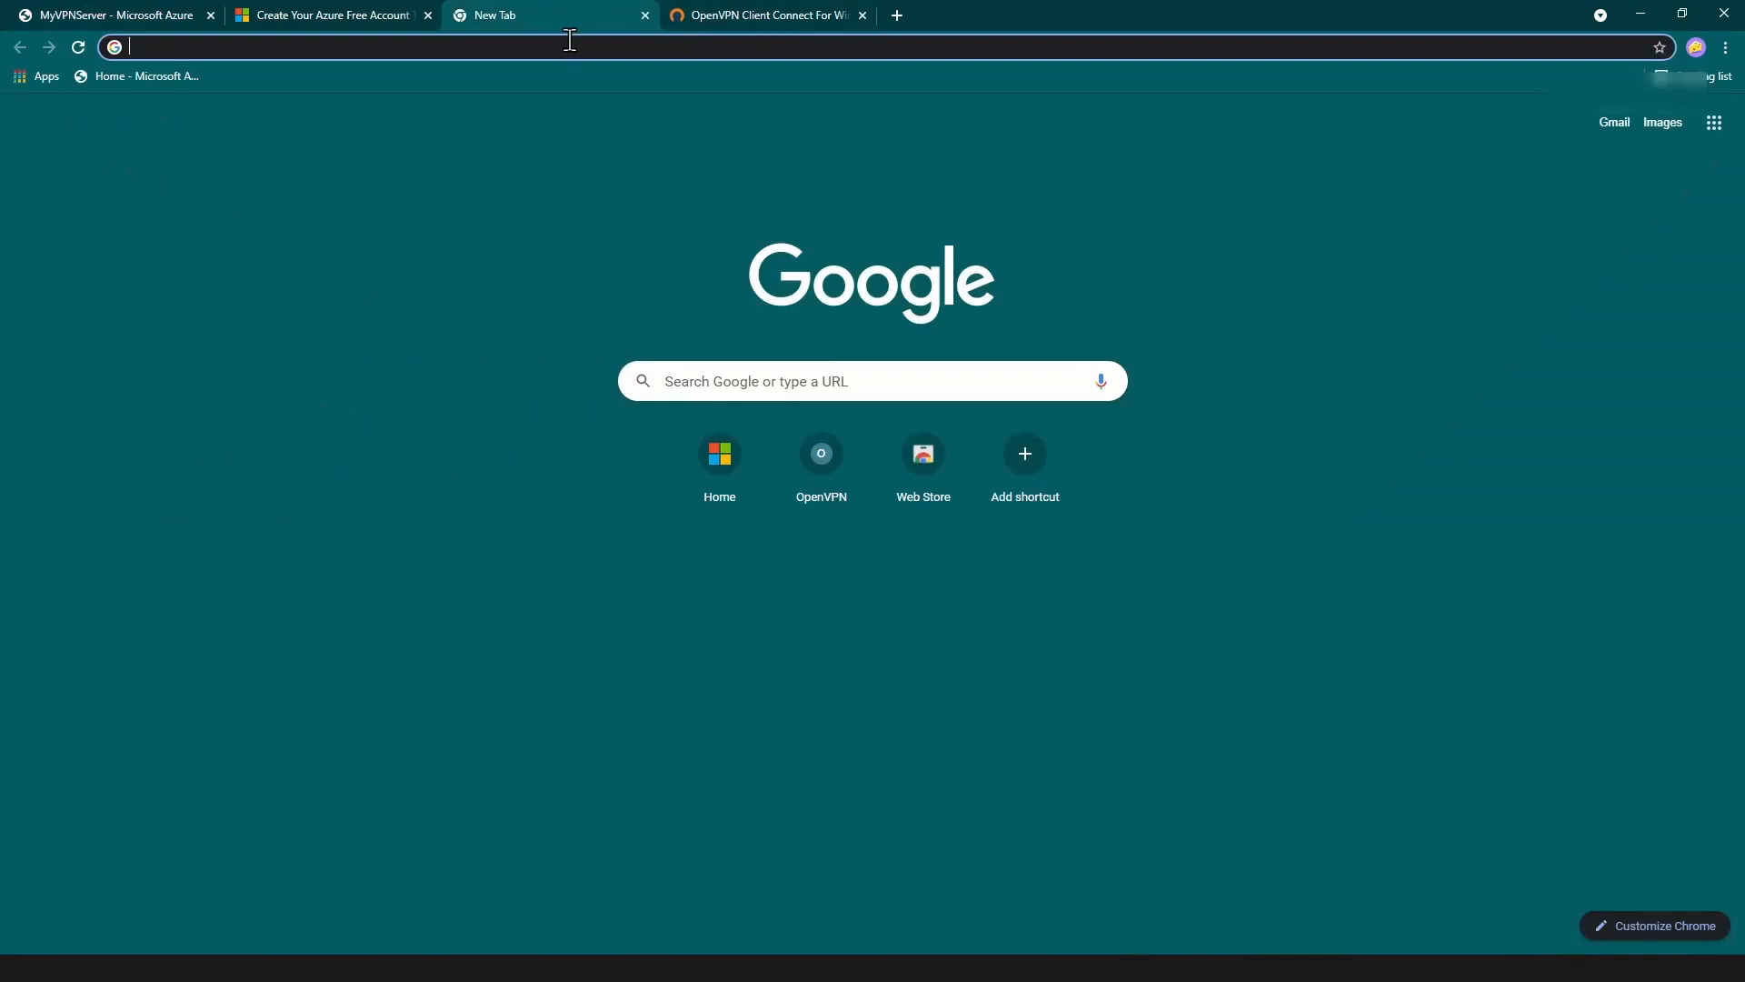
pyautogui.click(578, 48)
pyautogui.write('104.43.10.35')
pyautogui.press('Return')
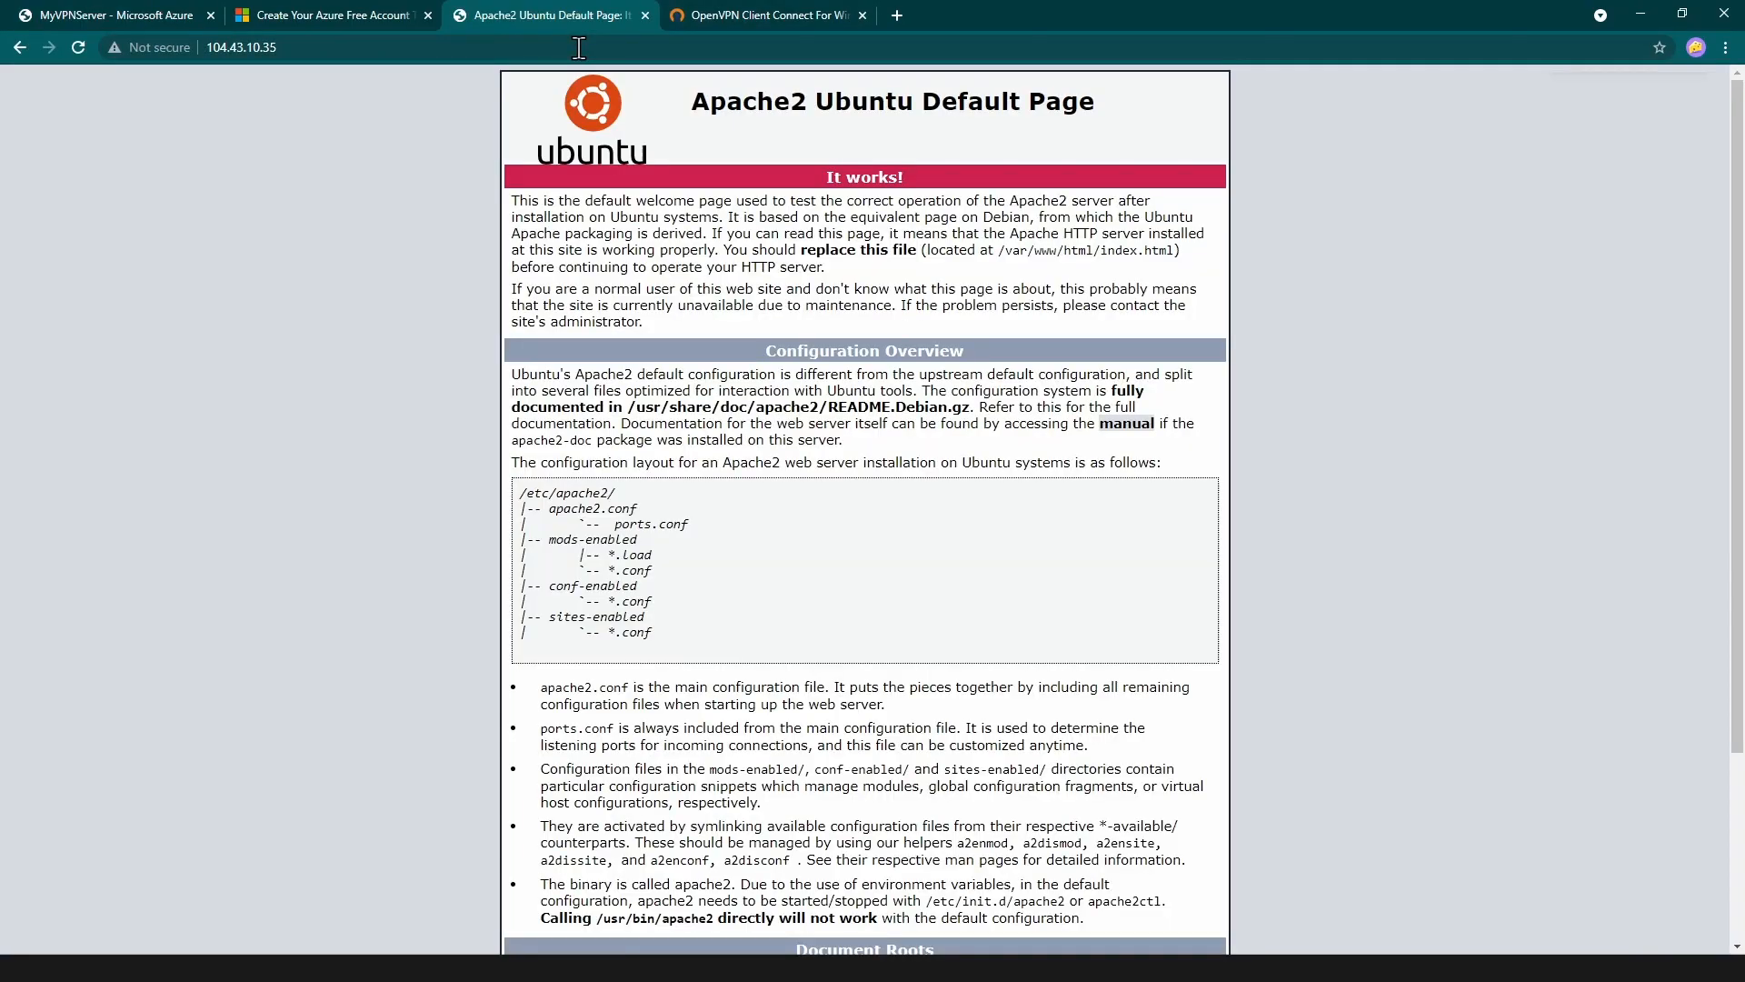
pyautogui.scroll(1, 627, 180)
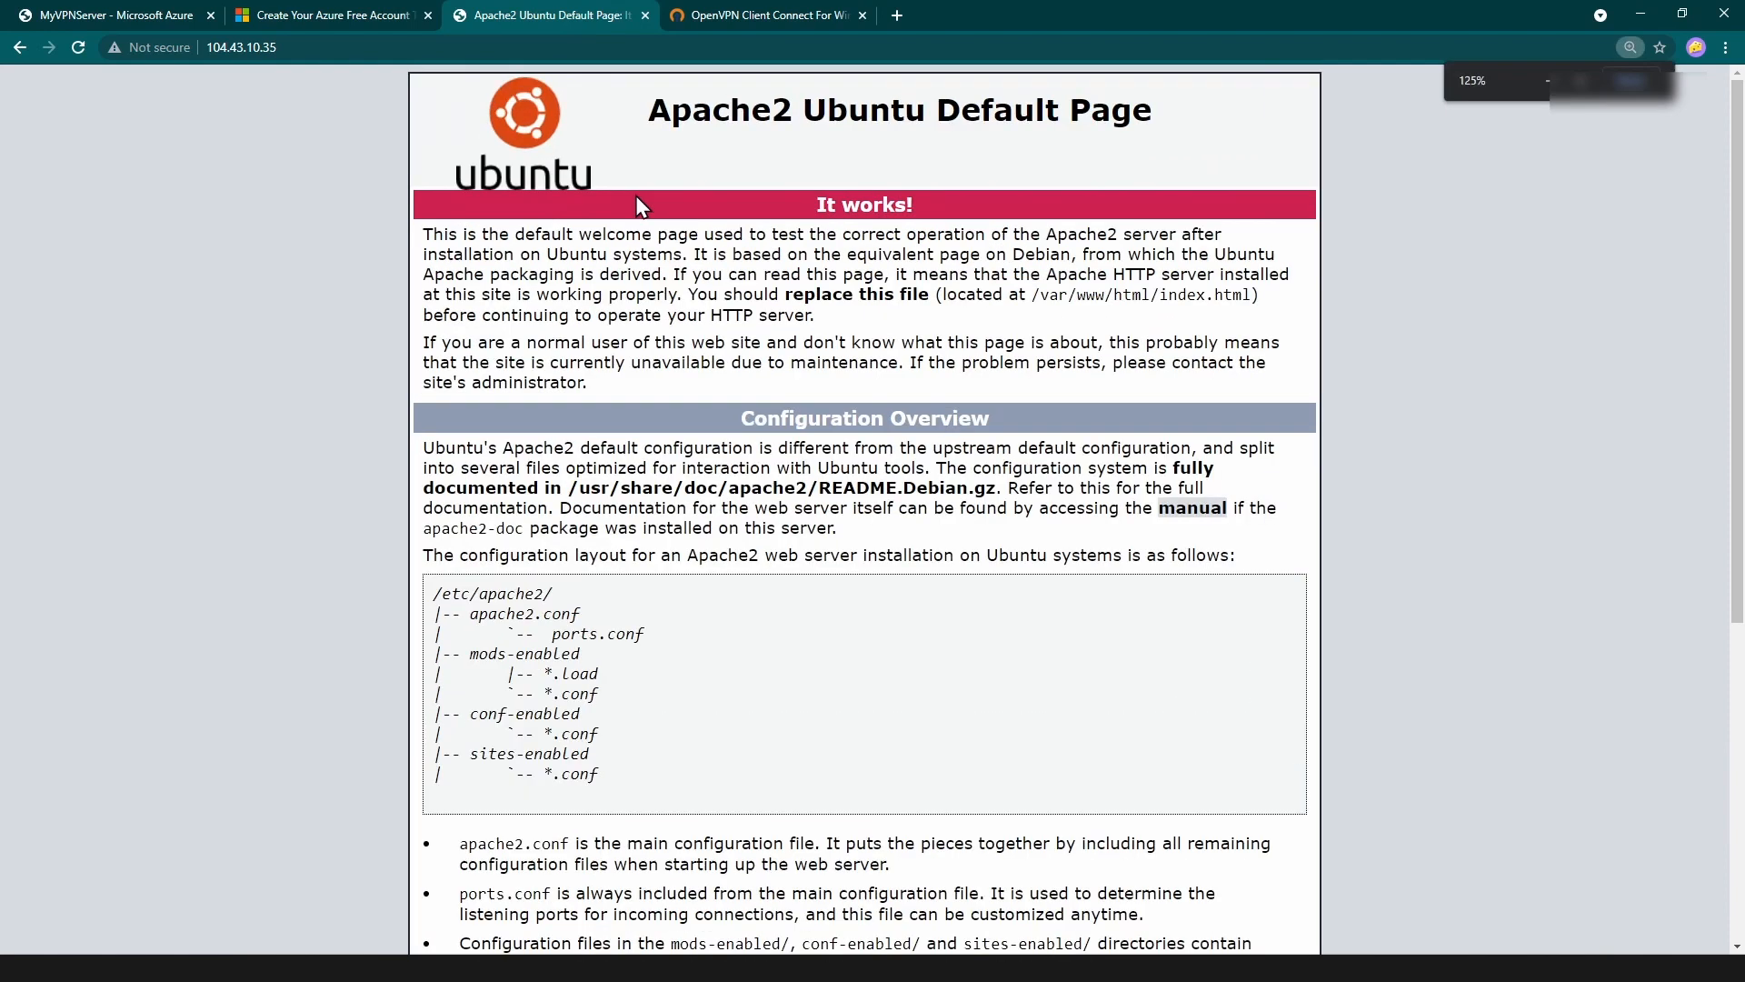
pyautogui.click(397, 50)
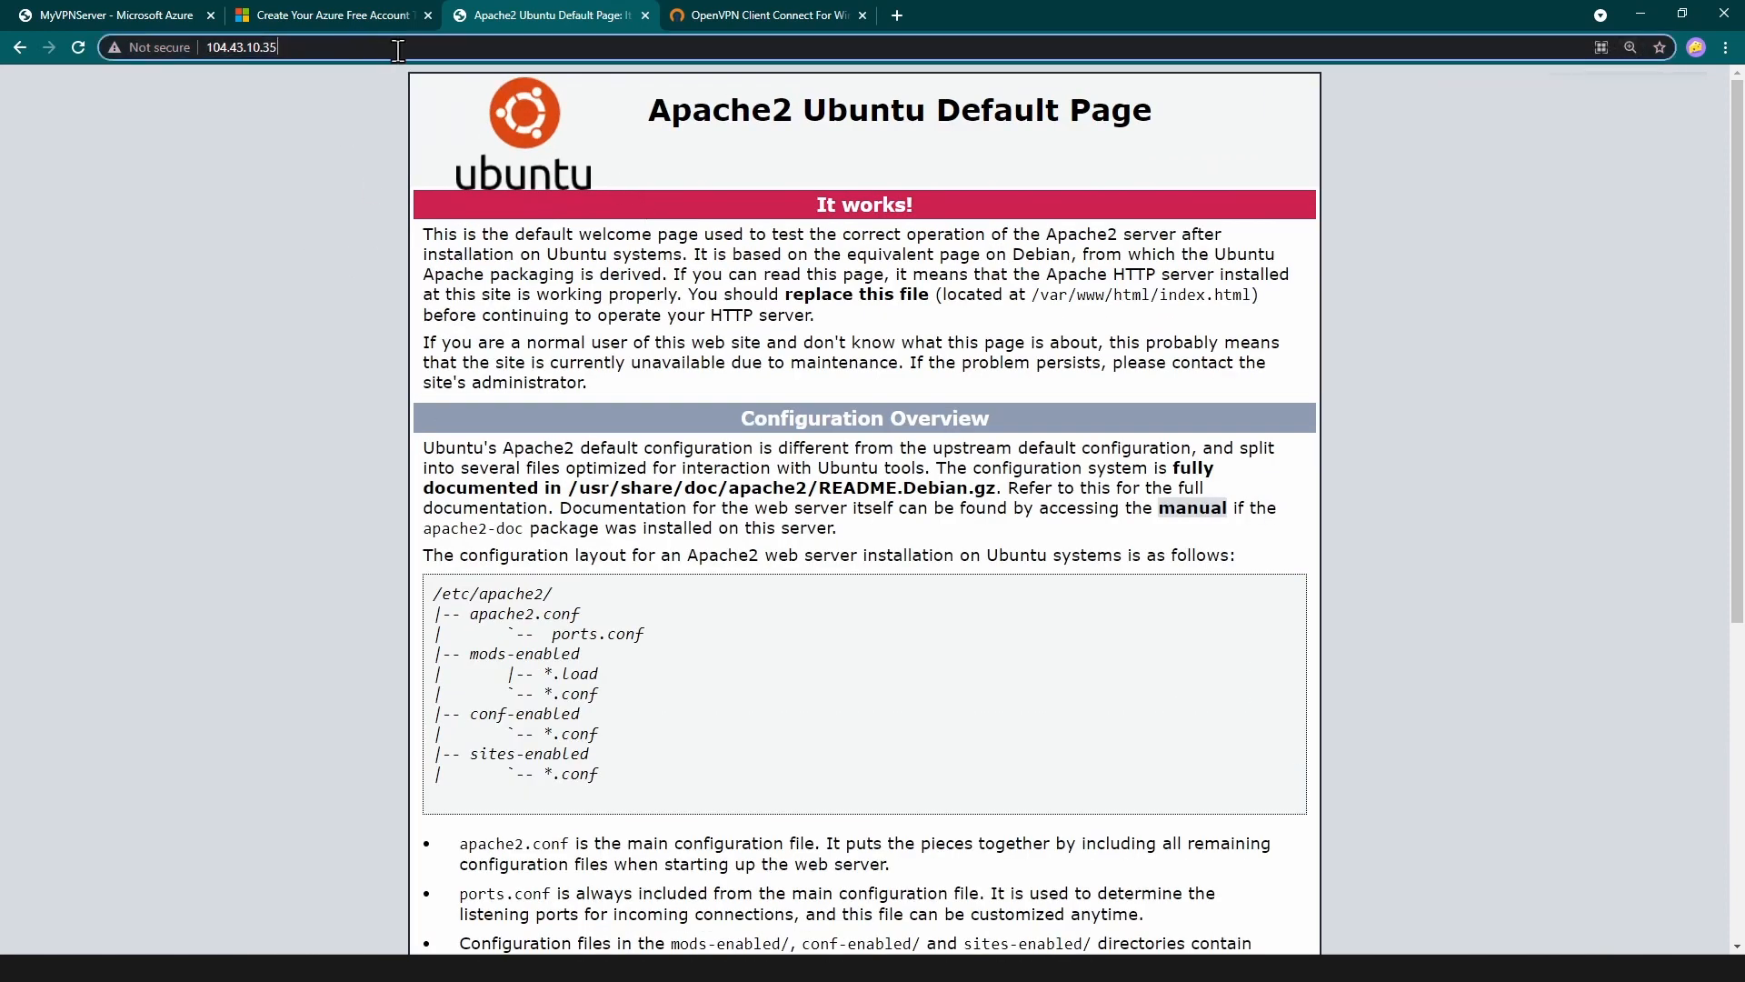
pyautogui.write('/')
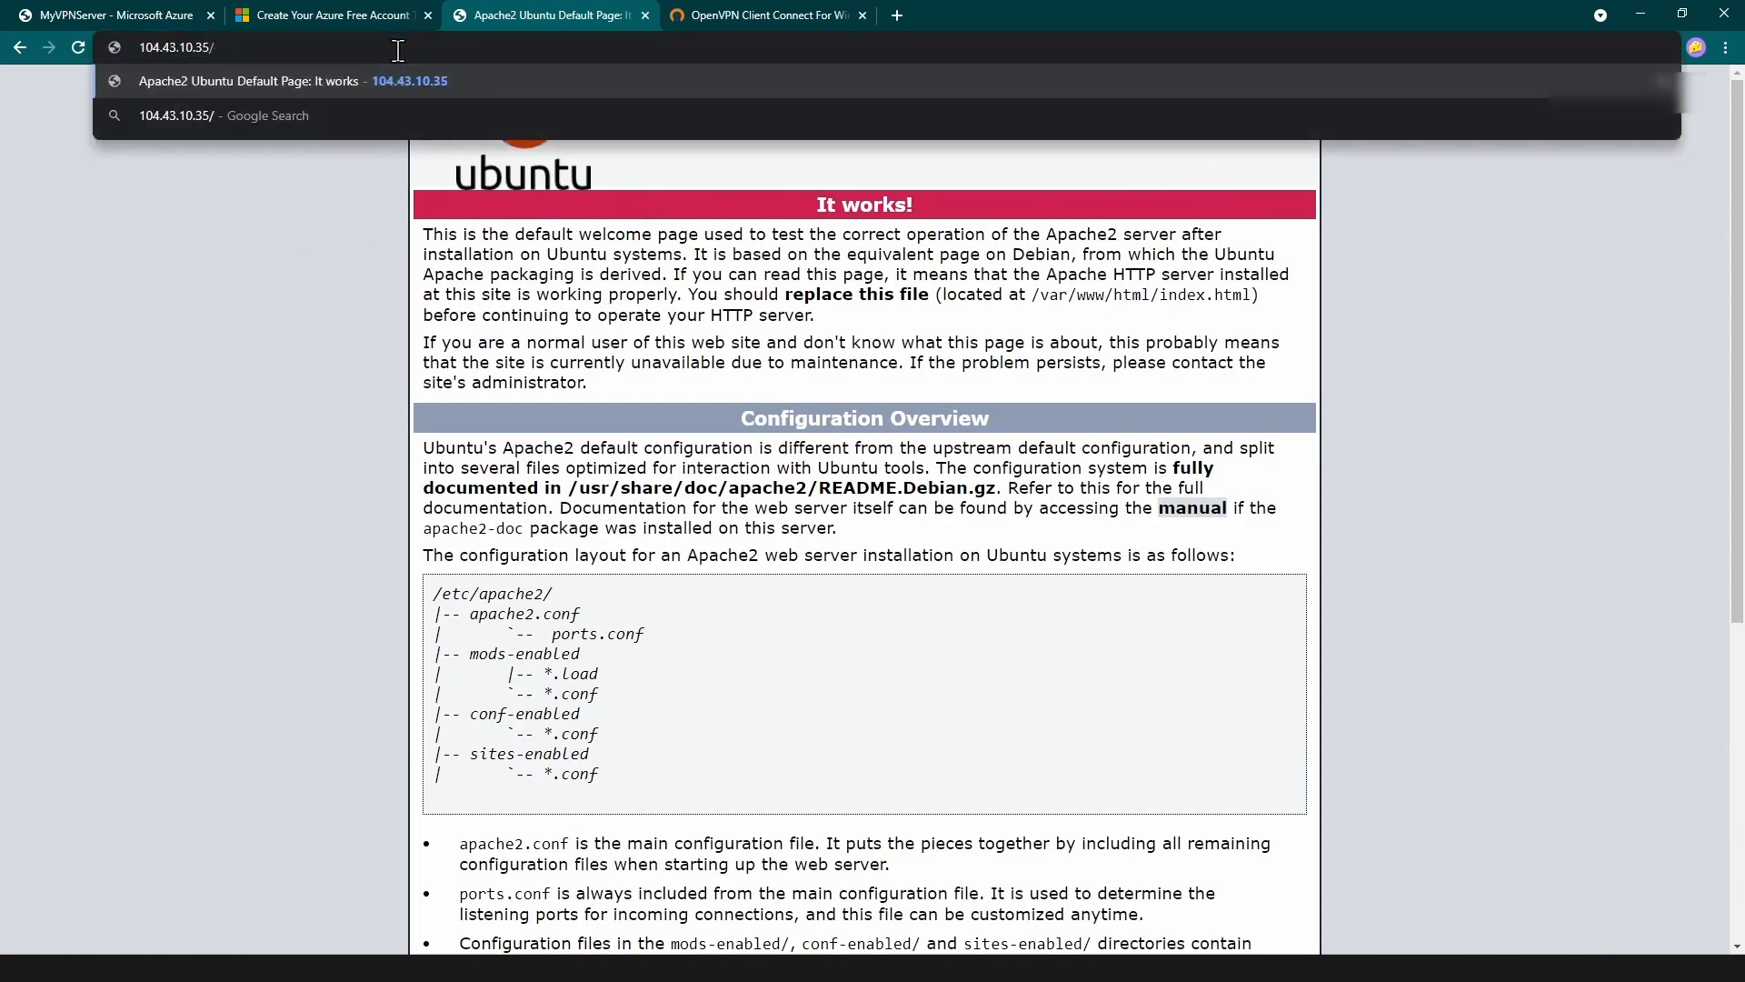
pyautogui.write('nyow')
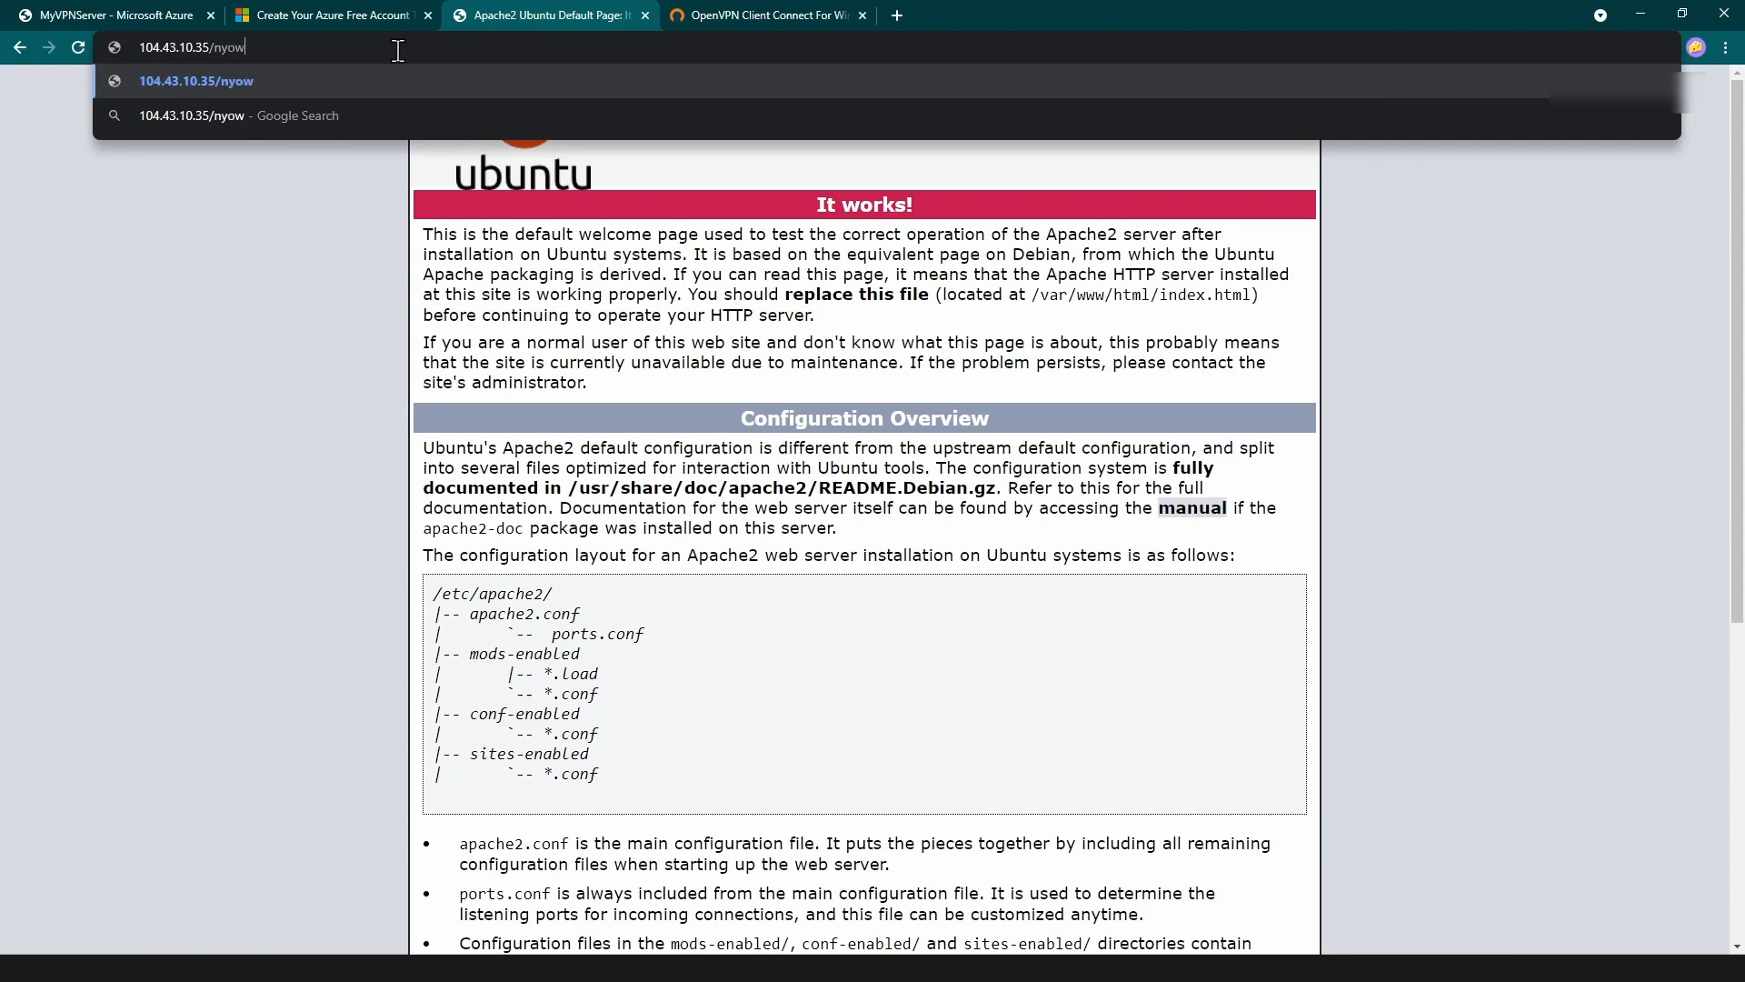
pyautogui.press('BackSpace')
pyautogui.press('BackSpace')
pyautogui.press('BackSpace')
pyautogui.write('m')
pyautogui.write('yownv')
pyautogui.write('pn.')
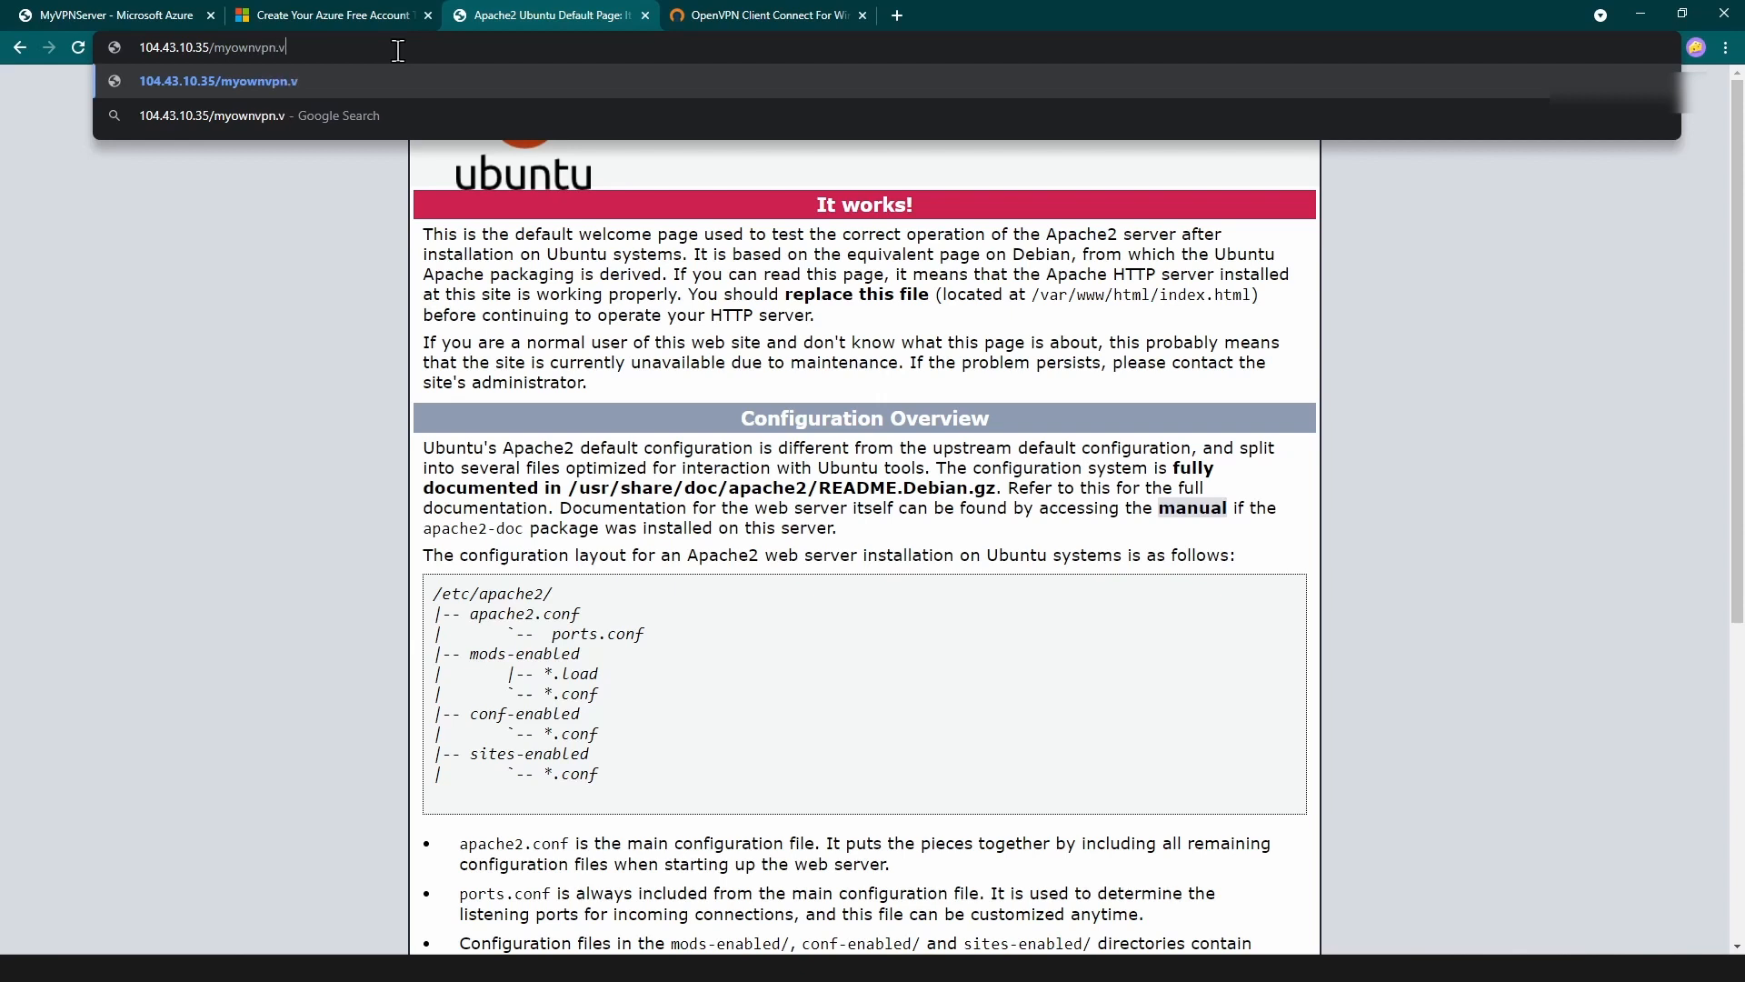
pyautogui.write('ovpn')
# Load myownvpn.ovpn, save it to the Desktop, and switch to the OpenVPN Connect page
pyautogui.press('Return')
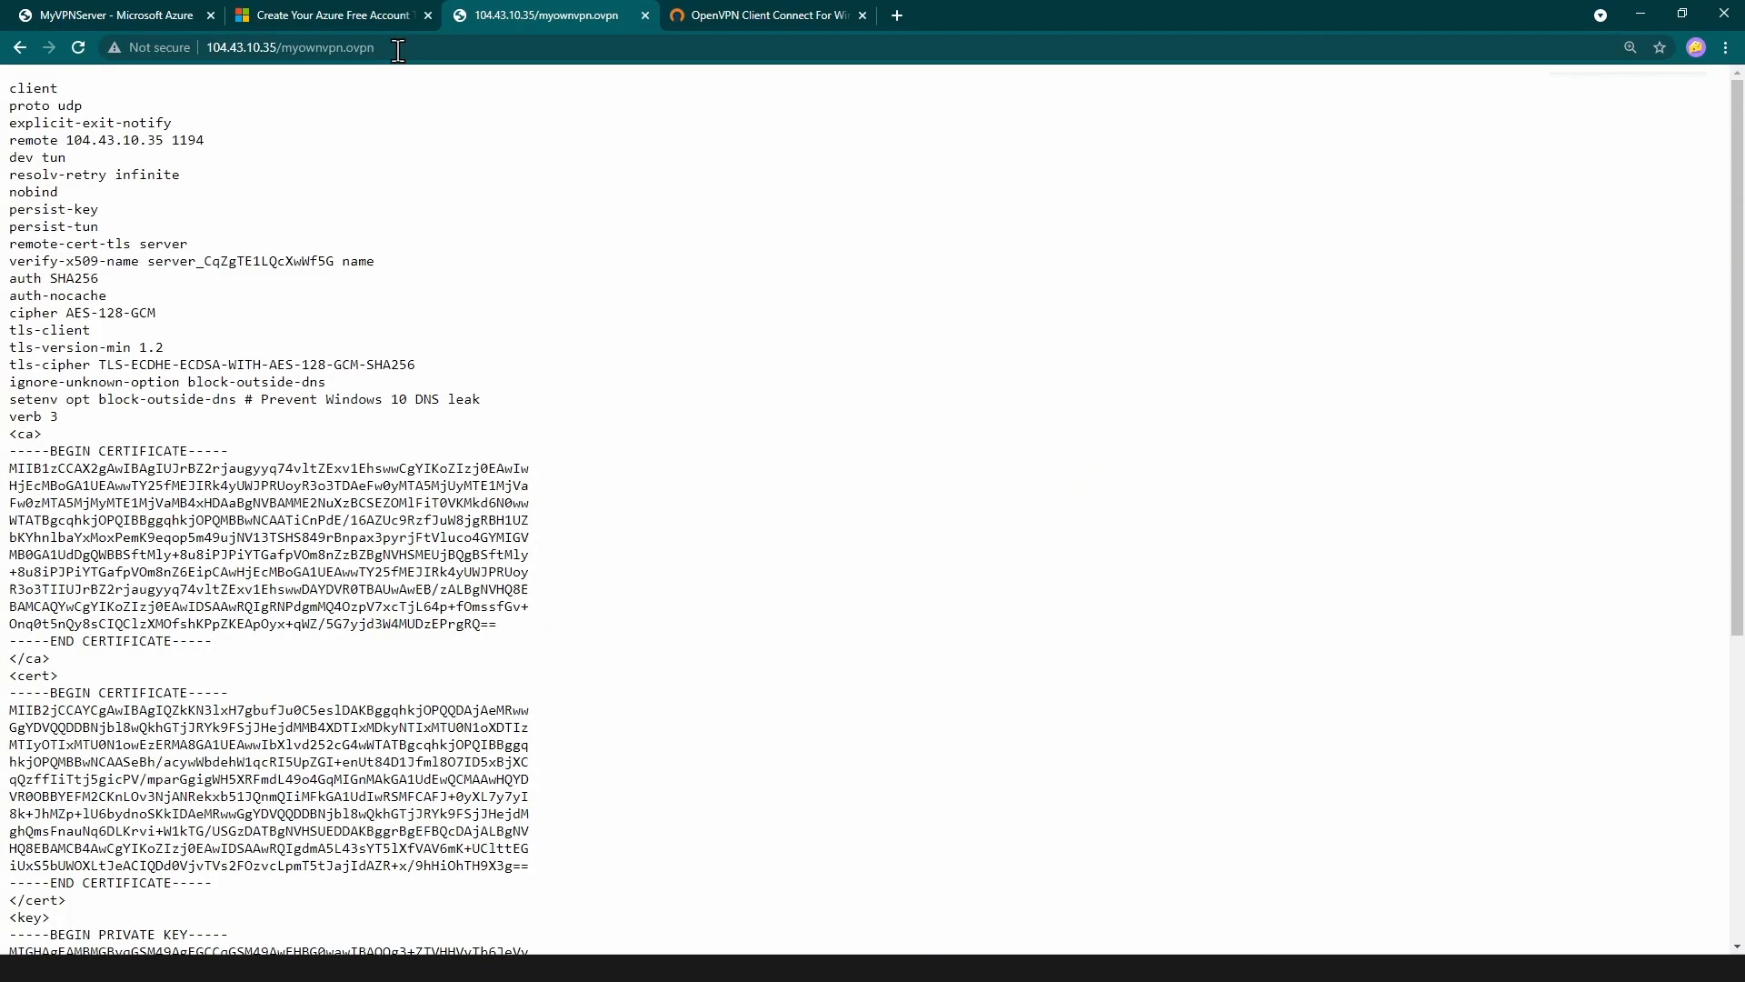
pyautogui.scroll(-8, 405, 354)
pyautogui.scroll(-5, 405, 354)
pyautogui.scroll(10, 405, 355)
pyautogui.hotkey('ctrl', 's')
pyautogui.click(74, 200)
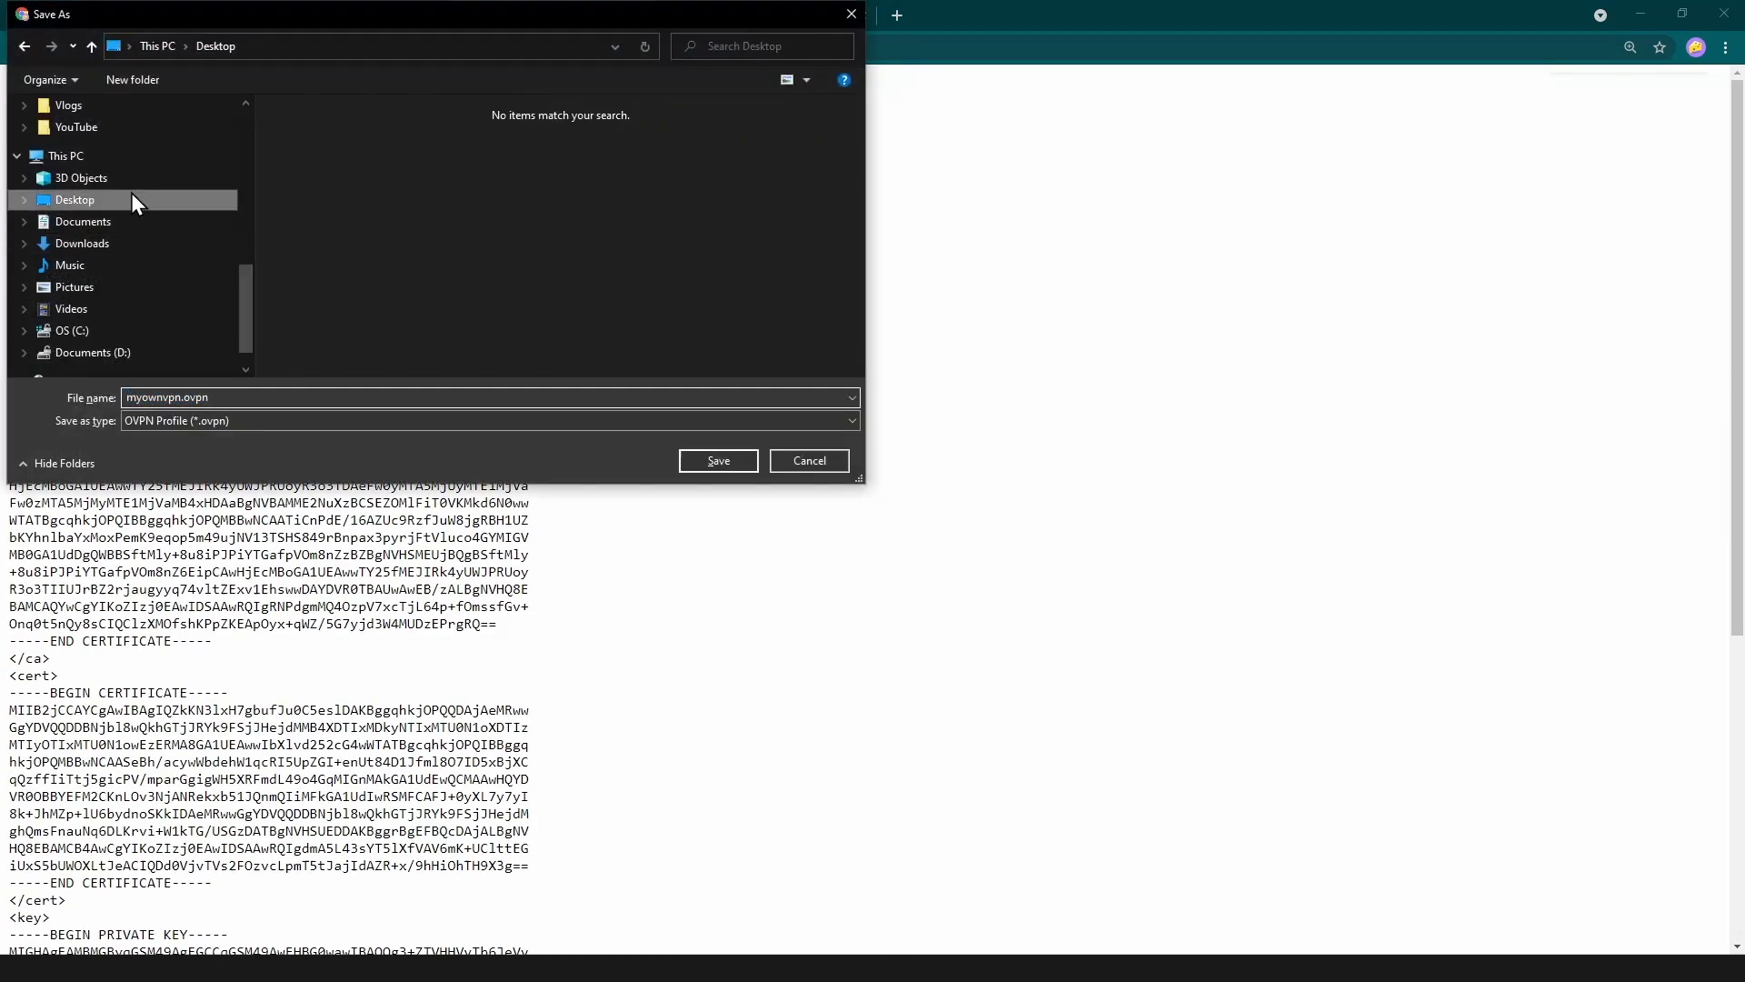
pyautogui.click(719, 459)
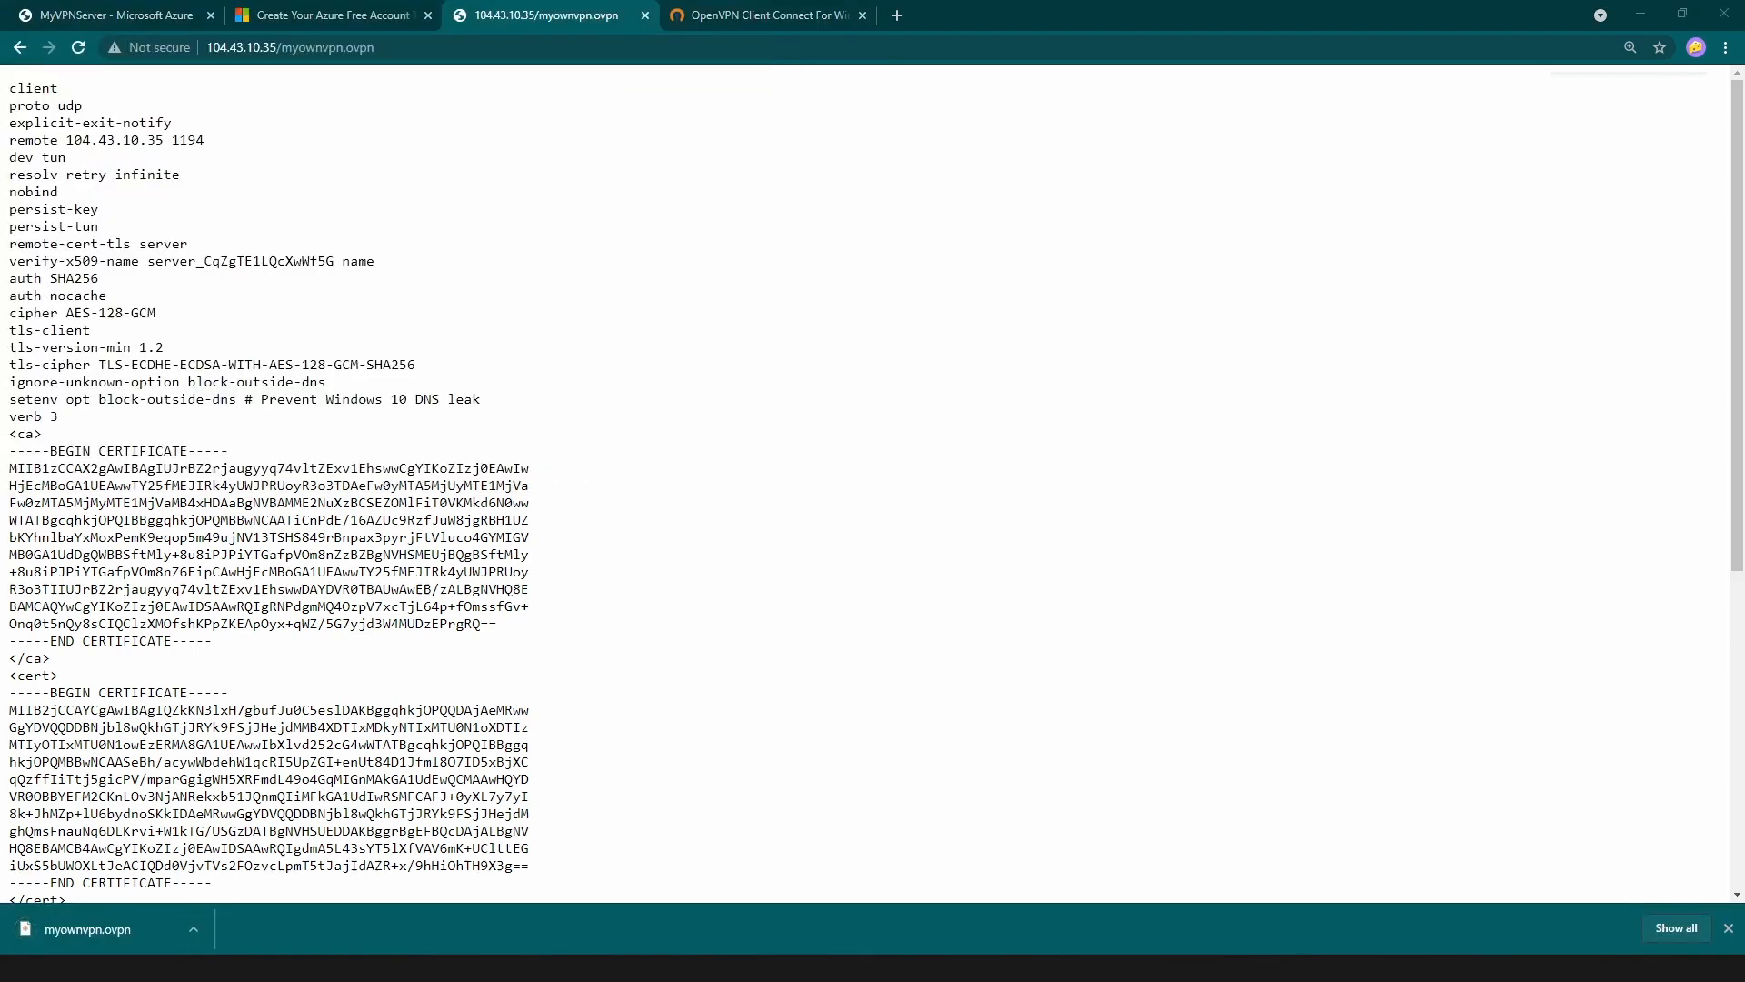
pyautogui.click(717, 13)
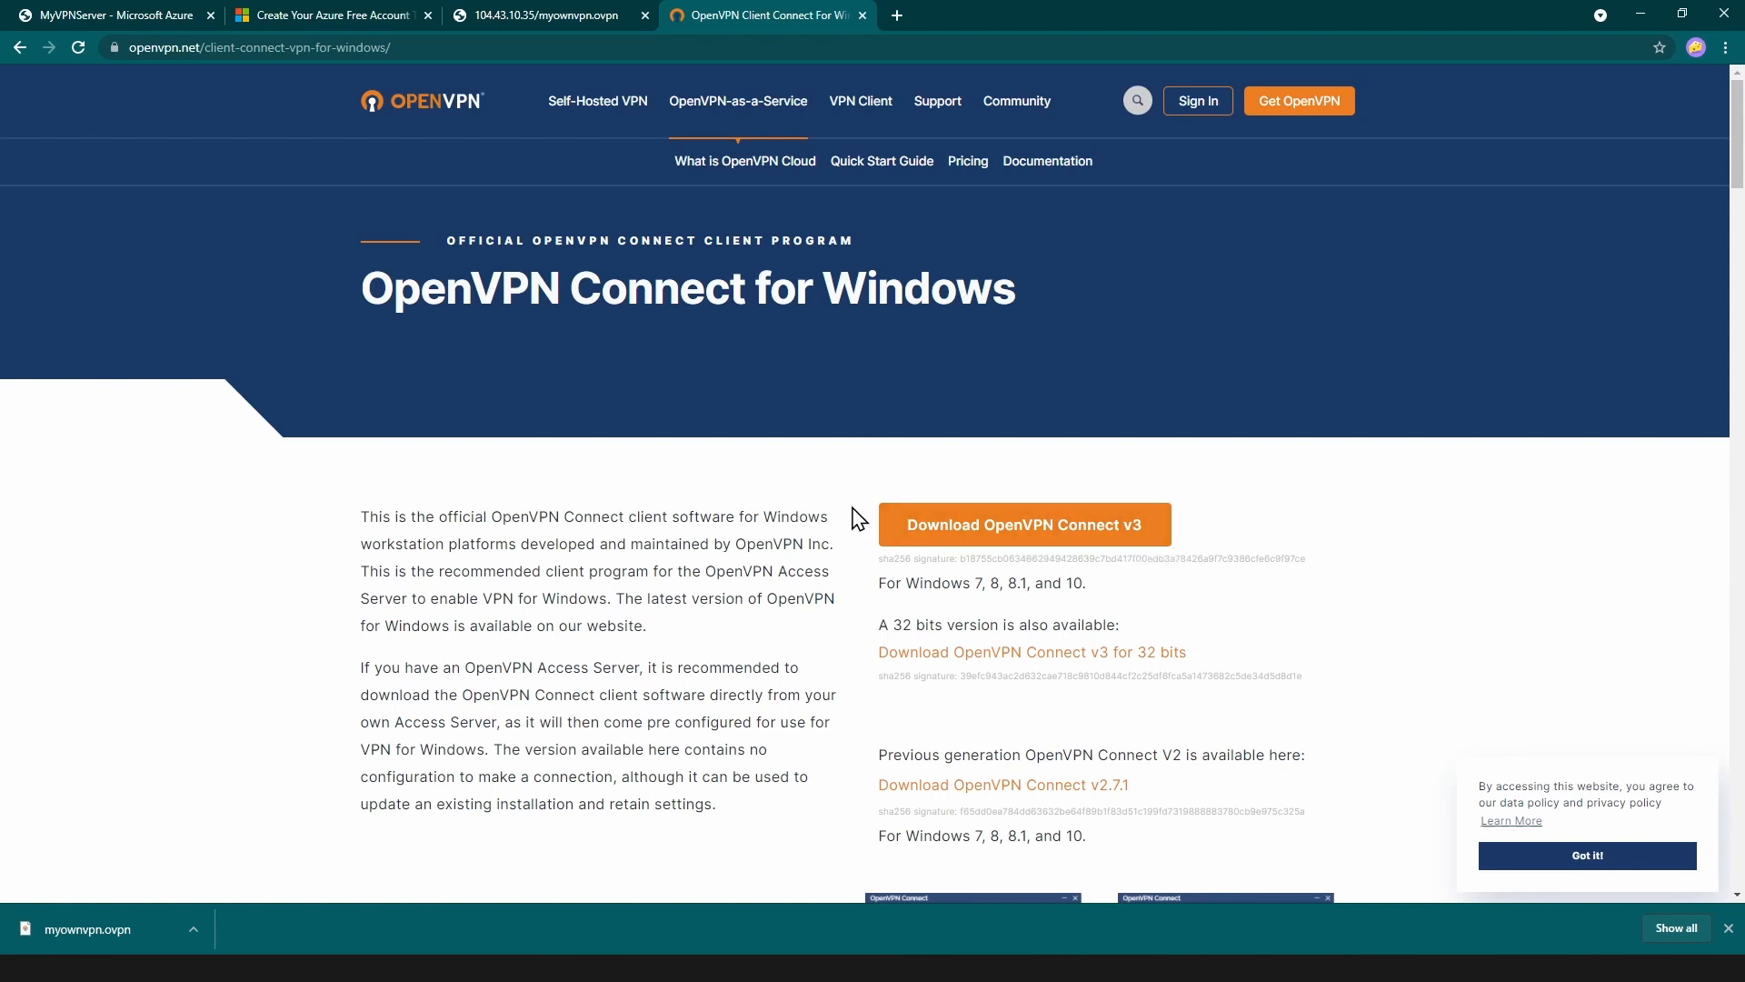
pyautogui.moveTo(598, 101)
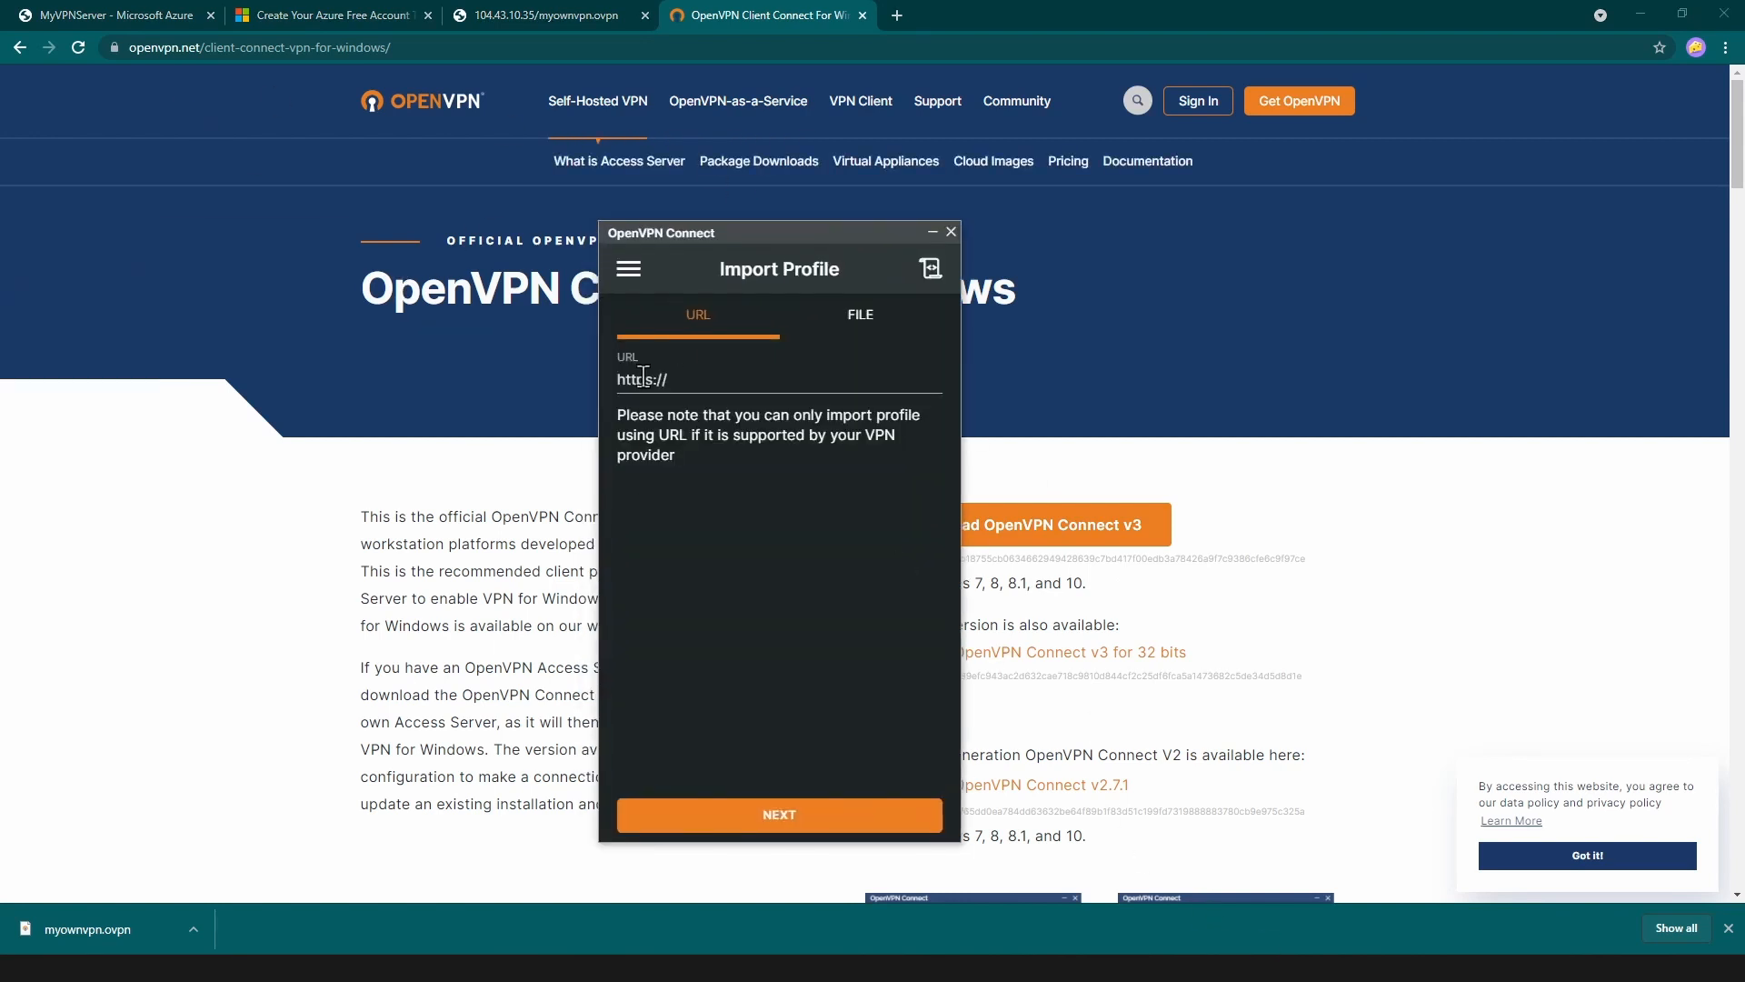
# Import the myownvpn.ovpn profile from the Desktop via the FILE option
pyautogui.moveTo(718, 231); pyautogui.dragTo(681, 222)
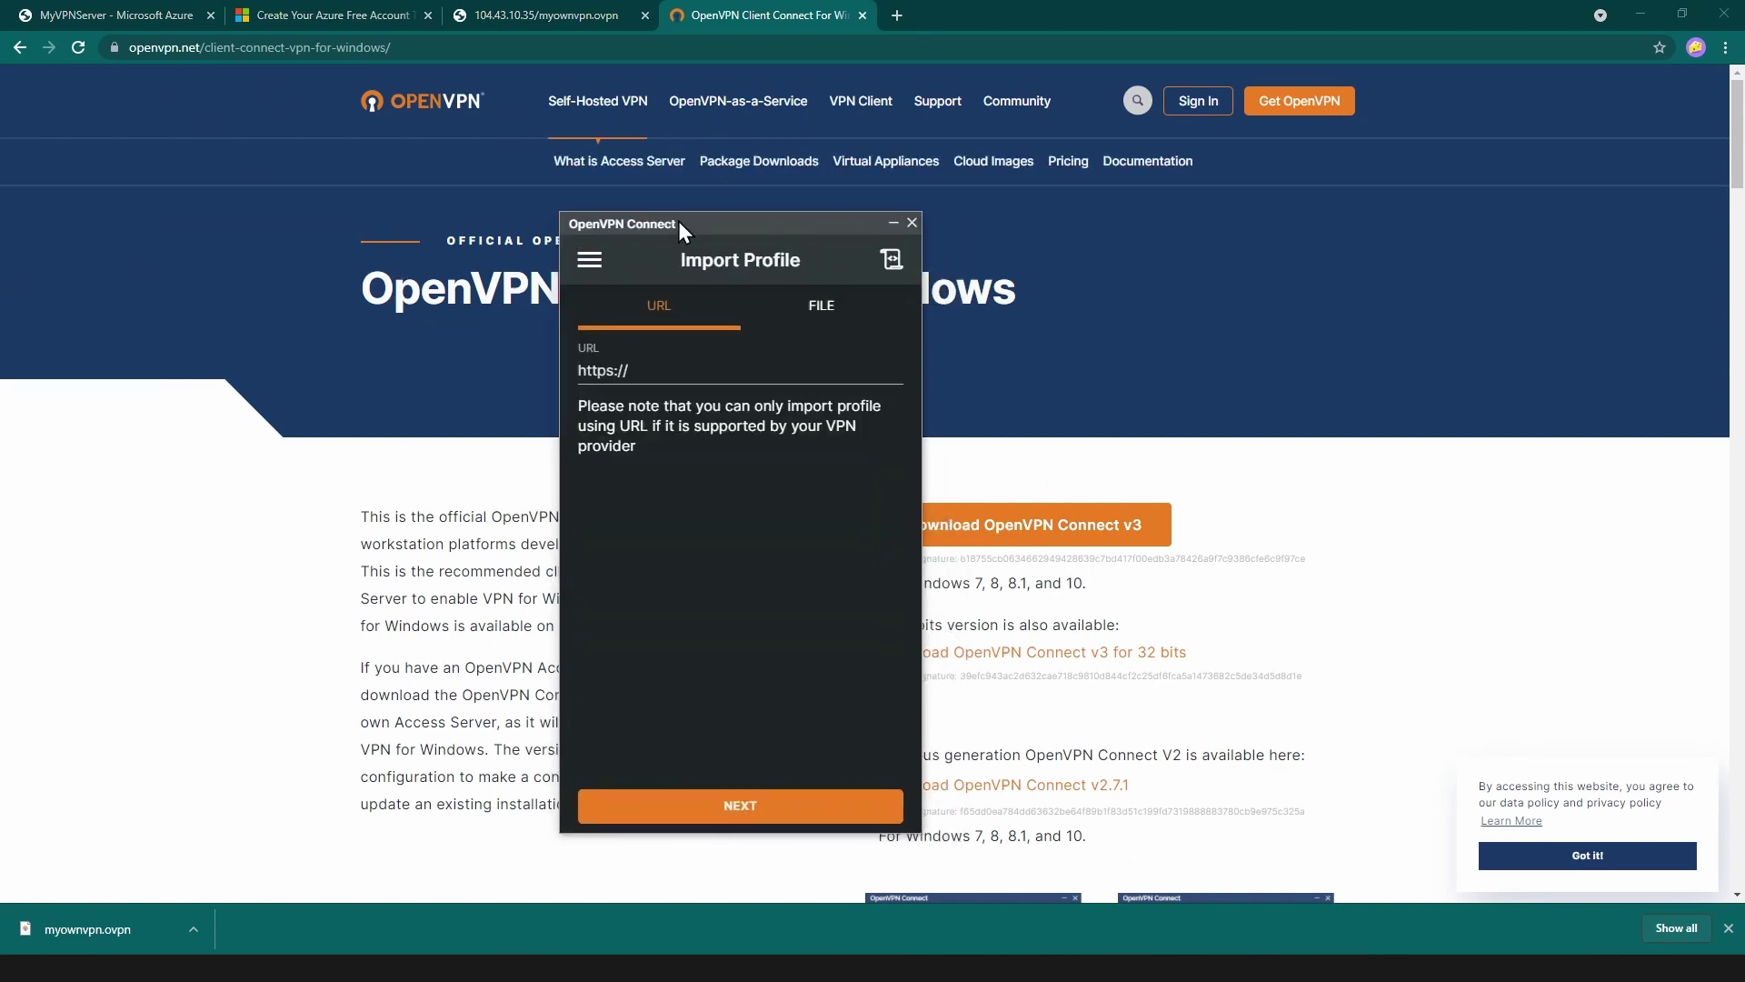
pyautogui.click(822, 305)
pyautogui.click(741, 623)
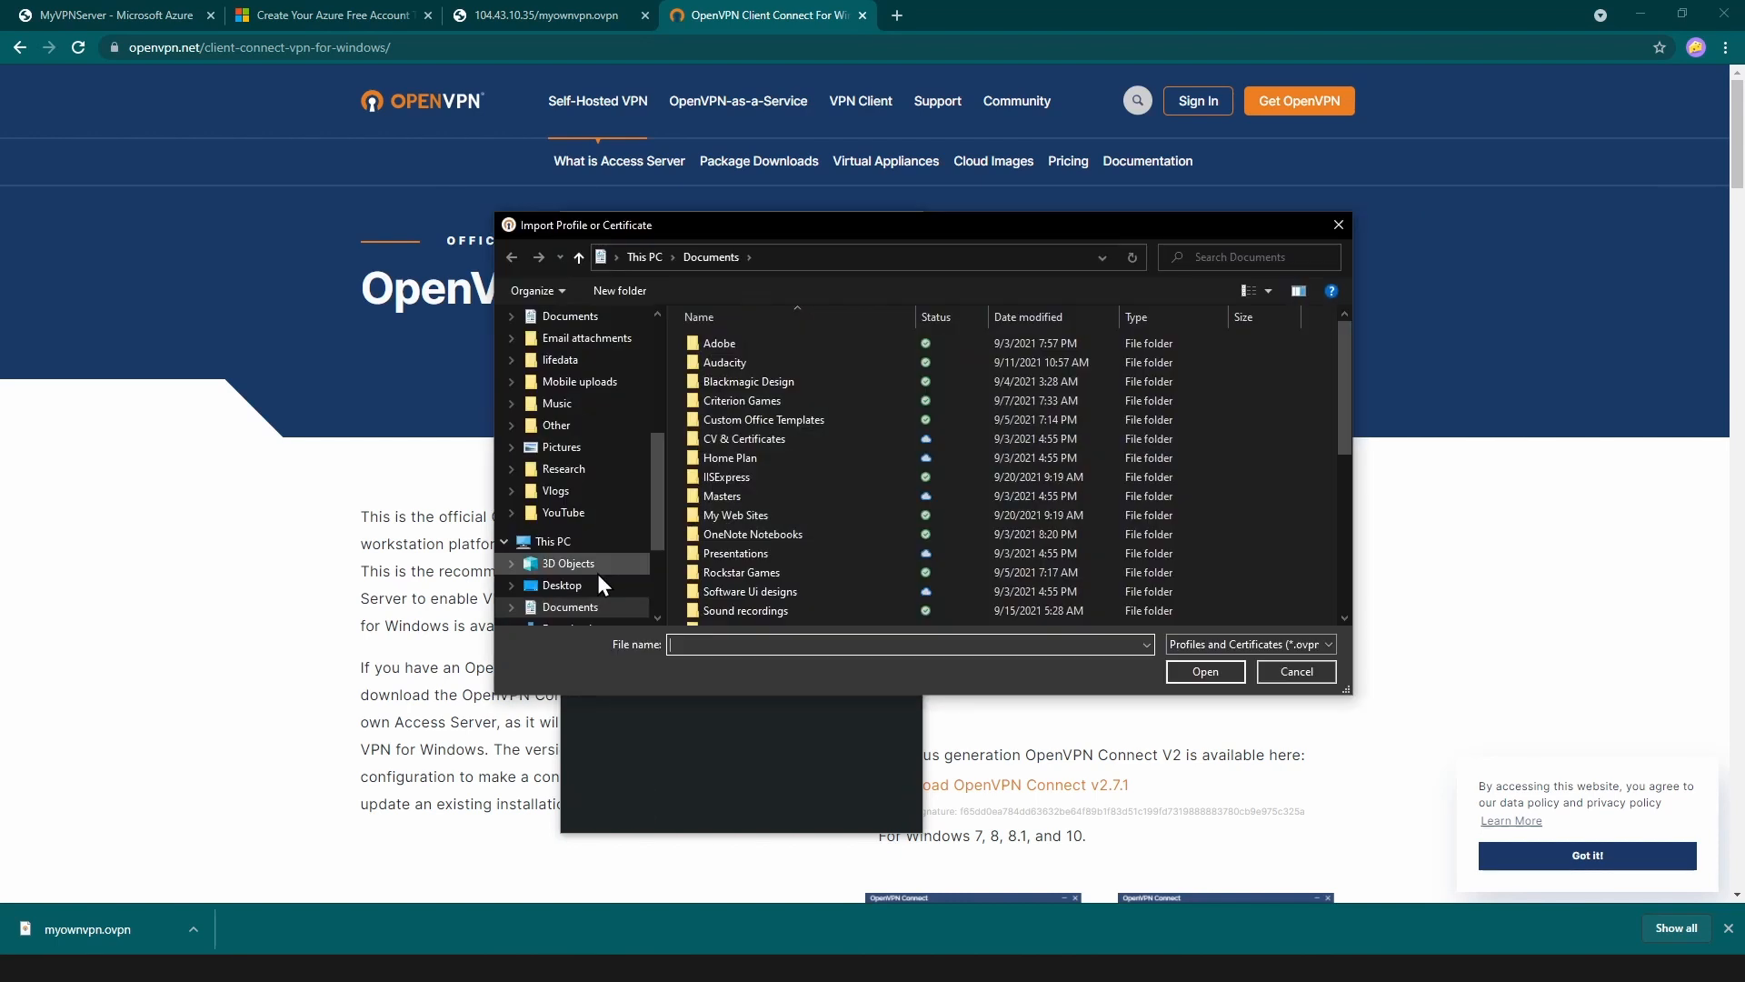
pyautogui.click(601, 577)
pyautogui.doubleClick(730, 362)
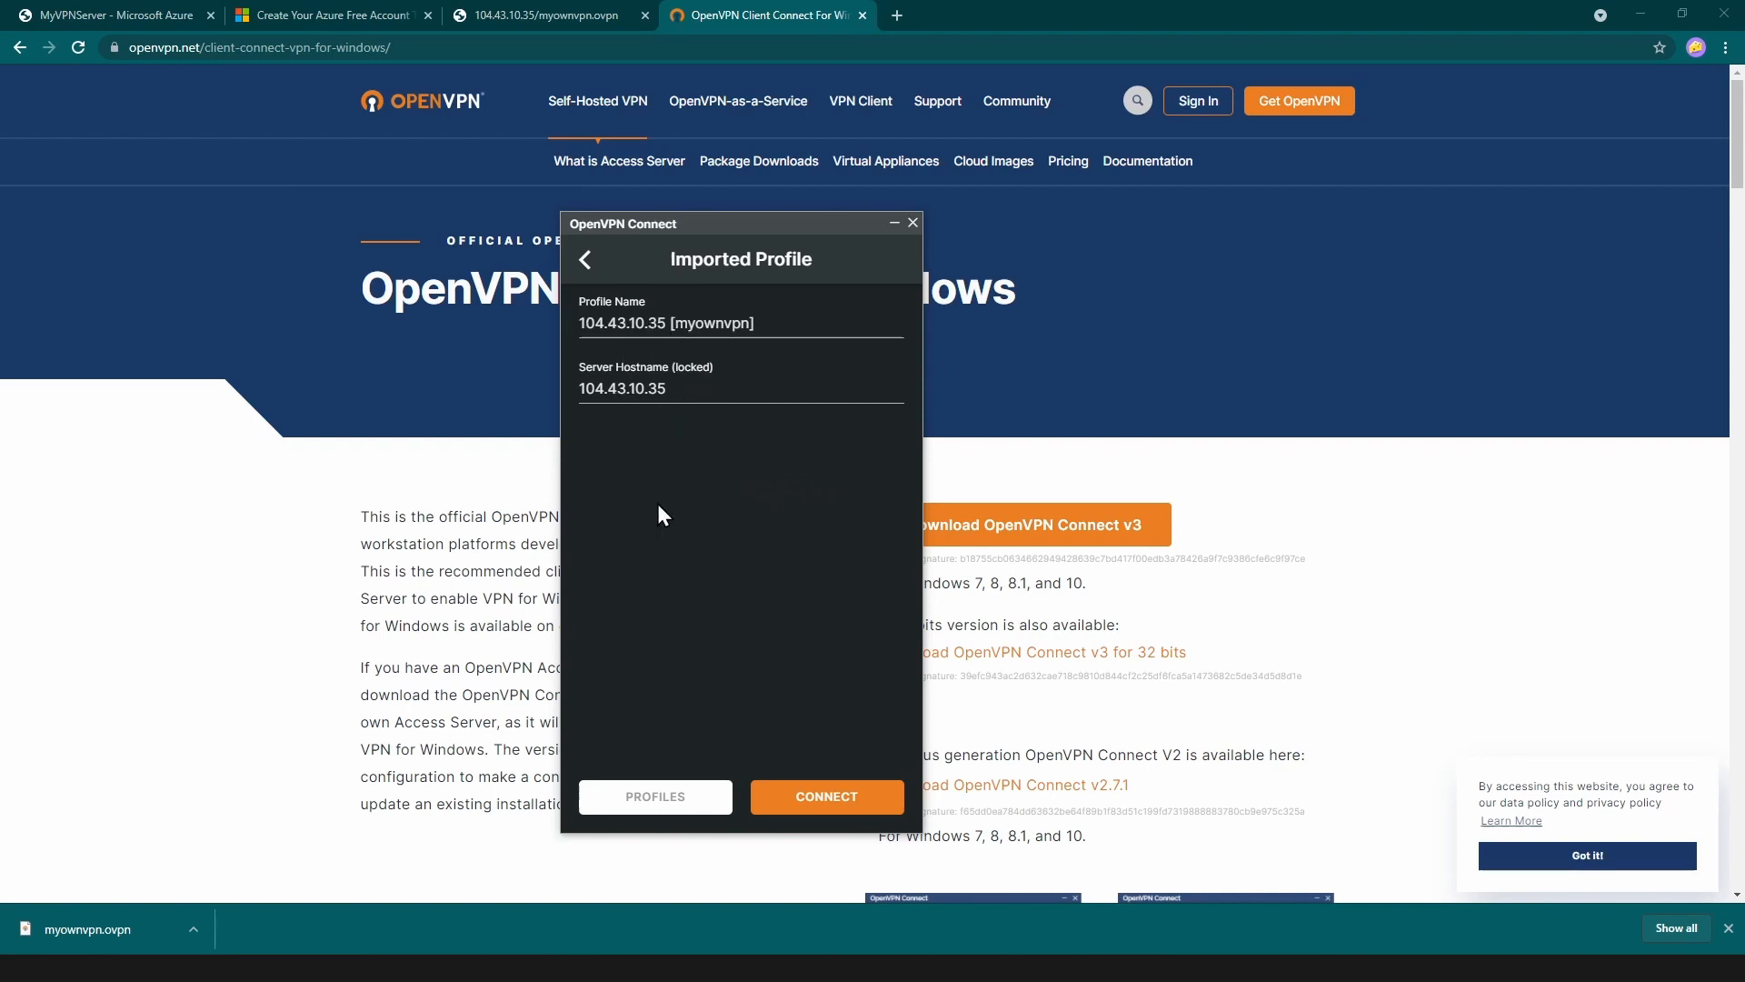
# Connect to the VPN at 104.43.10.35 and bring the browser back to front
pyautogui.click(826, 798)
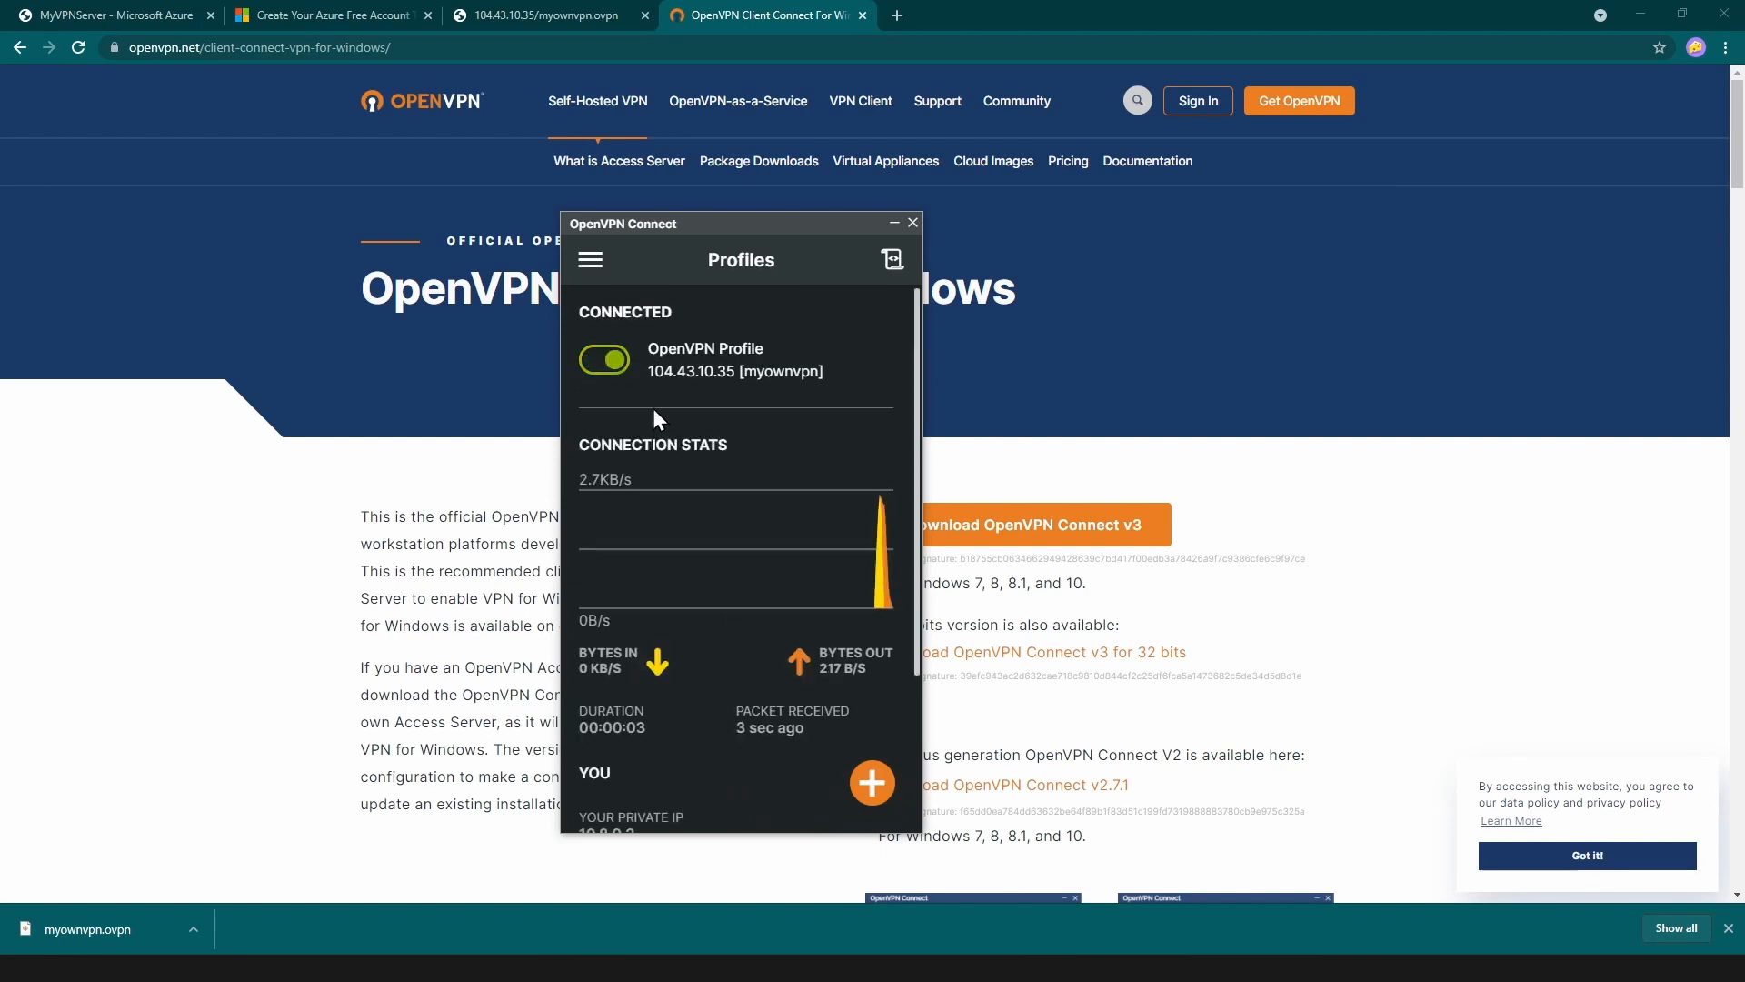
pyautogui.click(785, 15)
# Search 'where am i' in an Incognito window, confirm Singapore, then close the window
pyautogui.hotkey('ctrl', 'shift', 'n')
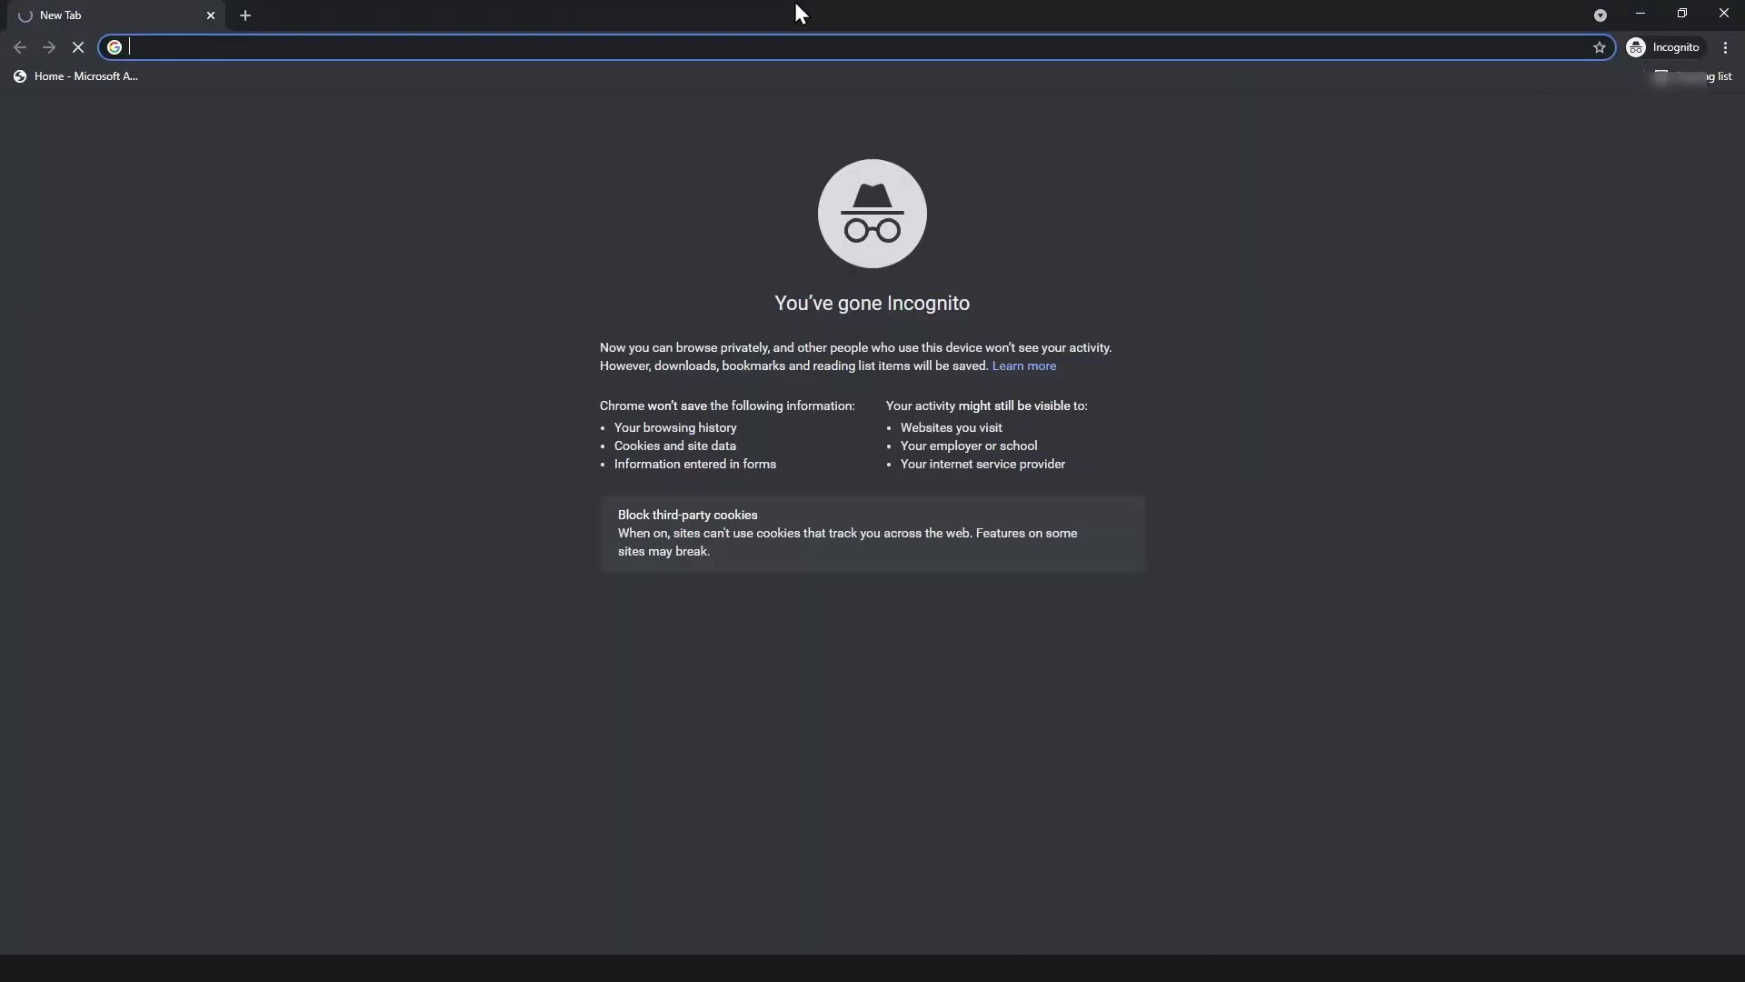
pyautogui.write('where')
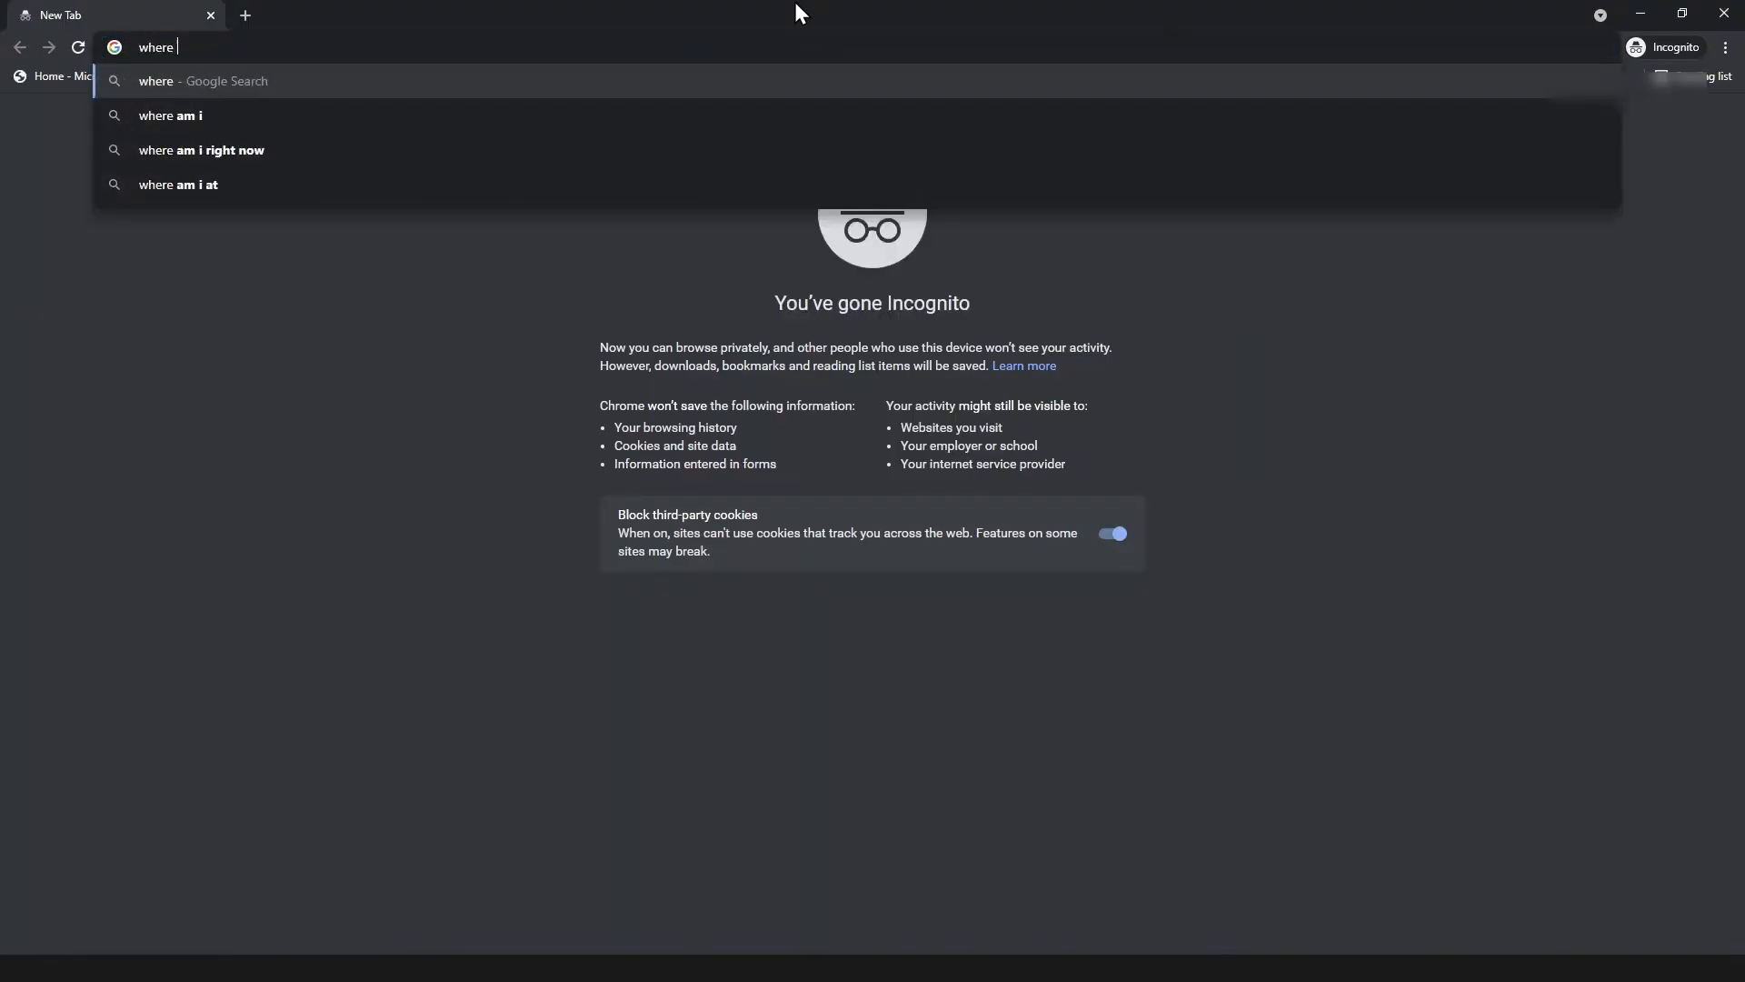
pyautogui.write('am i')
pyautogui.press('Return')
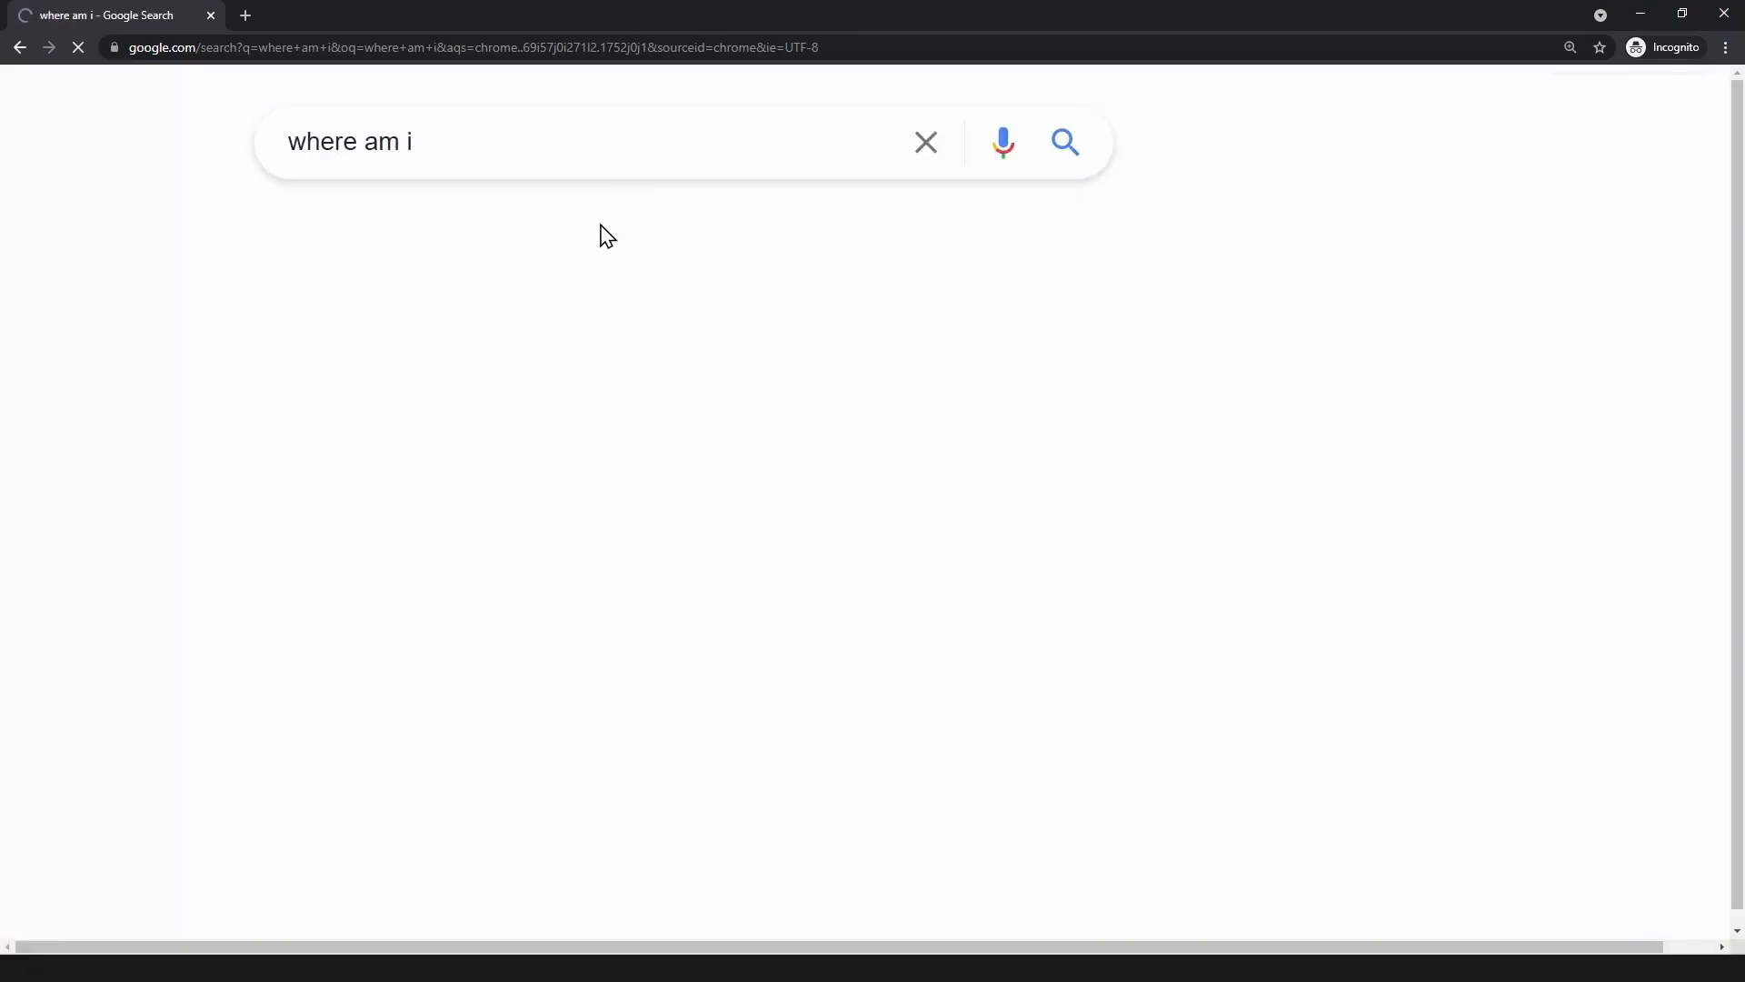
pyautogui.hotkey('ctrl', '+')
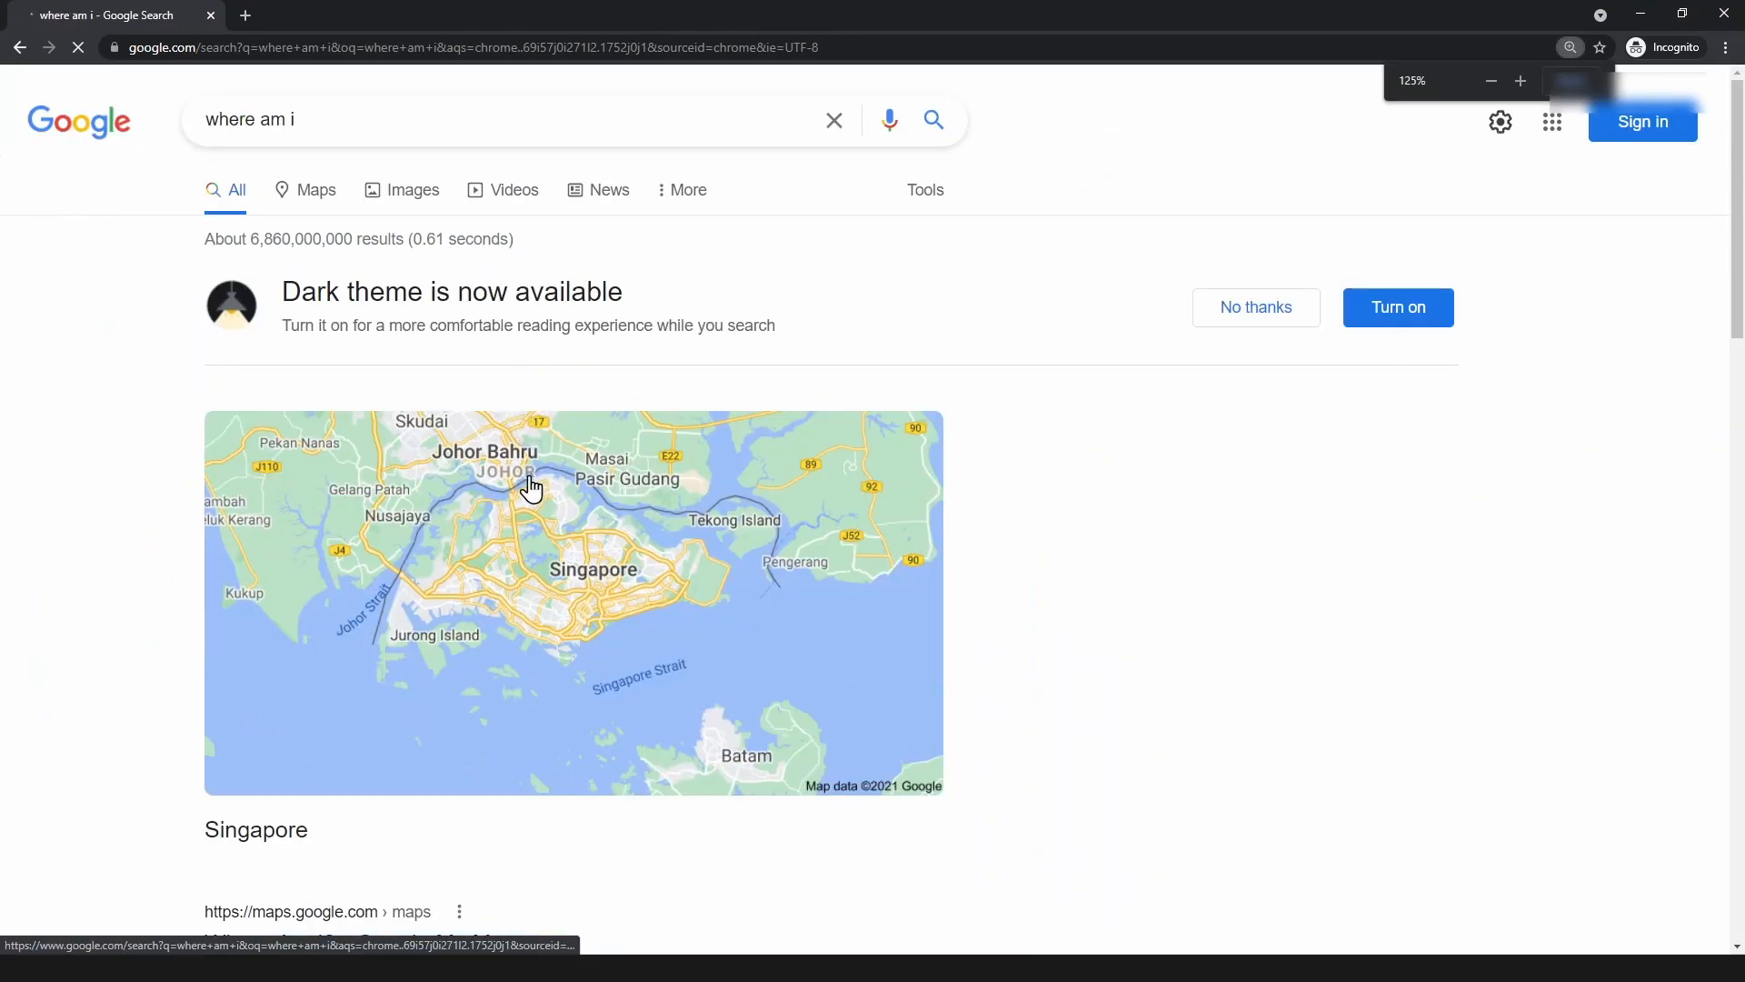
pyautogui.scroll(-2, 560, 519)
pyautogui.scroll(2, 545, 409)
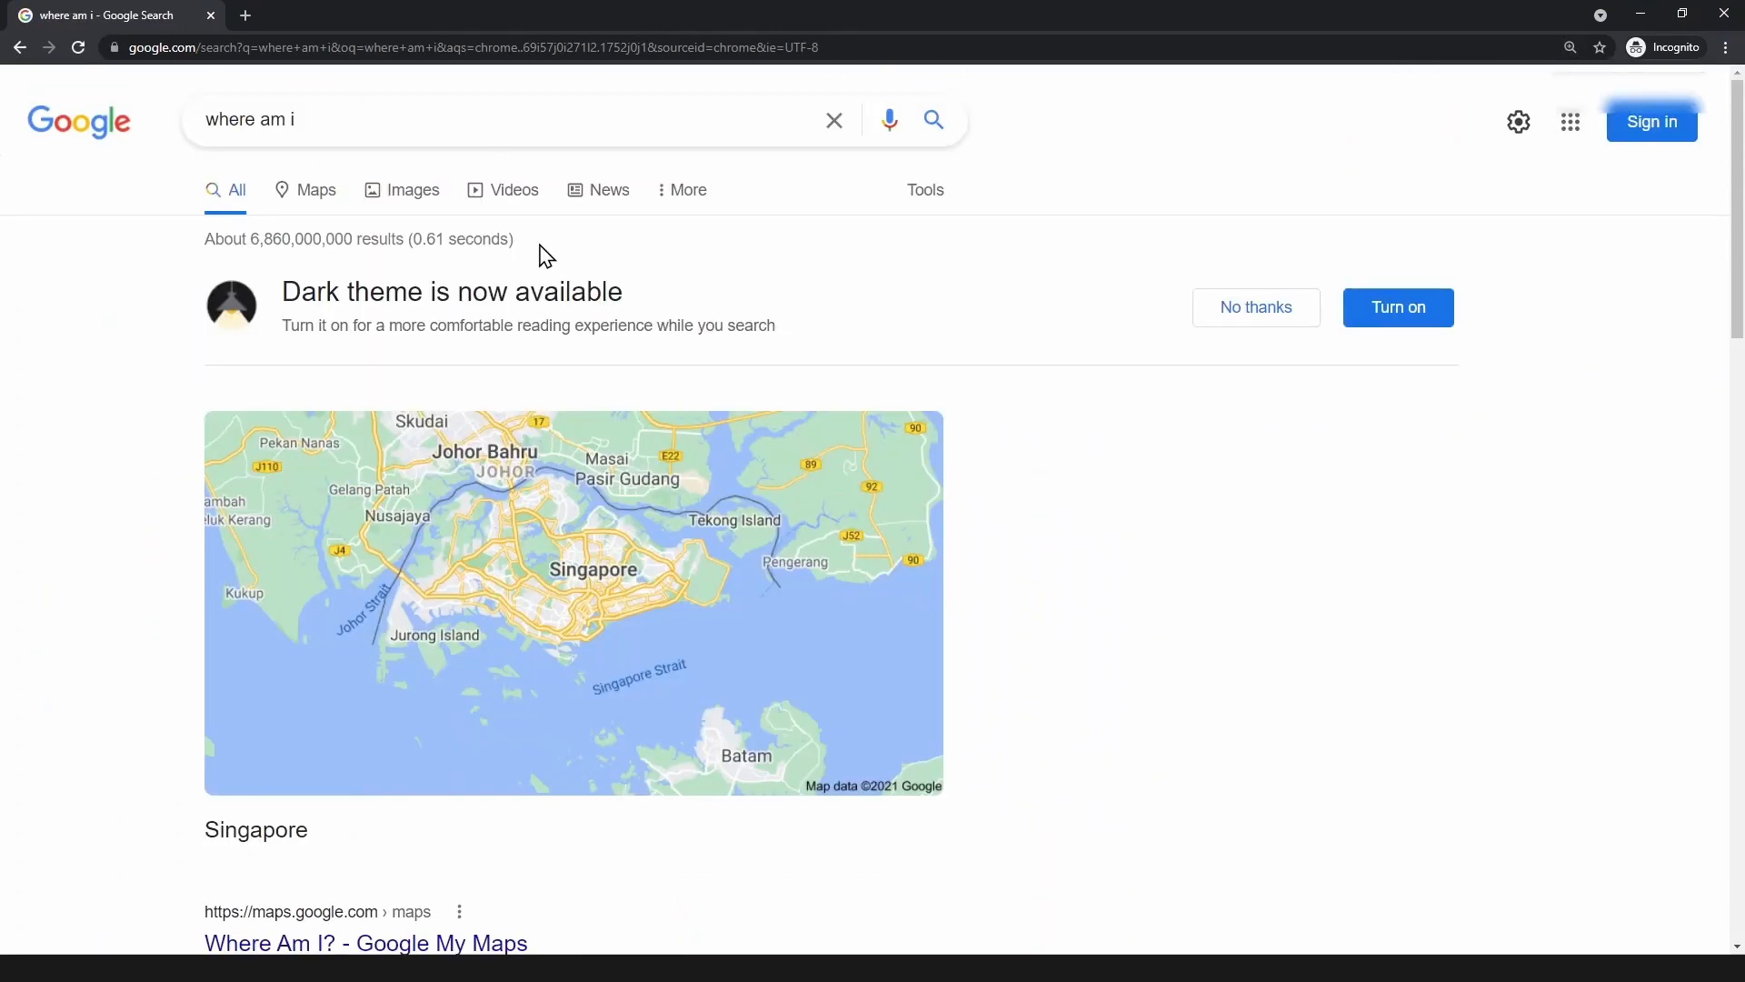
pyautogui.click(1641, 13)
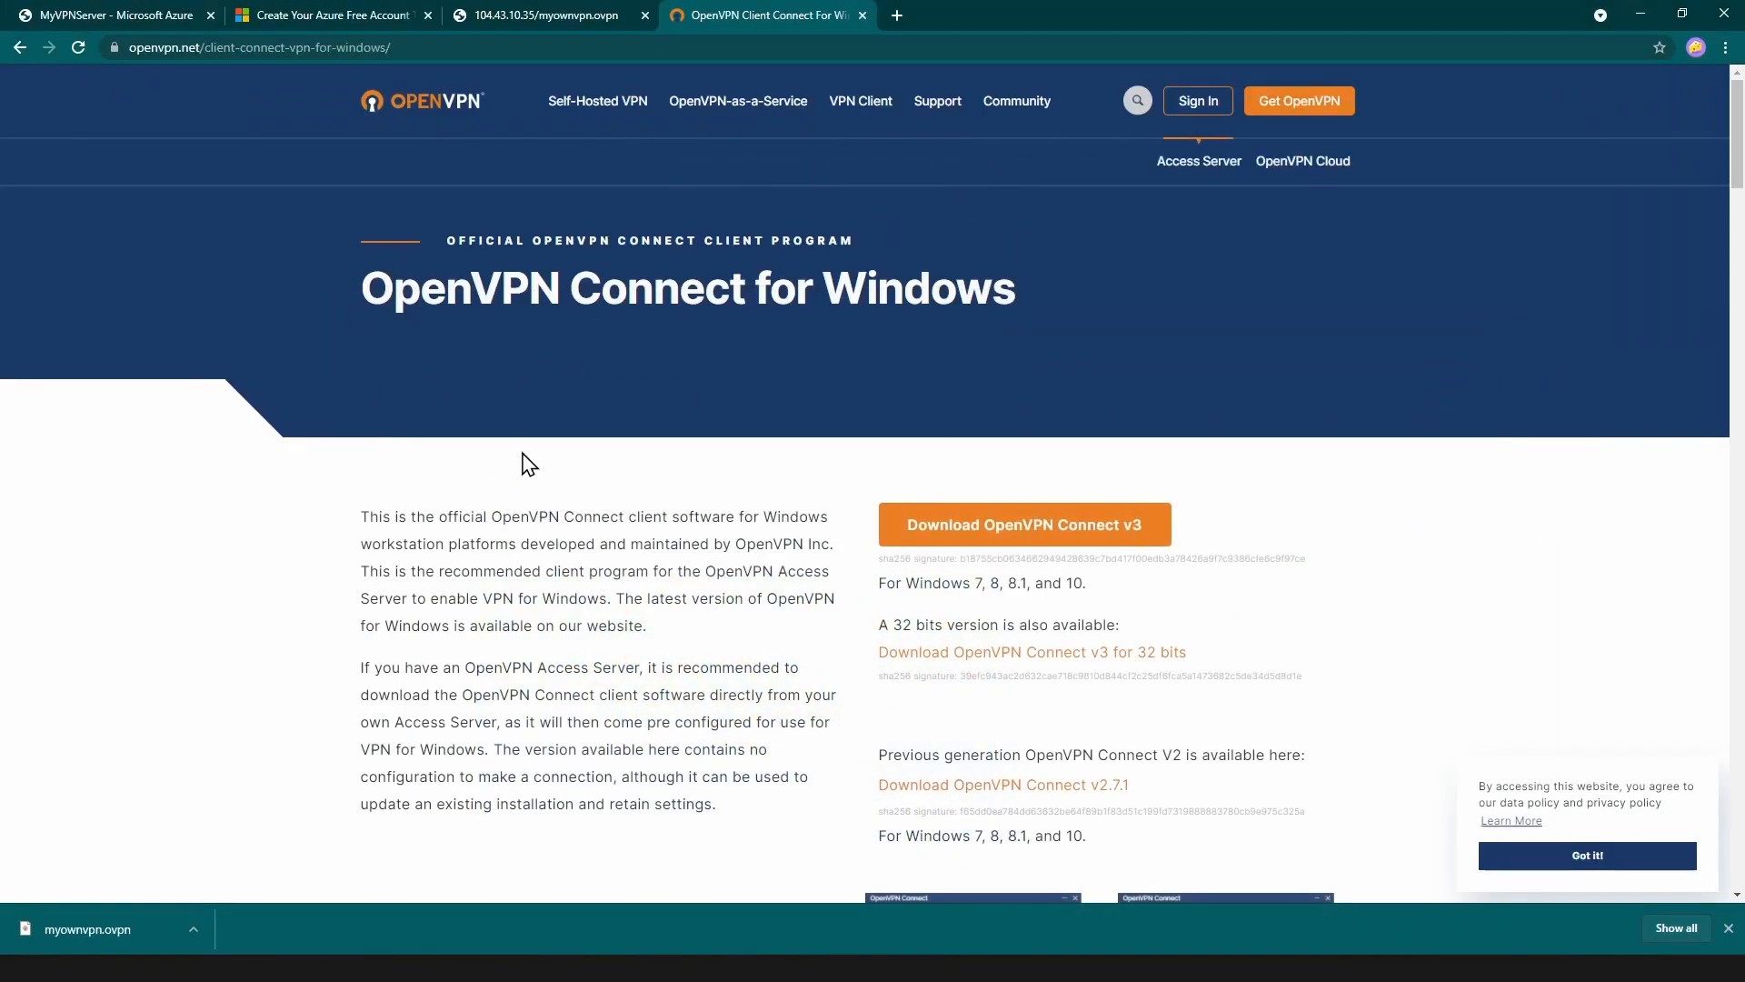
pyautogui.moveTo(1299, 100)
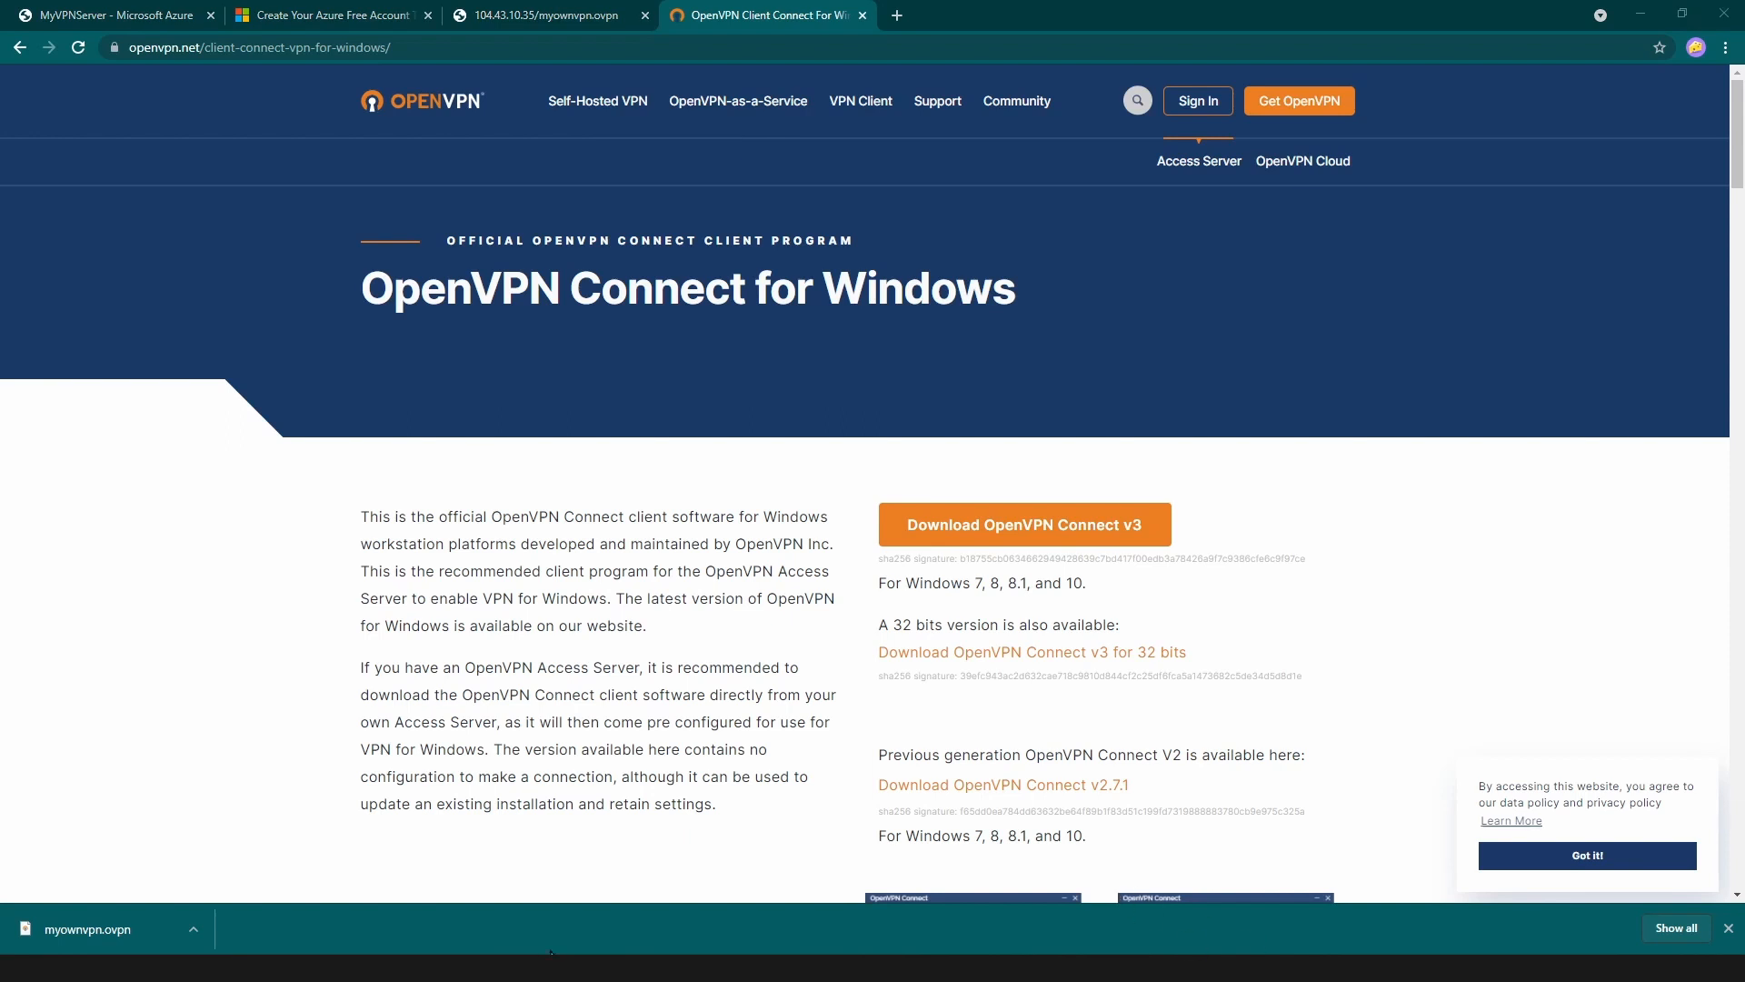
# Copy the vnstat commands from readme.md and paste them to install vnstat on the server
pyautogui.hotkey('alt', 'Tab')
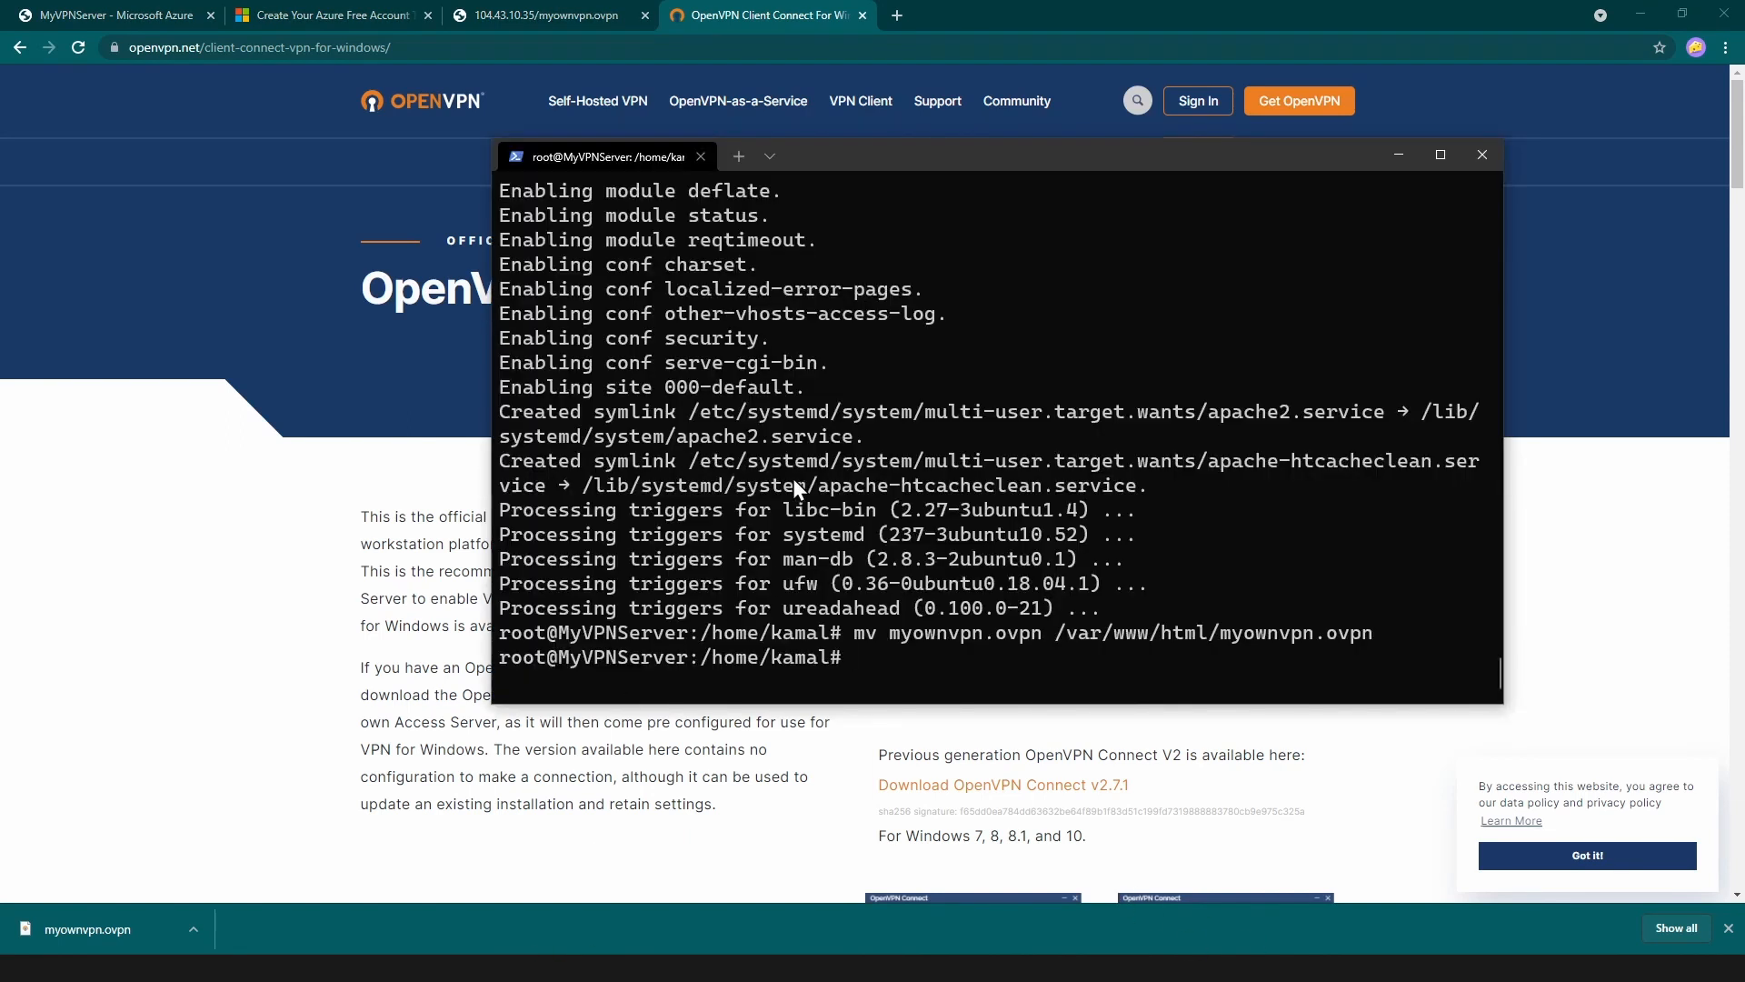
pyautogui.press('Return')
pyautogui.press('Return')
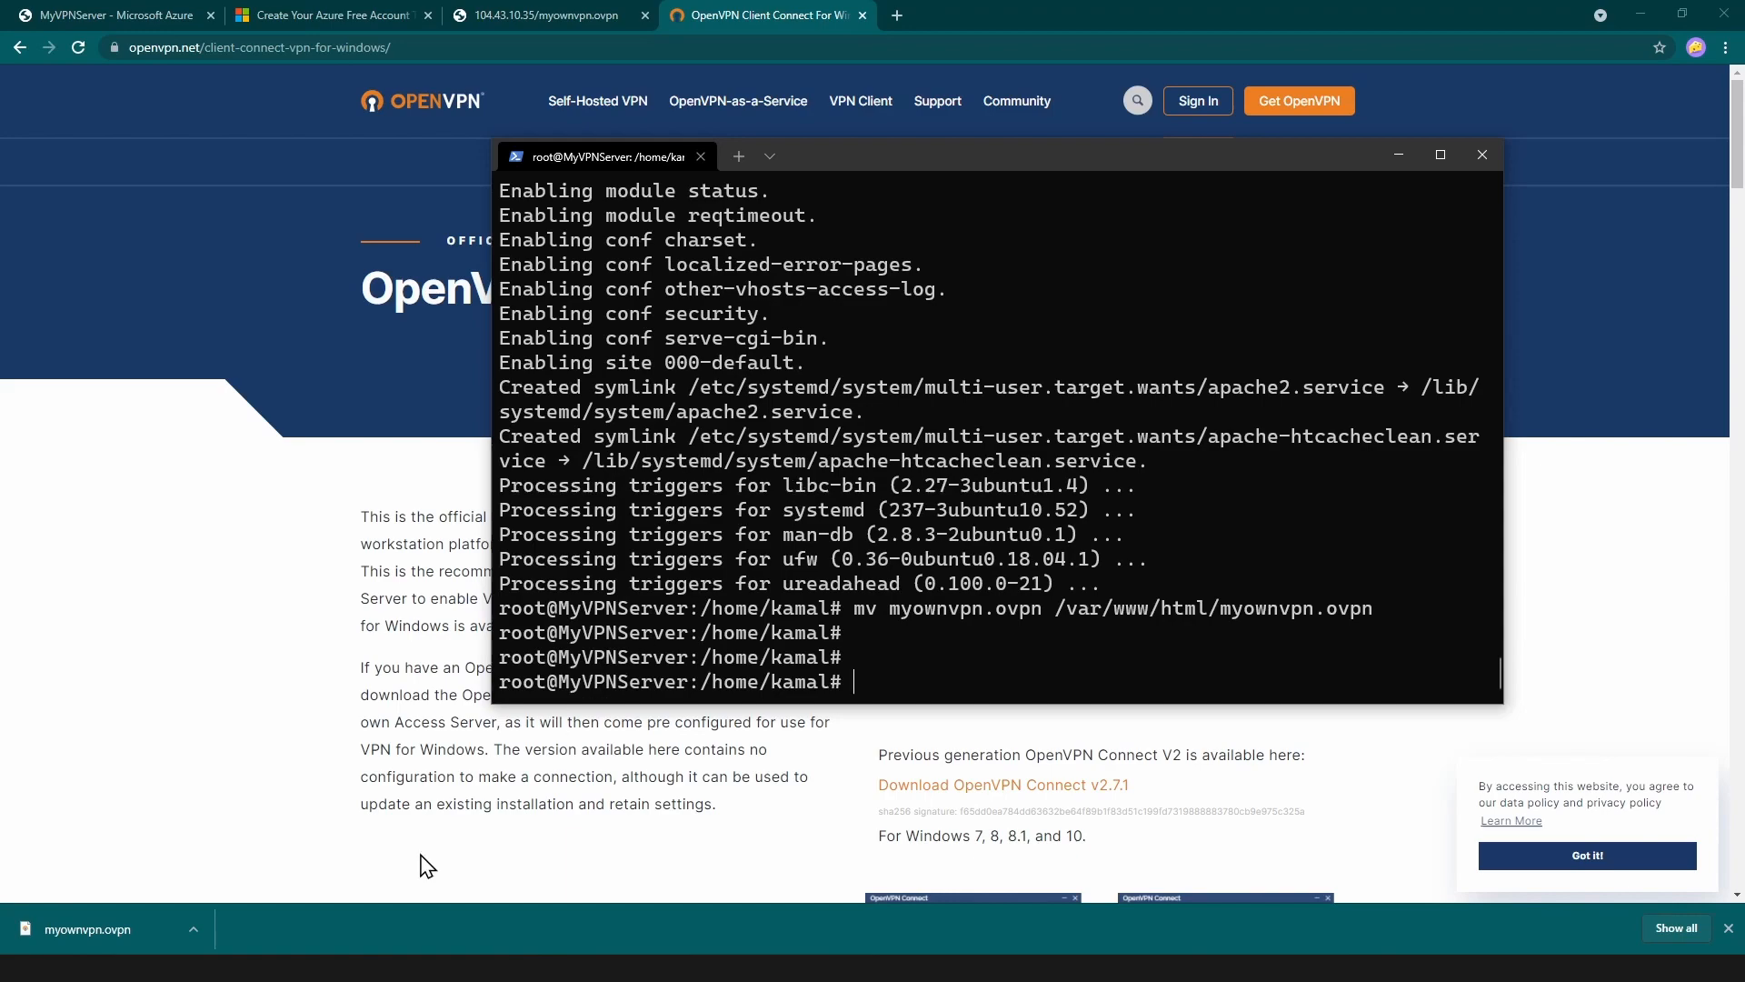
pyautogui.hotkey('alt', 'Tab')
pyautogui.scroll(-1, 392, 481)
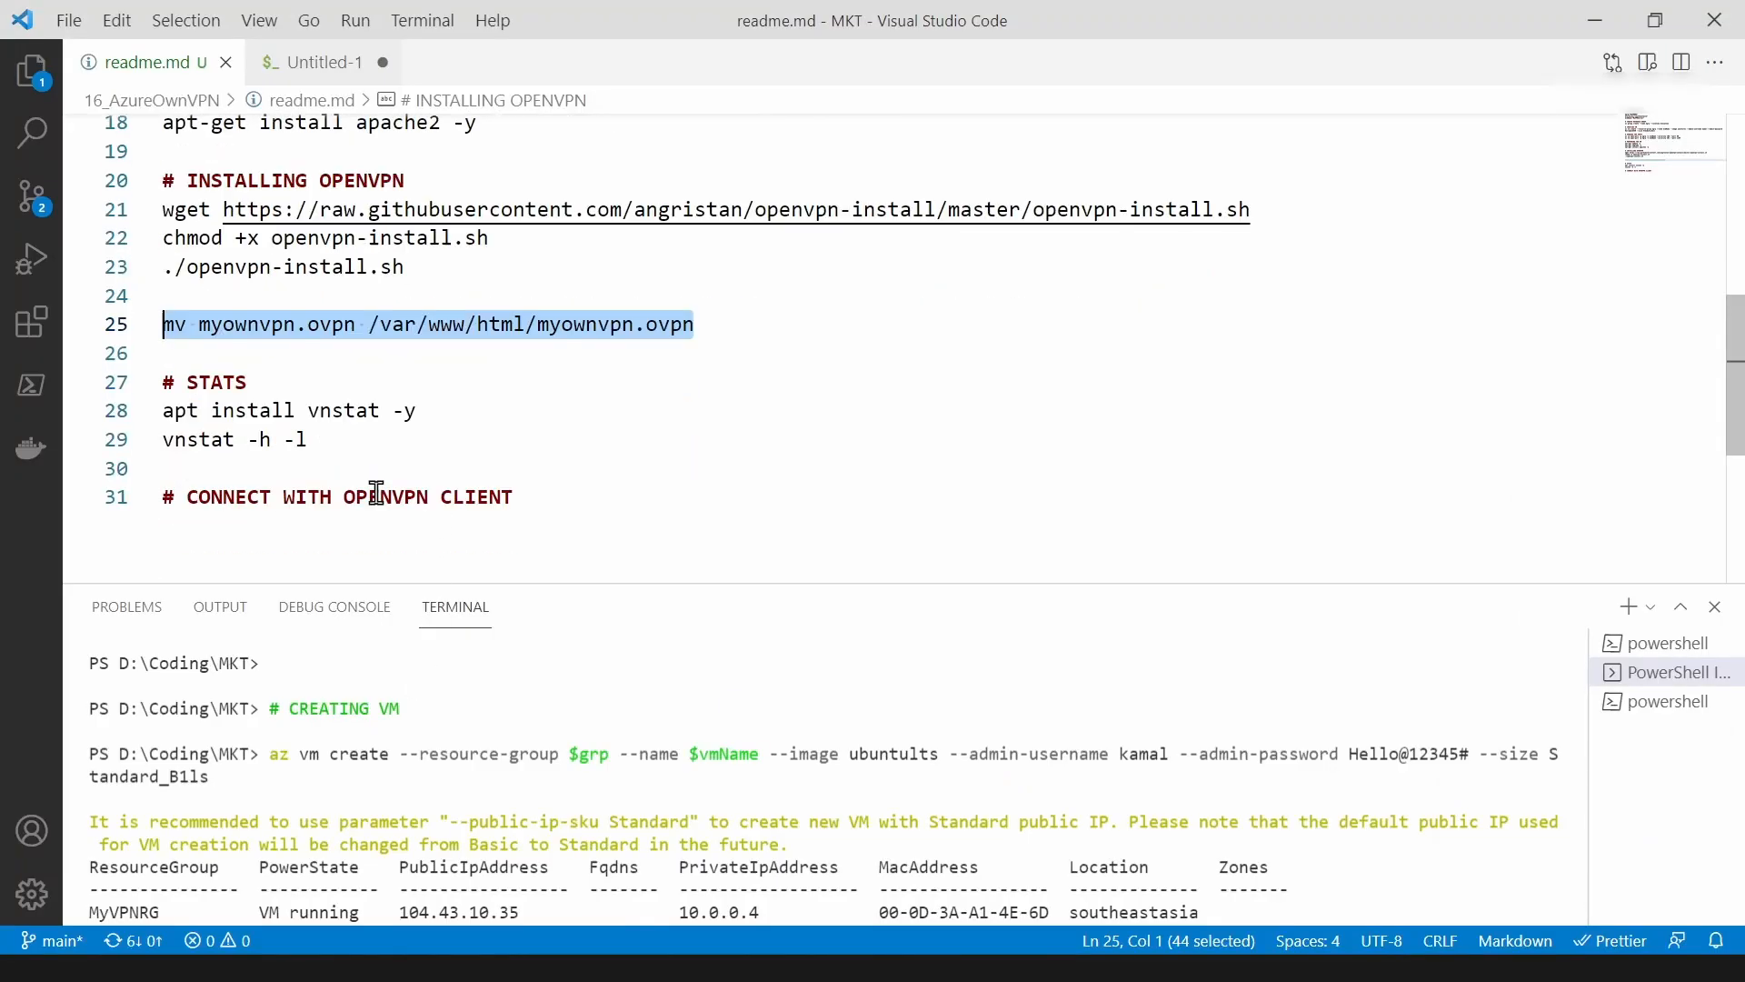
pyautogui.moveTo(311, 439); pyautogui.dragTo(151, 426)
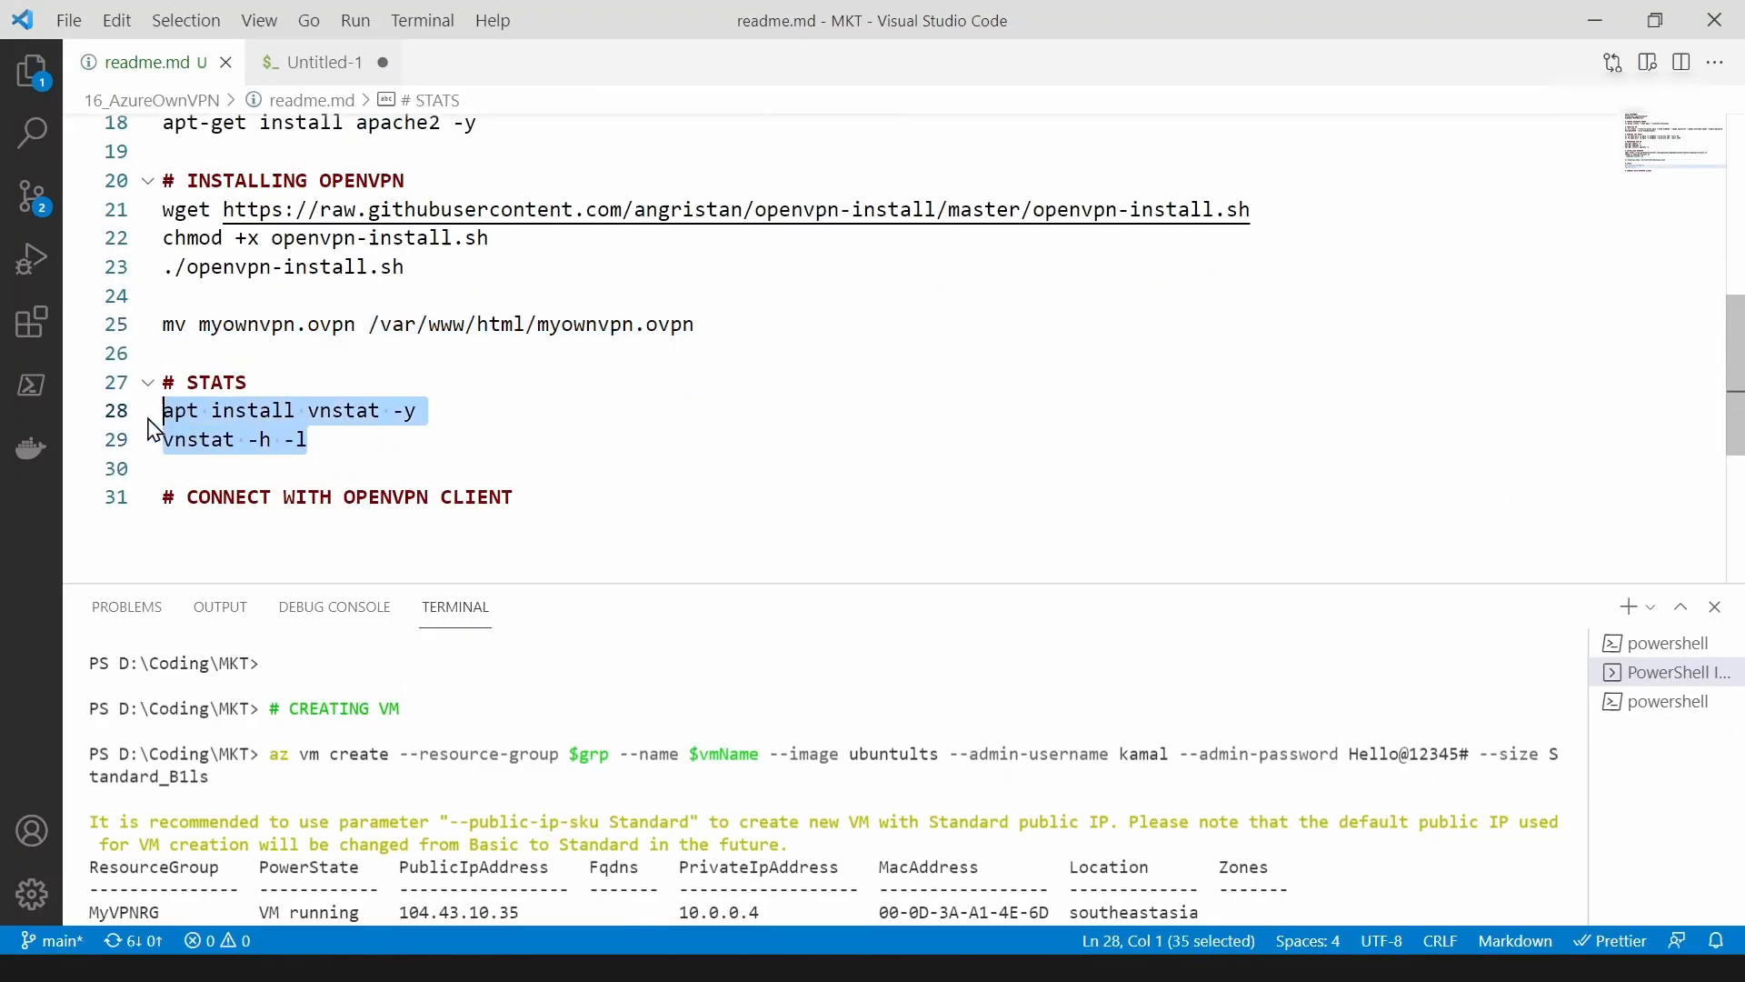
pyautogui.hotkey('ctrl', 'c')
pyautogui.hotkey('alt', 'Tab')
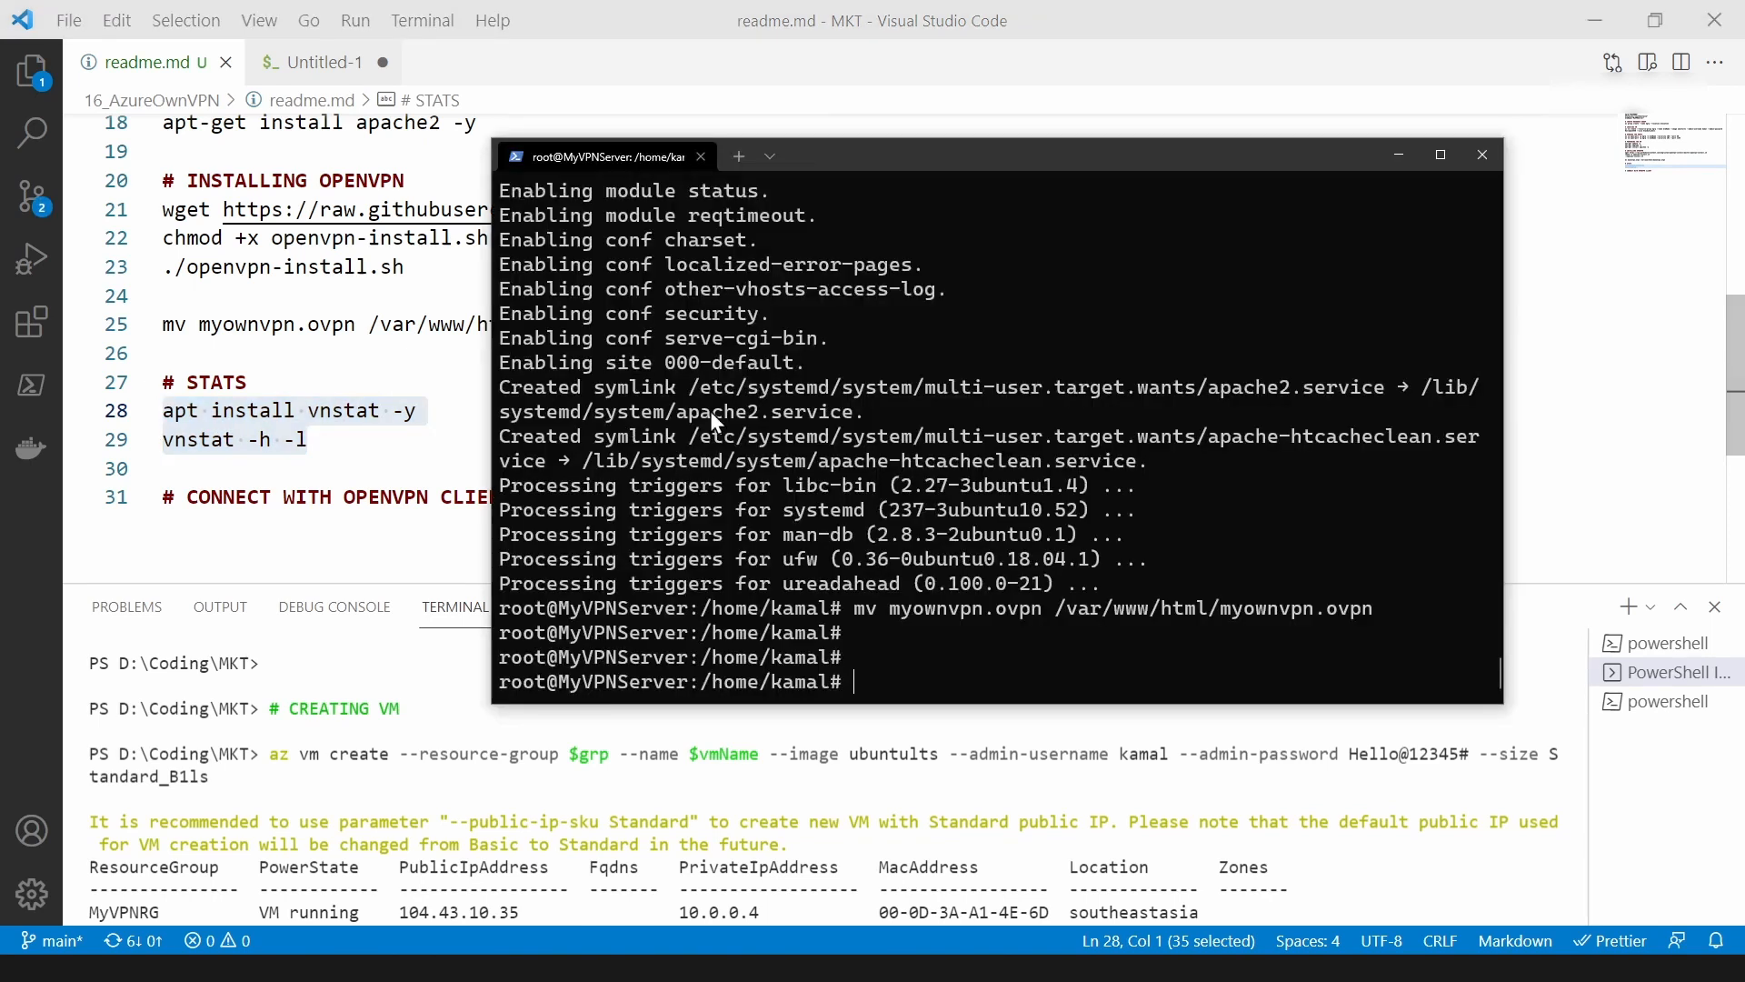
pyautogui.rightClick(866, 401)
pyautogui.click(897, 508)
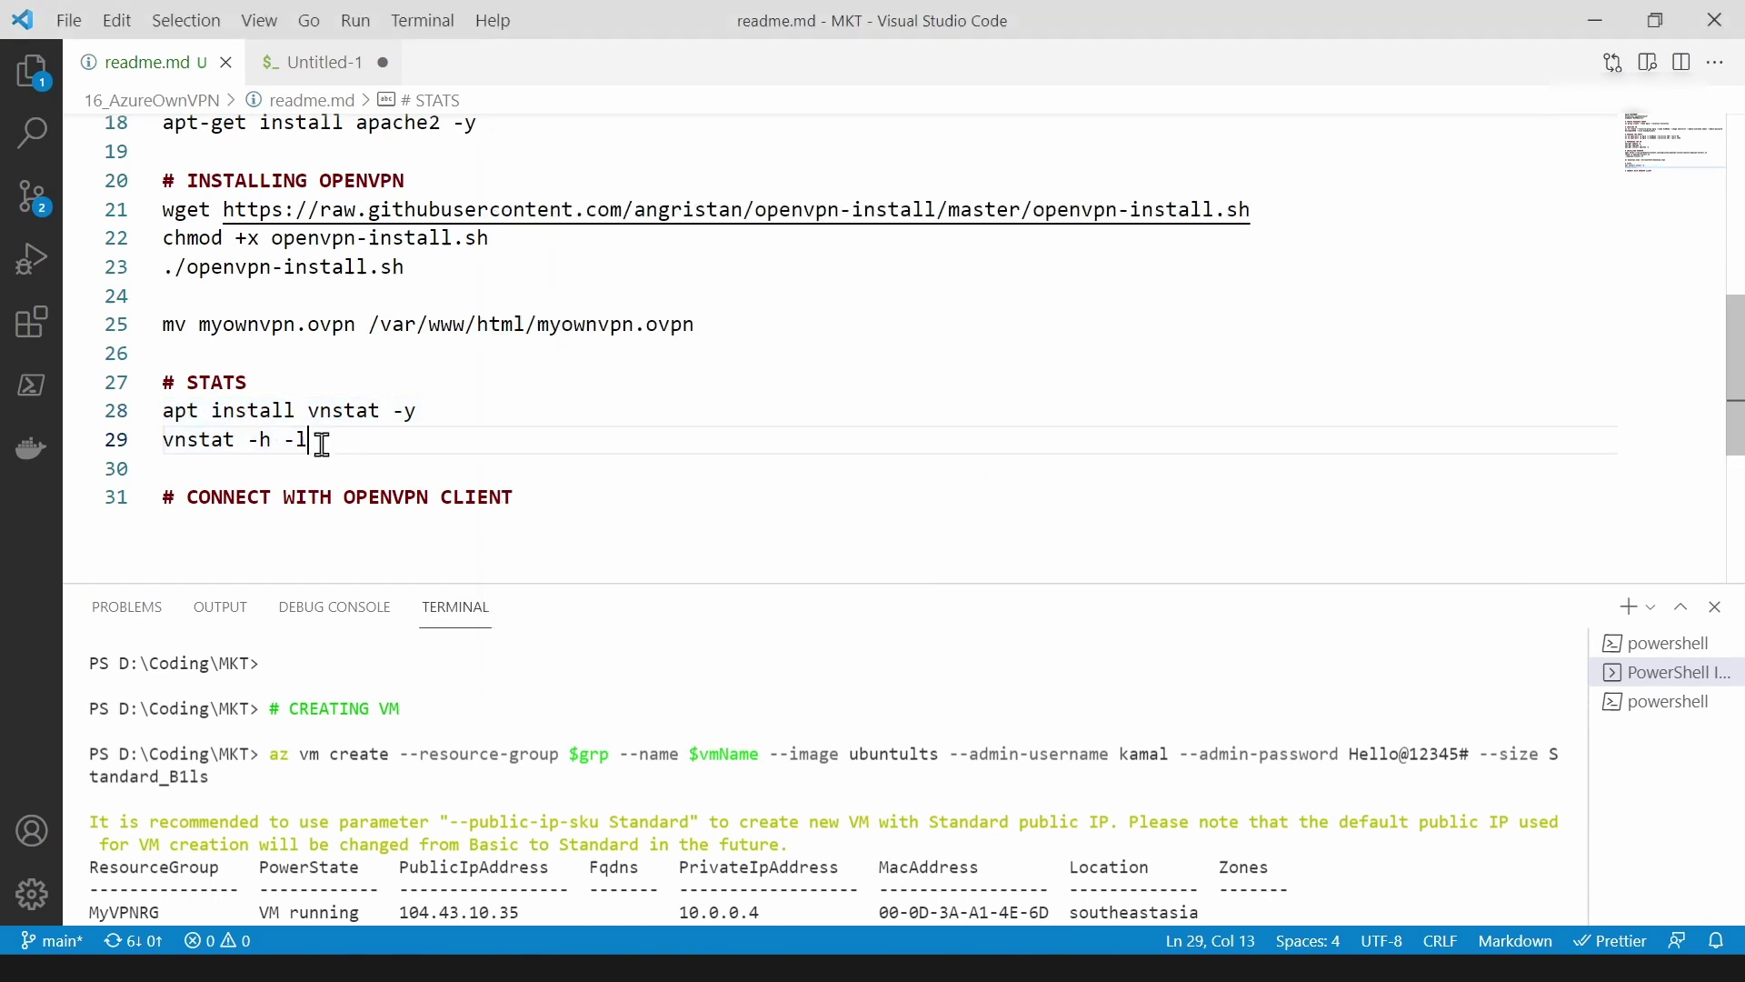
# Run 'vnstat -h -l' to start live eth0 traffic monitoring and reposition the terminal
pyautogui.hotkey('alt', 'Tab')
pyautogui.moveTo(308, 440); pyautogui.dragTo(162, 439)
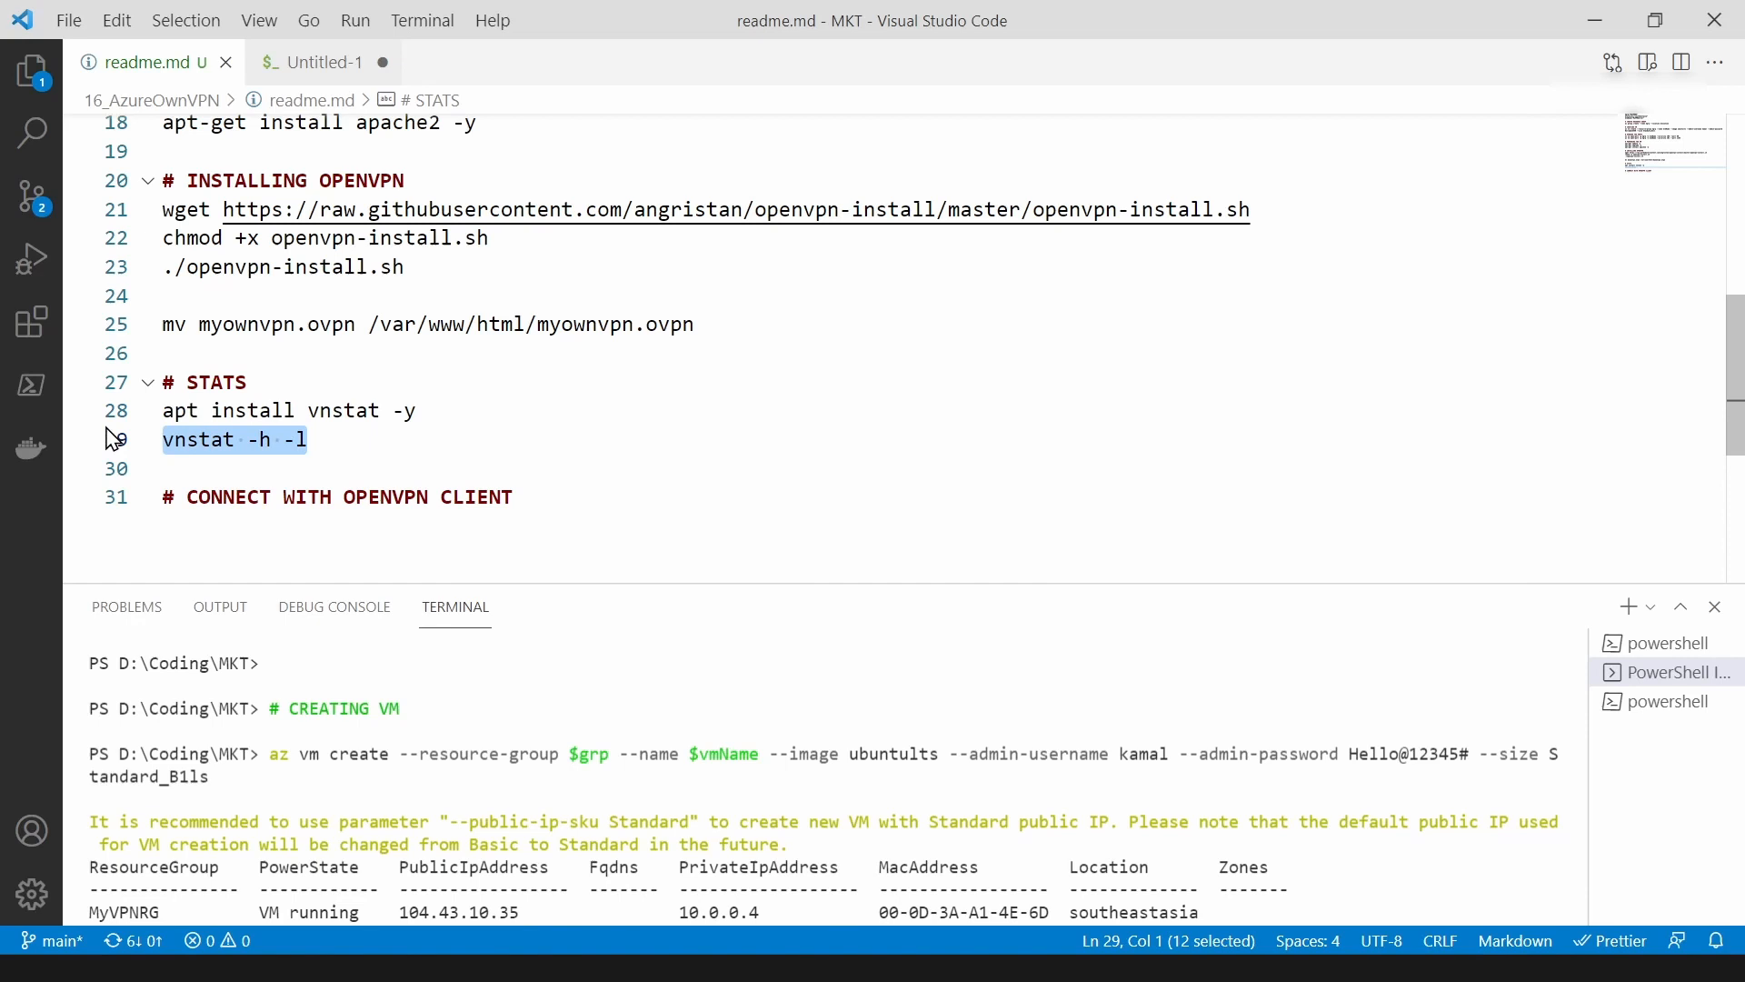
pyautogui.hotkey('ctrl', 'c')
pyautogui.hotkey('alt', 'Tab')
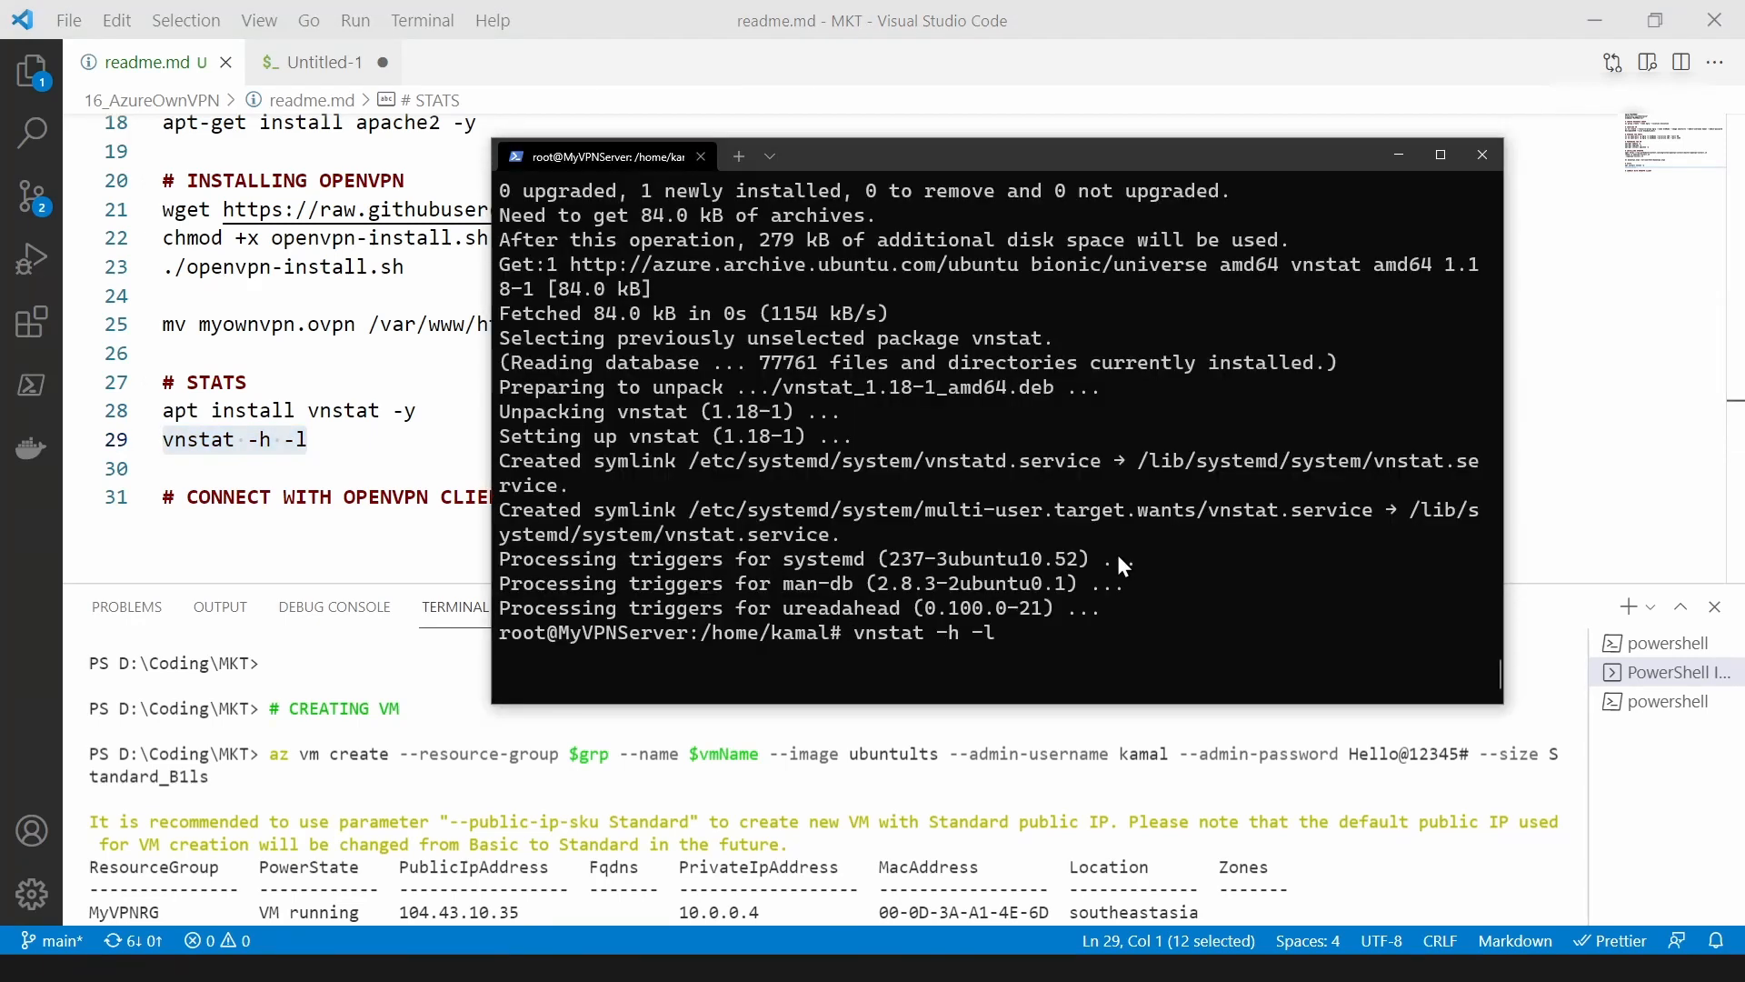
pyautogui.rightClick(1118, 552)
pyautogui.press('Return')
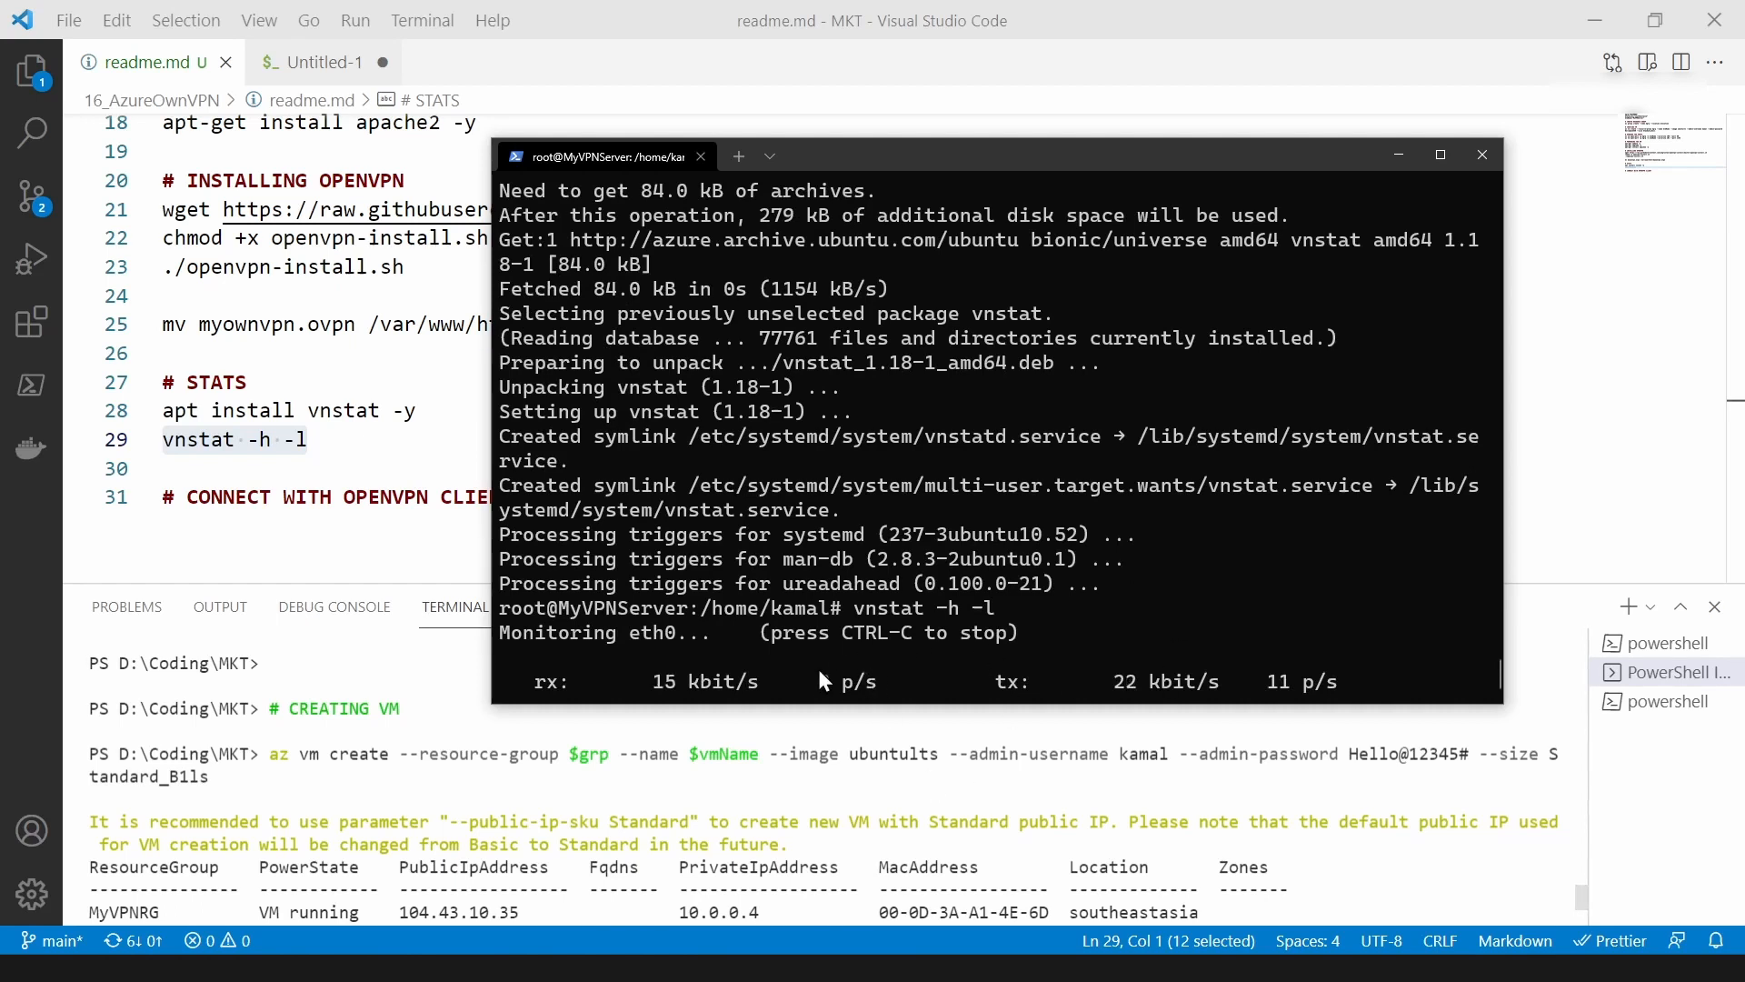
pyautogui.moveTo(786, 151); pyautogui.dragTo(458, 86)
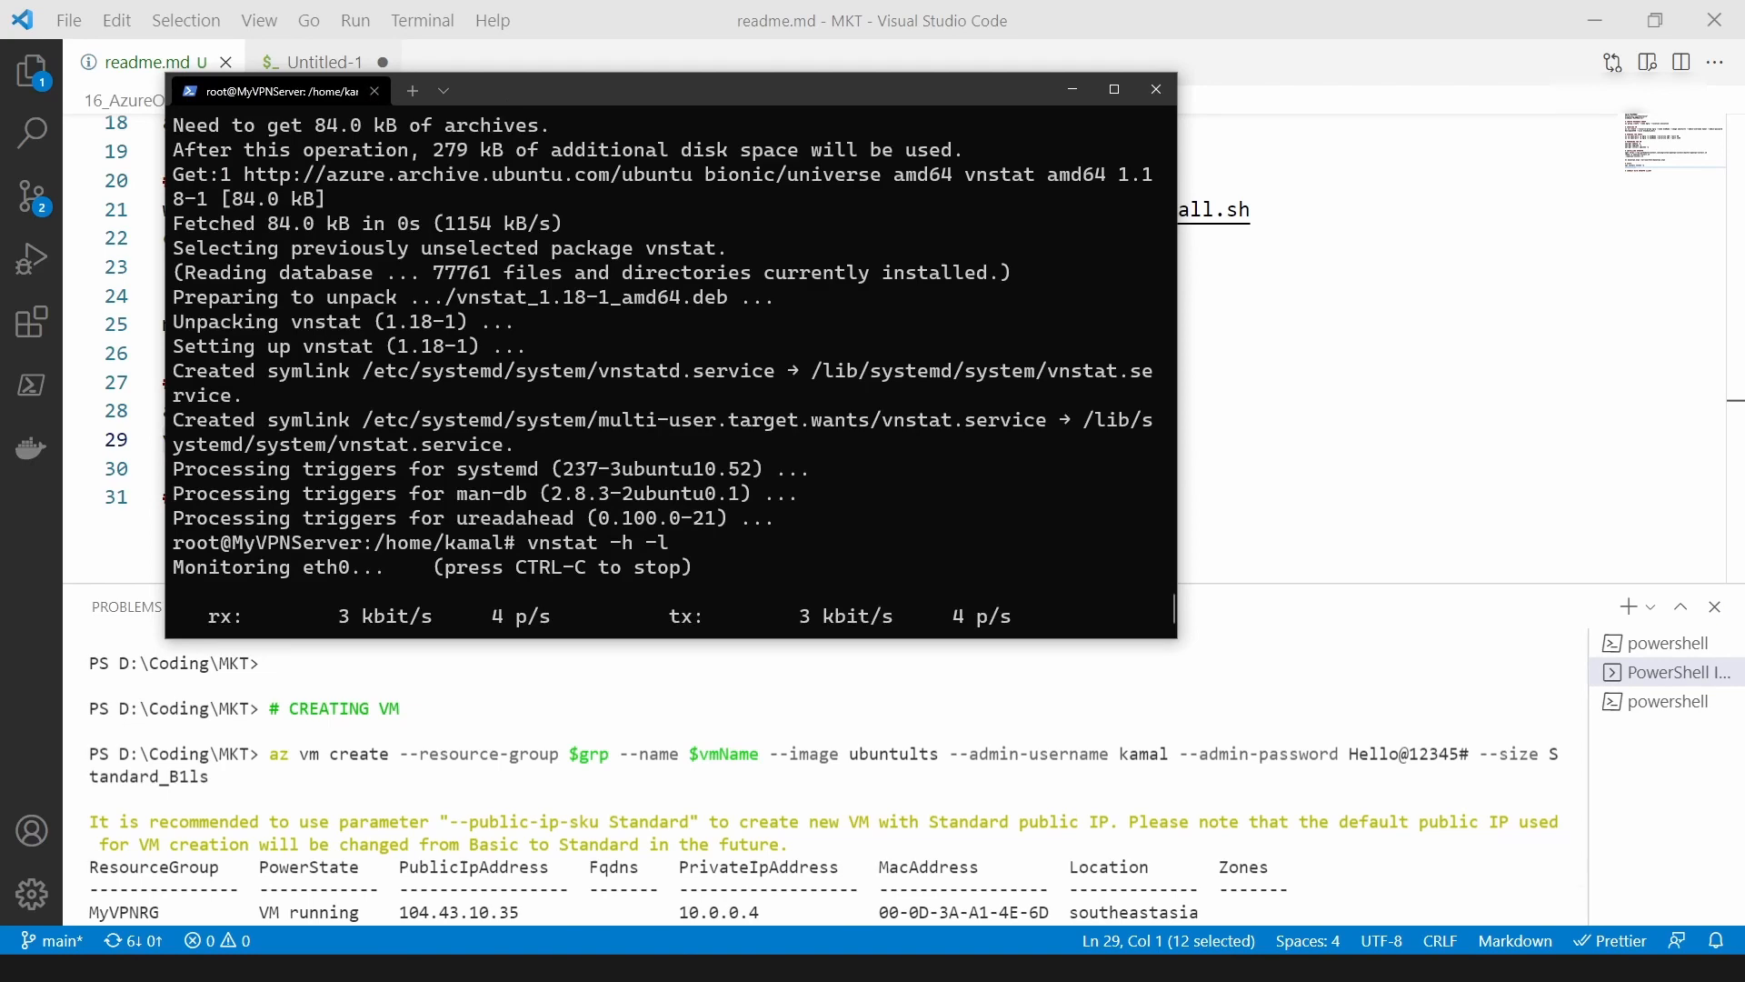
pyautogui.hotkey('alt', 'Tab')
# Arrange terminal and browser side by side and start a fast.com speed test in a new tab
pyautogui.moveTo(795, 14); pyautogui.dragTo(836, 89)
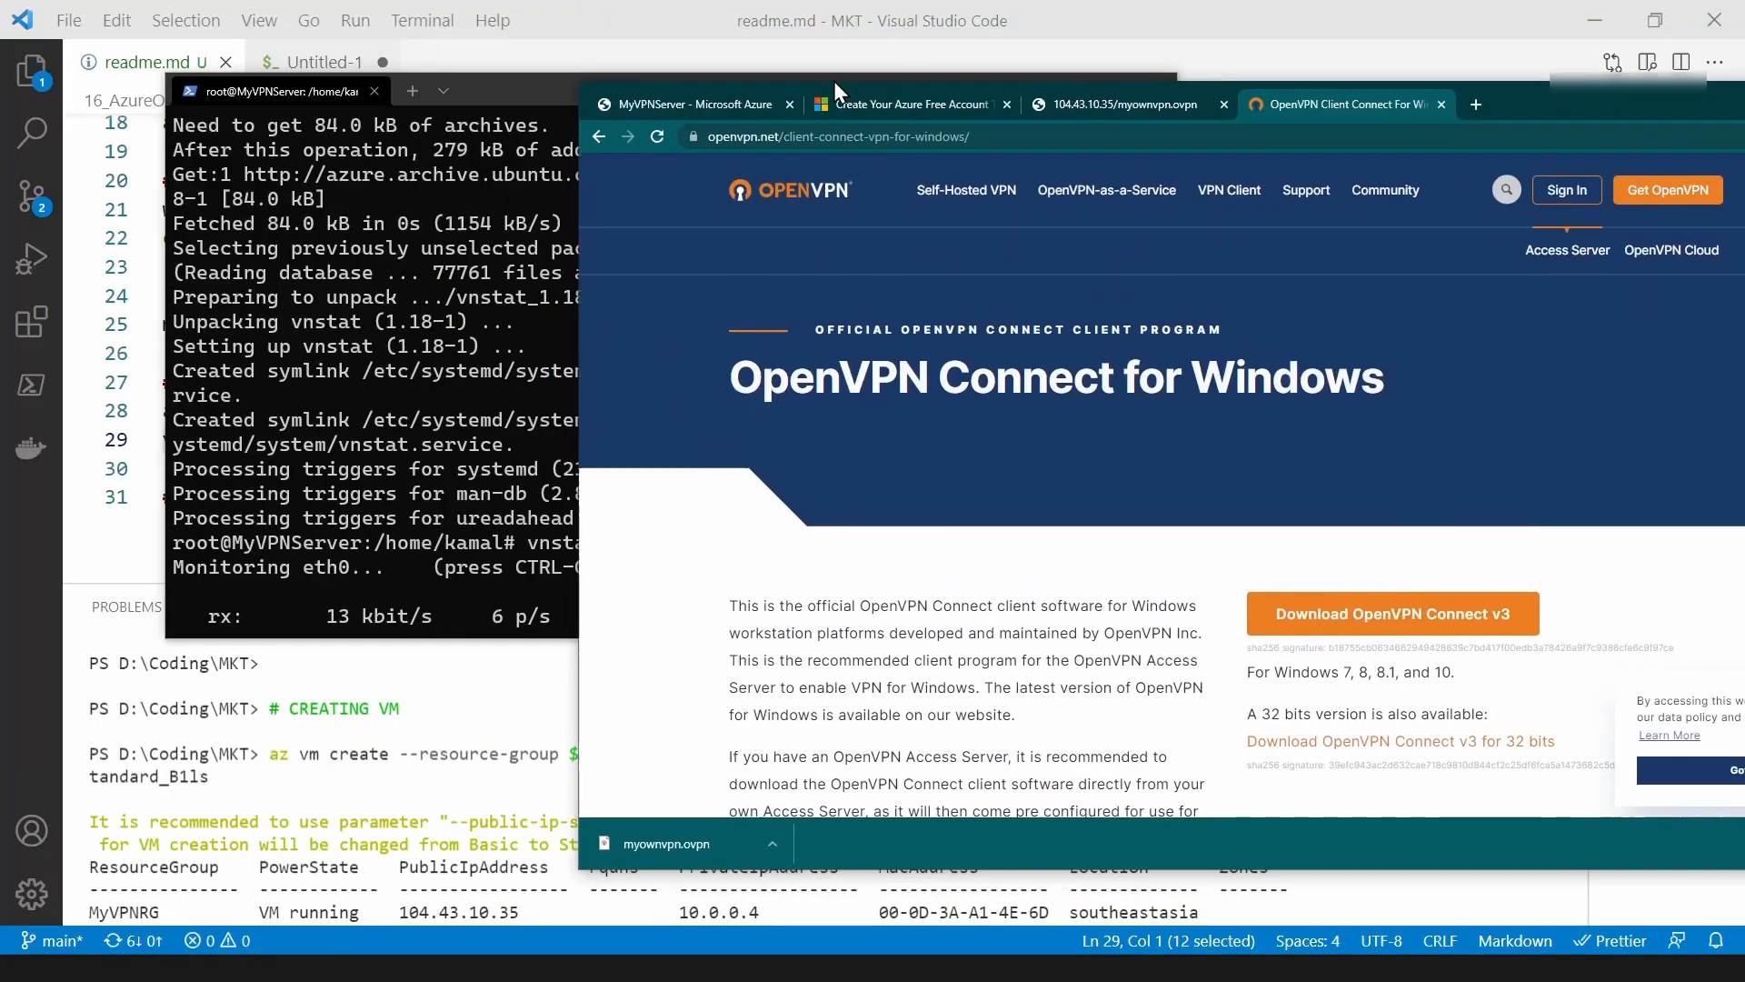
pyautogui.moveTo(627, 80); pyautogui.dragTo(415, 65)
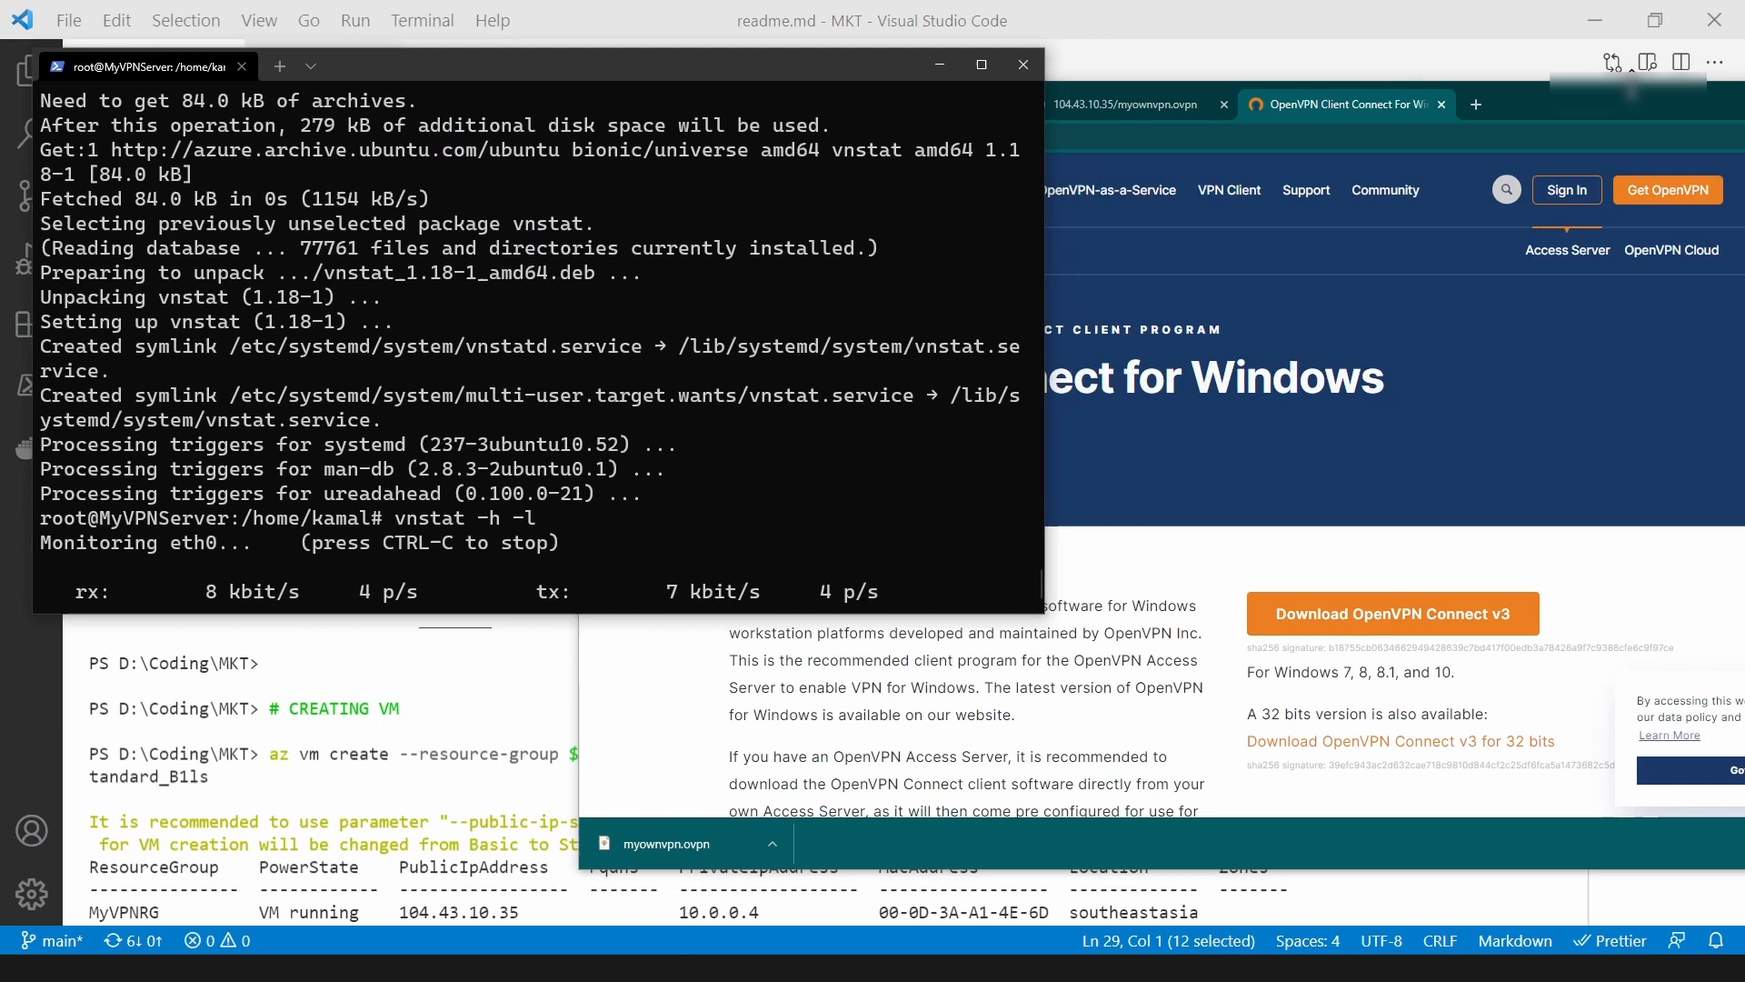
pyautogui.click(1476, 104)
pyautogui.write('g')
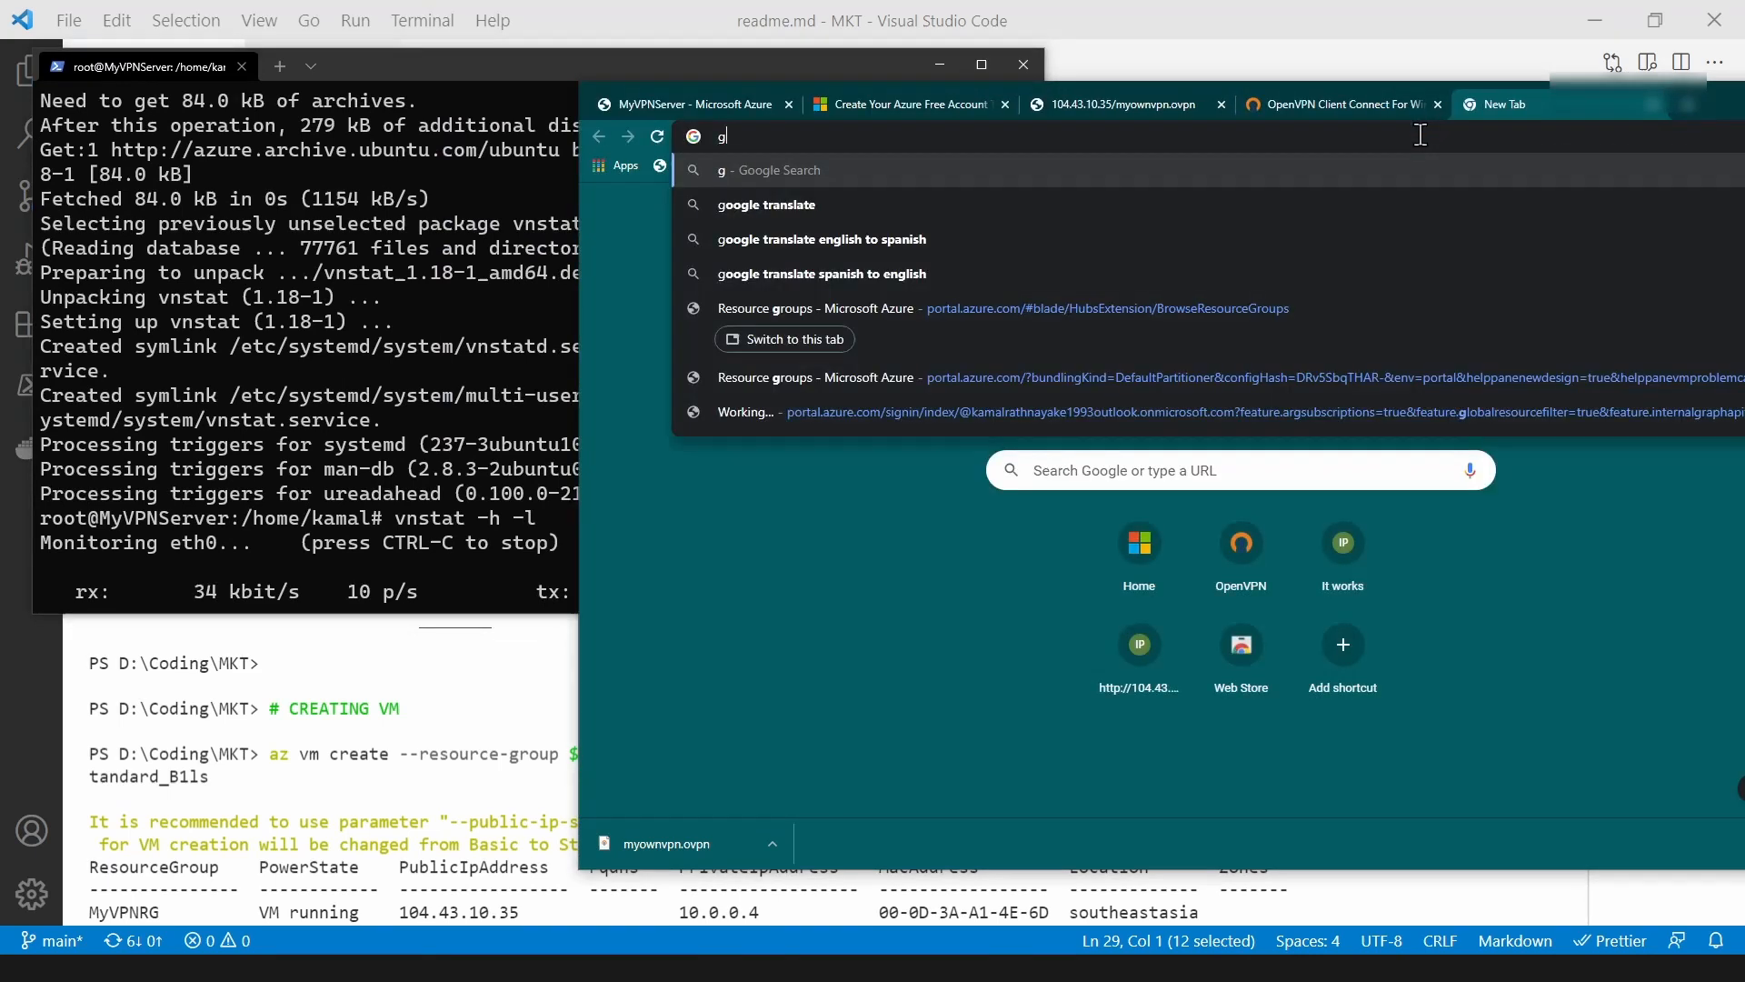
pyautogui.write('fast')
pyautogui.press('Return')
pyautogui.doubleClick(1384, 93)
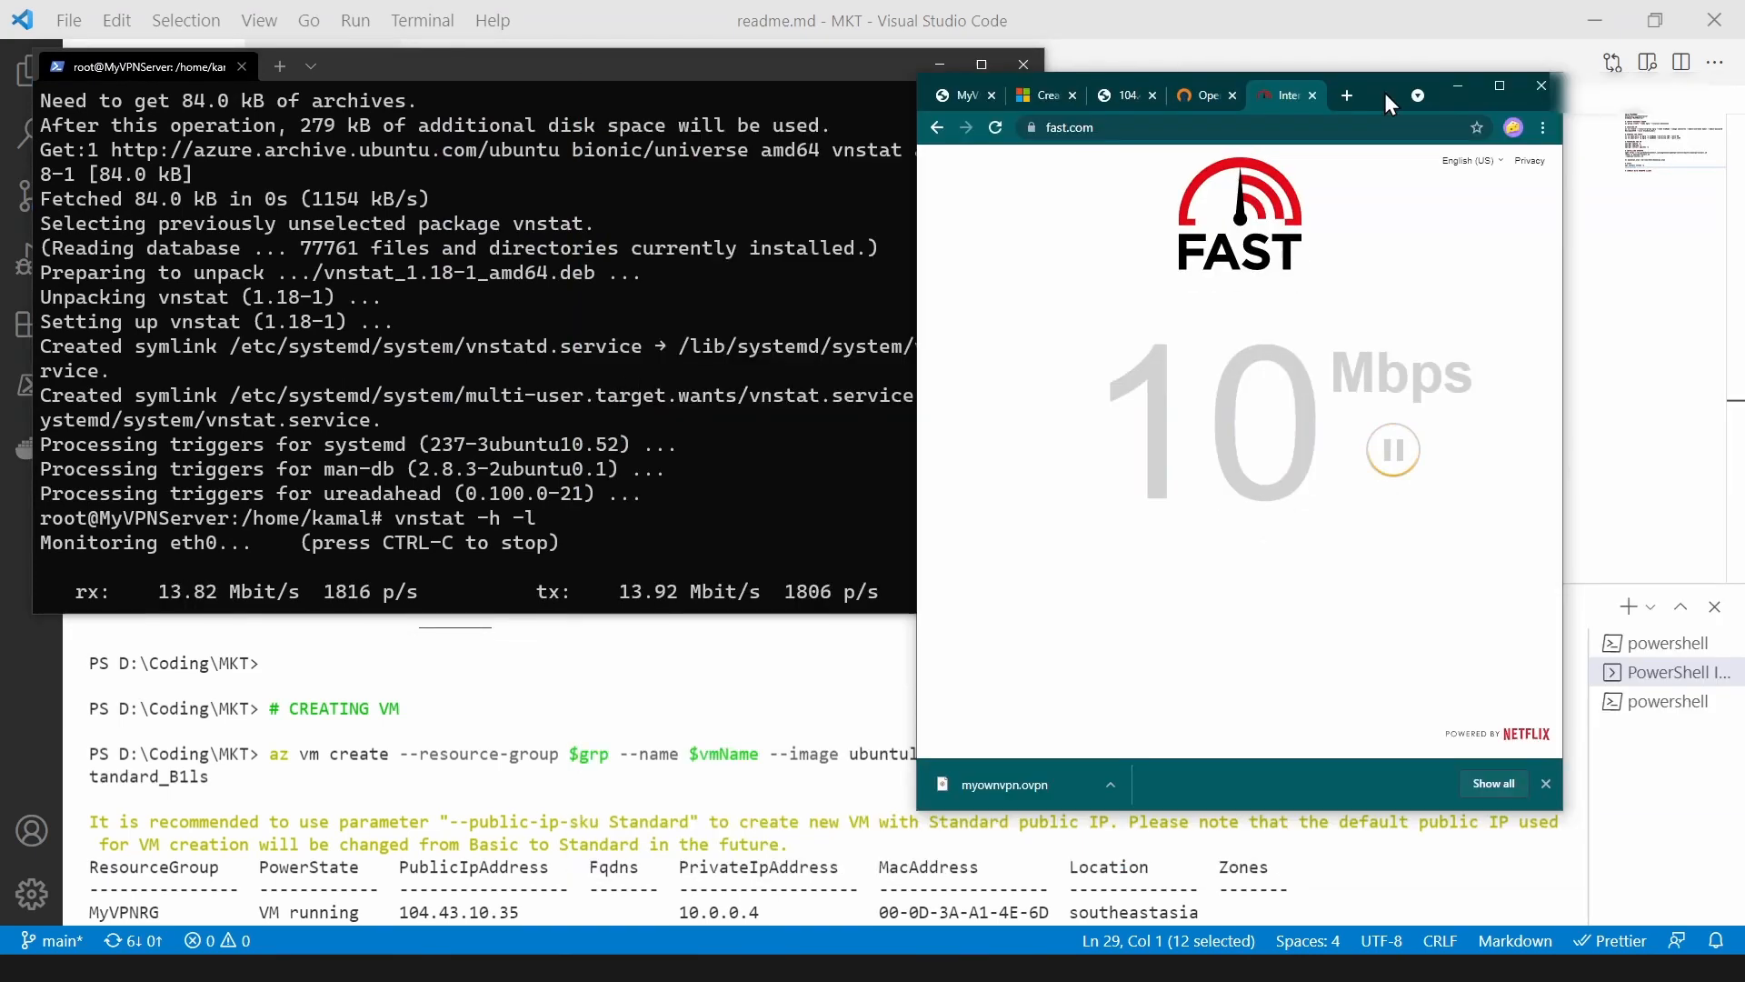